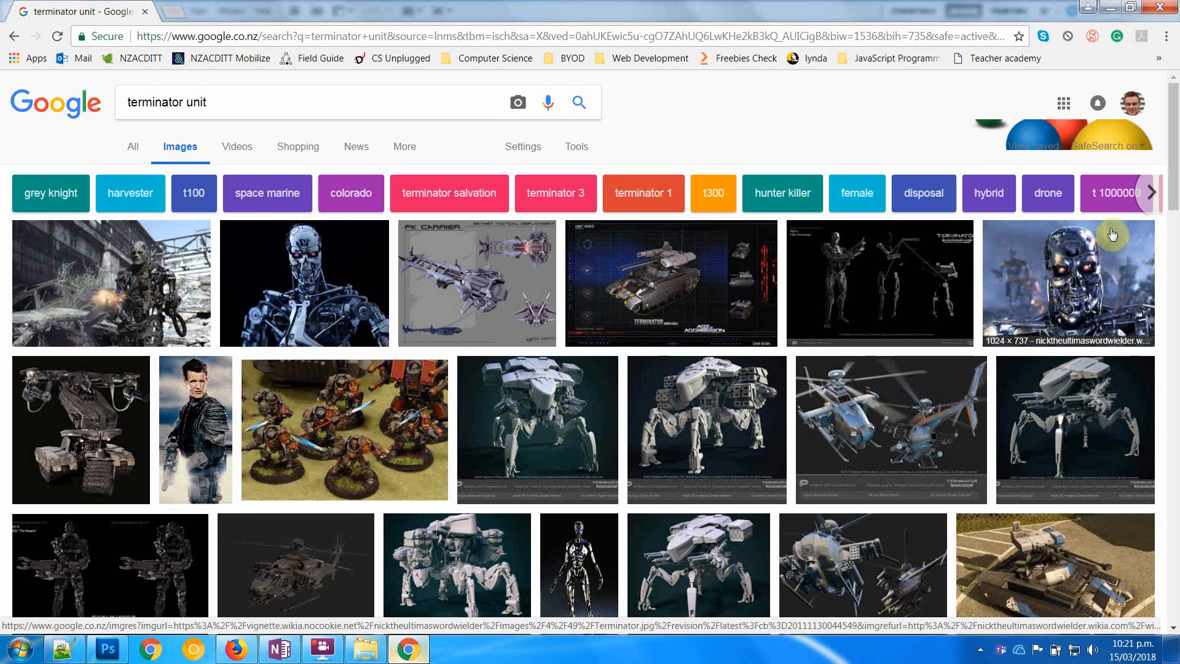
Open the red-eyed metal skull image from the T-800 unit result at full size in a new browser tab
left_click(1020, 287)
right_click(386, 398)
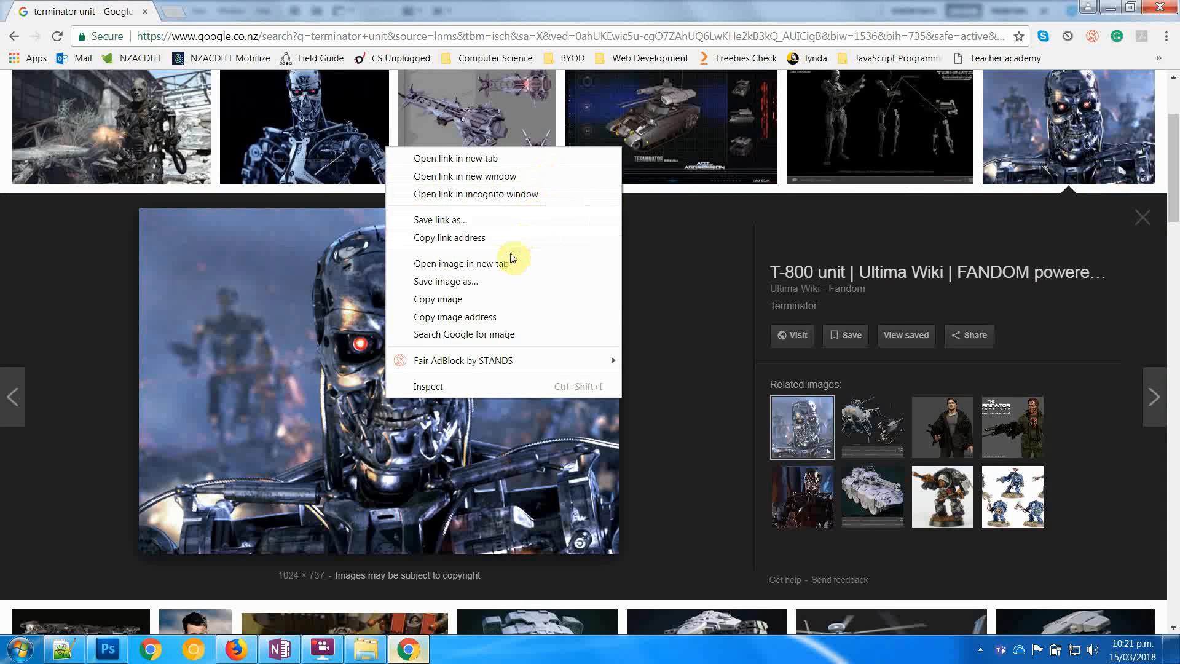
left_click(472, 268)
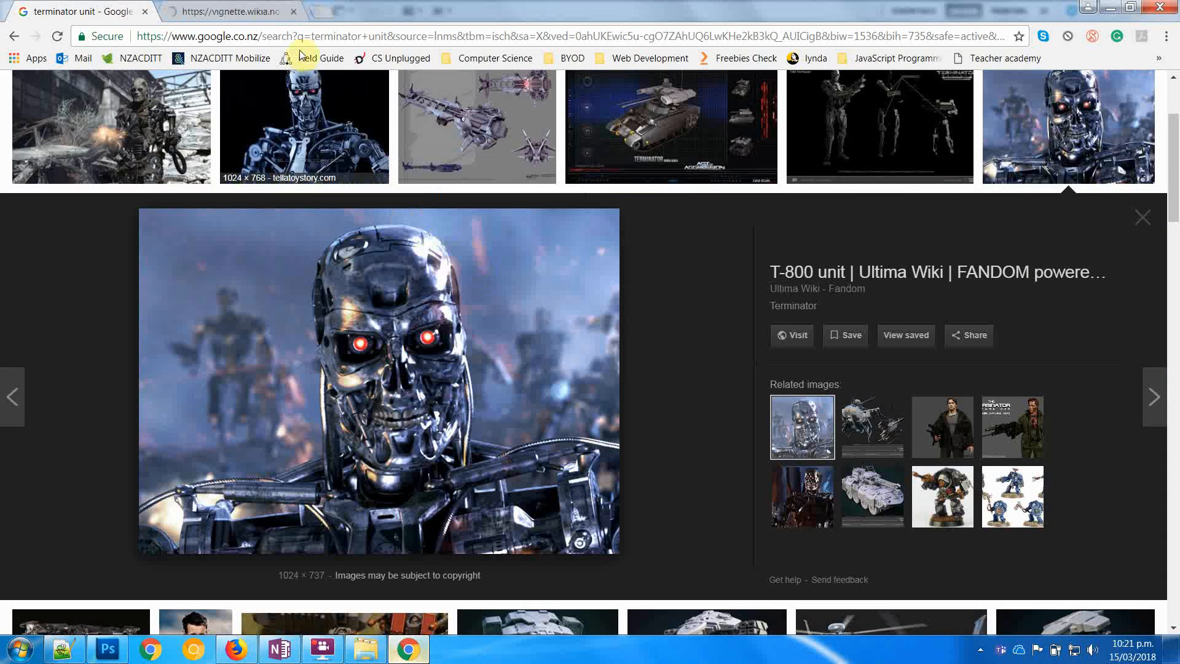
left_click(257, 10)
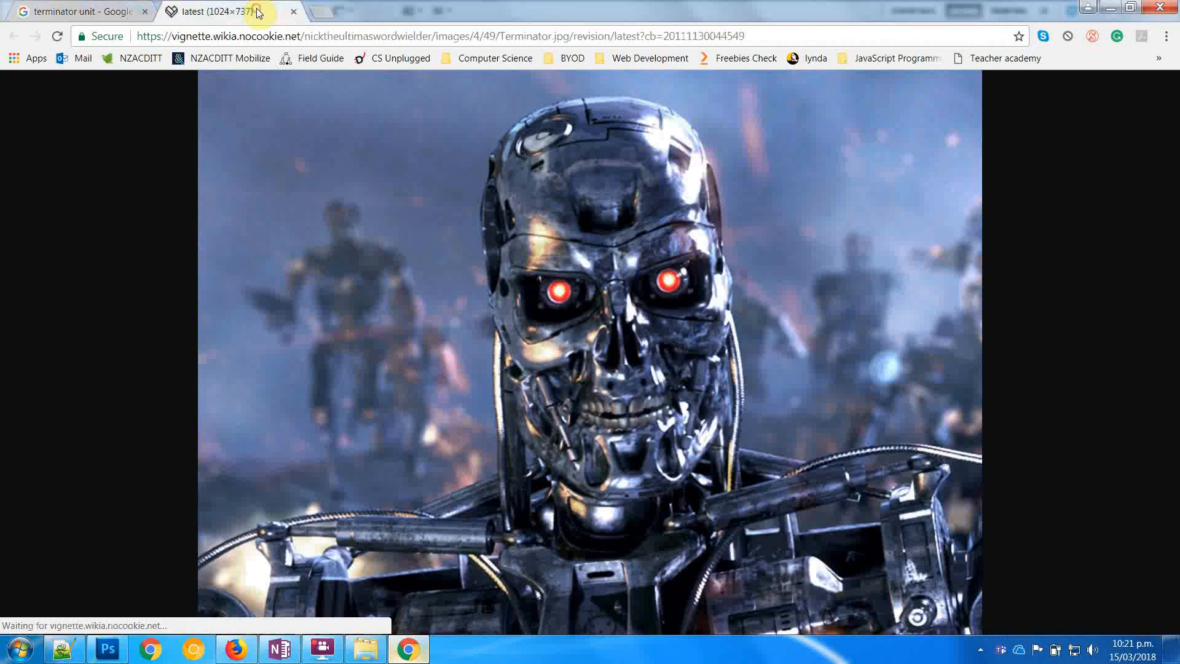
Save the full-size skull image to the Downloads folder as a JPEG named Terminator, and close its tab
right_click(643, 283)
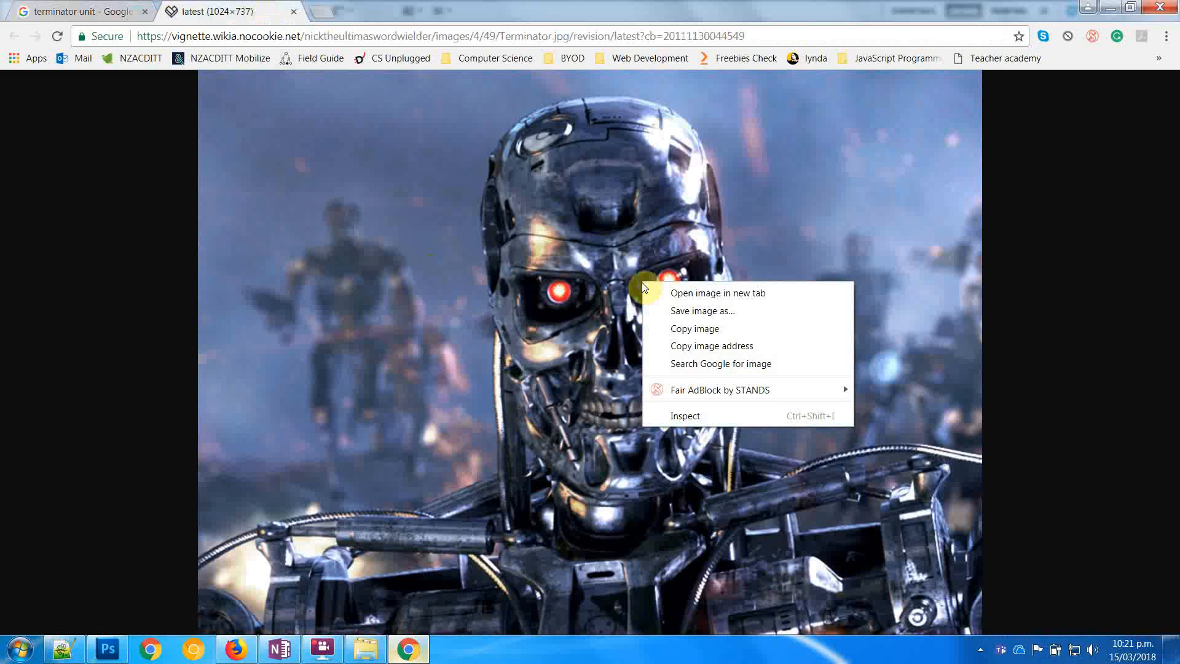
left_click(710, 308)
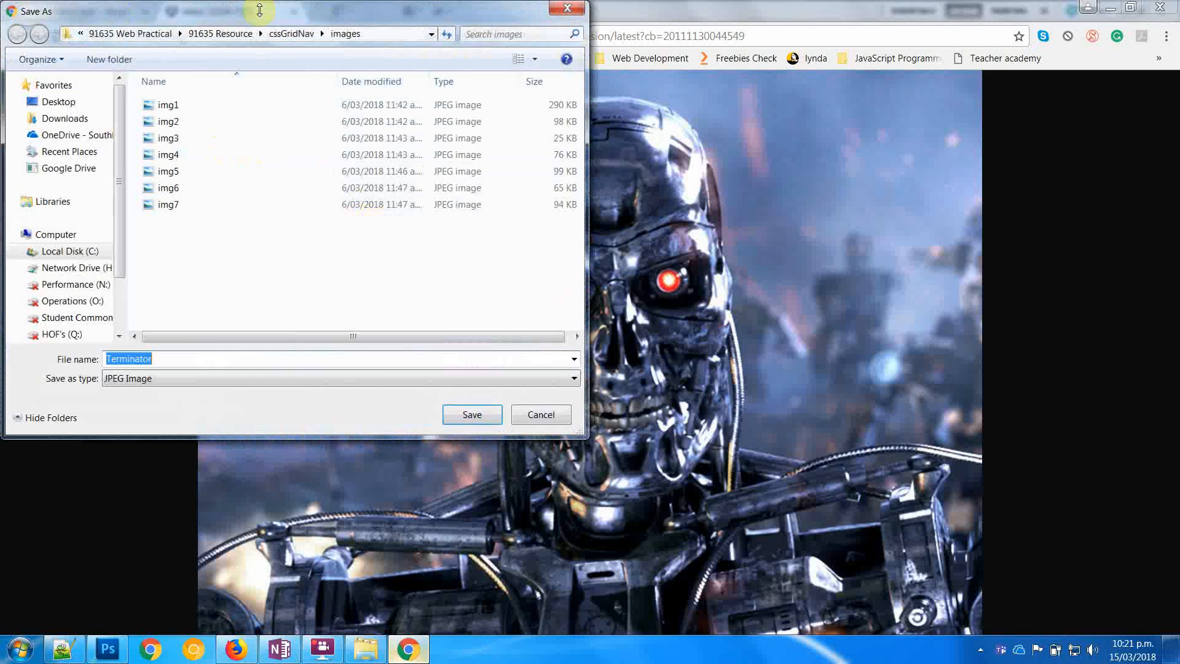
left_click(69, 118)
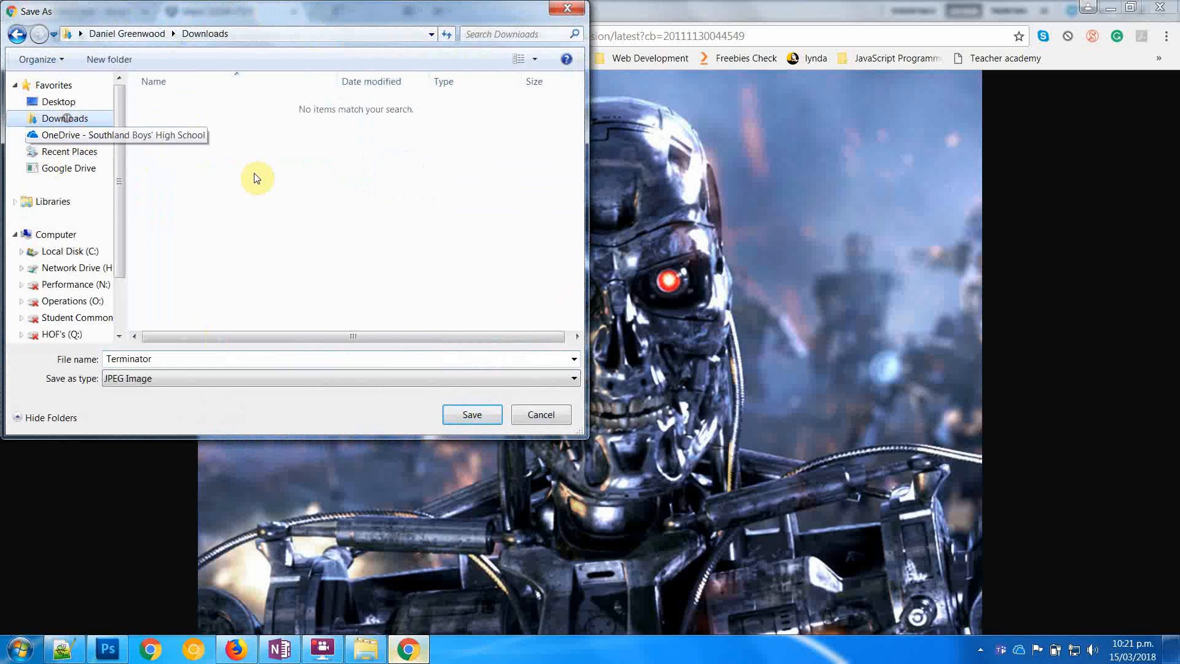
left_click(207, 357)
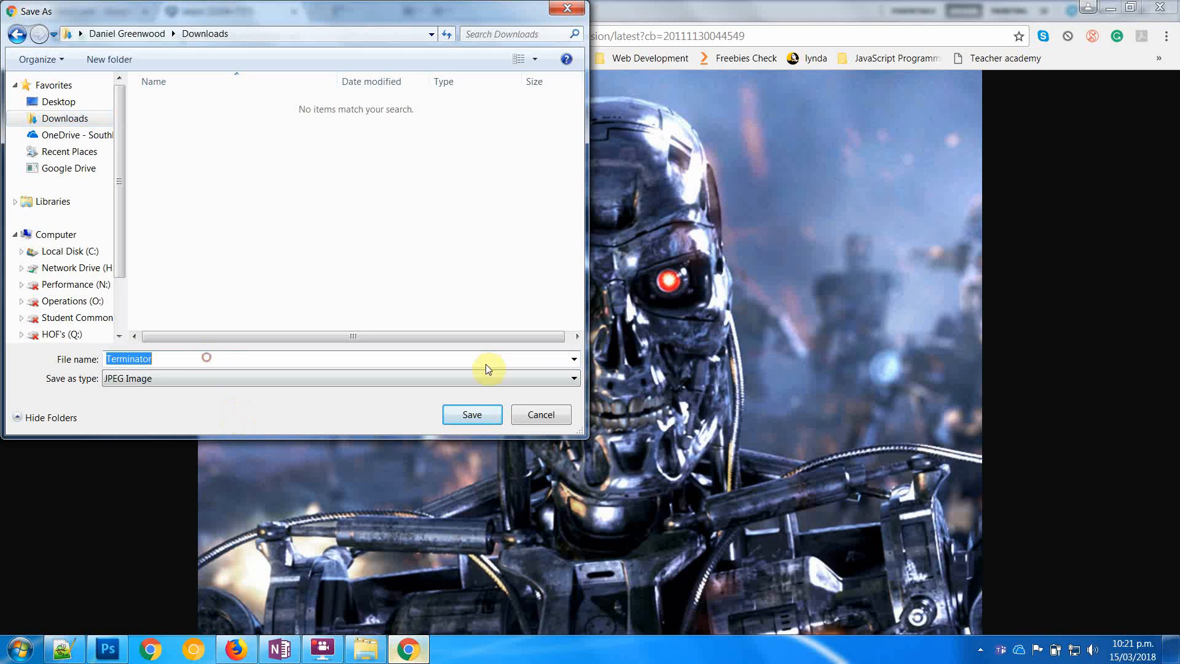
left_click(496, 409)
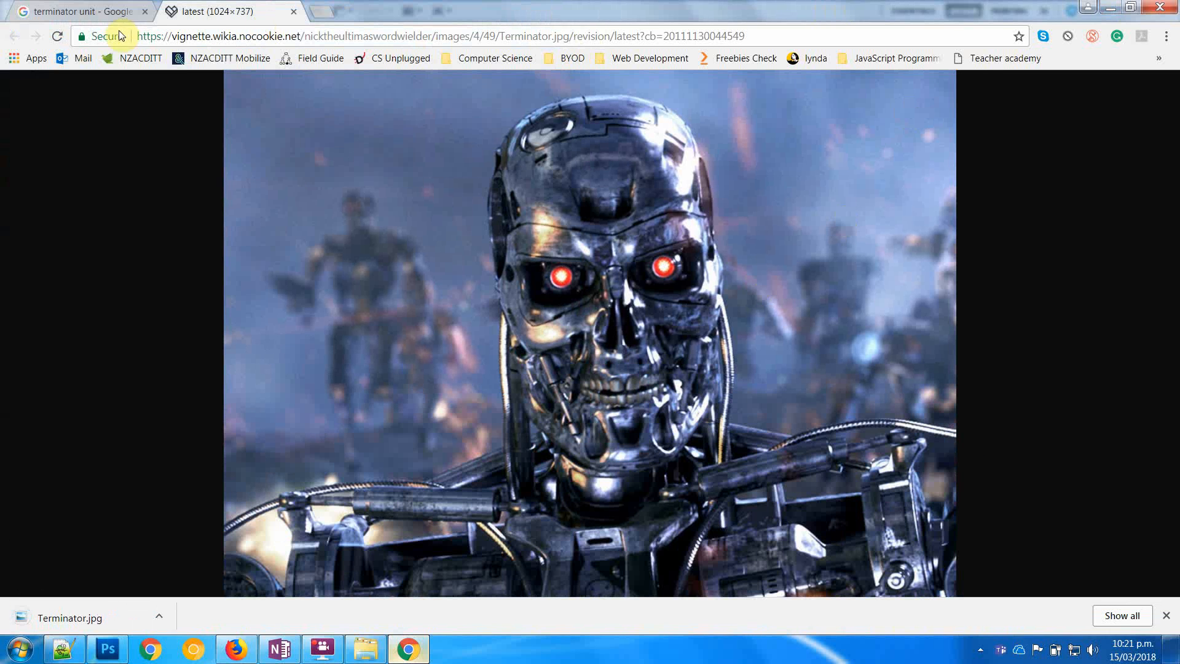
left_click(293, 12)
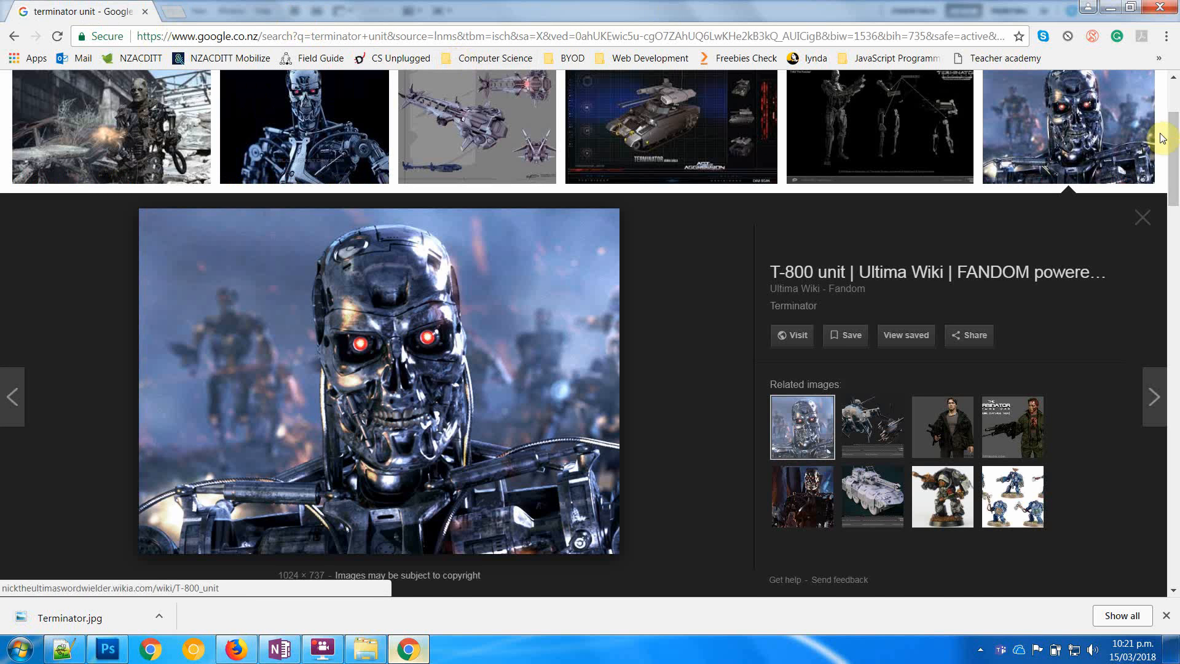
Search Google Images for "k1 fighter"
scroll(262, 95, "up", 3)
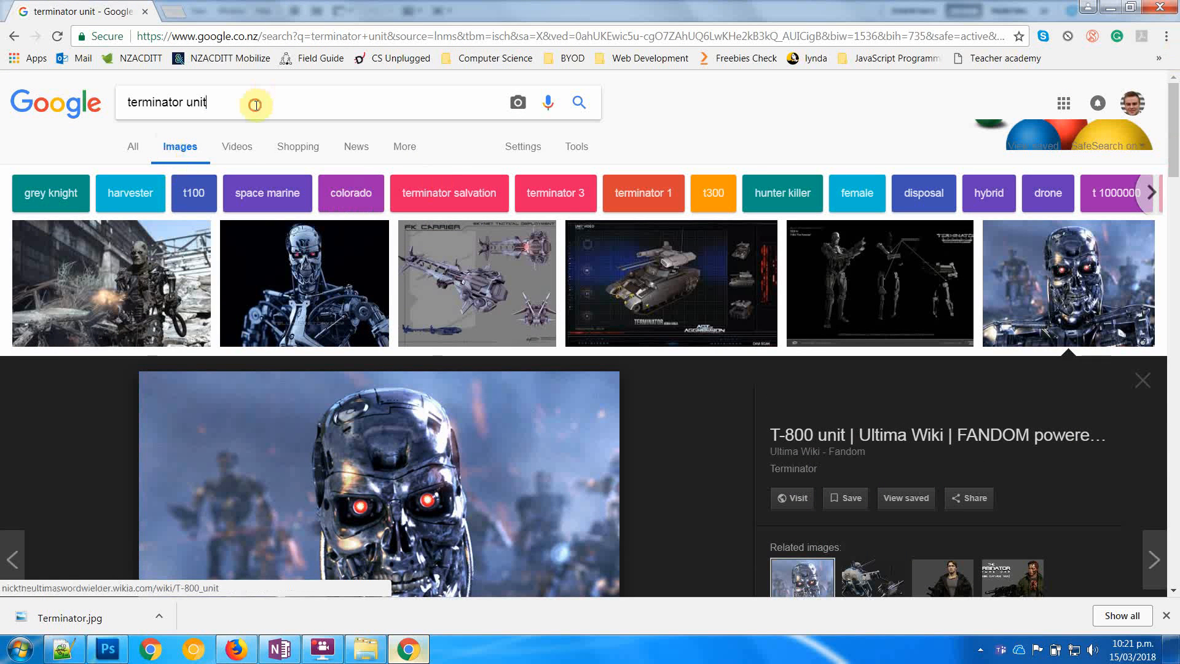
triple_click(255, 105)
type("k1 ")
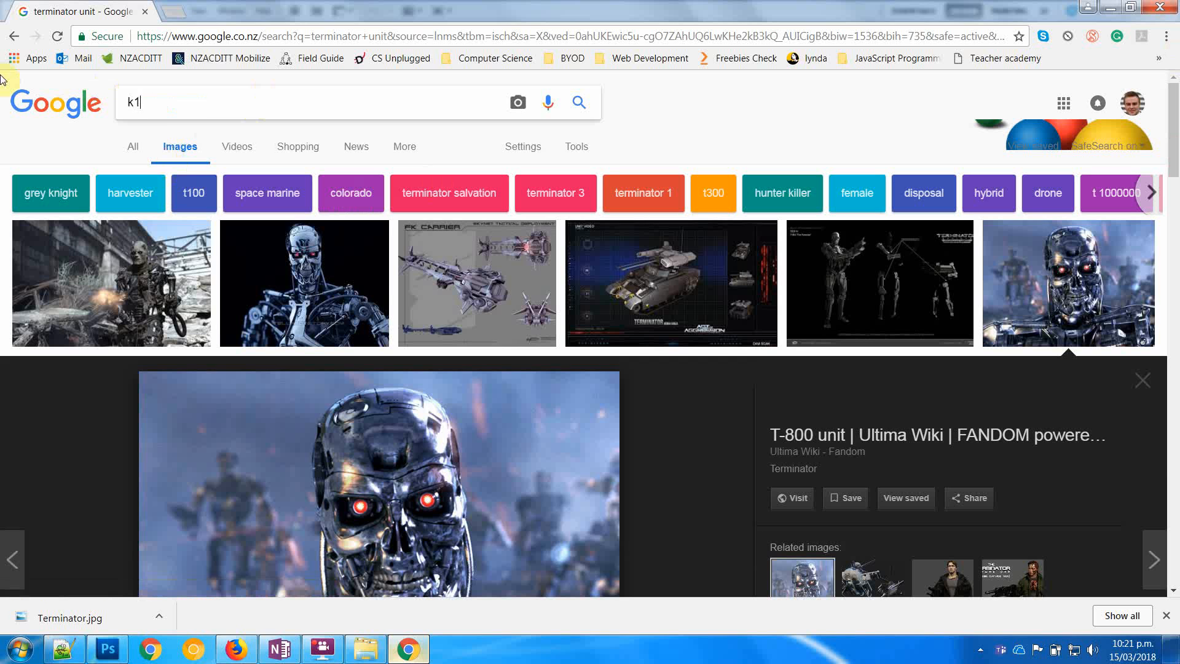
type("fih")
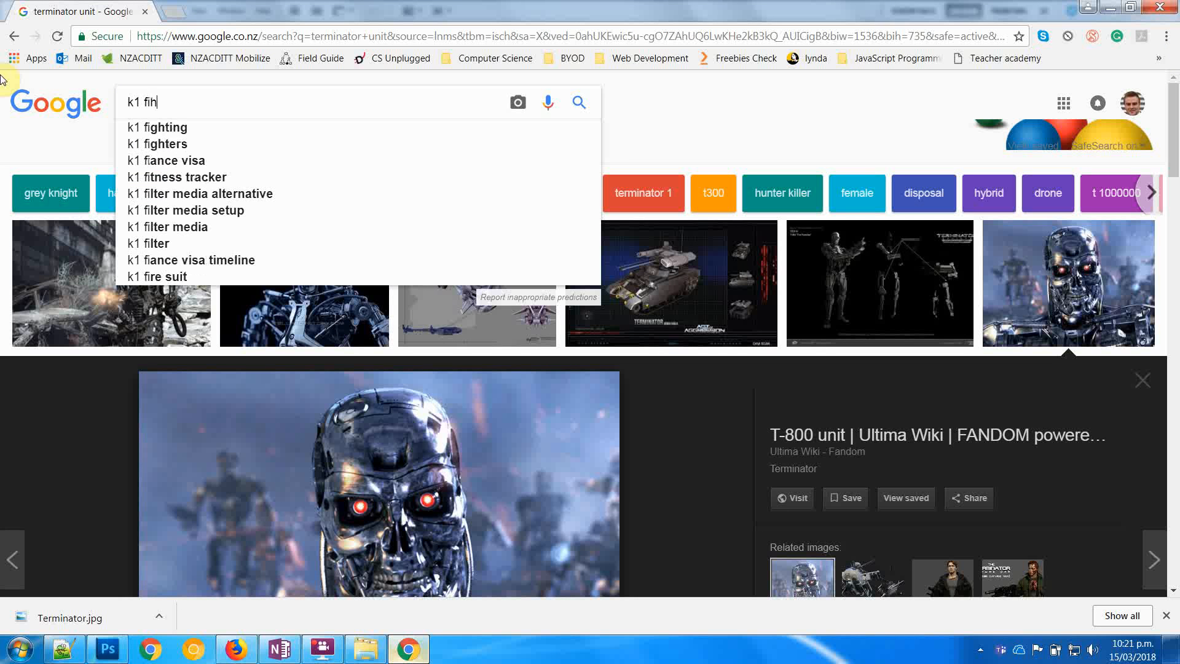
type("ghrt ter")
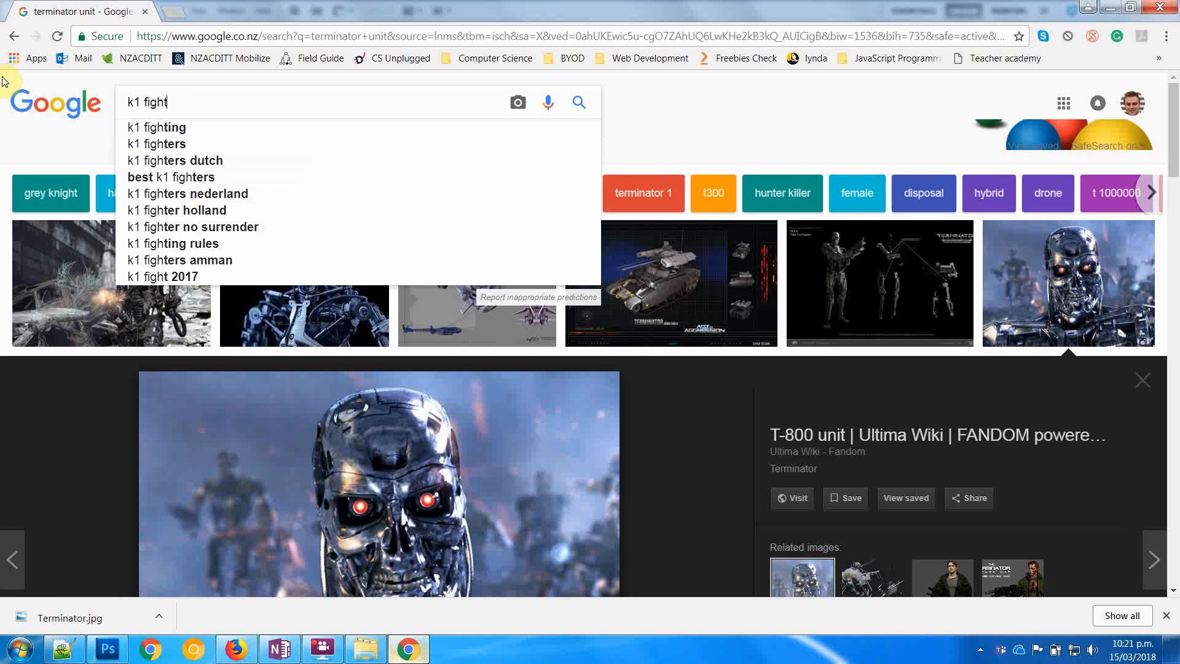
key("Return")
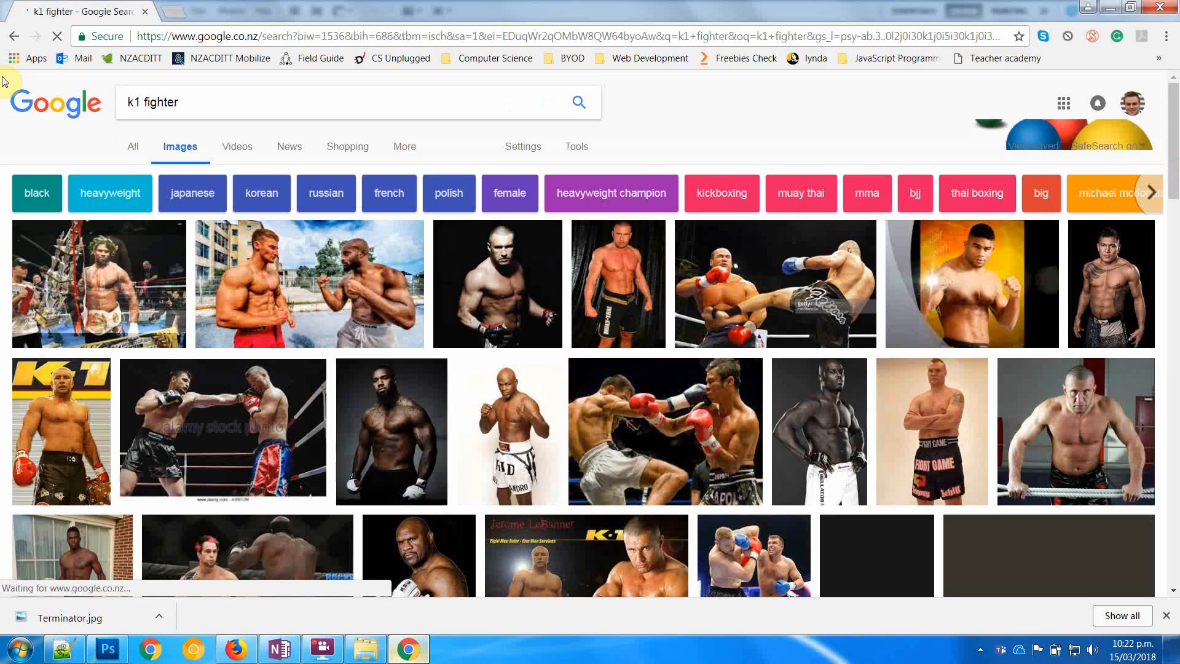
Find the front-facing MMA fighter portrait with a chest tattoo on a black background and open its preview
scroll(4, 80, "down", 3)
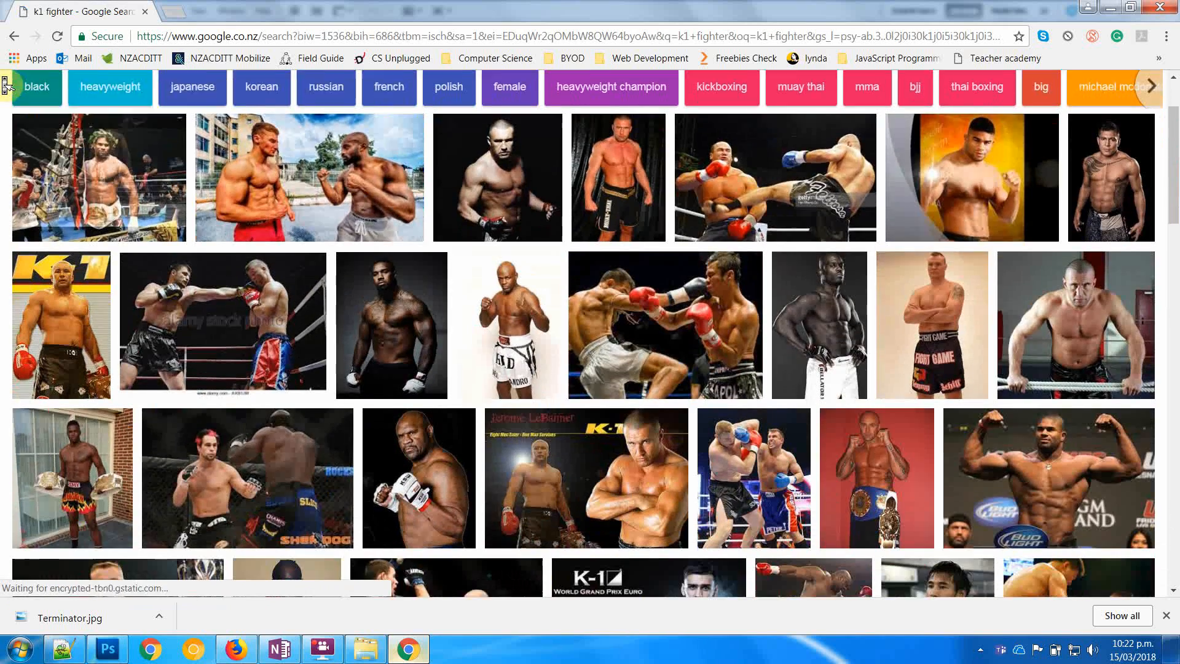
scroll(5, 83, "down", 5)
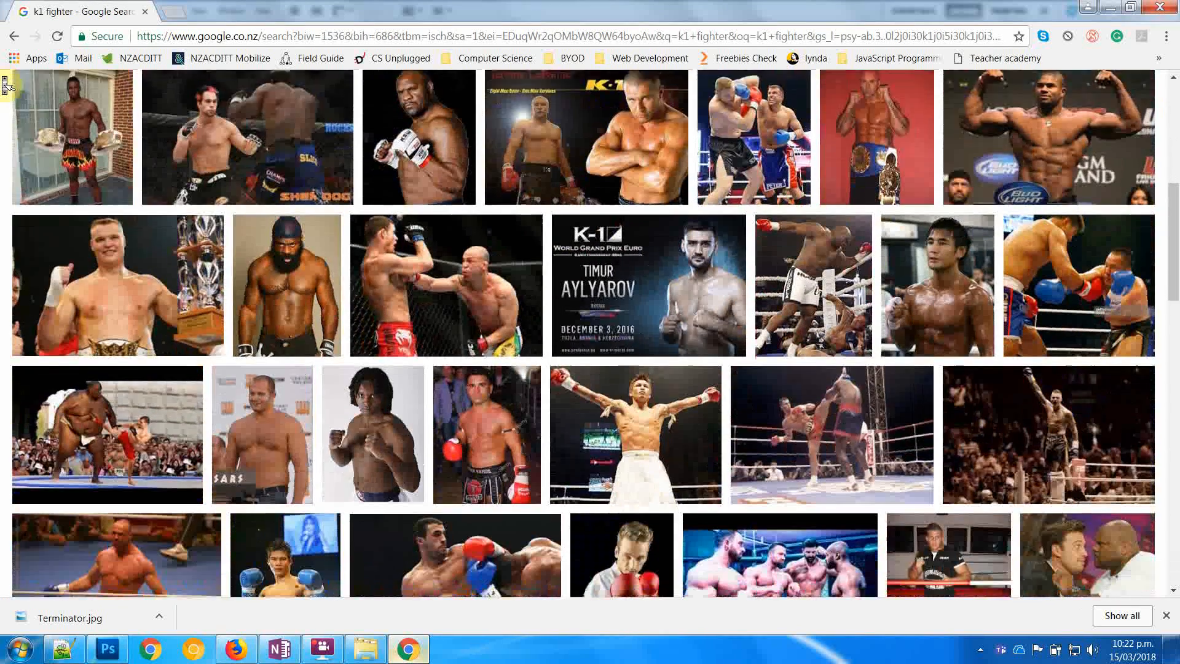
scroll(4, 81, "down", 5)
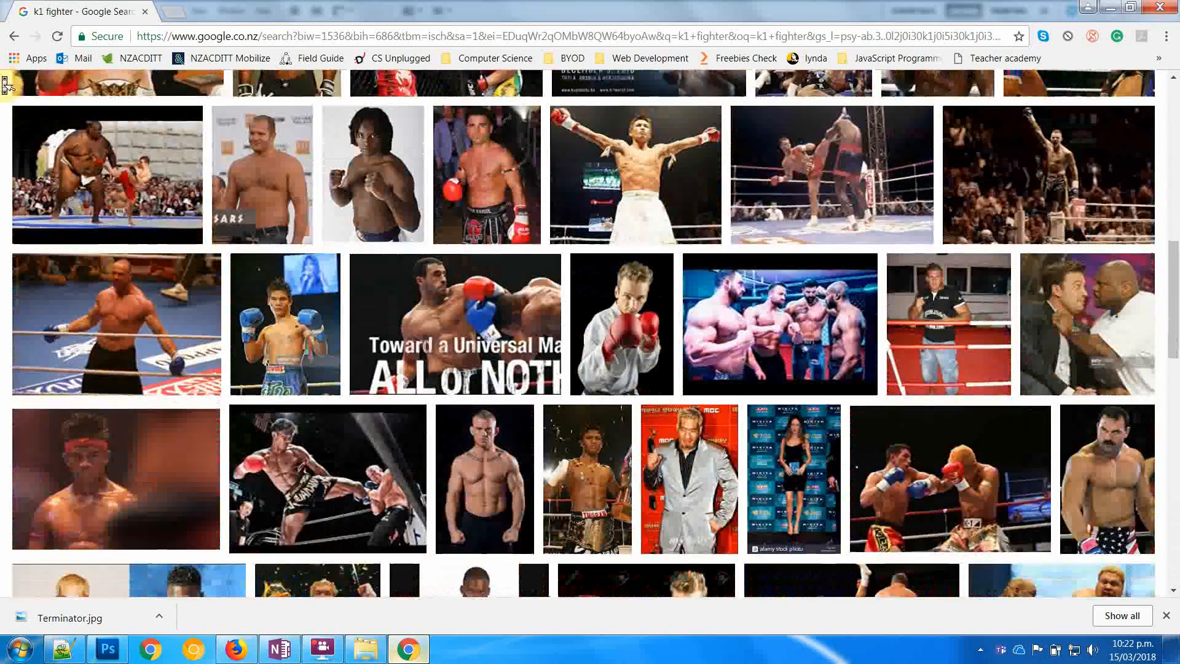
scroll(5, 83, "down", 2)
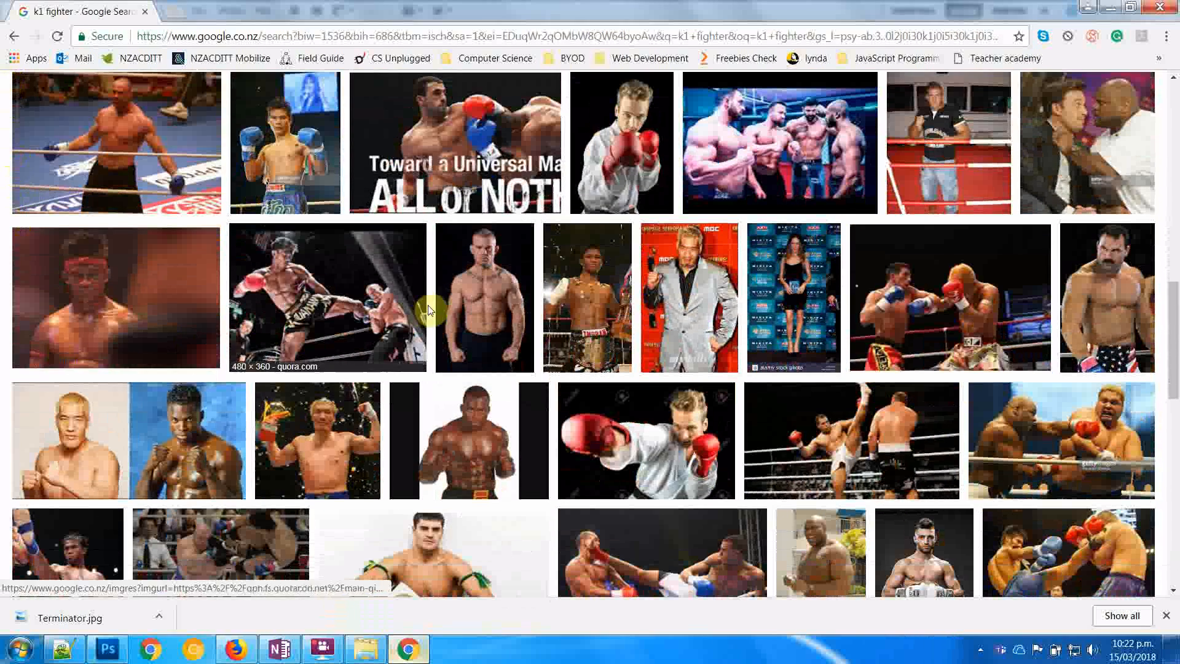
left_click(481, 289)
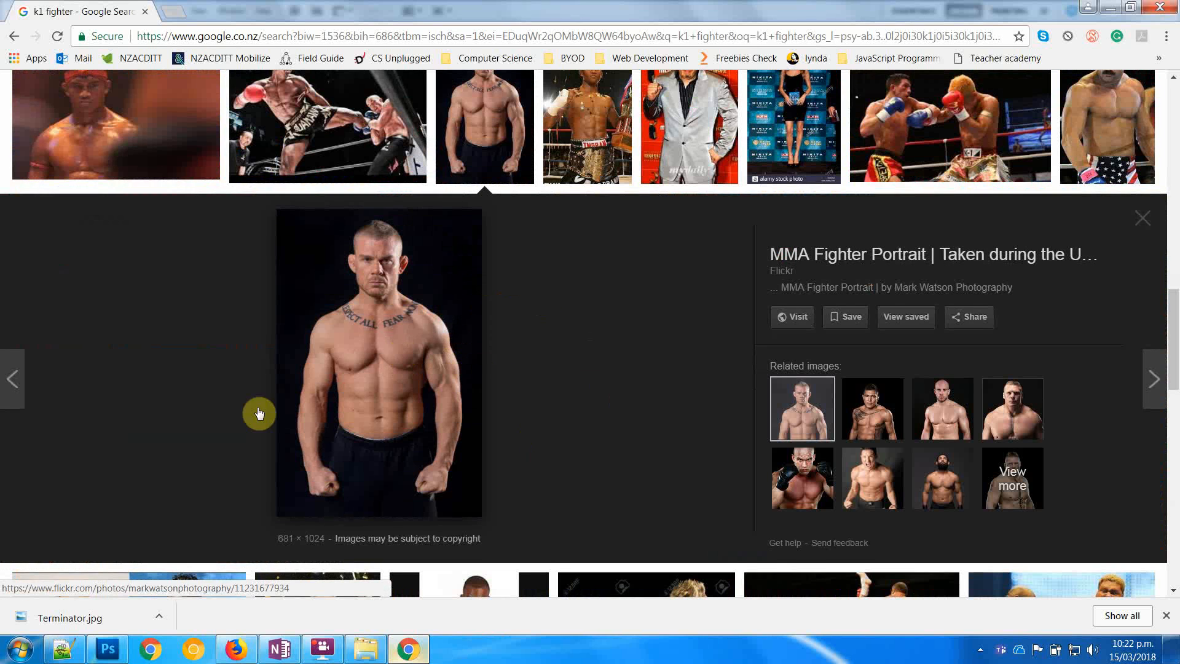
View the downloaded Terminator.jpg in the photo viewer and return to the fighter image results in the browser
left_click(159, 615)
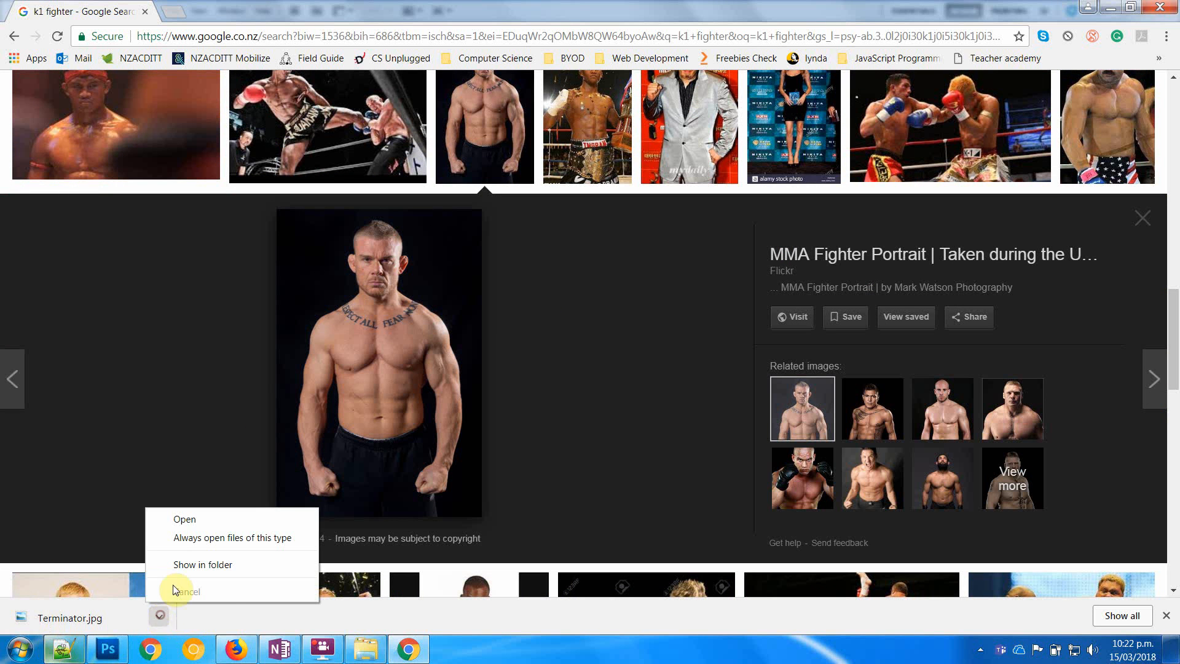
left_click(225, 523)
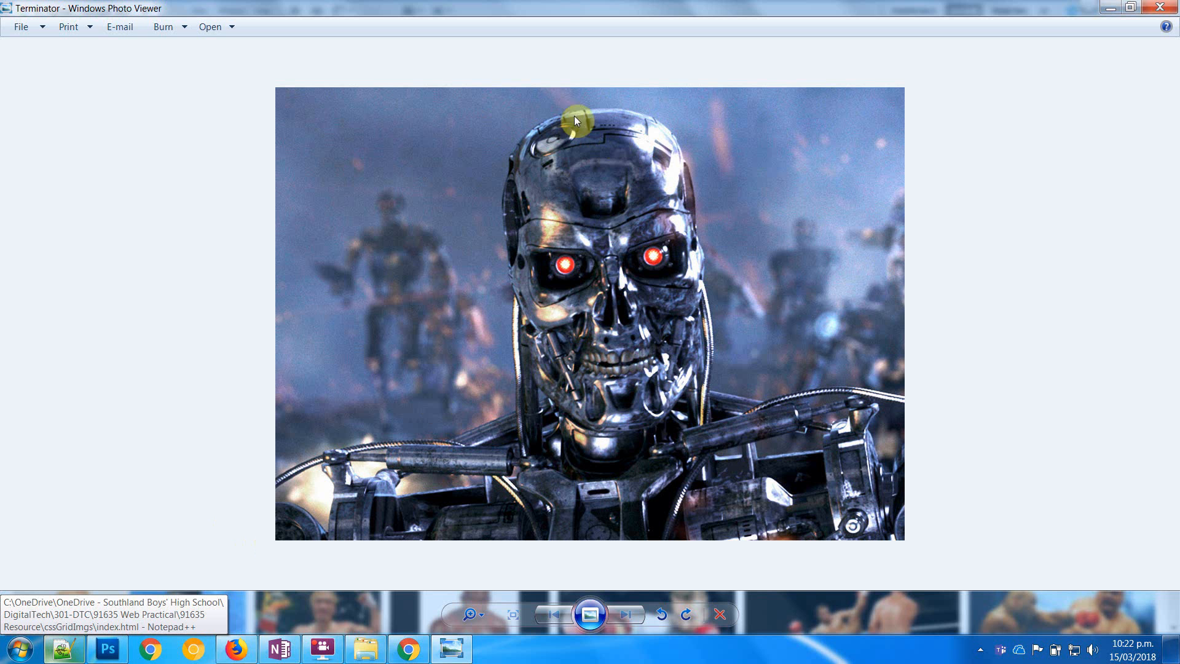
key("alt+Tab")
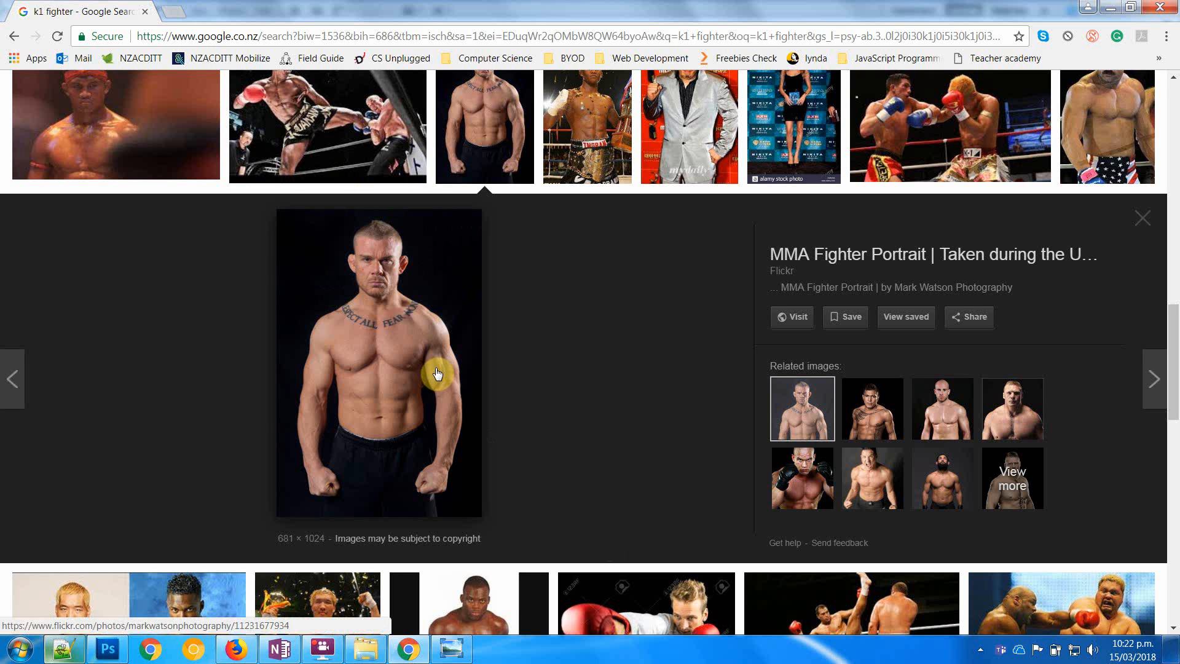
Open the fighter portrait at full size in a new tab and save it to Downloads as "fighter"
right_click(409, 310)
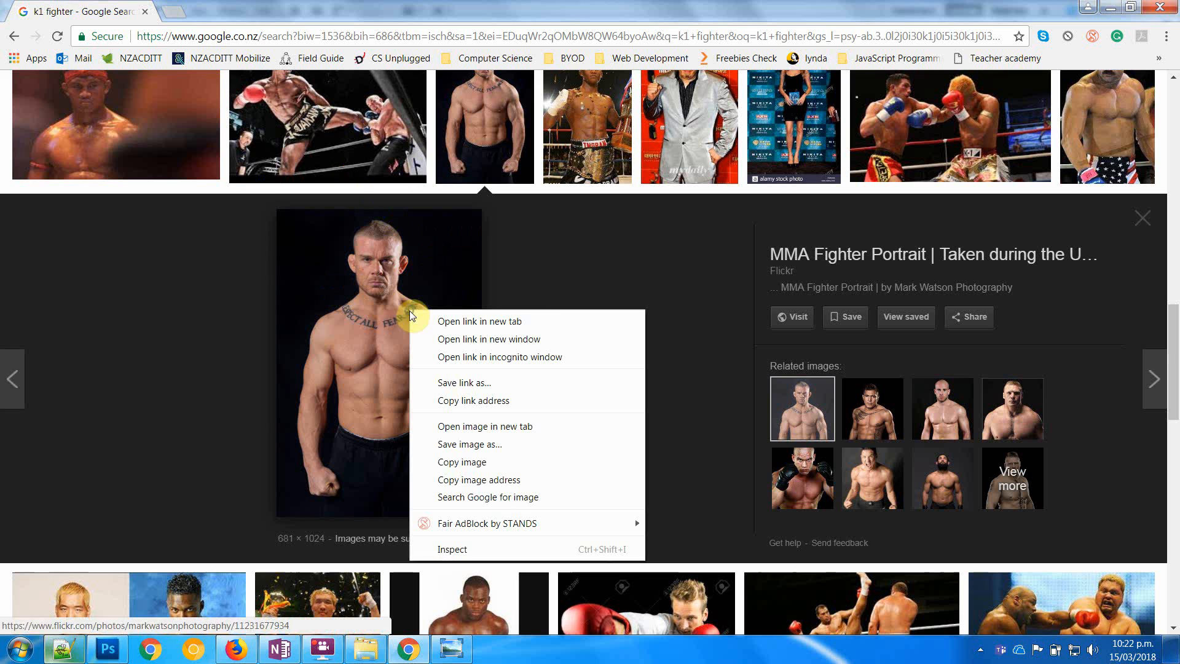
left_click(508, 427)
left_click(240, 12)
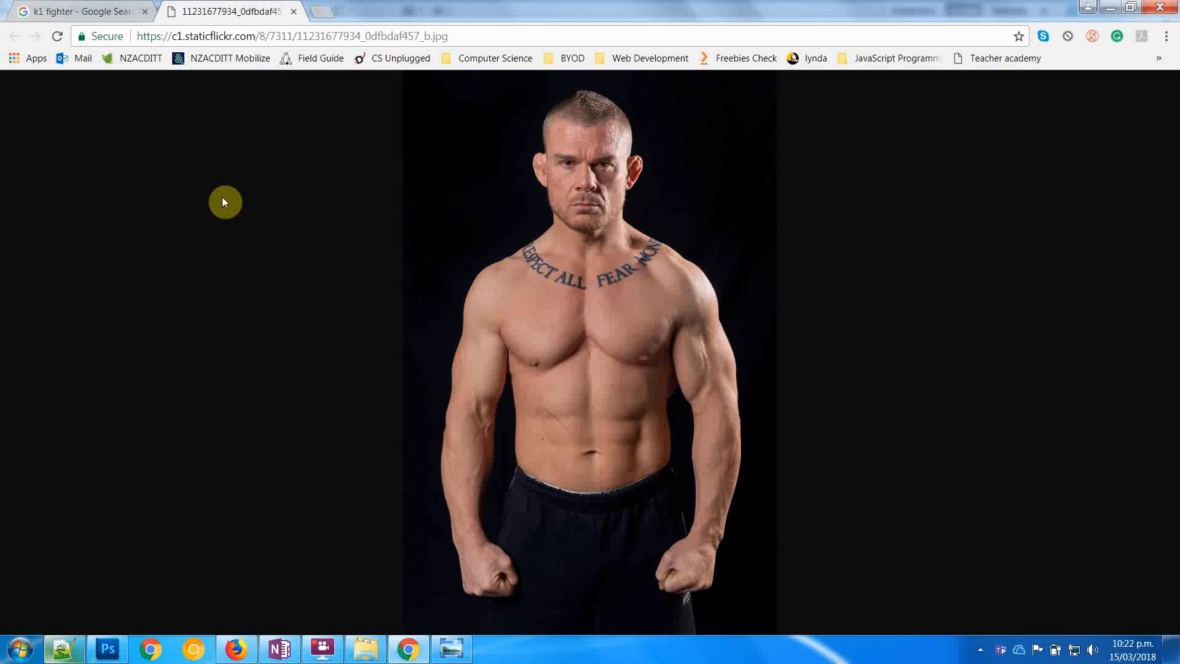
right_click(573, 287)
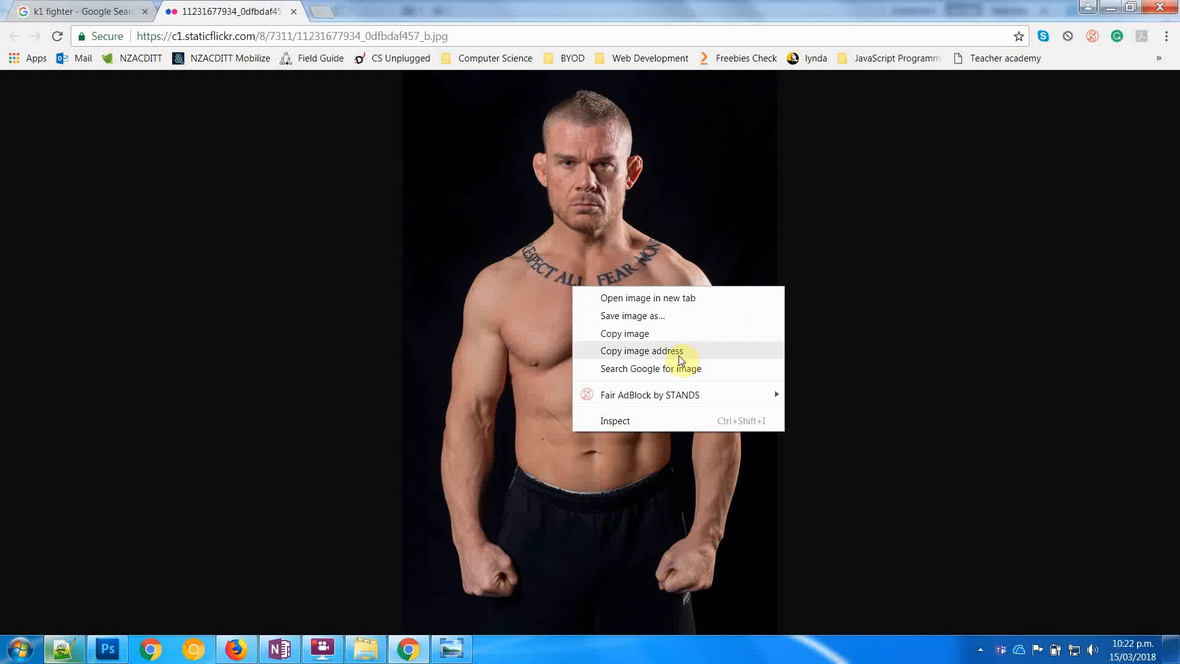
left_click(636, 317)
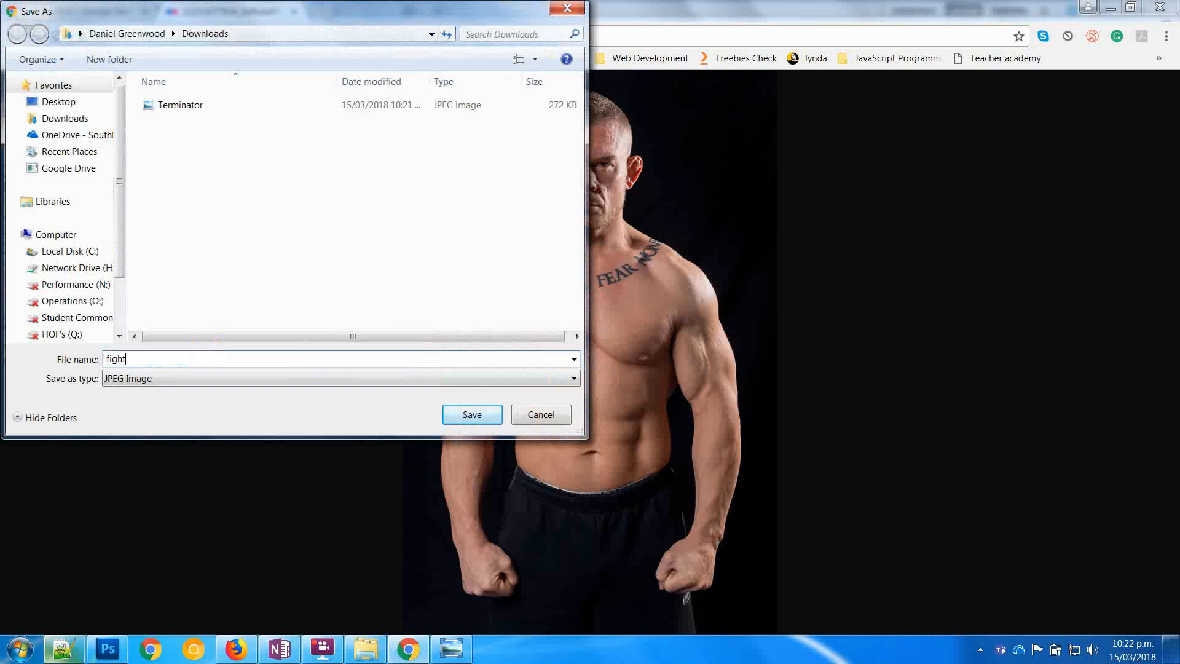
type("fighter")
key("Return")
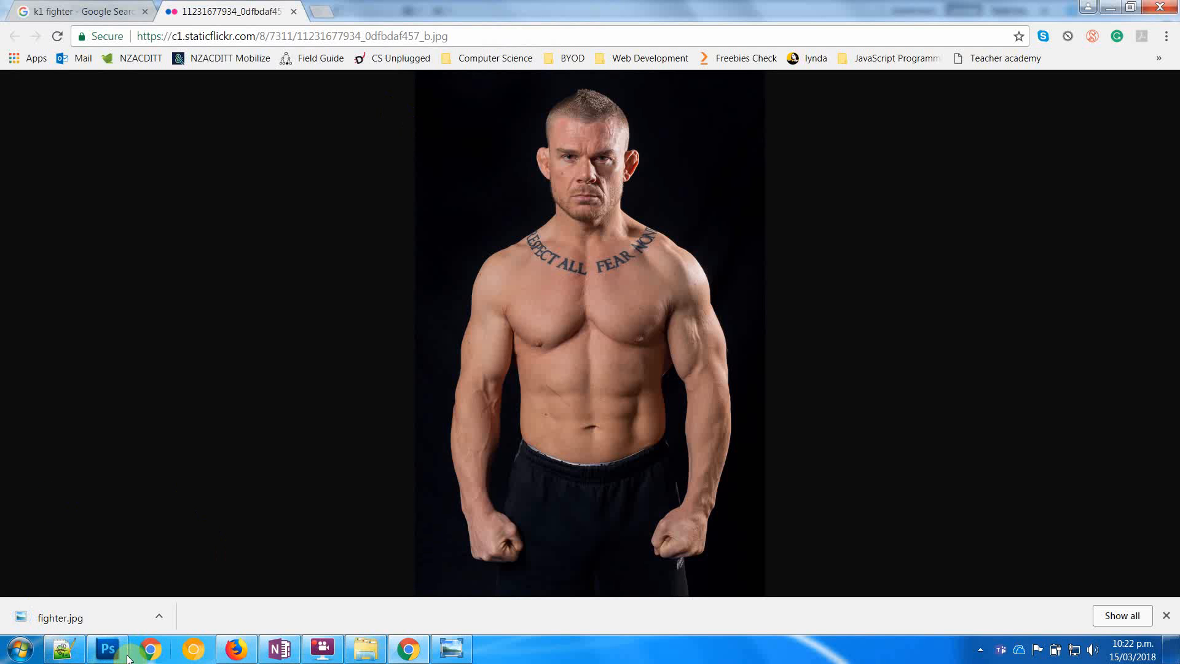
Show the downloaded fighter image in its folder and open it from there as a document in Photoshop
left_click(163, 617)
left_click(230, 562)
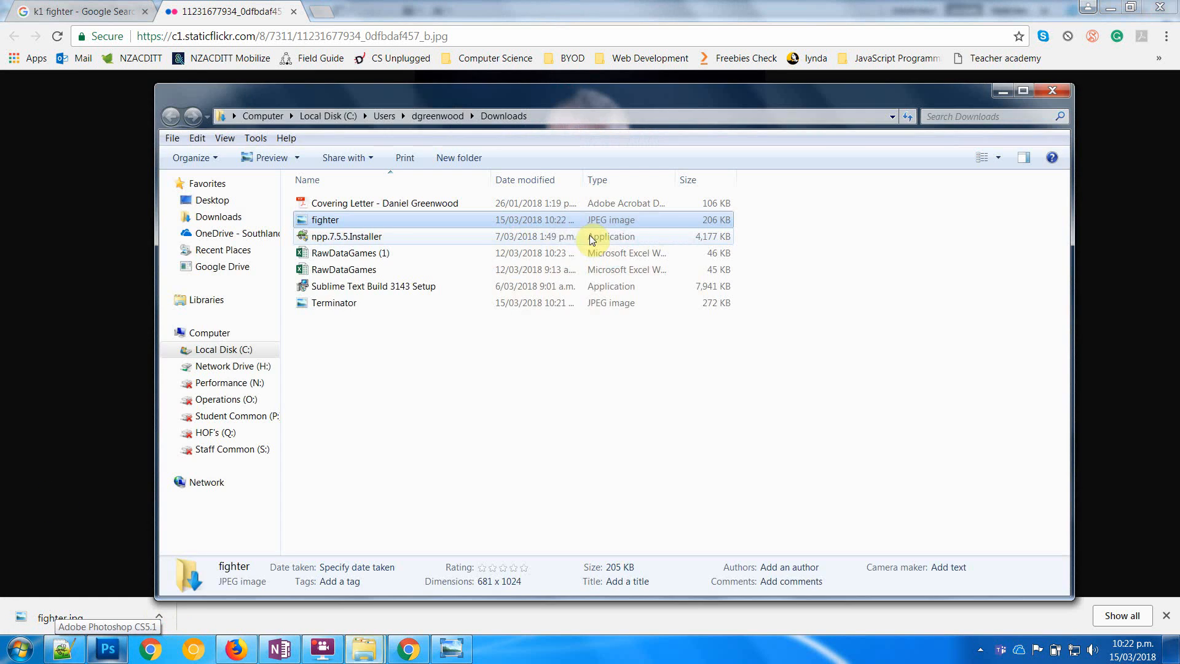
left_click(104, 660)
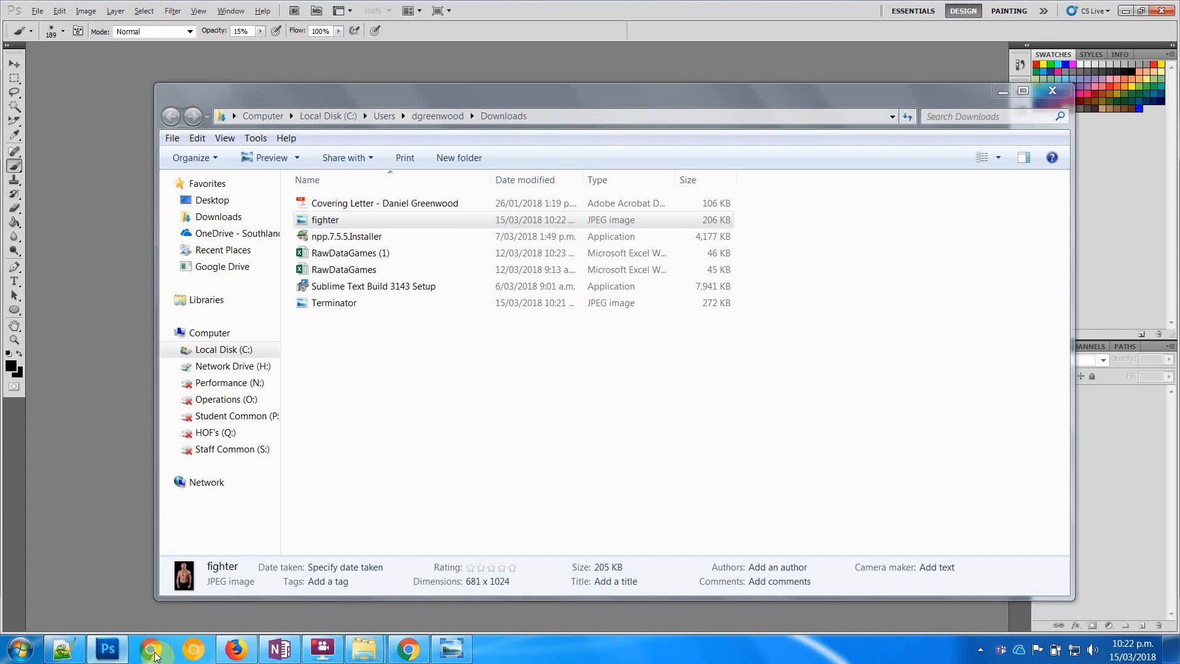
key("alt+Tab")
key("alt+Tab")
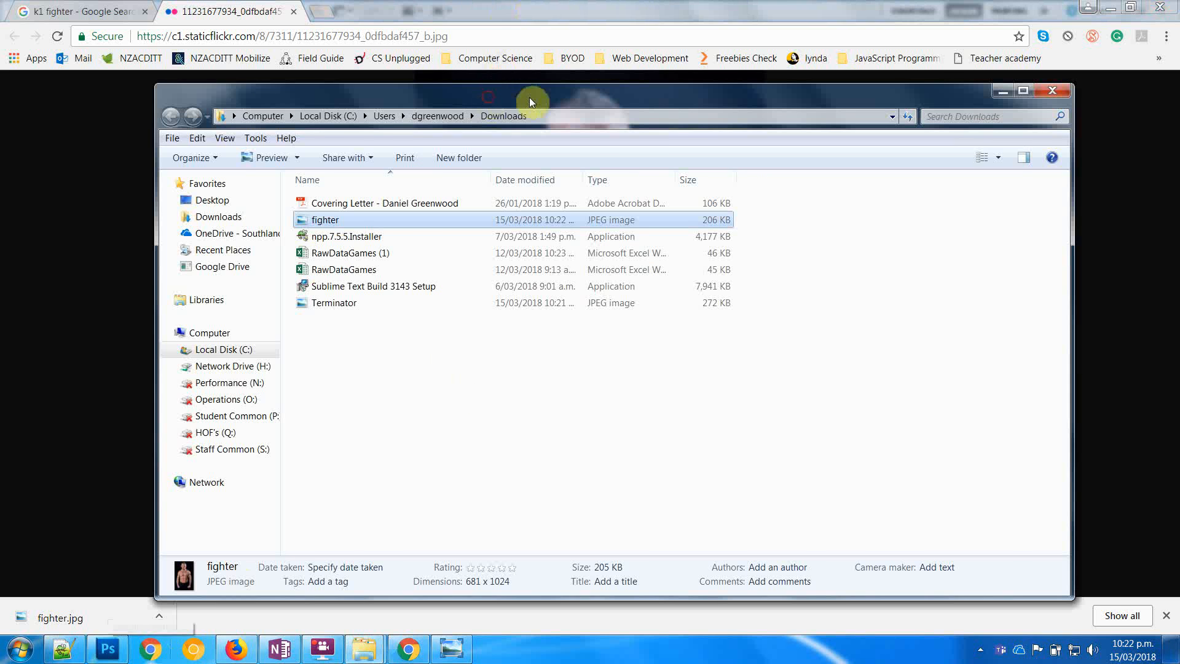
left_click_drag(532, 101, 695, 95)
left_click(1121, 6)
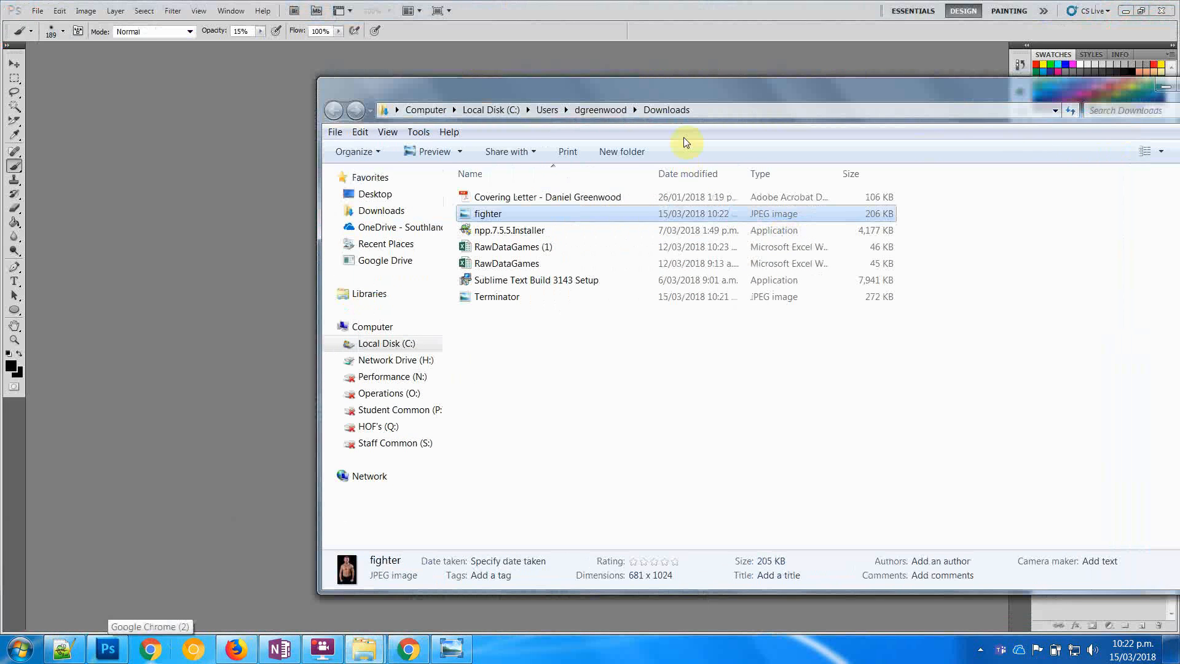
left_click_drag(521, 93, 670, 87)
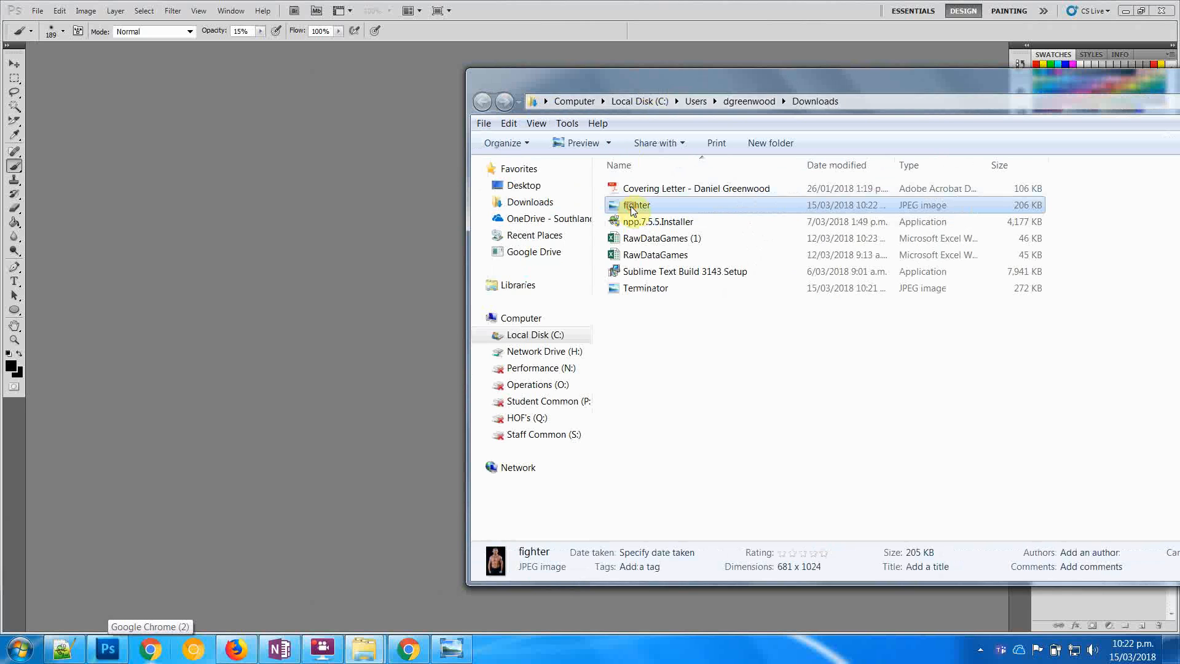
left_click_drag(627, 205, 282, 487)
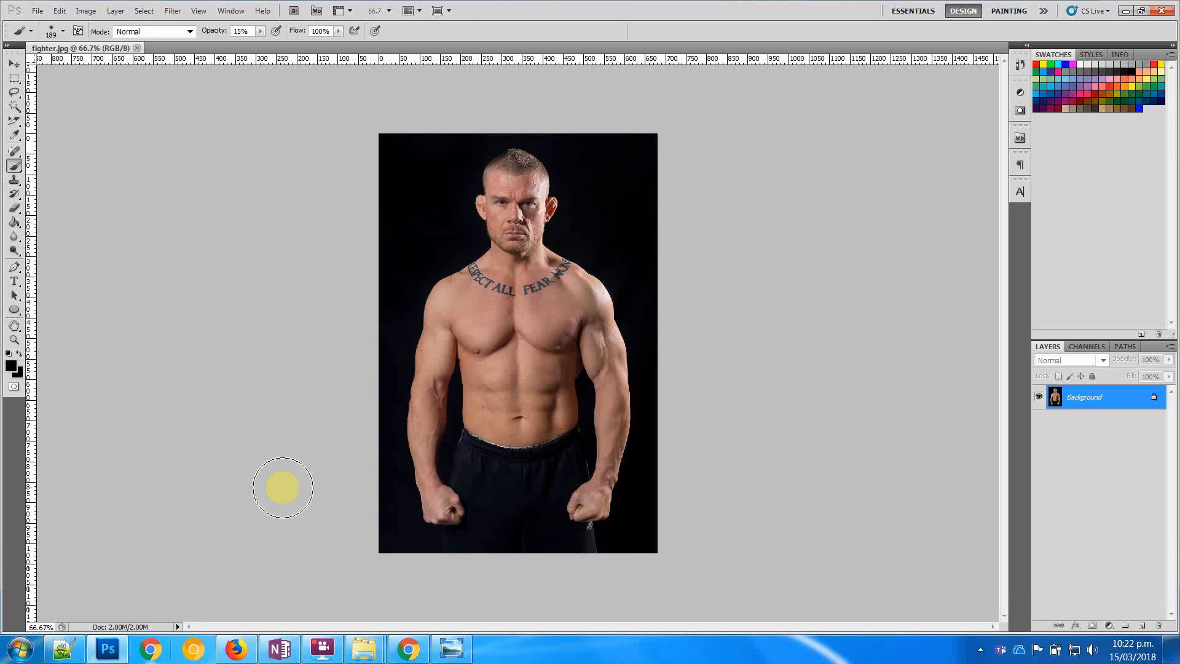
Place the Terminator image from its folder into the fighter document and move it up over the fighter's head
key("z")
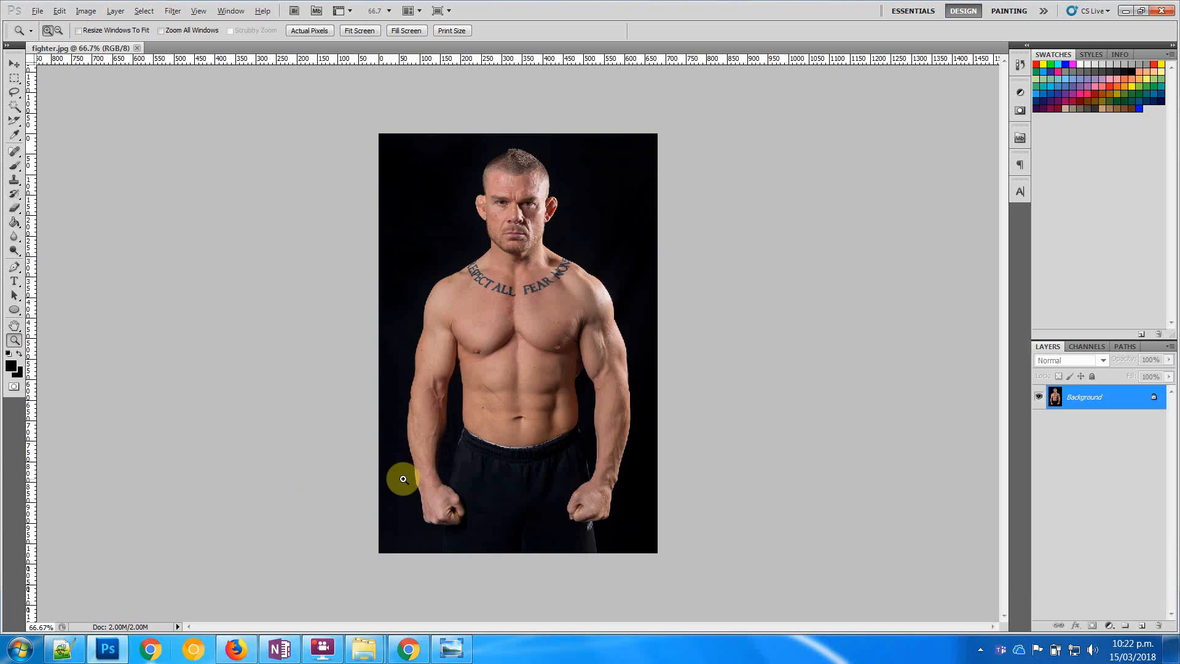
key("alt+Tab")
left_click_drag(650, 289, 409, 258)
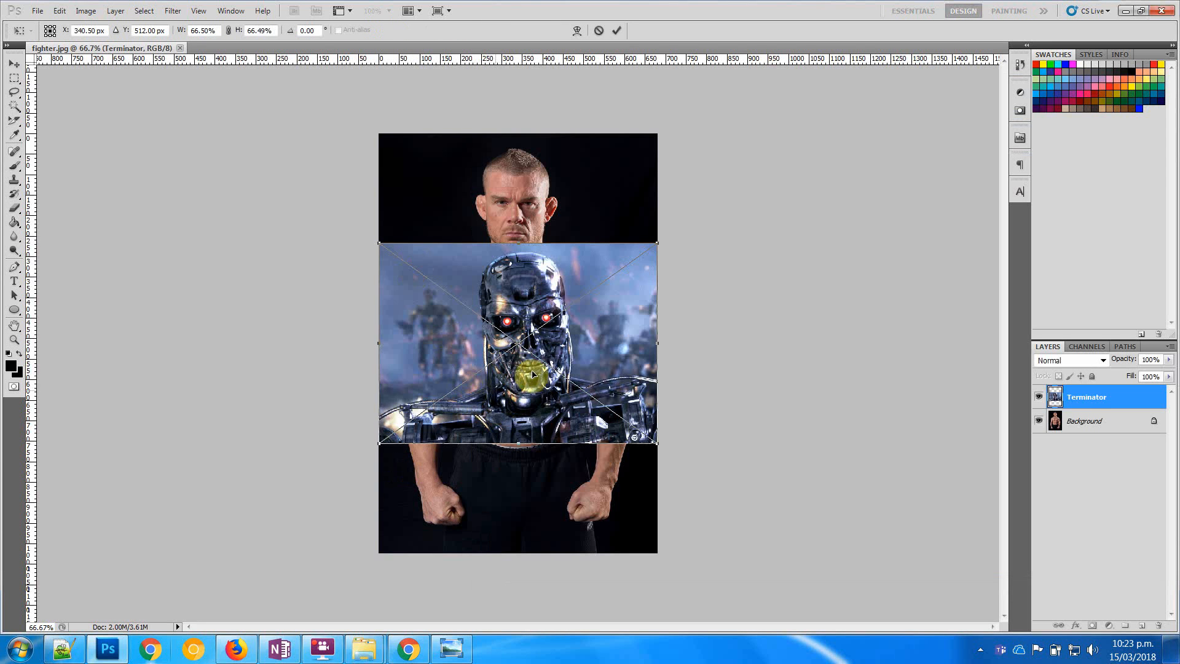
left_click_drag(536, 372, 532, 263)
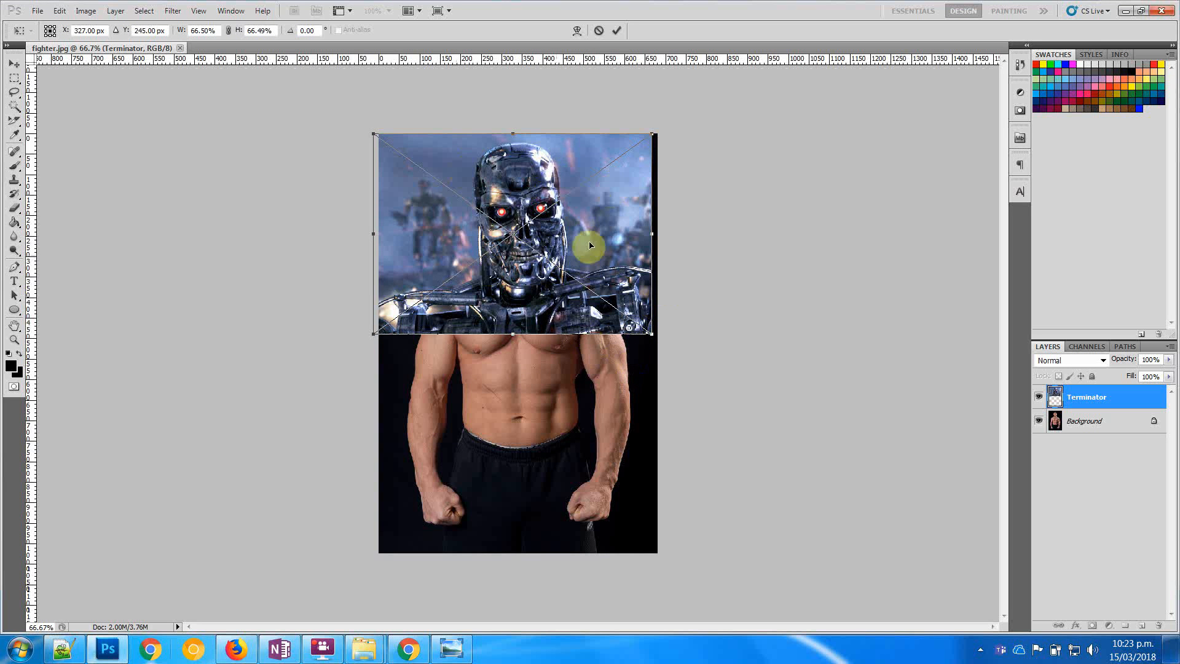
Lower the Terminator layer's opacity to 38% and scale it to about 51%, fitting the skull over the fighter's face
left_click(1169, 360)
left_click_drag(1145, 376, 1131, 376)
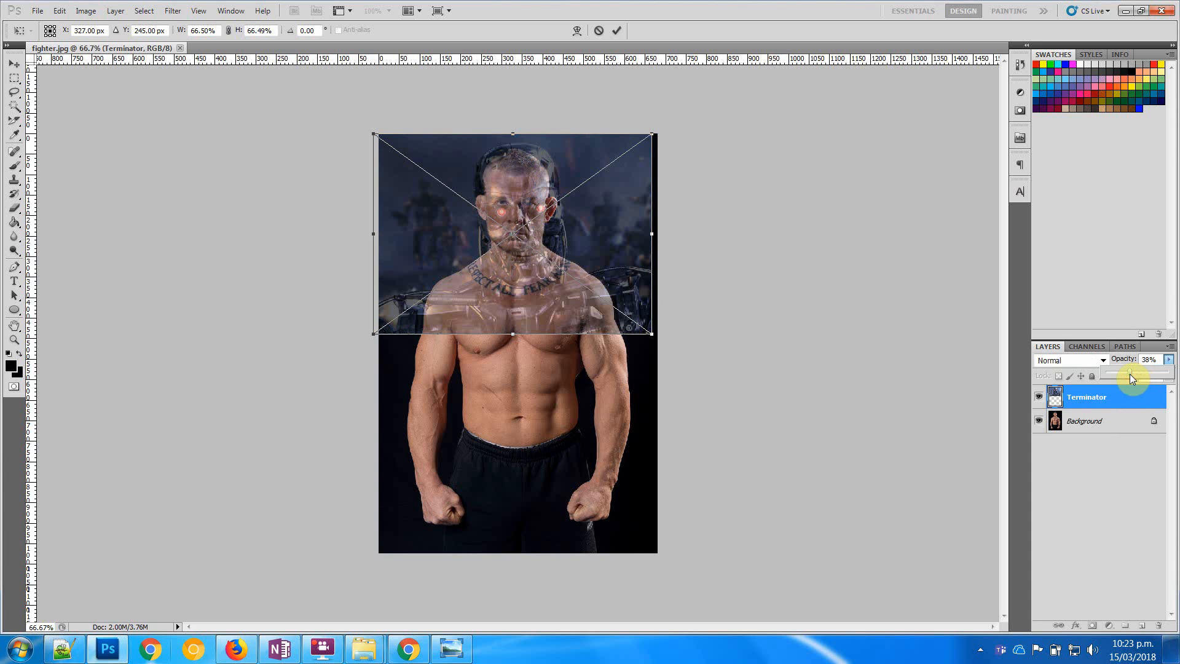
left_click_drag(649, 333, 572, 304)
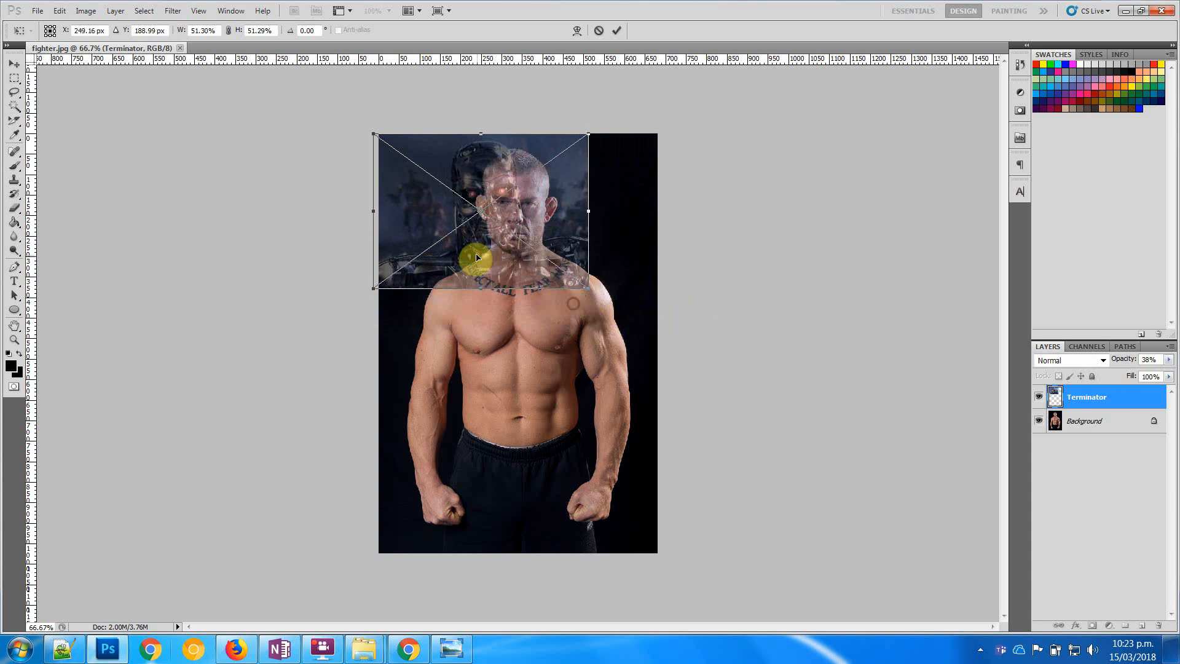
left_click_drag(473, 256, 504, 268)
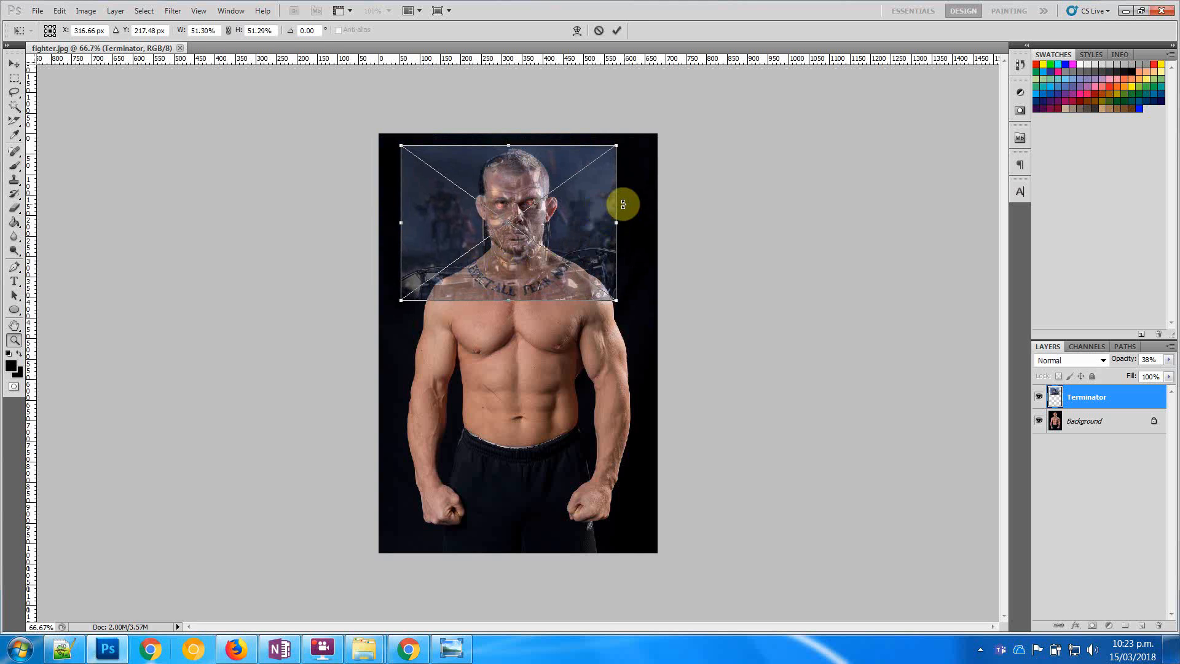
key("Return")
Rotate the Terminator layer by about 6.3° and narrow its width to about 50% so its eyes align with the fighter's
left_click(535, 209)
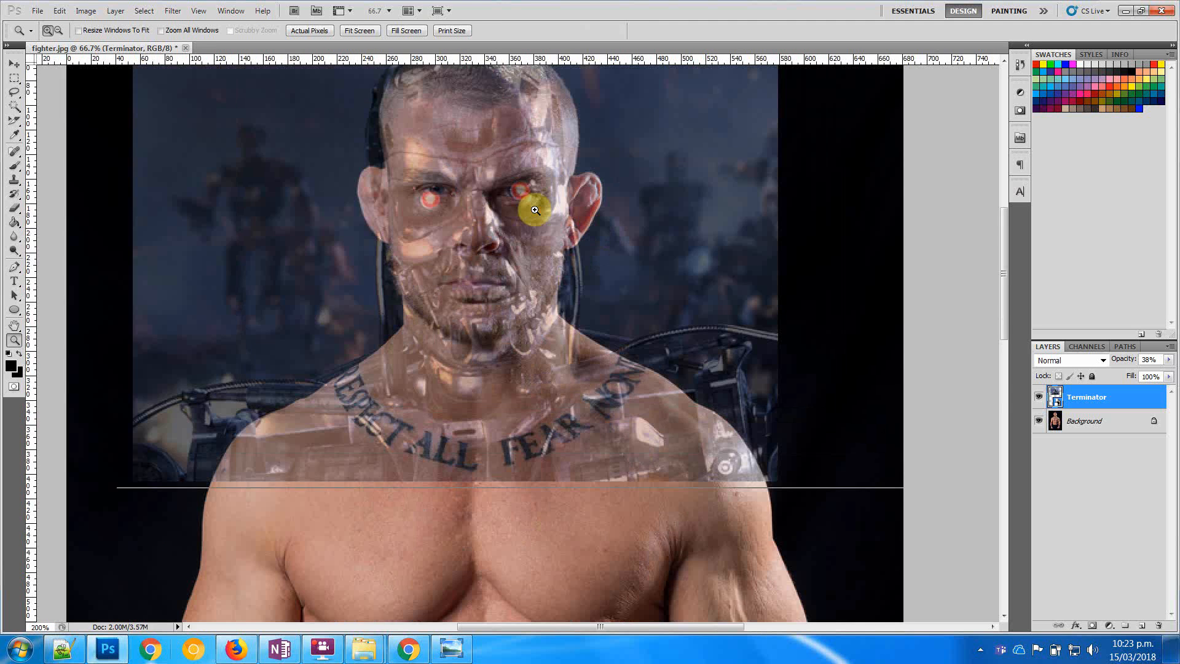
left_click(535, 210)
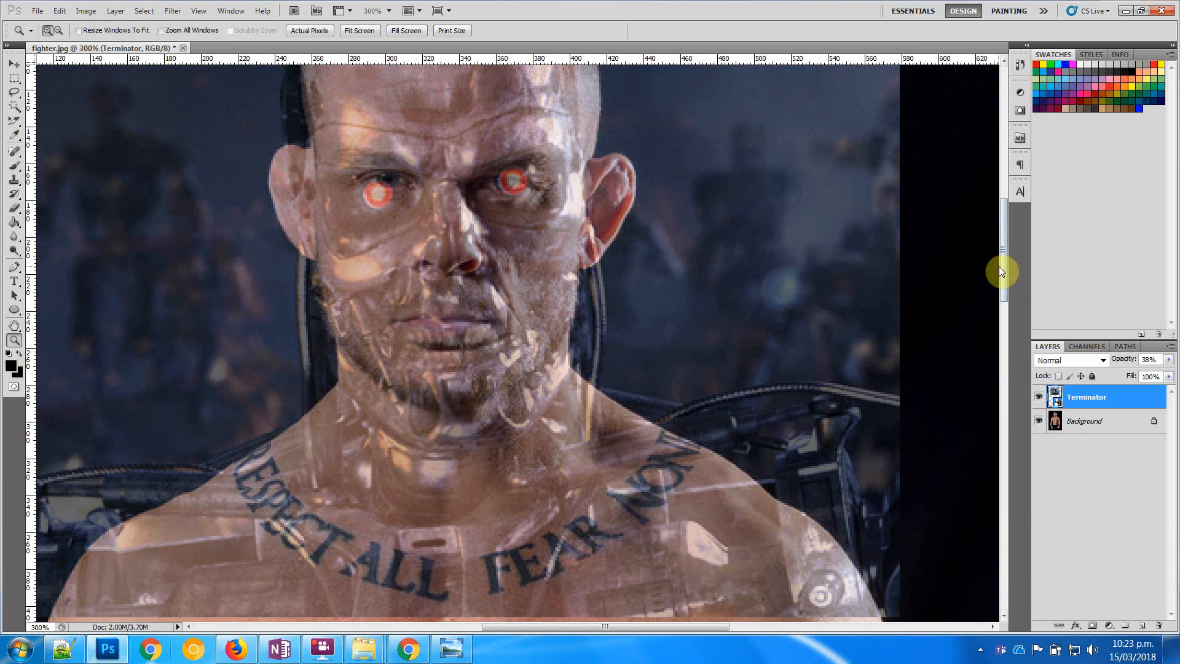
left_click_drag(1000, 268, 1002, 255)
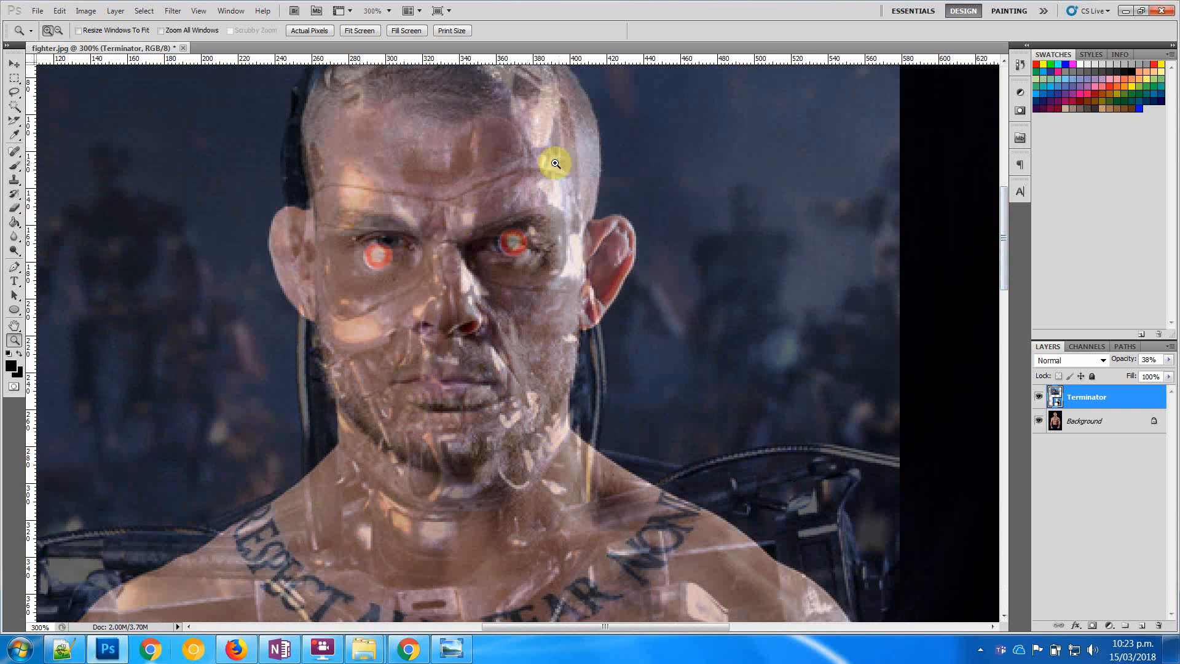
mouse_move(1005, 231)
left_mouse_down()
mouse_move(1002, 211)
mouse_move(1002, 239)
left_mouse_up()
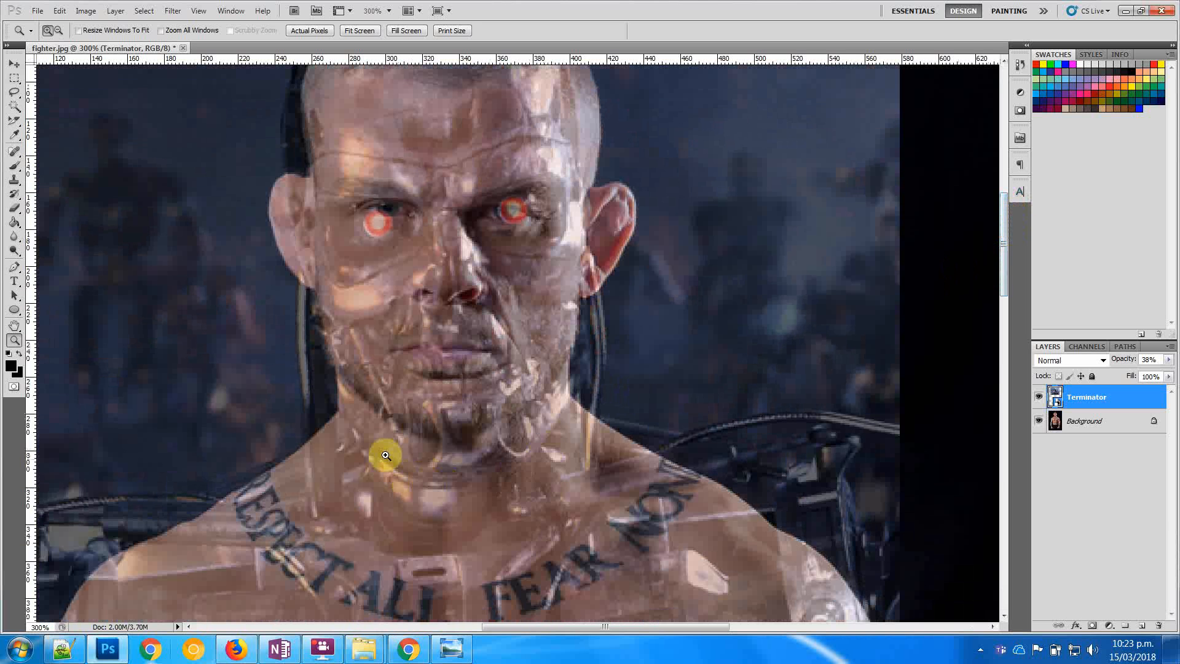
key("ctrl+t")
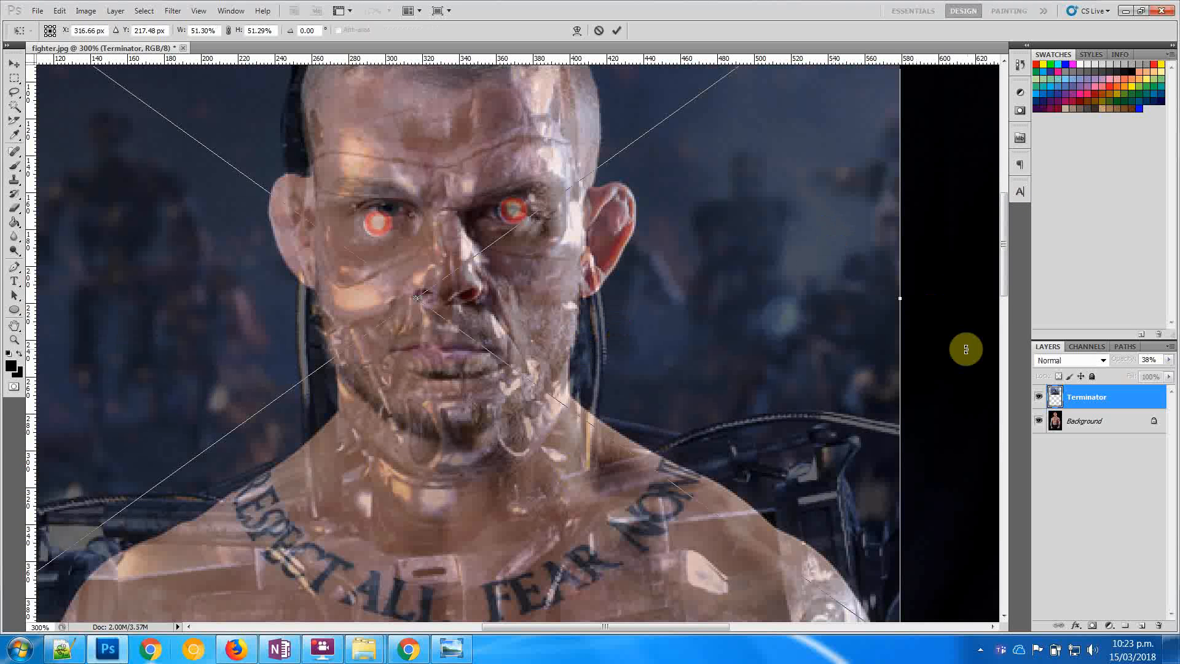
left_click_drag(940, 311, 948, 370)
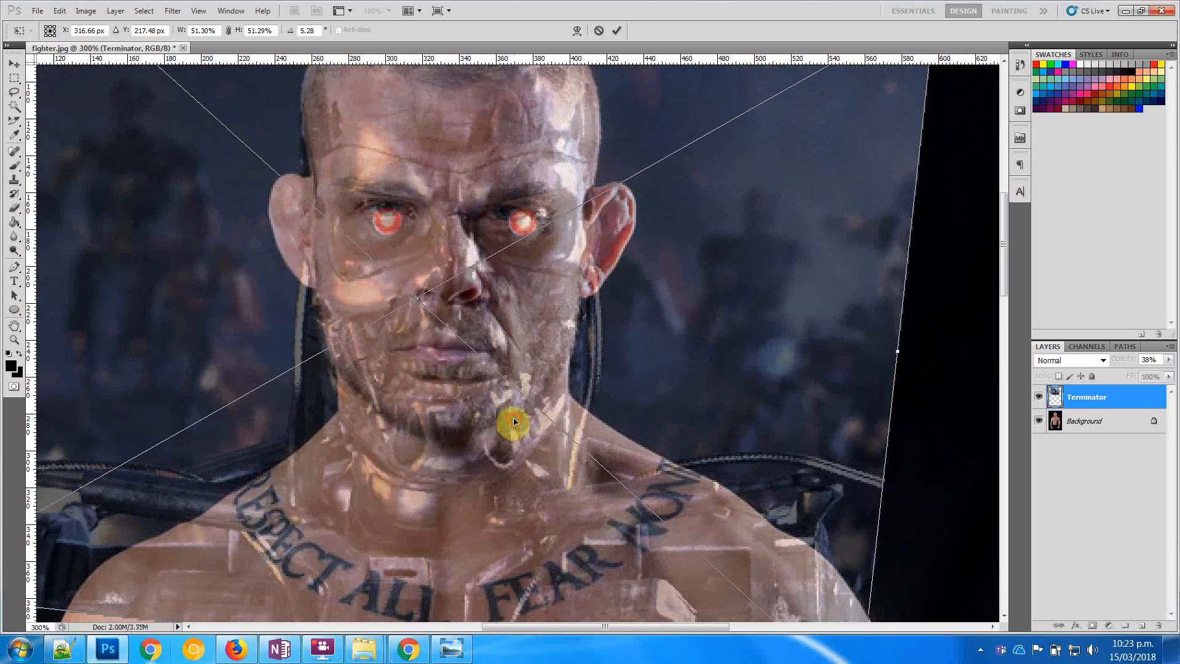
mouse_move(514, 416)
left_mouse_down()
mouse_move(500, 400)
mouse_move(512, 412)
left_mouse_up()
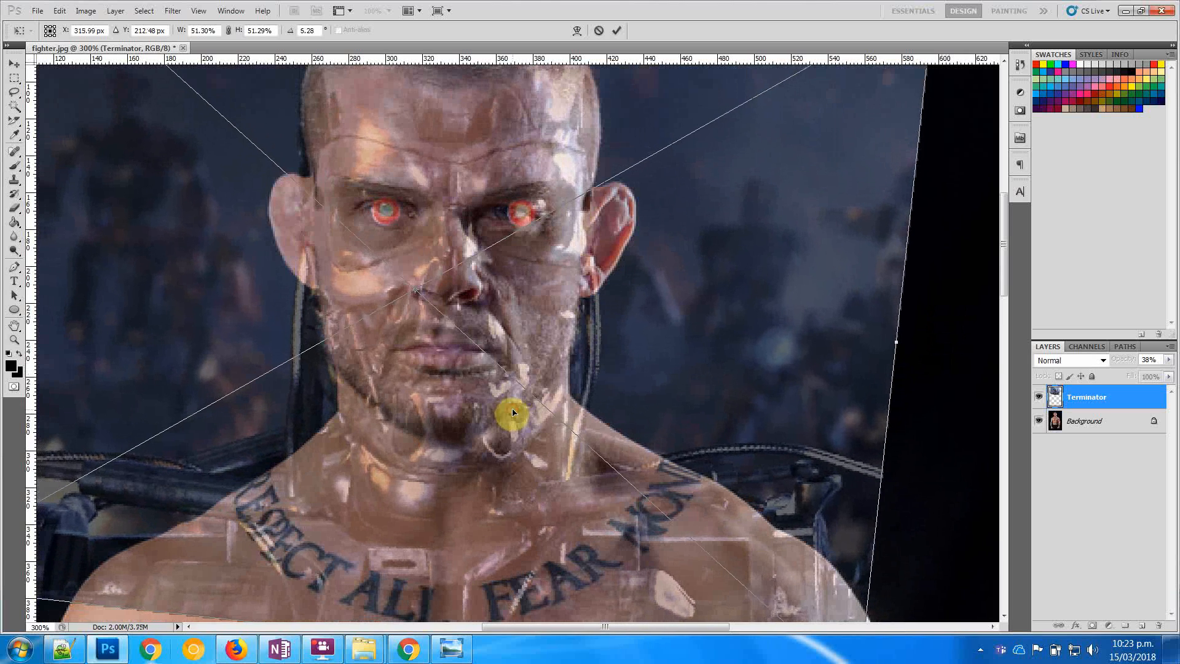
left_click_drag(897, 340, 870, 340)
left_click_drag(510, 295, 520, 297)
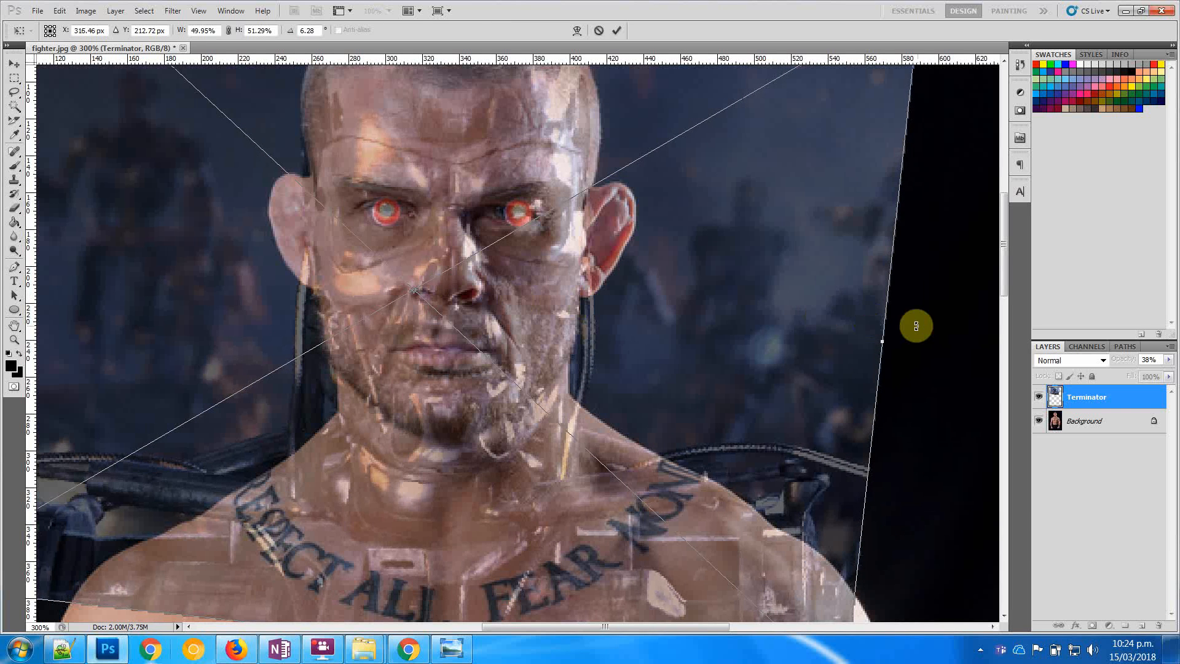
key("Return")
Warp the lower part of the Terminator layer upward and inward so its jaw and neck fit the fighter's
key("z")
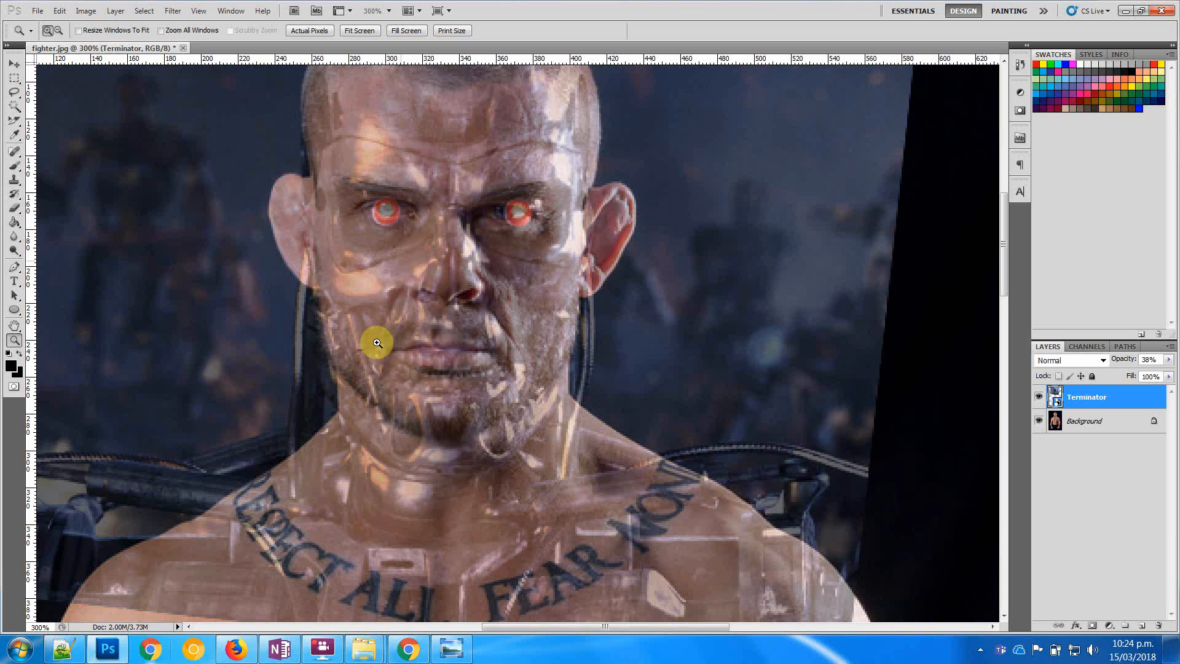
left_click(549, 351, "alt")
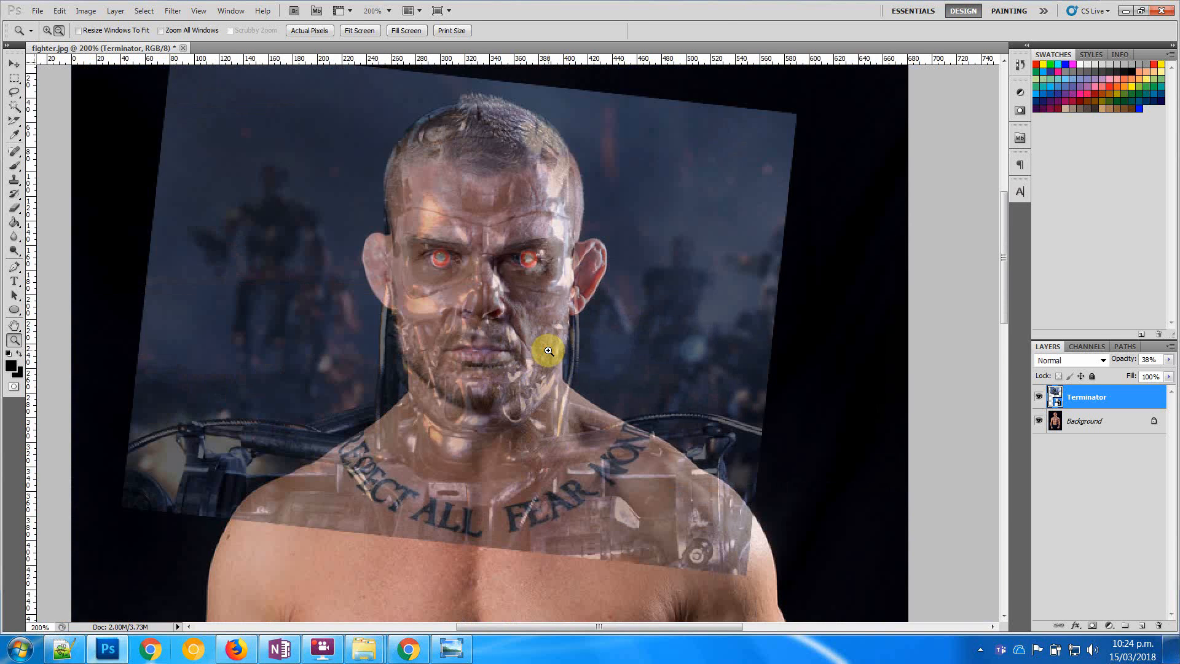
key("ctrl+t")
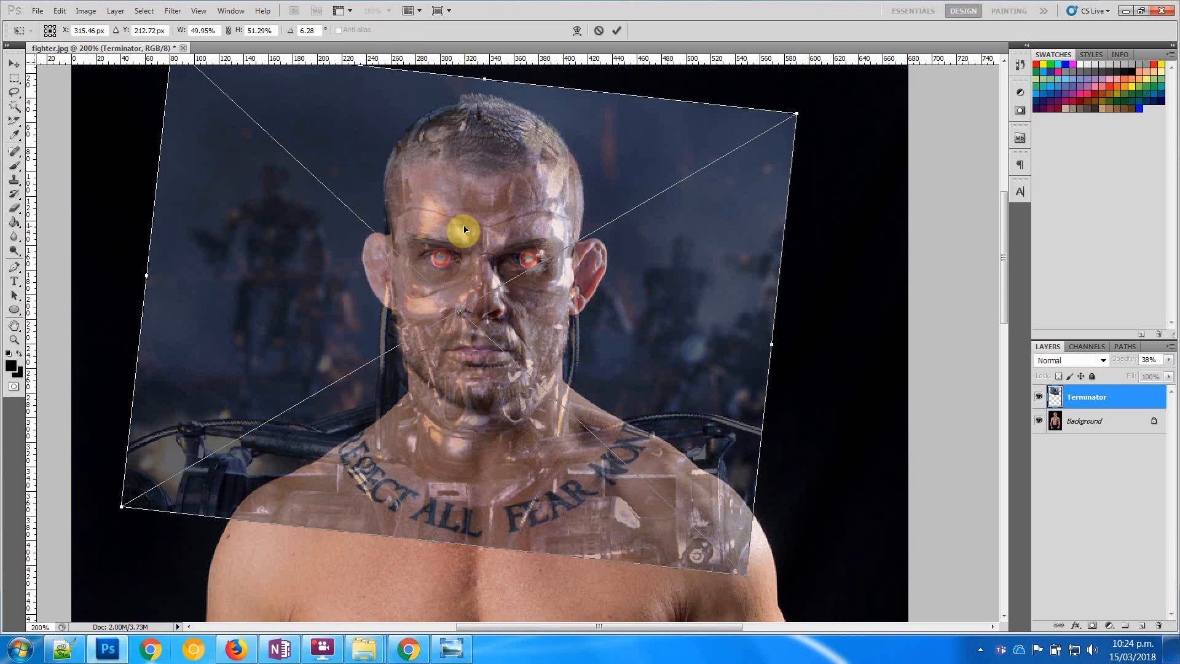
right_click(466, 230)
left_click(540, 337)
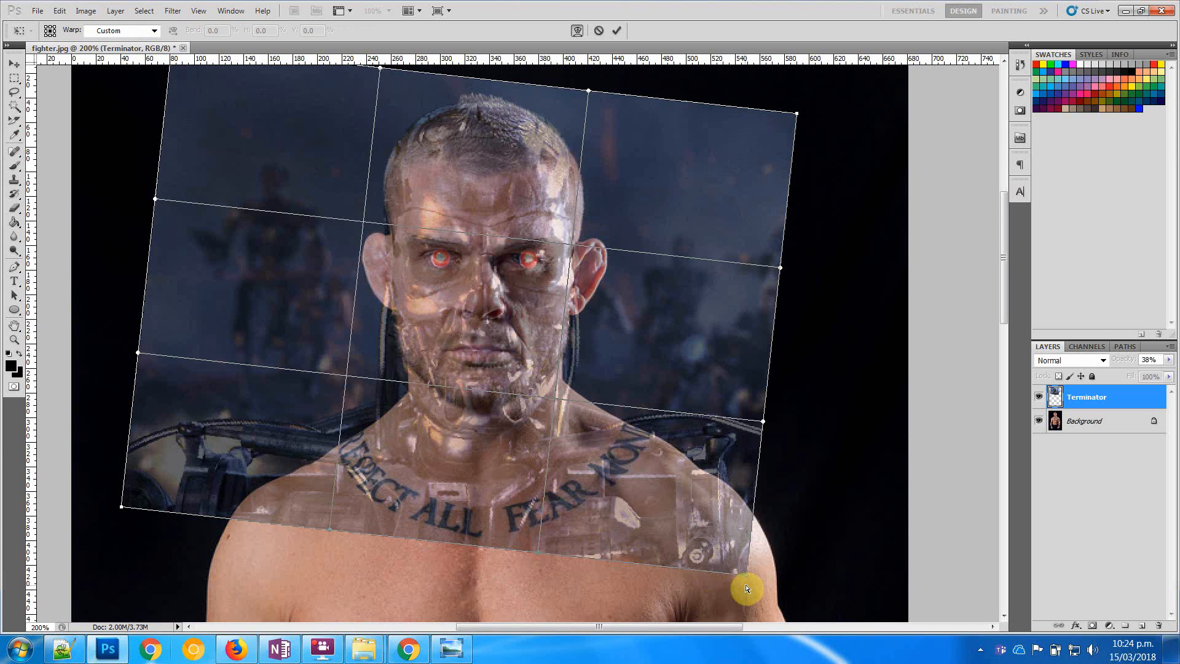
left_click_drag(749, 579, 750, 527)
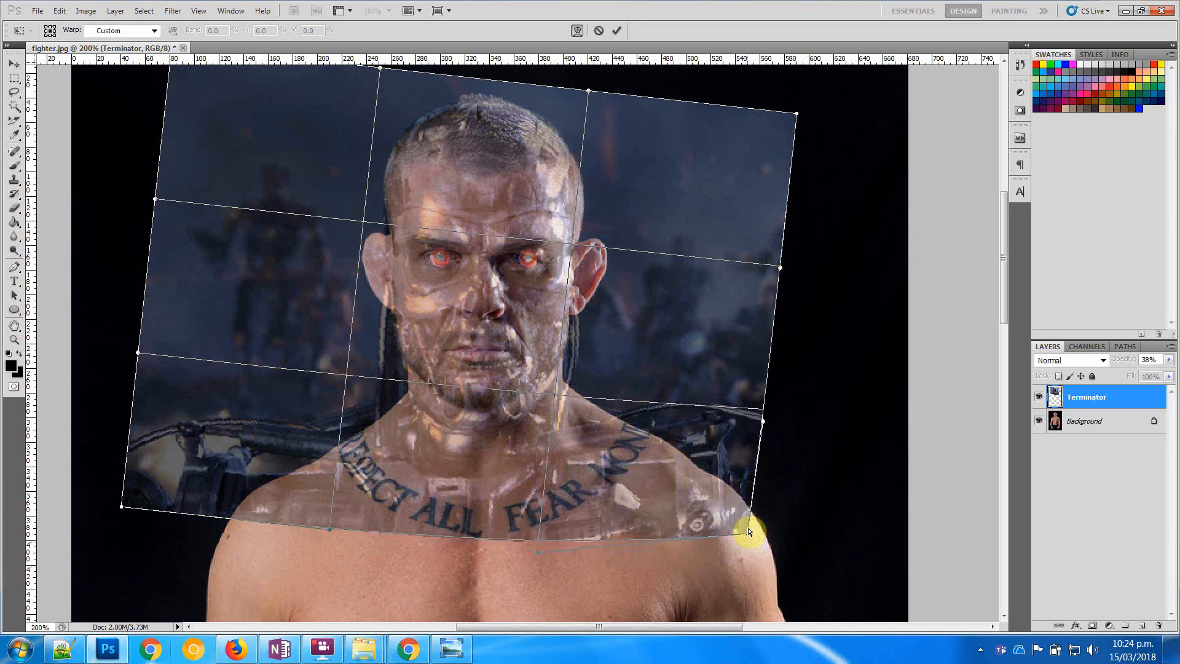
left_click_drag(541, 540, 542, 485)
left_click_drag(332, 503, 351, 482)
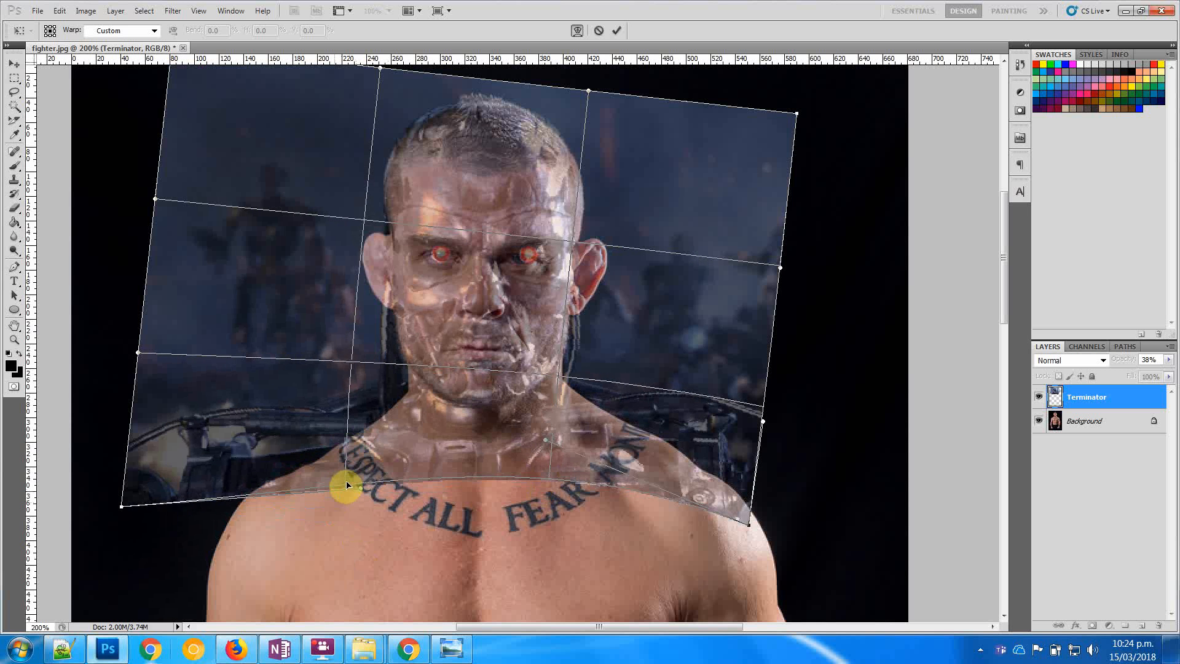
left_click_drag(121, 507, 175, 509)
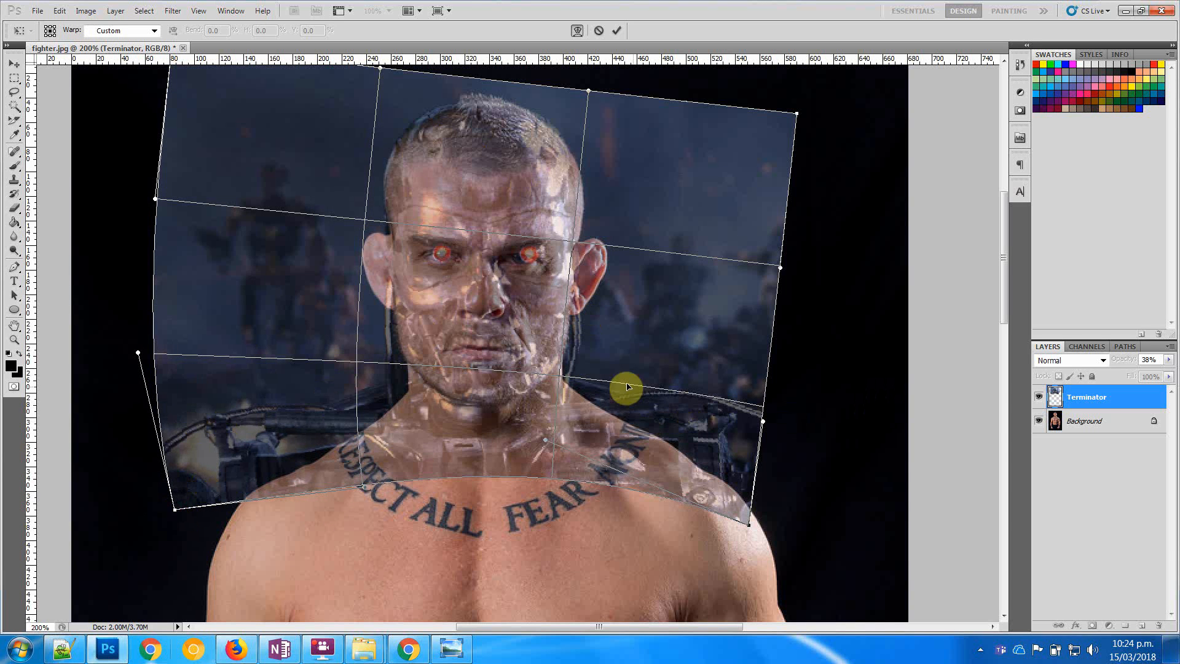
left_click_drag(556, 438, 556, 373)
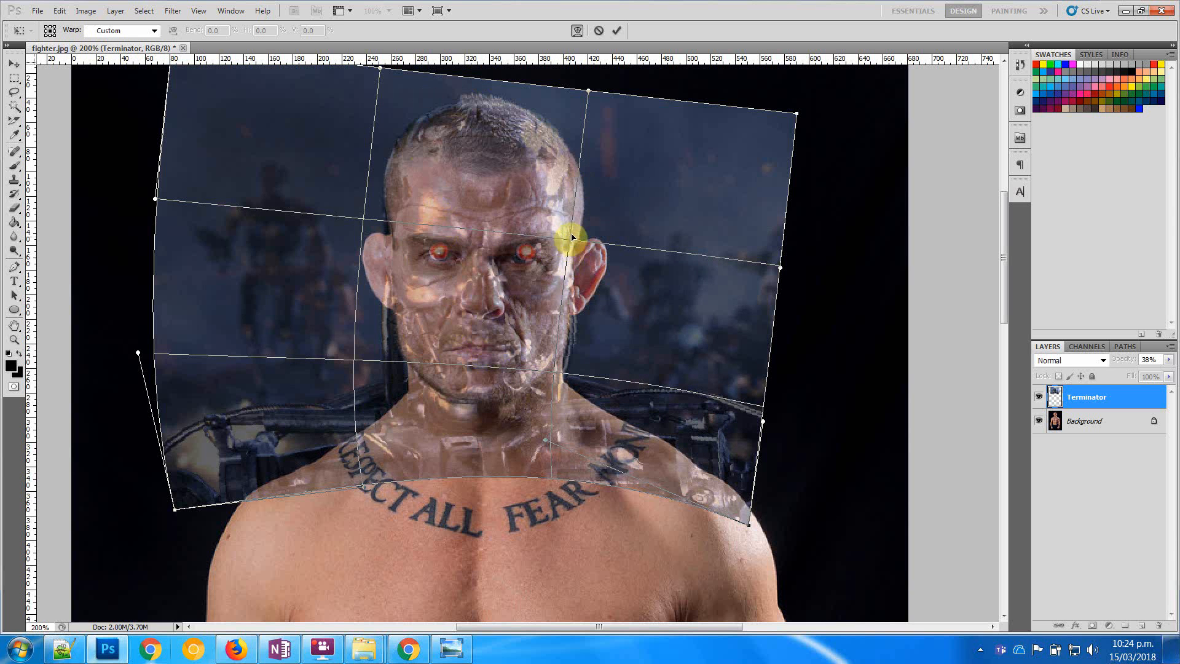
Bulge the warp's outer sides and adjust its mesh around the eyes to match the fighter's eyes, and apply the warp
left_click_drag(781, 268, 789, 275)
left_click_drag(571, 241, 568, 240)
left_click_drag(362, 226, 371, 232)
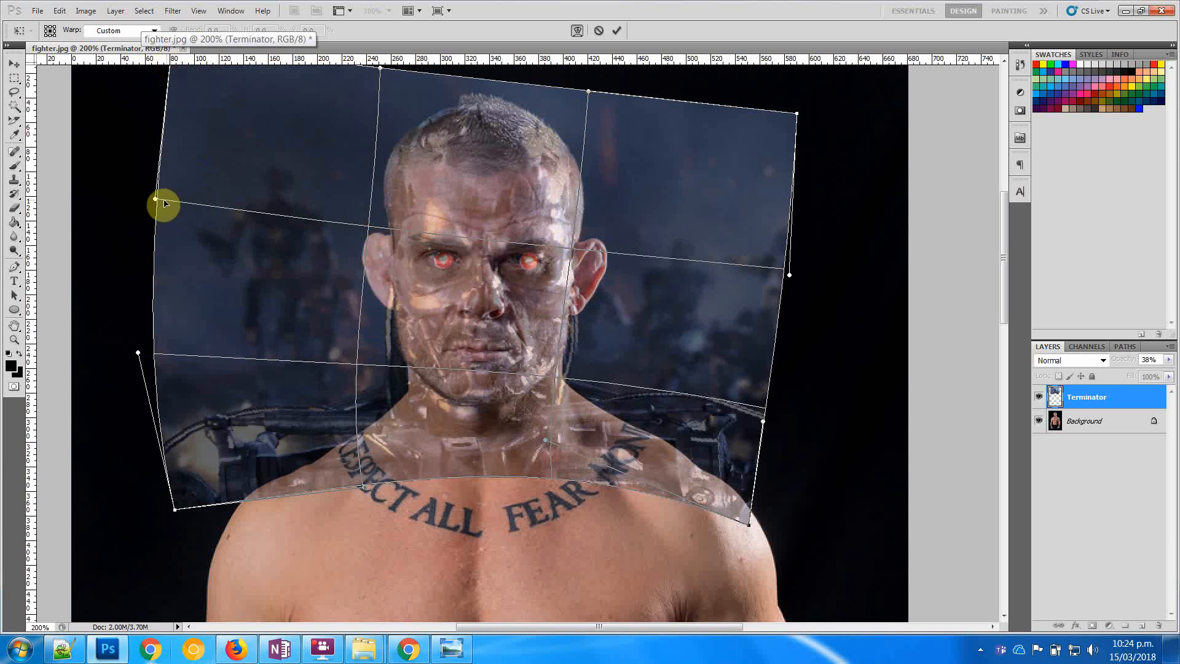
left_click_drag(155, 198, 114, 198)
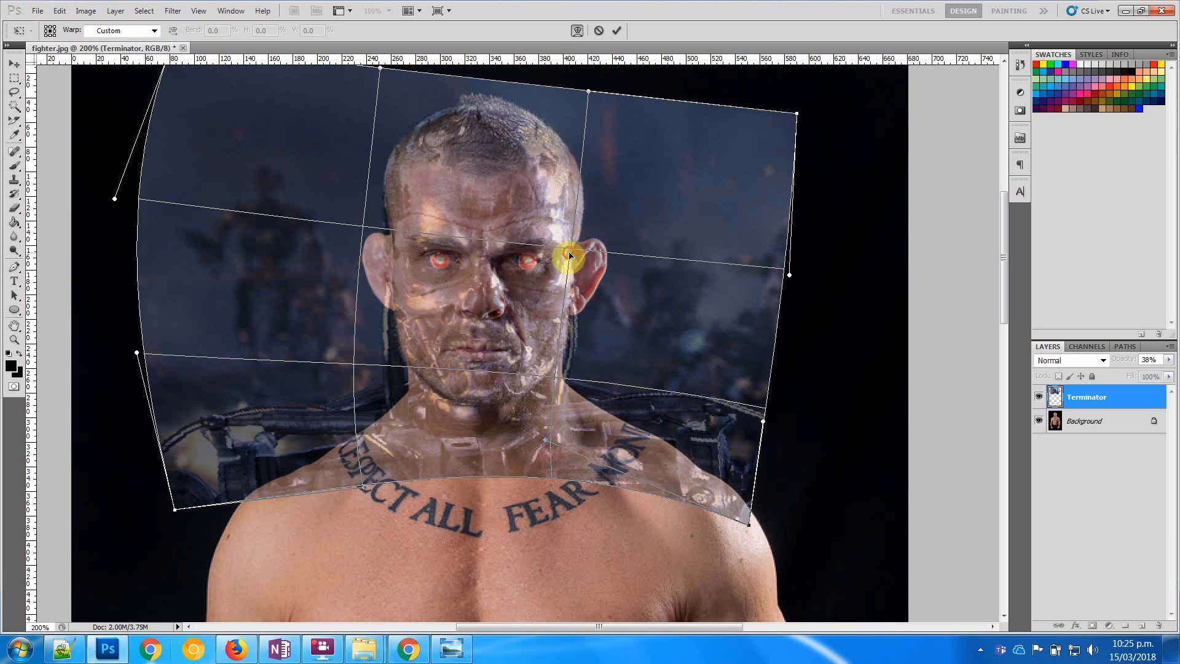
left_click_drag(568, 256, 564, 255)
left_click_drag(788, 271, 819, 270)
left_click_drag(581, 251, 571, 251)
left_click_drag(356, 232, 367, 231)
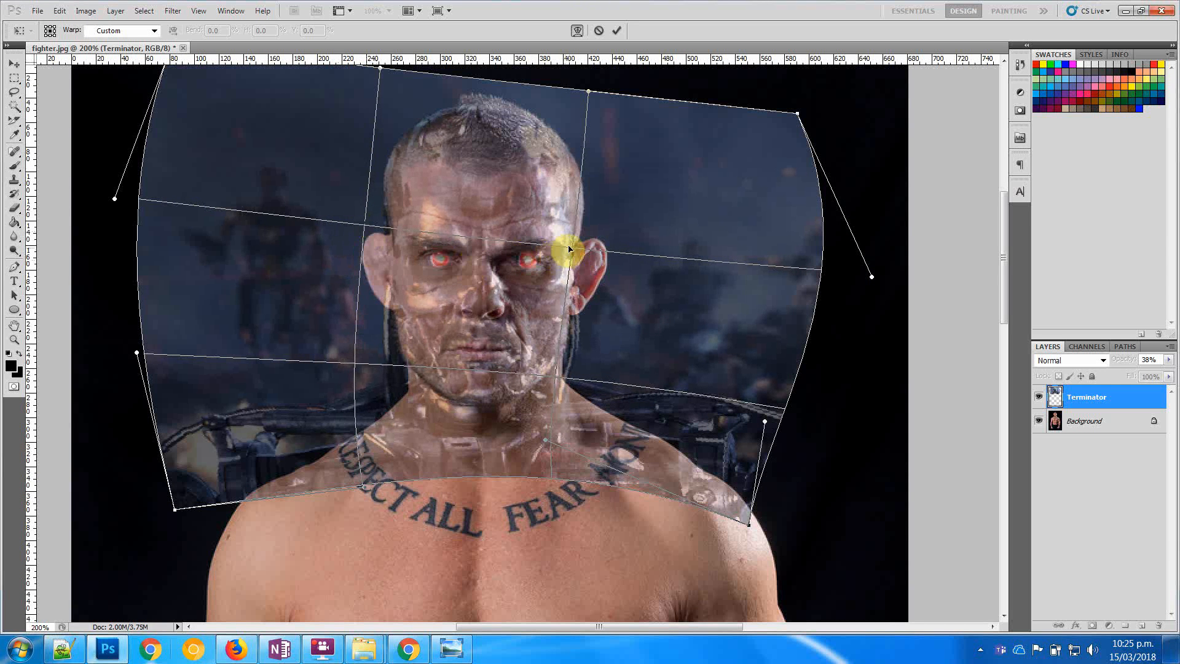
left_click_drag(570, 250, 569, 249)
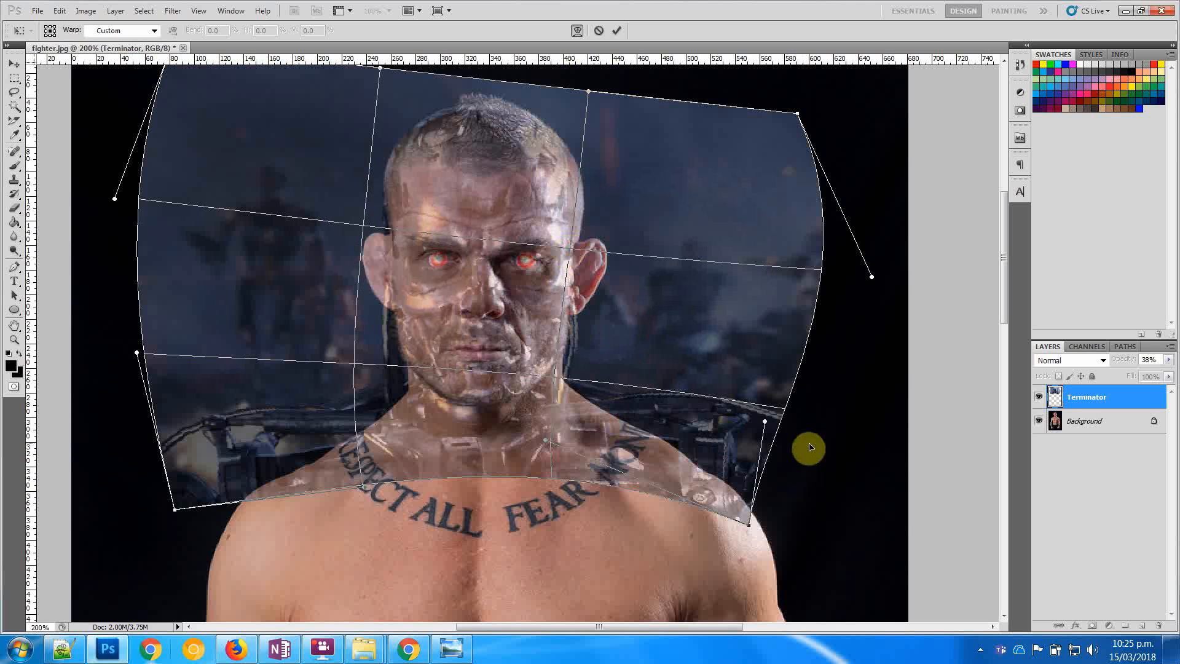
left_click_drag(785, 413, 761, 418)
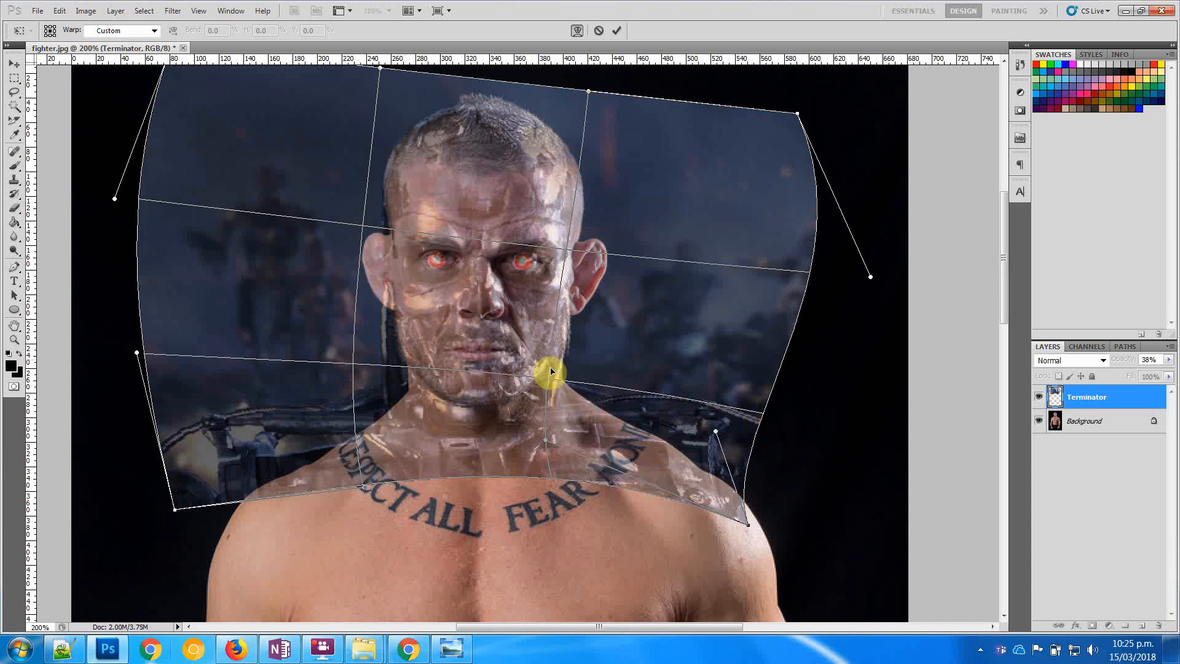
key("Return")
Rasterize the Terminator layer and set its opacity back to 100%
key("z")
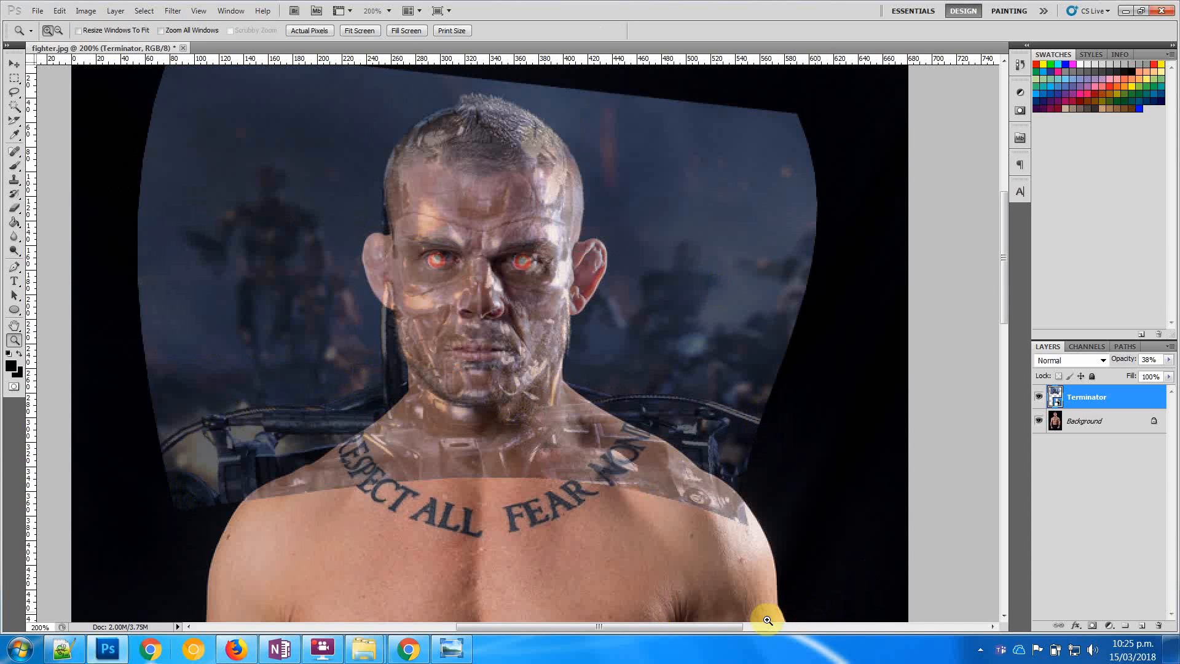
right_click(1075, 401)
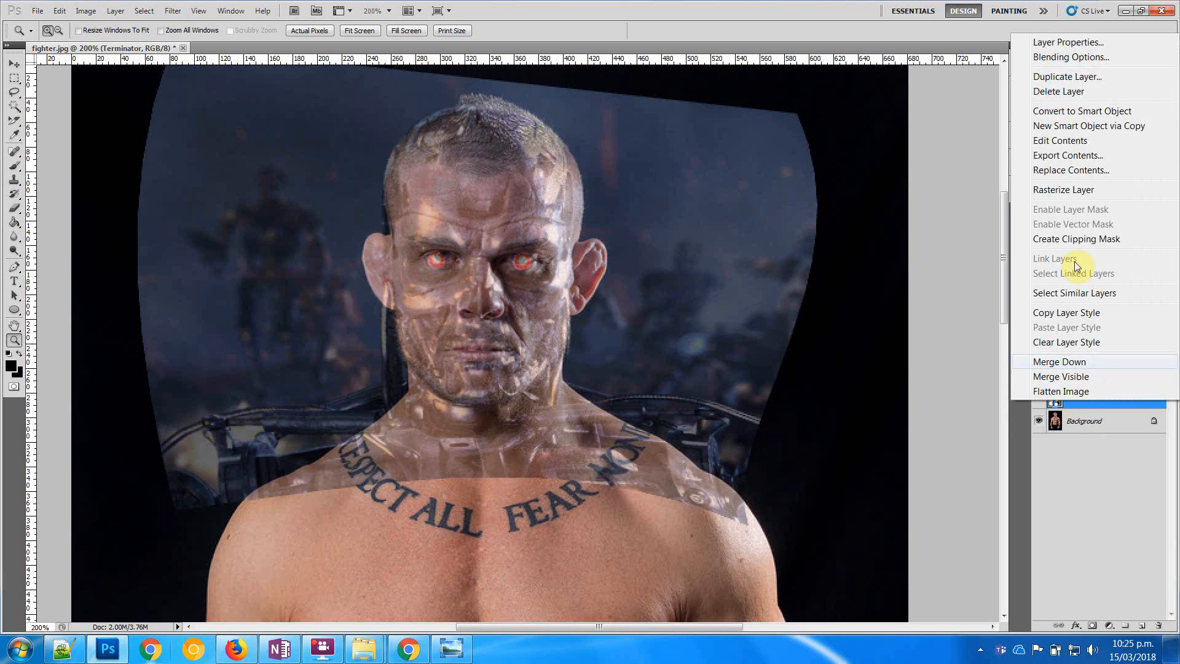
left_click(1071, 192)
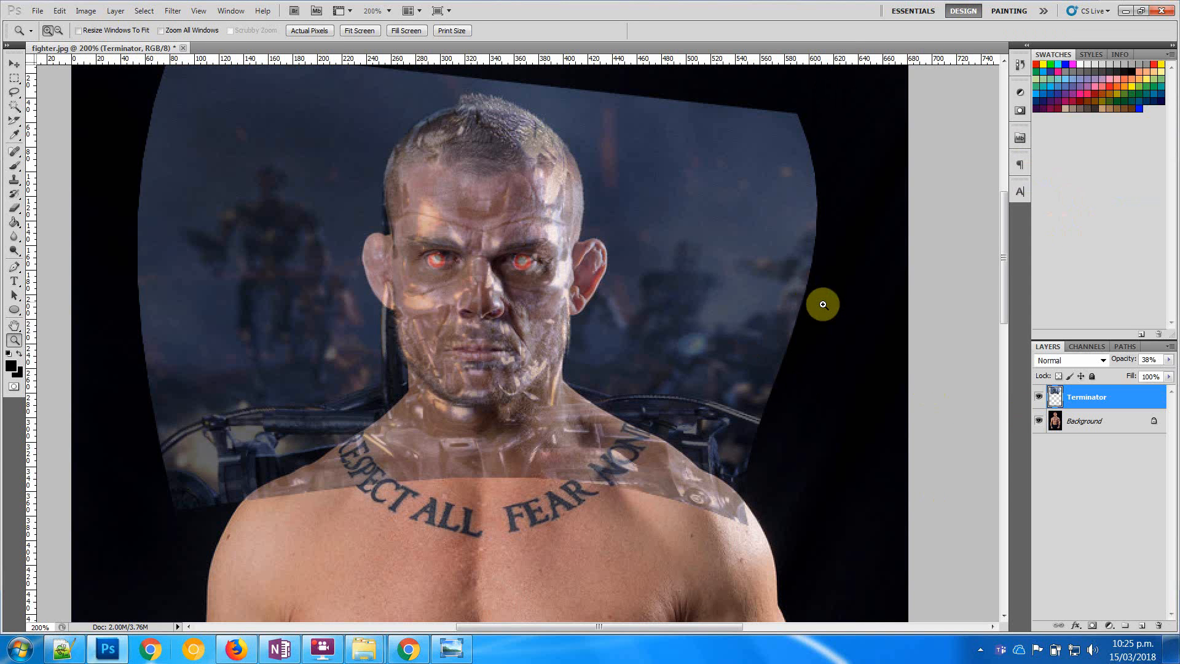
left_click_drag(1003, 288, 1006, 274)
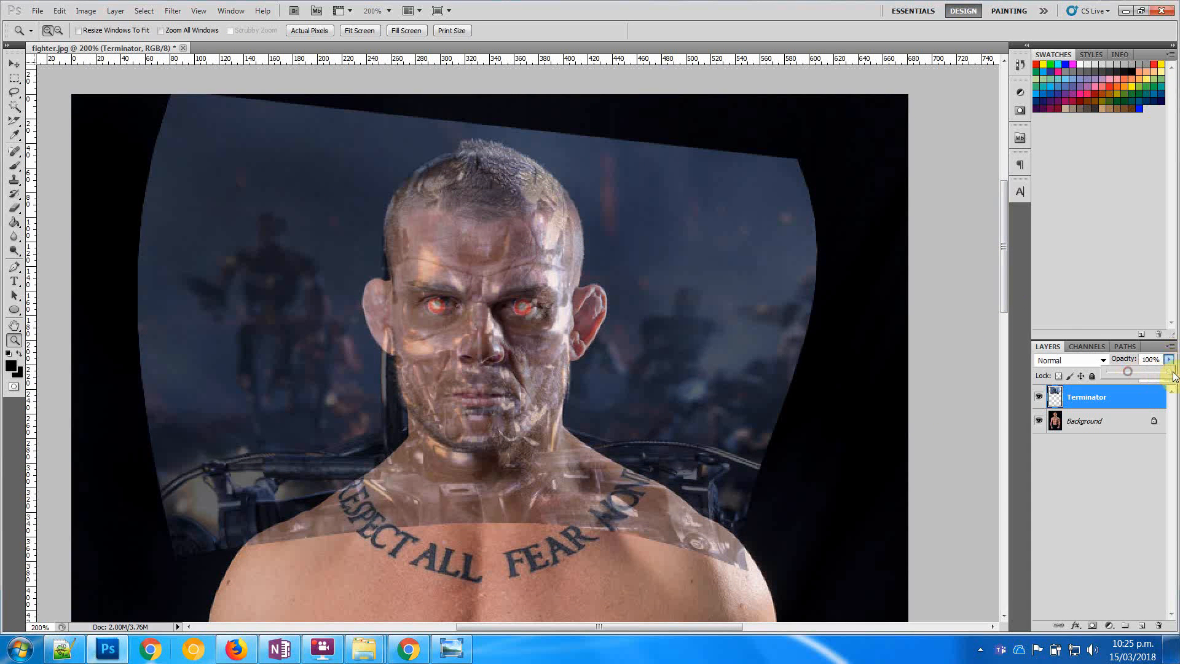
left_click_drag(1173, 376, 1172, 375)
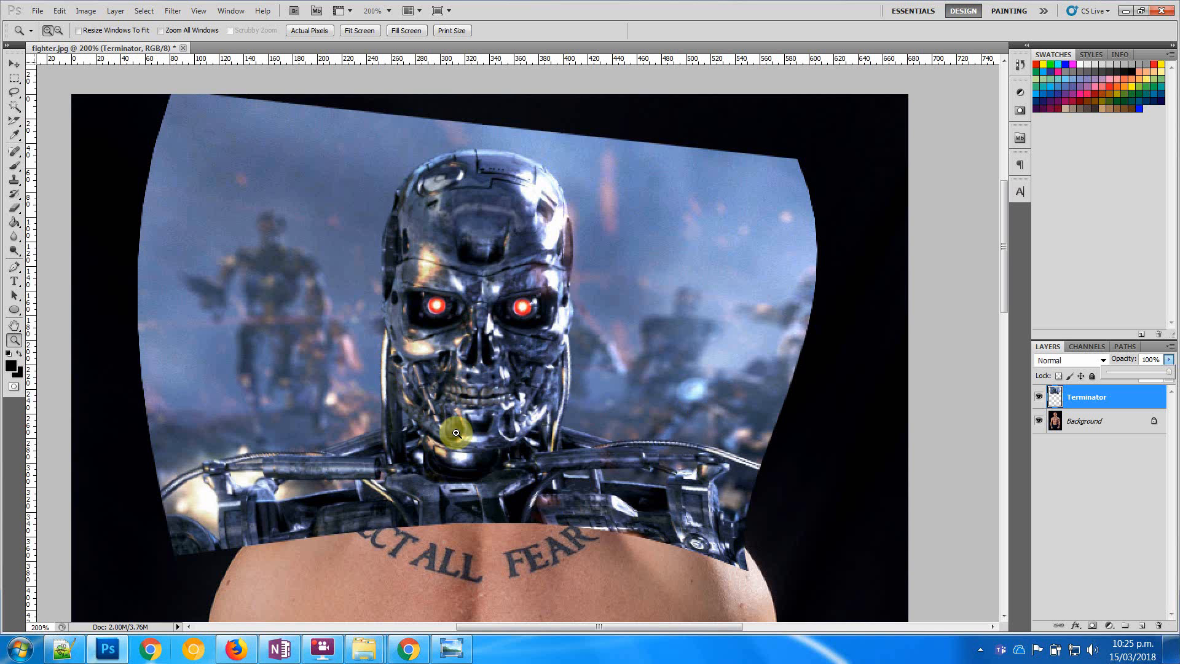
Duplicate the Background layer as "Background copy" and place the copy above the Terminator layer
left_click(1090, 425)
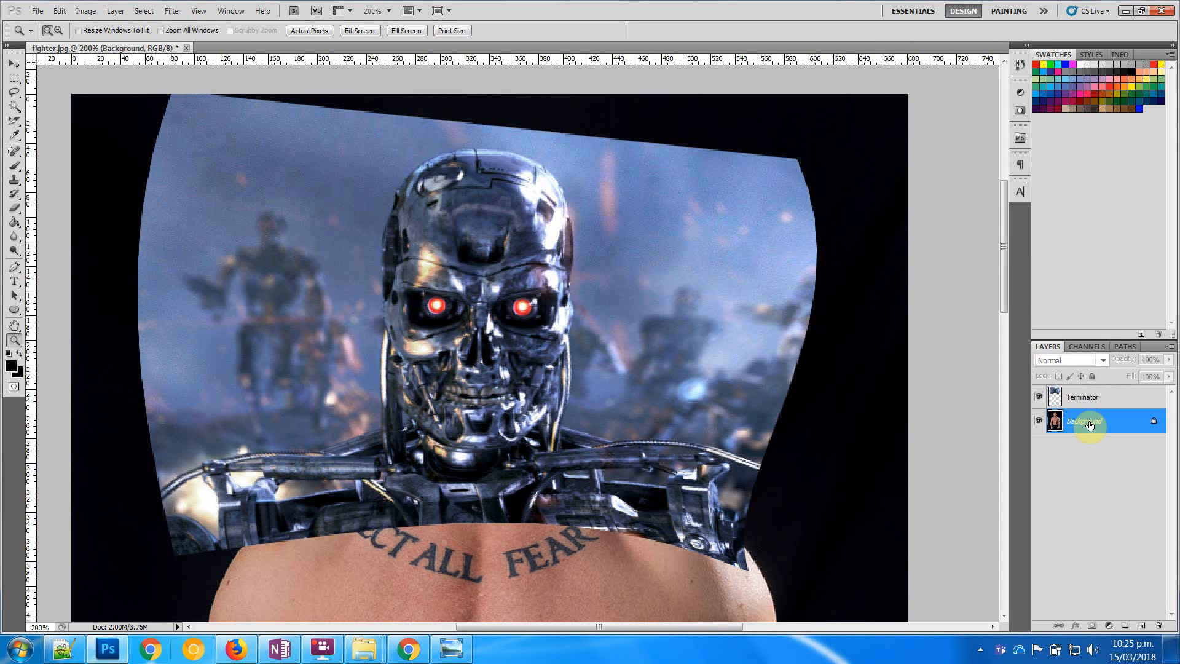
right_click(1090, 425)
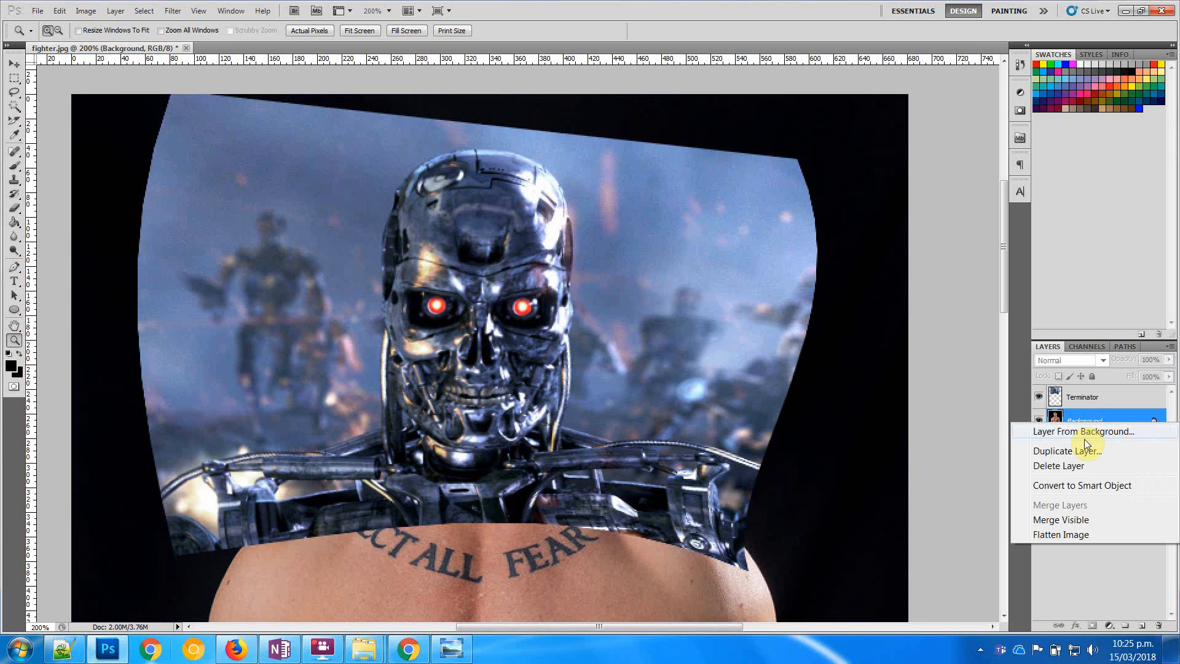
left_click(1070, 452)
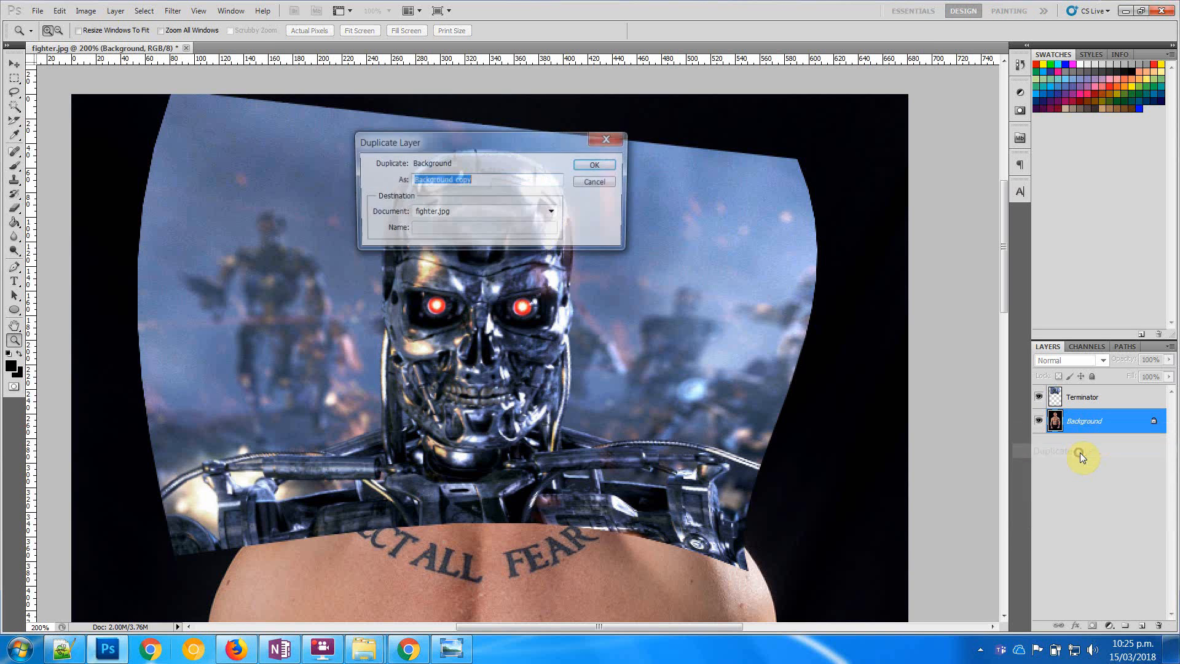
left_click(597, 166)
left_click_drag(1092, 422, 1090, 396)
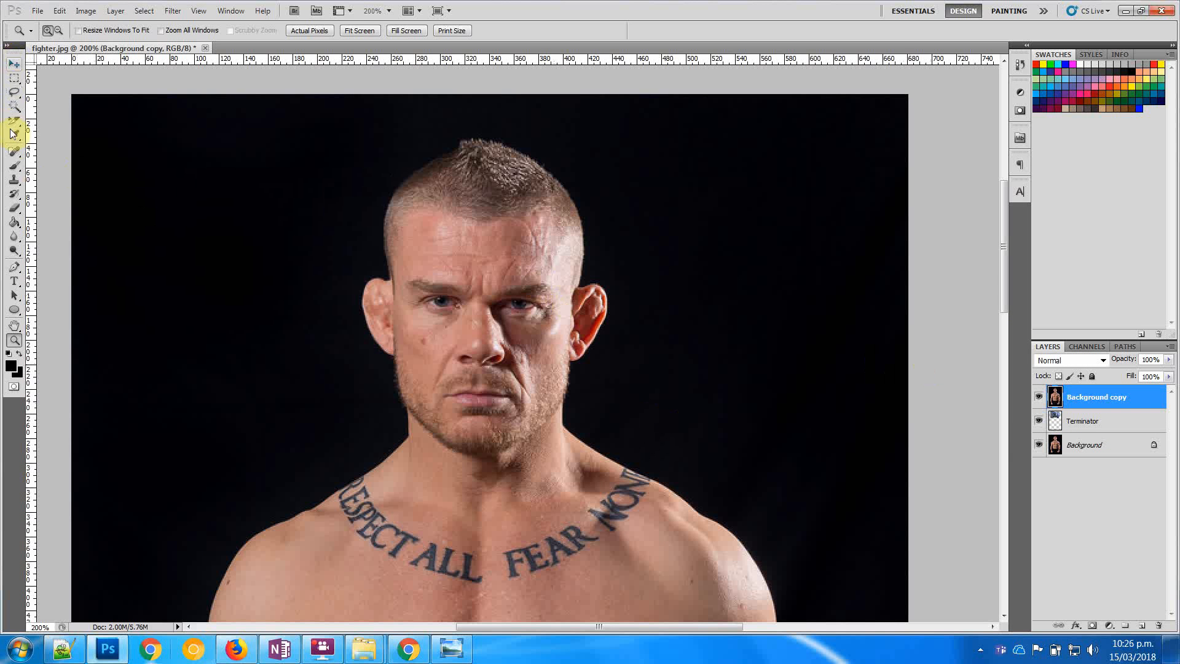
Try erasing the fighter's eyes, nose bridge and one cheek from the Background copy layer with a hard round 30 px eraser
left_click(15, 210)
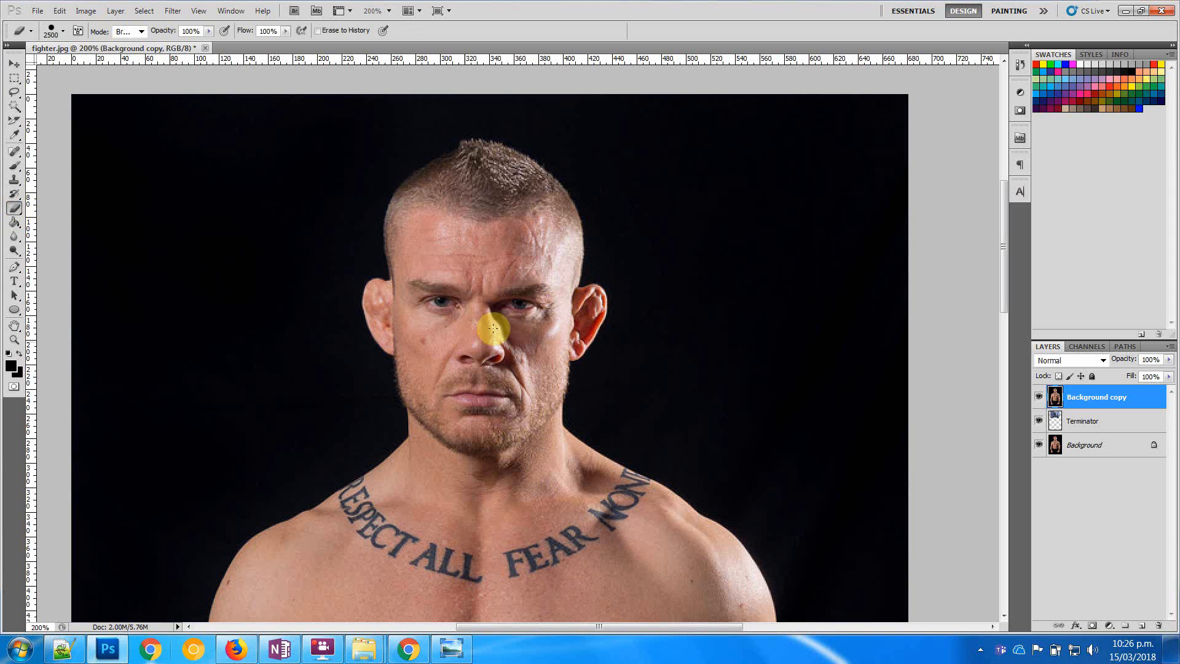
key("Caps_Lock")
left_click(61, 32)
left_click_drag(60, 66, 38, 65)
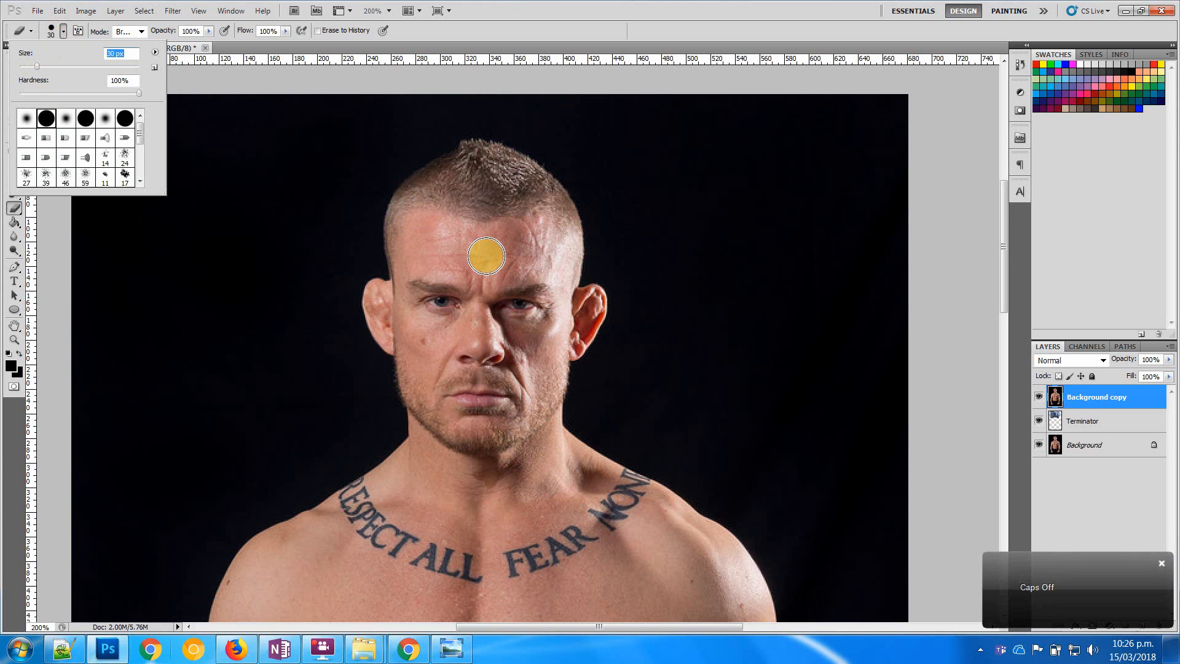
key("Caps_Lock")
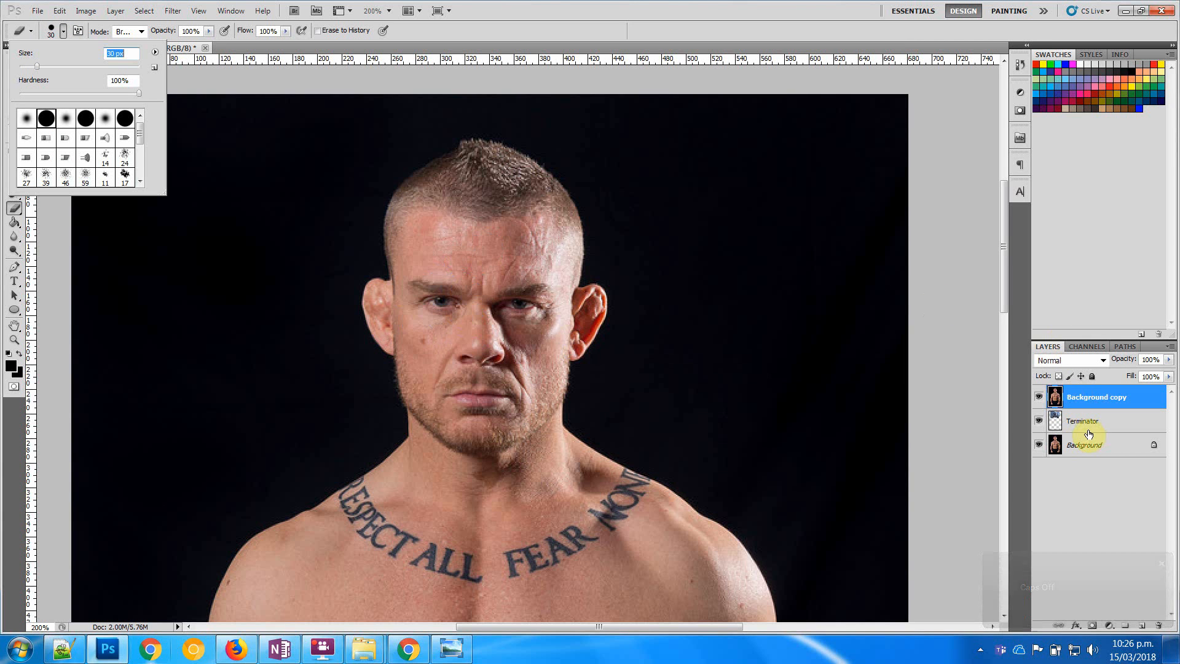
mouse_move(453, 287)
left_mouse_down()
mouse_move(437, 324)
mouse_move(420, 289)
mouse_move(525, 308)
mouse_move(439, 324)
mouse_move(452, 409)
left_mouse_up()
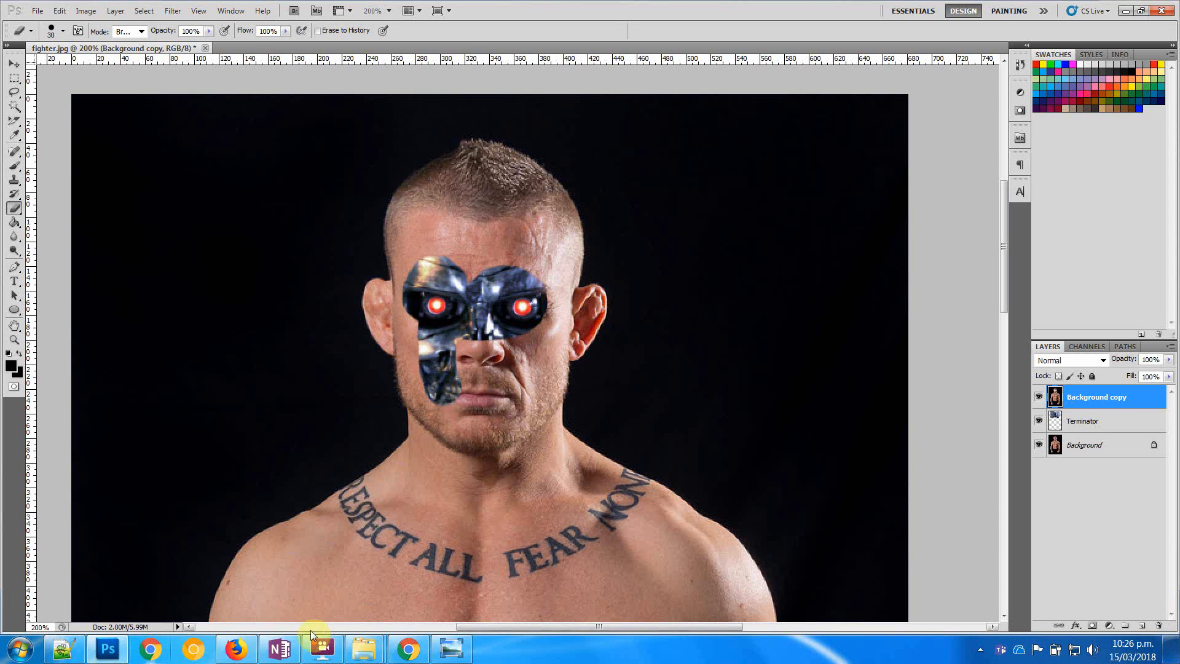
Switch to Chrome and search Google Images for "damaged terminator"
left_click(430, 646)
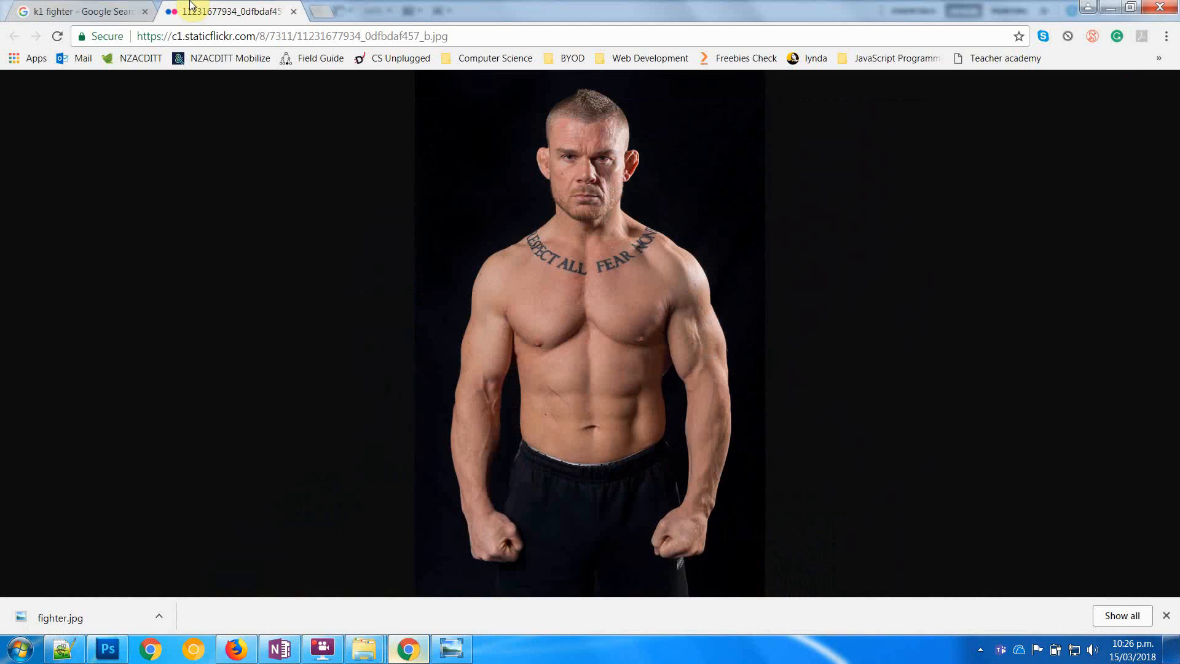
left_click(86, 11)
scroll(403, 144, "up", 10)
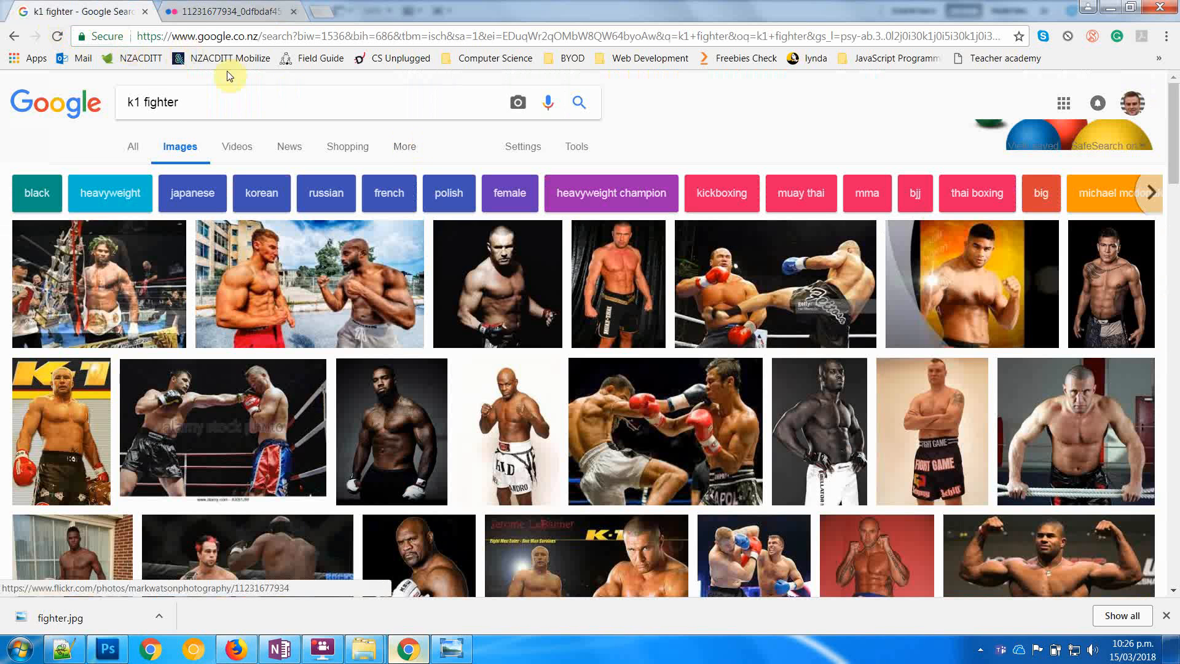
triple_click(206, 100)
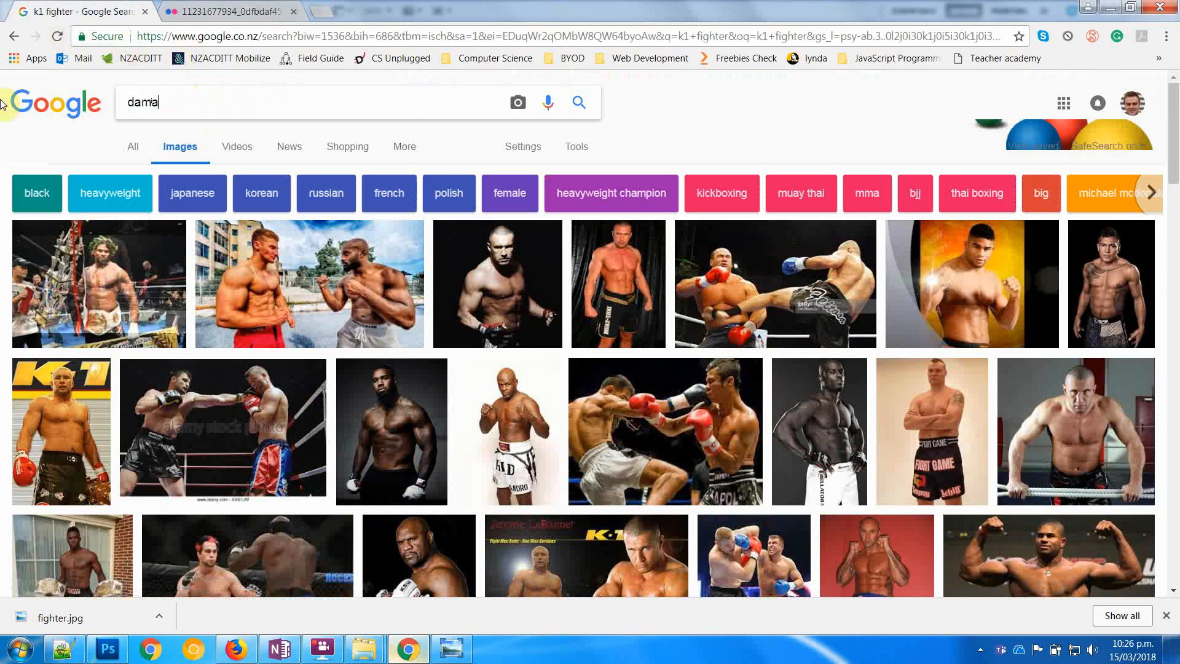
type("damad")
key("BackSpace")
type("ges")
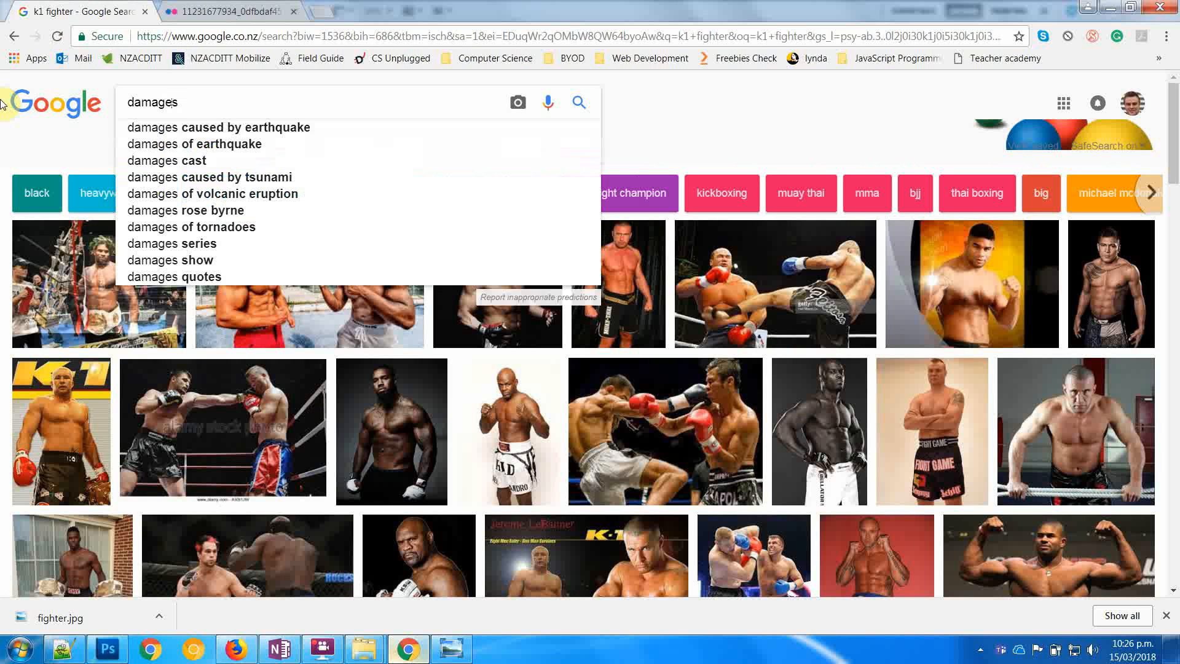
key("BackSpace")
type("d term")
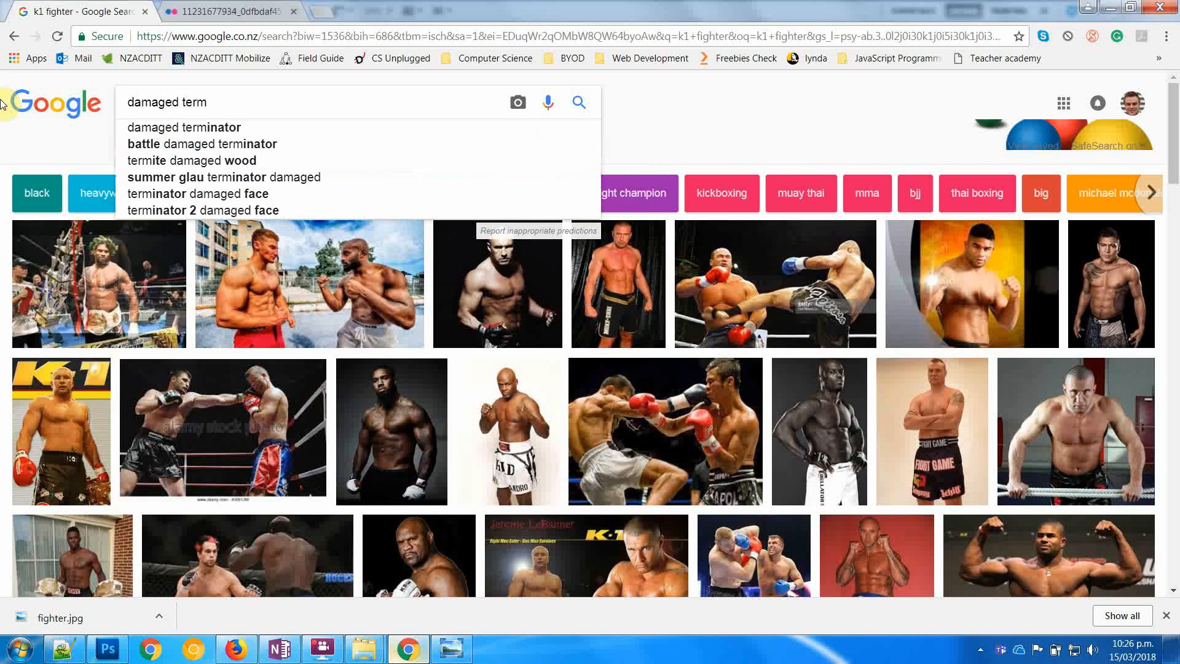
key("Down")
key("Return")
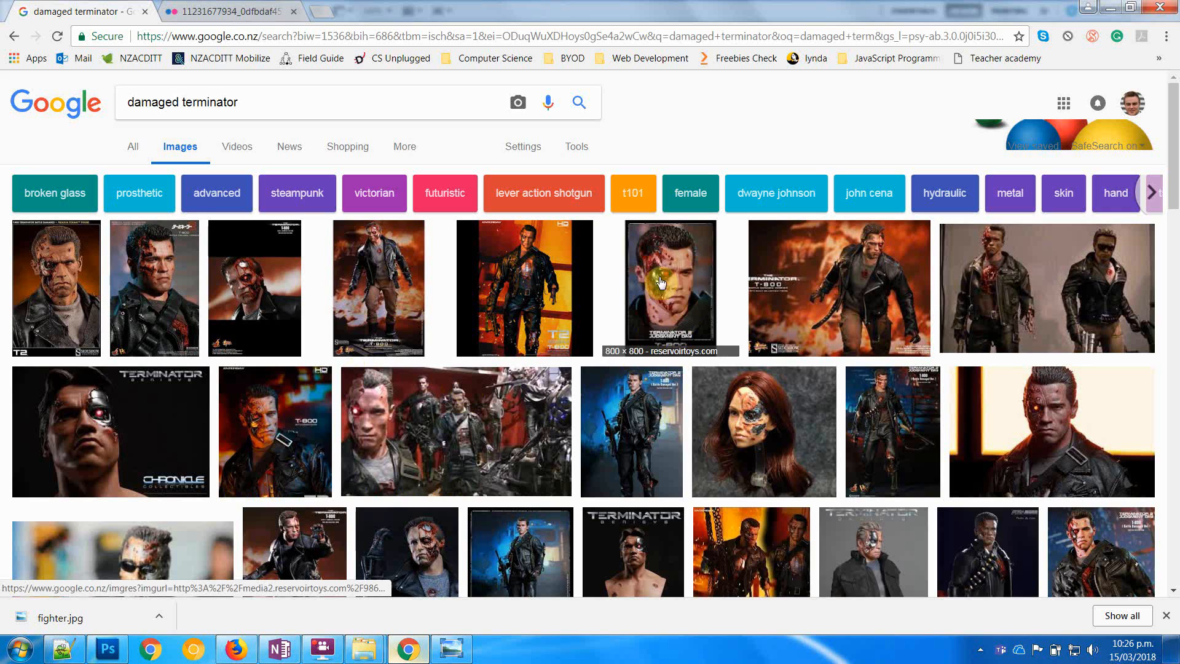
Look through the damaged Terminator images, preview the T-800 battle-damaged face as reference, and return to Photoshop
scroll(669, 325, "down", 1)
scroll(668, 325, "down", 4)
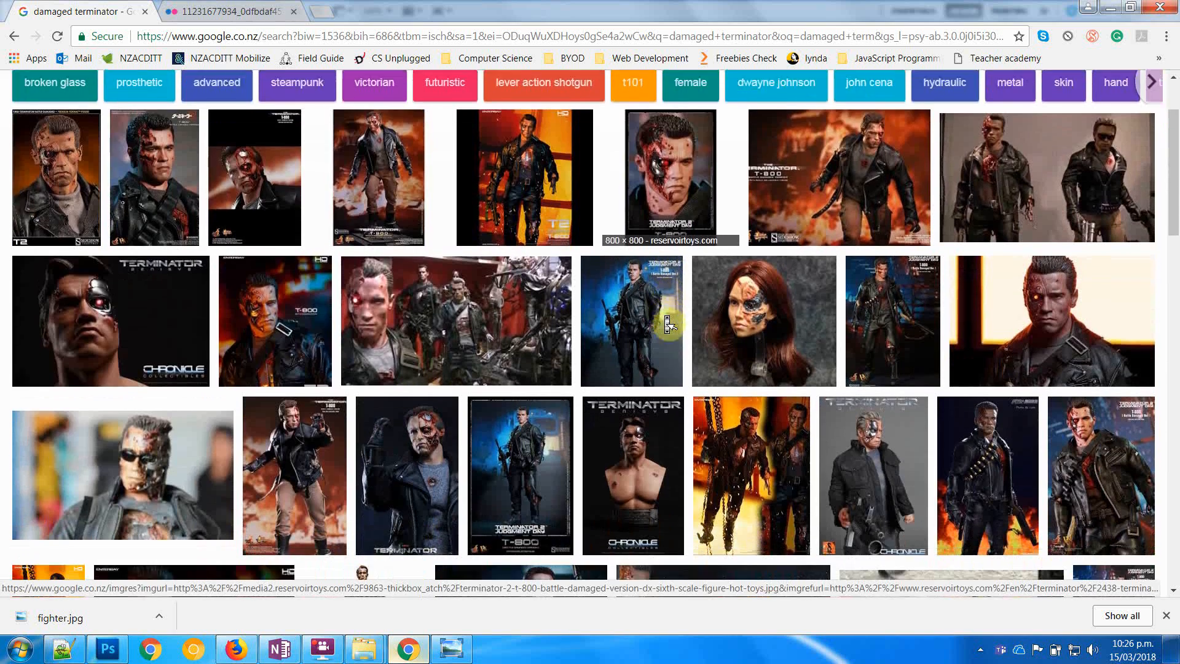
scroll(668, 325, "down", 3)
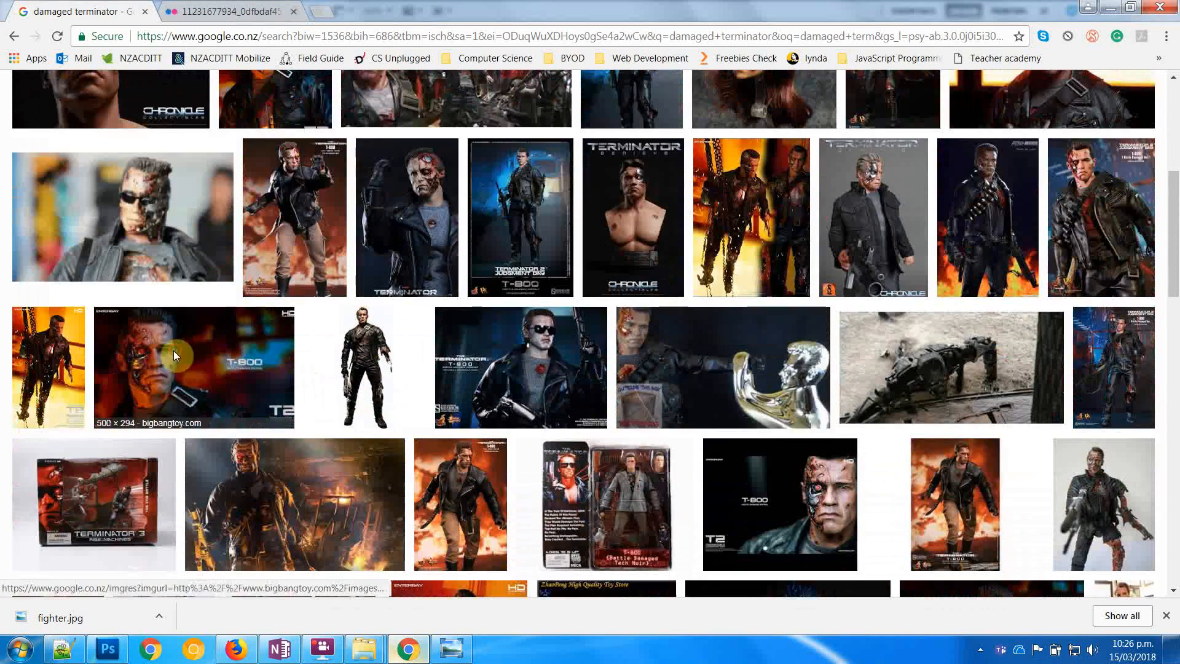
left_click(174, 351)
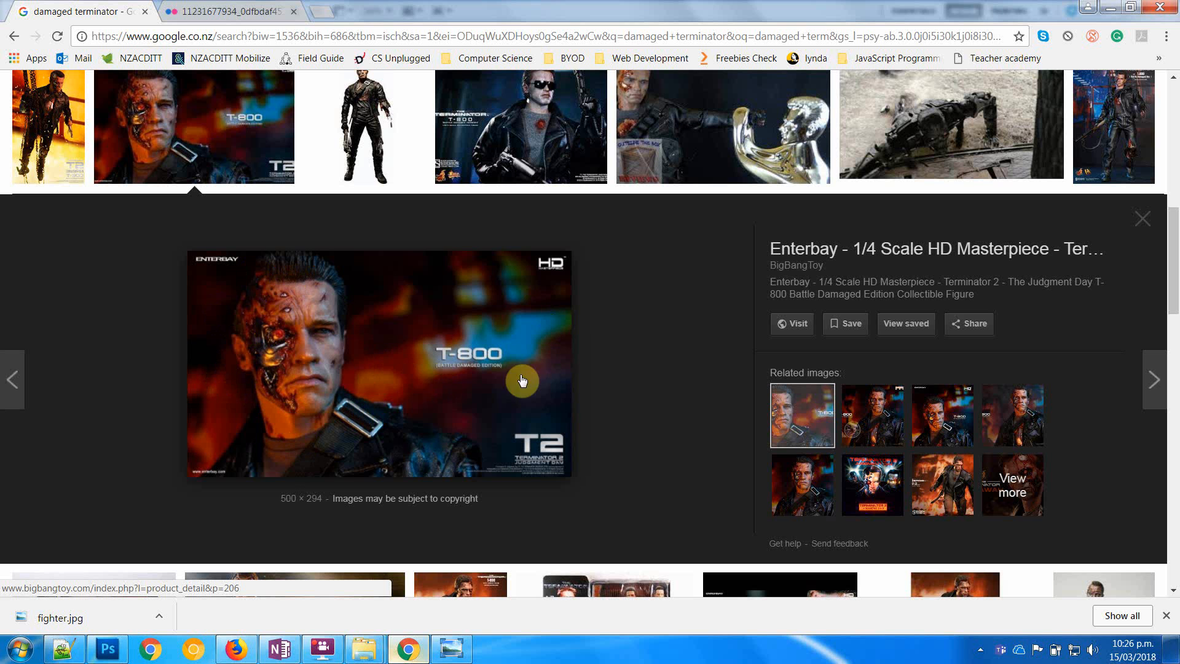
left_click_drag(1174, 274, 1162, 105)
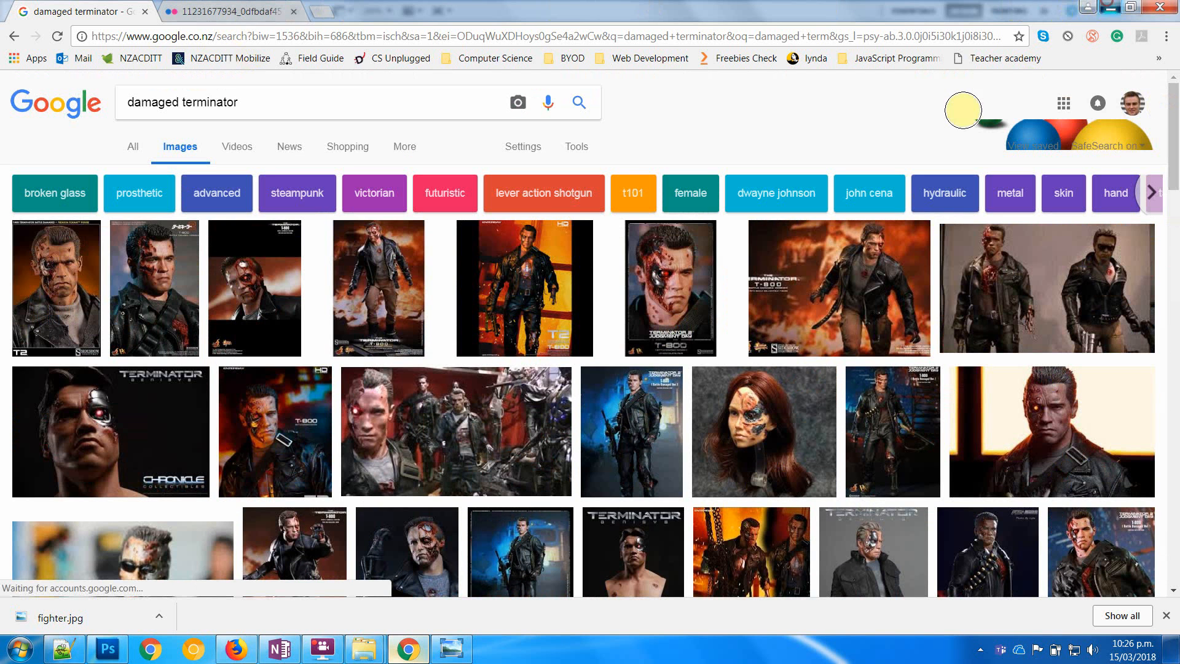
left_click(1112, 8)
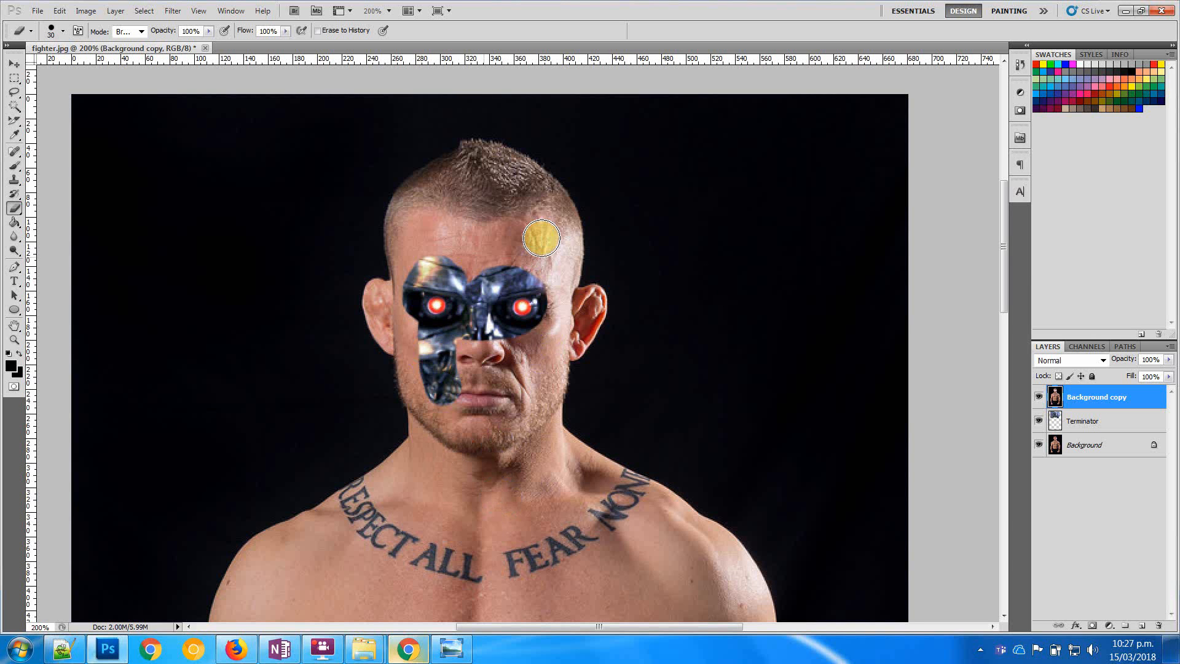
Undo the round-brush erasing, try the 29 px star-shaped eraser around the fighter's right eye, and undo that stroke
key("ctrl+z")
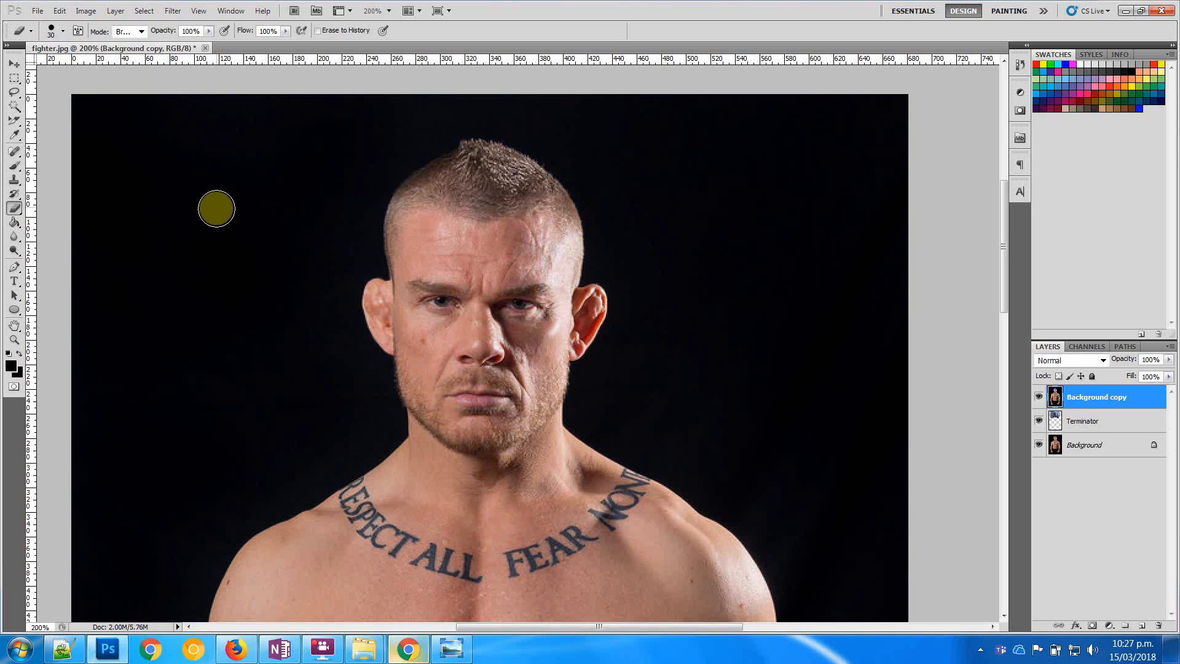
left_click(63, 34)
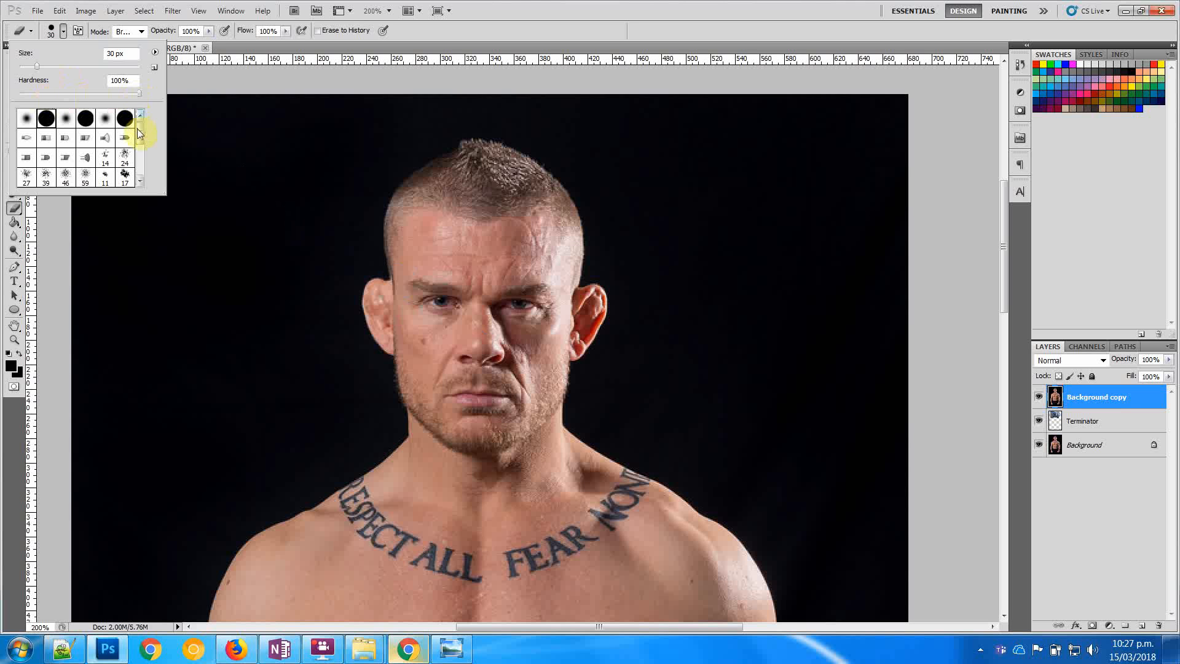
left_click_drag(139, 134, 140, 161)
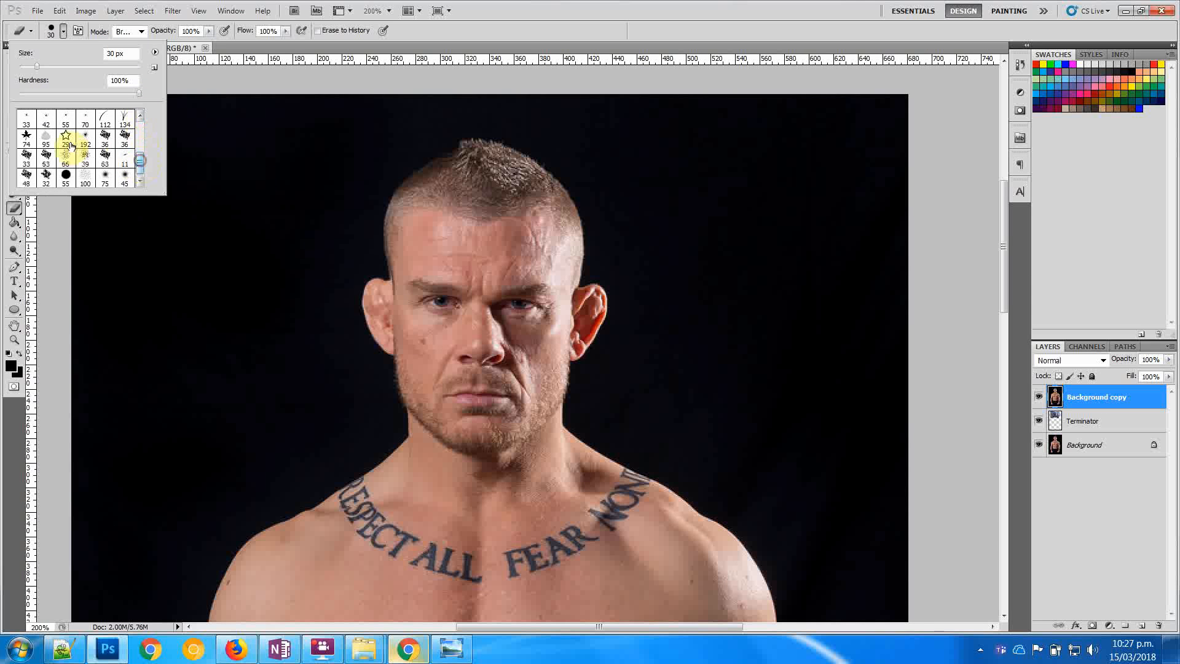
left_click_drag(448, 289, 469, 339)
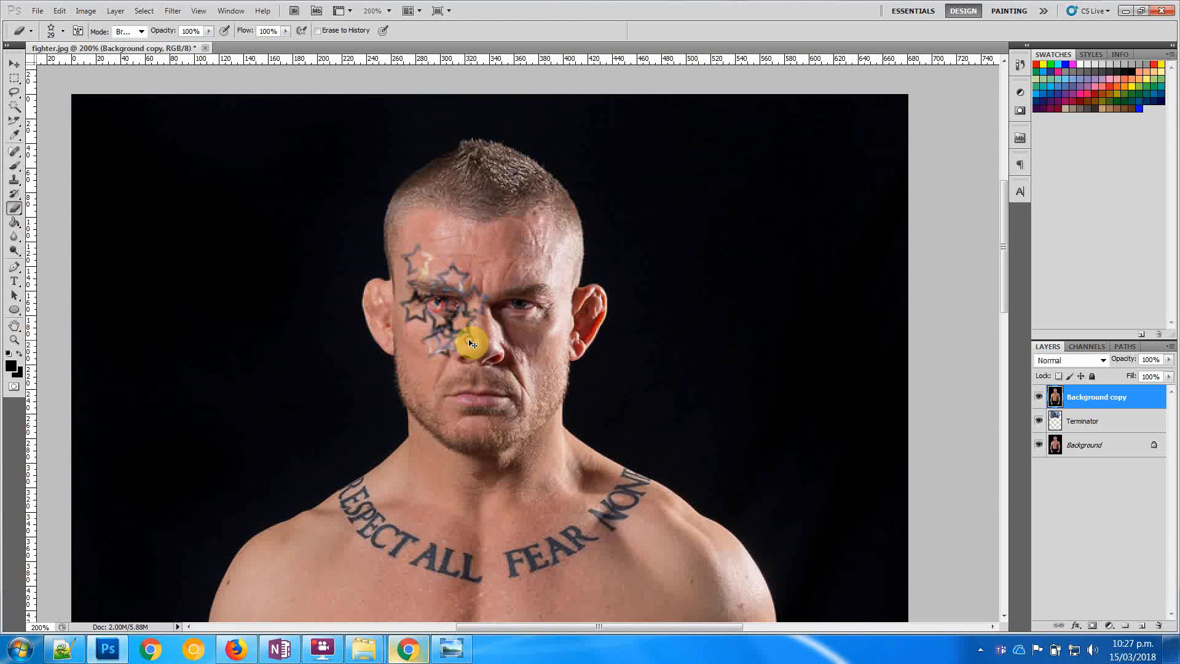
key("ctrl+z")
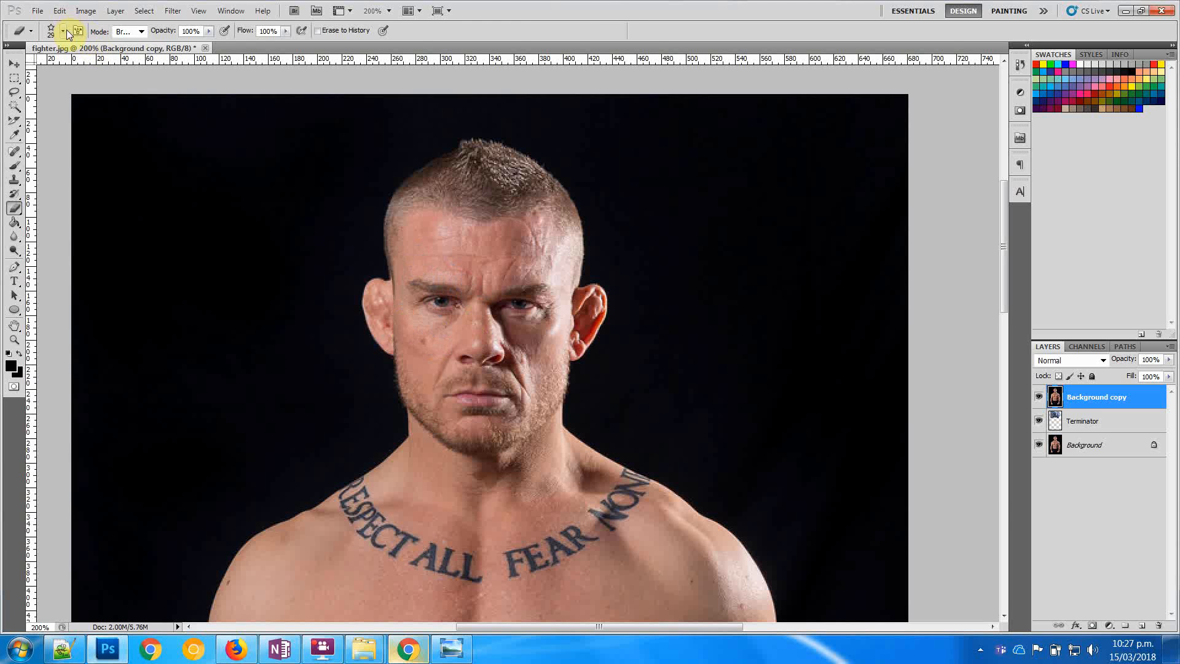
Set the eraser to the 66 px spatter brush with 54% opacity and 57% flow
left_click(64, 31)
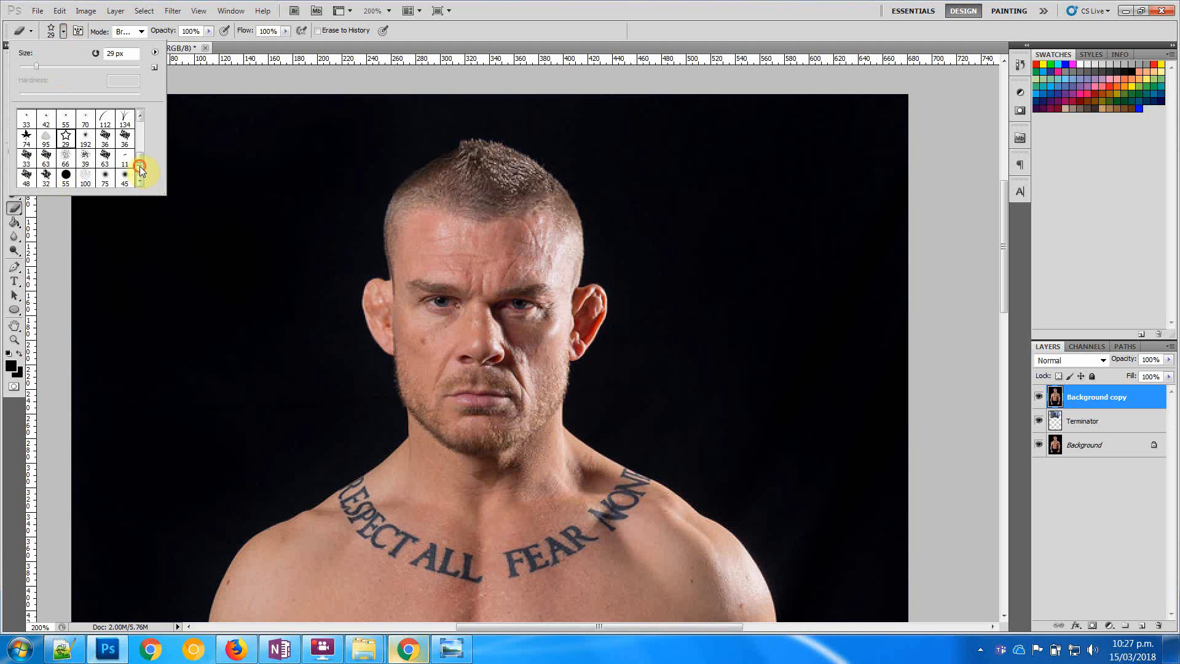
left_click(65, 159)
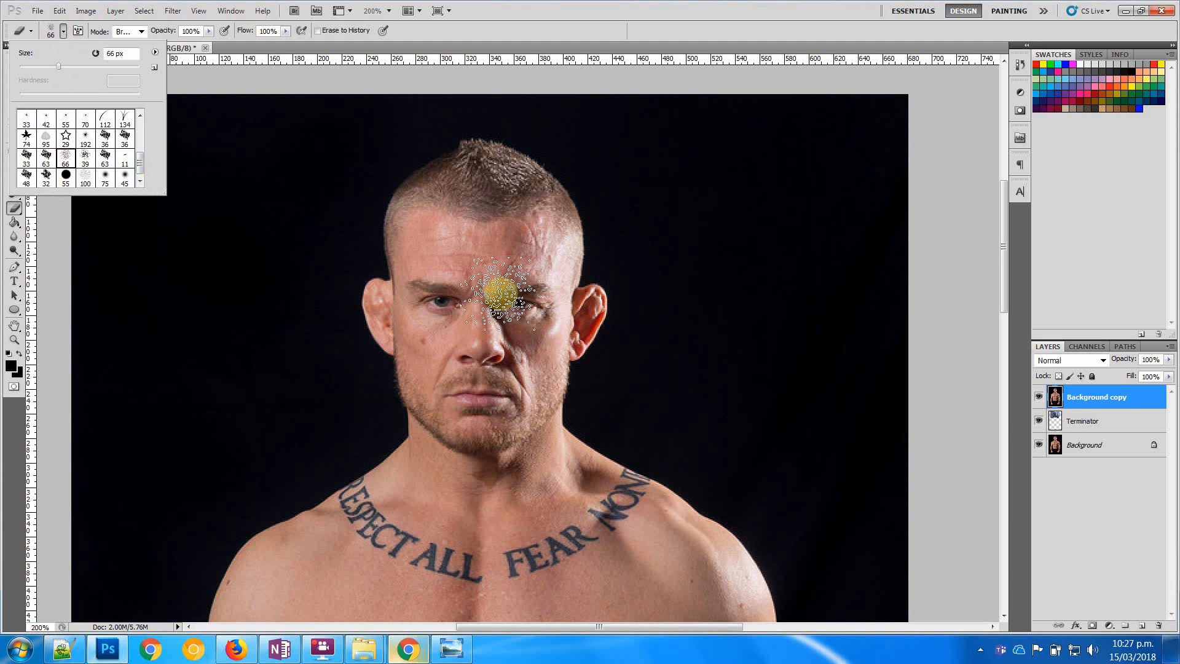
left_click(207, 33)
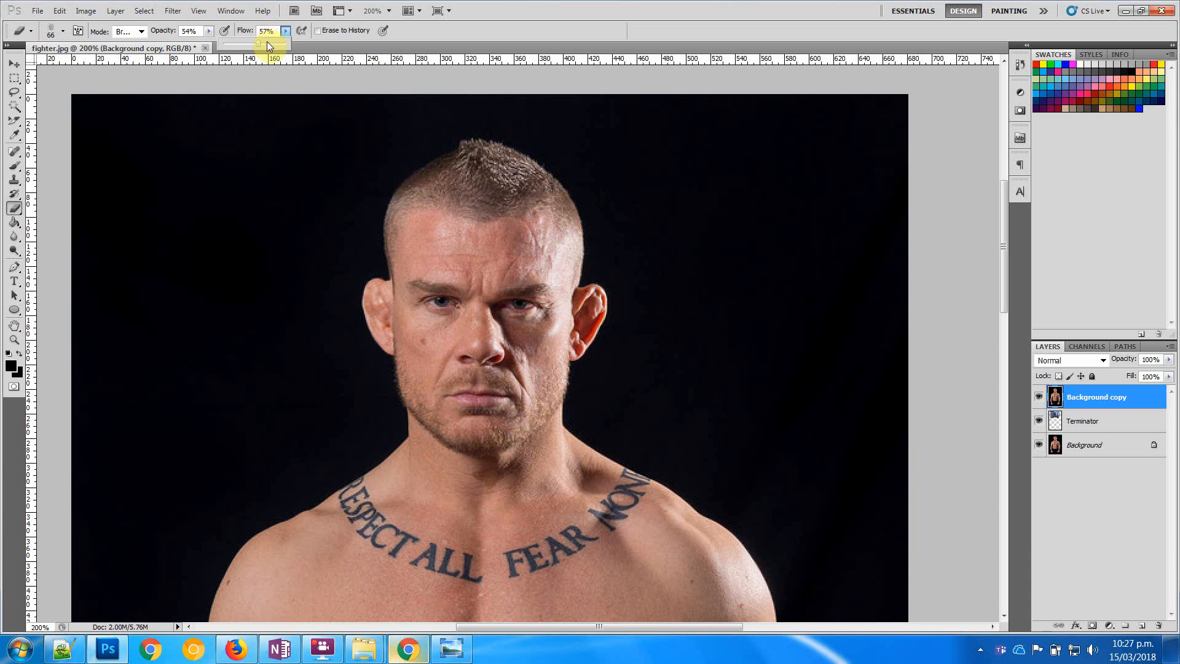
Erase the skin around the fighter's right eye, brow and upper cheek on the Background copy layer to expose the Terminator beneath
left_click(450, 309)
left_click(449, 308)
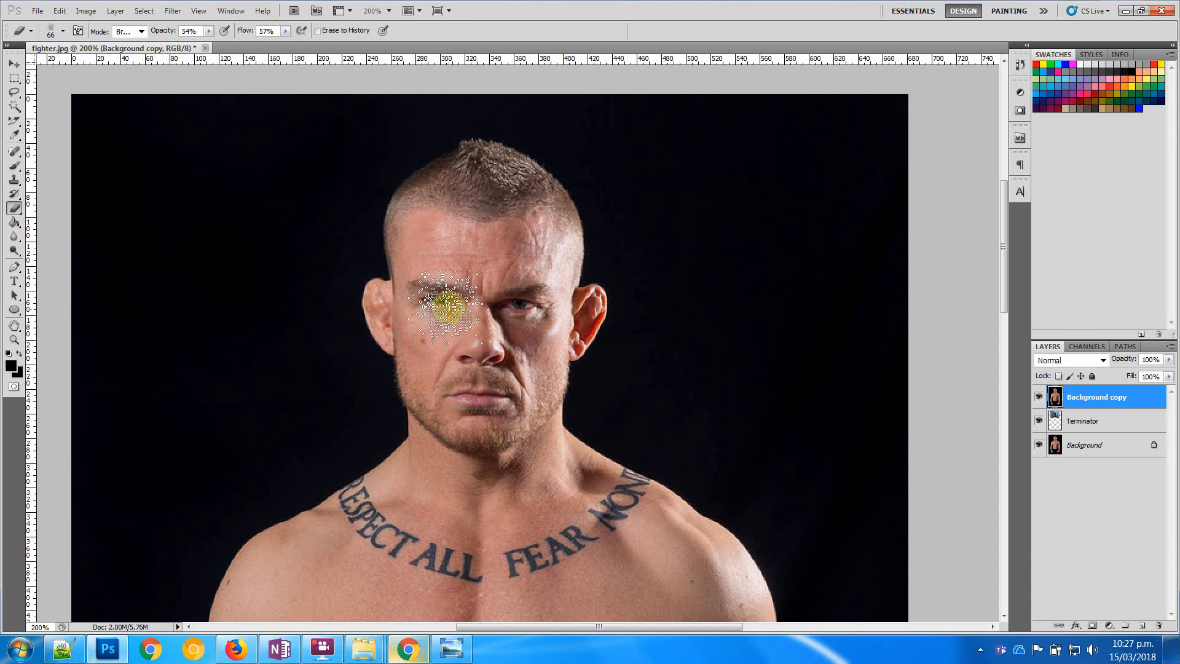
key("z")
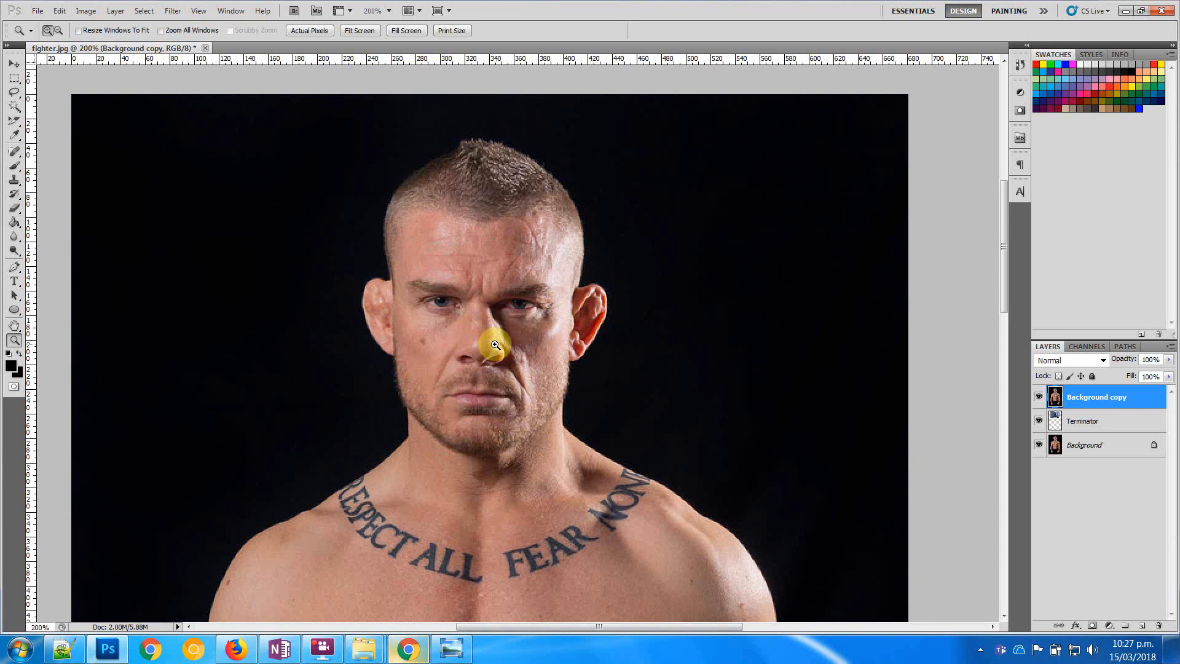
left_click(450, 318)
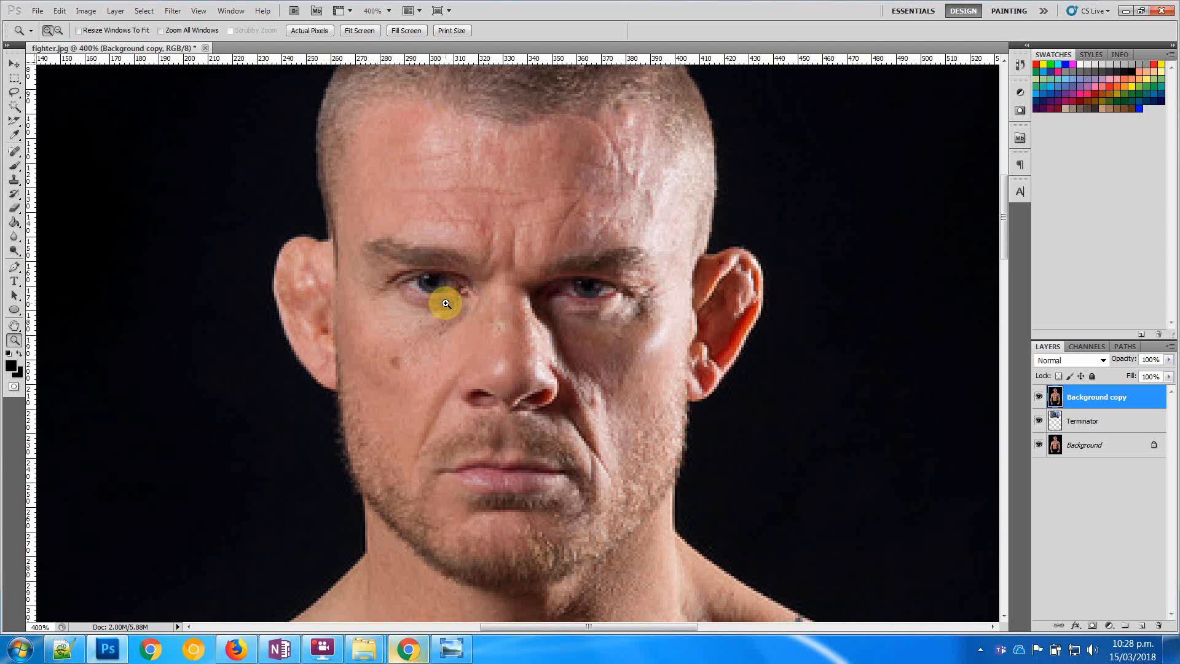
left_click(14, 210)
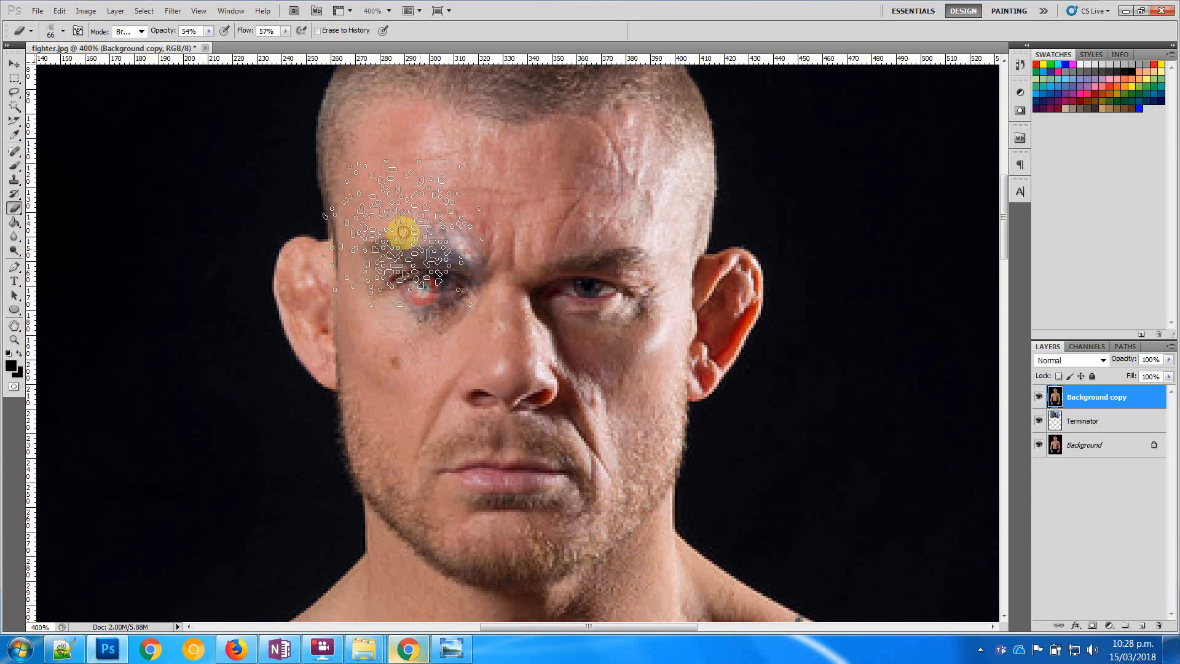
mouse_move(421, 368)
left_mouse_down()
mouse_move(467, 297)
mouse_move(437, 330)
mouse_move(385, 303)
left_mouse_up()
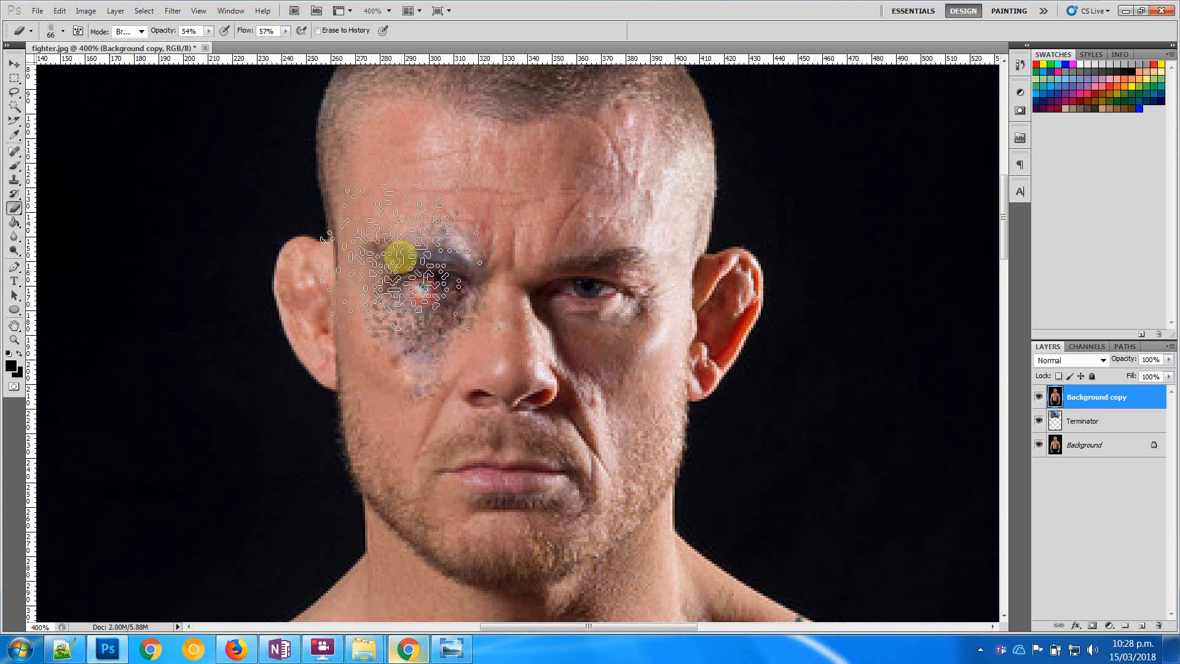
mouse_move(400, 258)
left_mouse_down()
mouse_move(372, 184)
mouse_move(417, 261)
mouse_move(412, 229)
mouse_move(449, 269)
mouse_move(437, 376)
mouse_move(510, 404)
mouse_move(420, 298)
mouse_move(391, 187)
mouse_move(437, 328)
mouse_move(437, 373)
mouse_move(438, 344)
mouse_move(429, 291)
mouse_move(407, 241)
mouse_move(425, 312)
mouse_move(391, 253)
mouse_move(392, 218)
mouse_move(376, 192)
mouse_move(421, 308)
mouse_move(427, 361)
mouse_move(407, 357)
mouse_move(405, 381)
mouse_move(500, 274)
mouse_move(463, 263)
mouse_move(484, 233)
mouse_move(380, 384)
mouse_move(371, 369)
mouse_move(395, 361)
left_mouse_up()
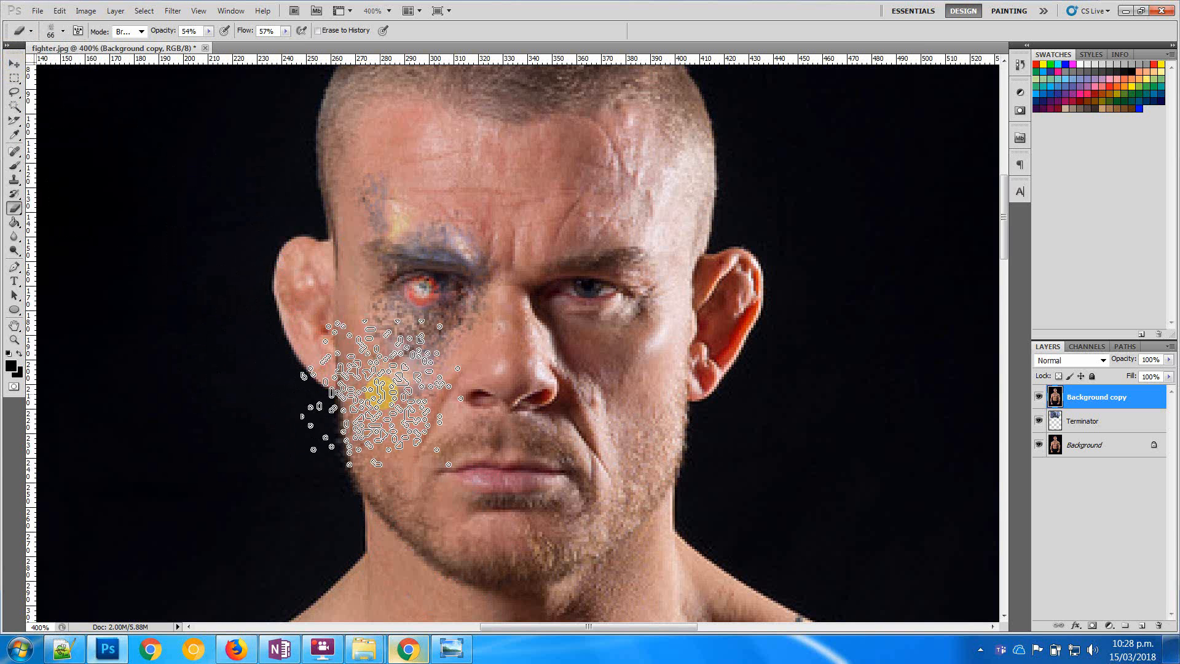
left_click(14, 63)
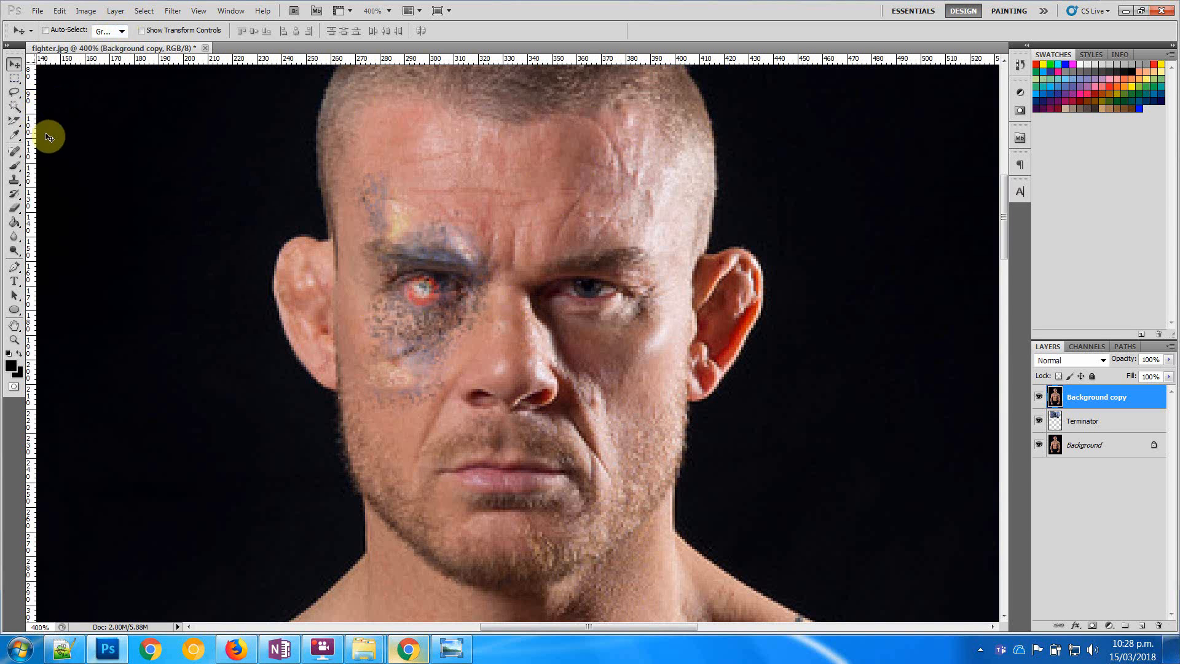
key("e")
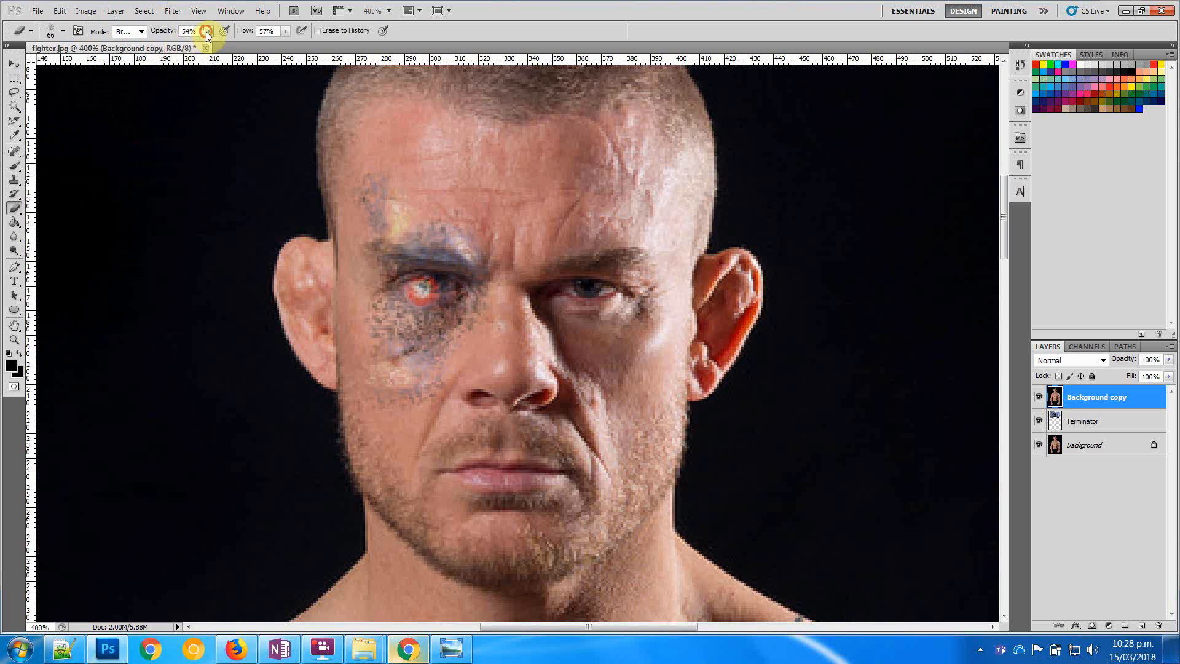
Raise the eraser opacity to 82% and erase skin over the fighter's glowing eye, the cheek below it and the opposite side of the forehead
left_click_drag(229, 43, 226, 44)
left_click(424, 289)
mouse_move(431, 291)
left_mouse_down()
mouse_move(410, 351)
mouse_move(432, 261)
mouse_move(529, 178)
mouse_move(570, 164)
mouse_move(598, 175)
mouse_move(600, 148)
mouse_move(579, 150)
mouse_move(587, 130)
mouse_move(564, 201)
mouse_move(592, 160)
mouse_move(536, 191)
mouse_move(553, 114)
mouse_move(545, 141)
mouse_move(581, 164)
mouse_move(536, 257)
mouse_move(620, 127)
mouse_move(569, 199)
left_mouse_up()
mouse_move(383, 383)
left_mouse_down()
mouse_move(396, 354)
mouse_move(422, 358)
mouse_move(398, 363)
mouse_move(402, 375)
mouse_move(419, 361)
mouse_move(408, 390)
mouse_move(428, 332)
mouse_move(413, 307)
mouse_move(415, 319)
mouse_move(427, 221)
mouse_move(391, 227)
mouse_move(451, 278)
mouse_move(428, 337)
mouse_move(473, 220)
mouse_move(536, 307)
mouse_move(425, 425)
mouse_move(438, 414)
mouse_move(427, 337)
mouse_move(404, 338)
mouse_move(430, 428)
left_mouse_up()
mouse_move(621, 403)
left_mouse_down()
mouse_move(642, 354)
mouse_move(627, 331)
mouse_move(569, 452)
left_mouse_up()
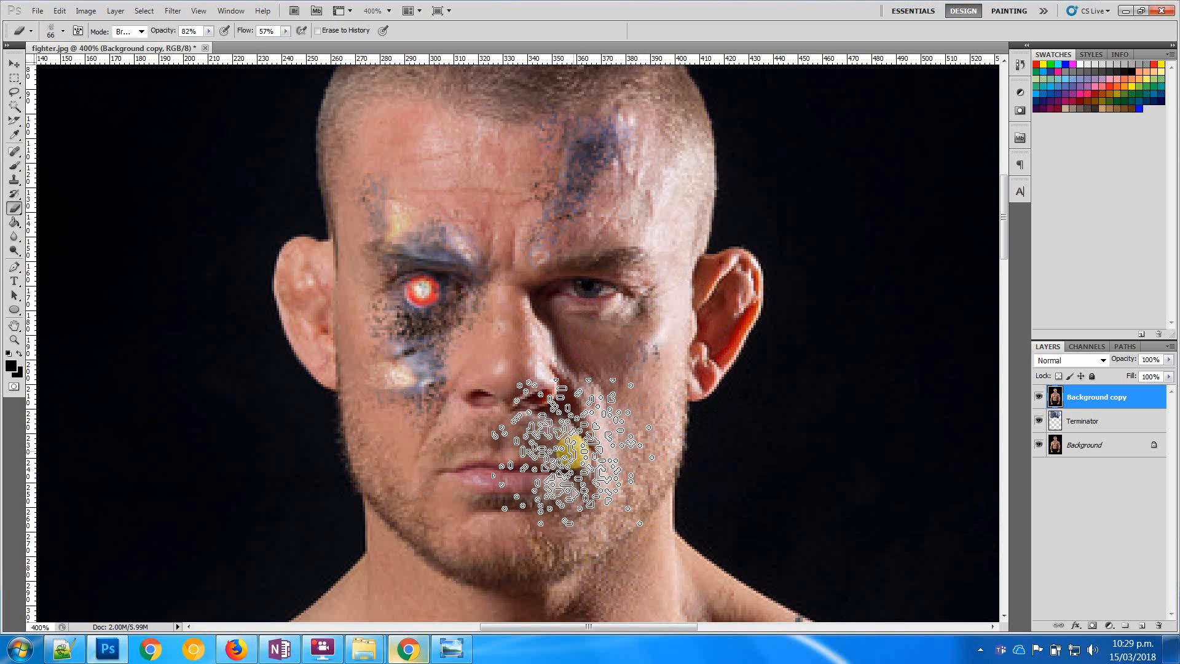
Erase a patch of skin on the cheek below the fighter's left eye with the spatter eraser at 25 px and 71 px
left_click(62, 31)
left_click(35, 66)
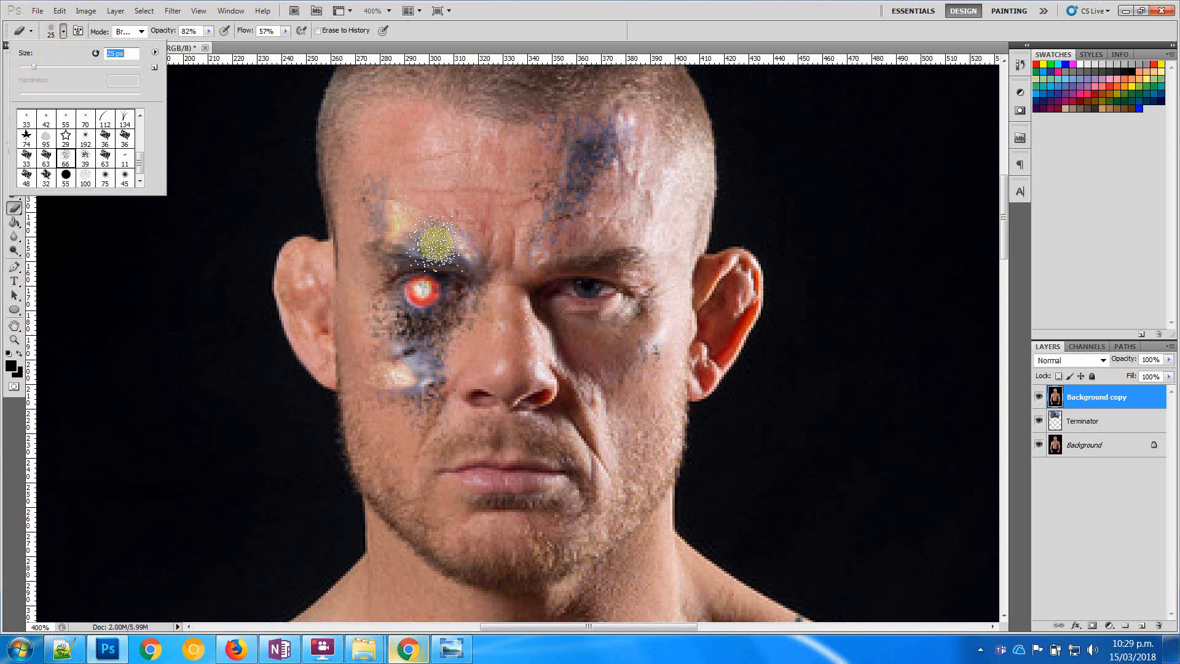
left_click(653, 328)
mouse_move(651, 324)
left_mouse_down()
mouse_move(639, 380)
mouse_move(645, 345)
mouse_move(633, 349)
mouse_move(652, 331)
mouse_move(632, 341)
mouse_move(646, 369)
mouse_move(665, 316)
mouse_move(647, 383)
mouse_move(662, 348)
mouse_move(652, 305)
mouse_move(630, 356)
left_mouse_up()
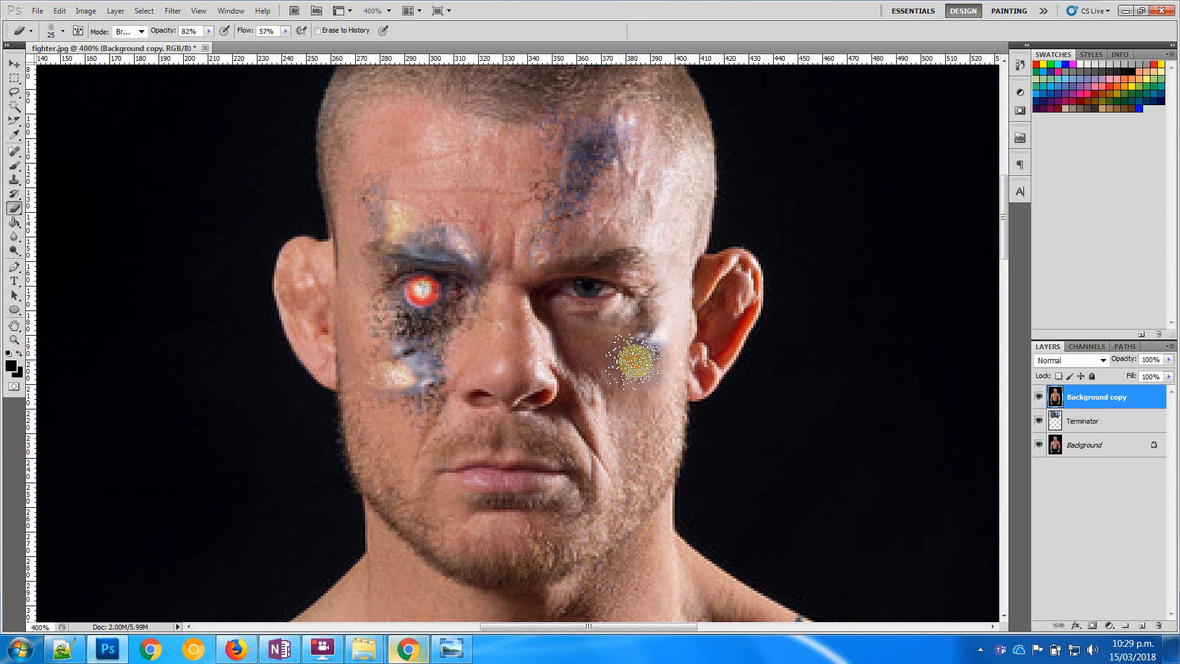
left_click(55, 32)
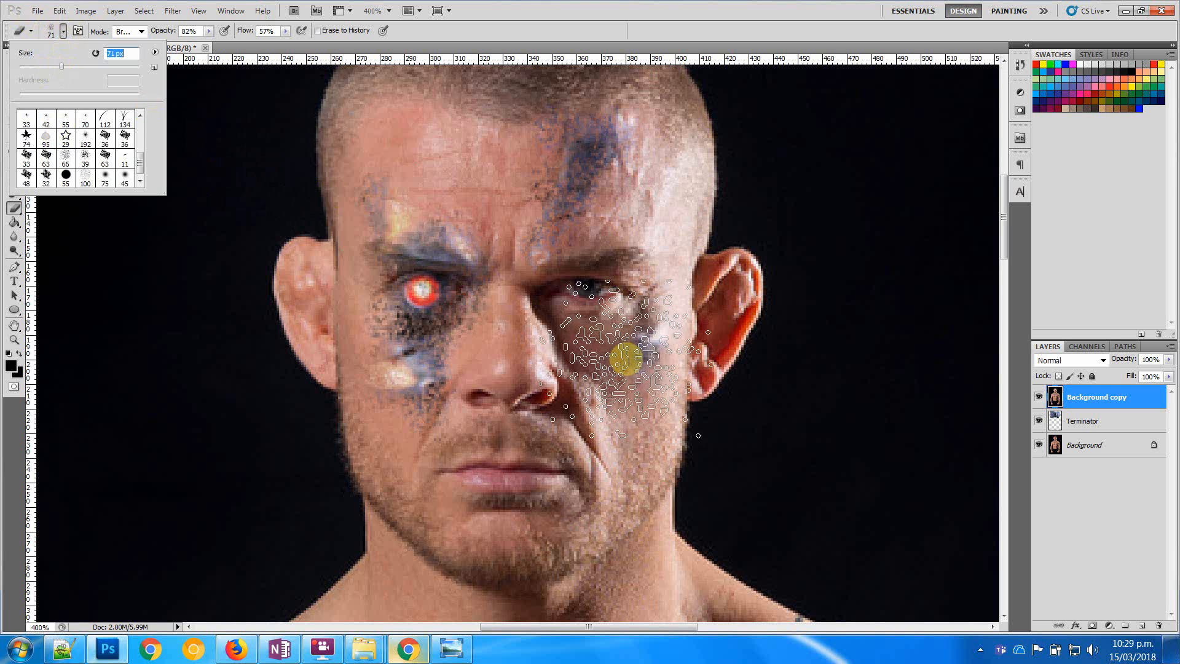
left_click(640, 356)
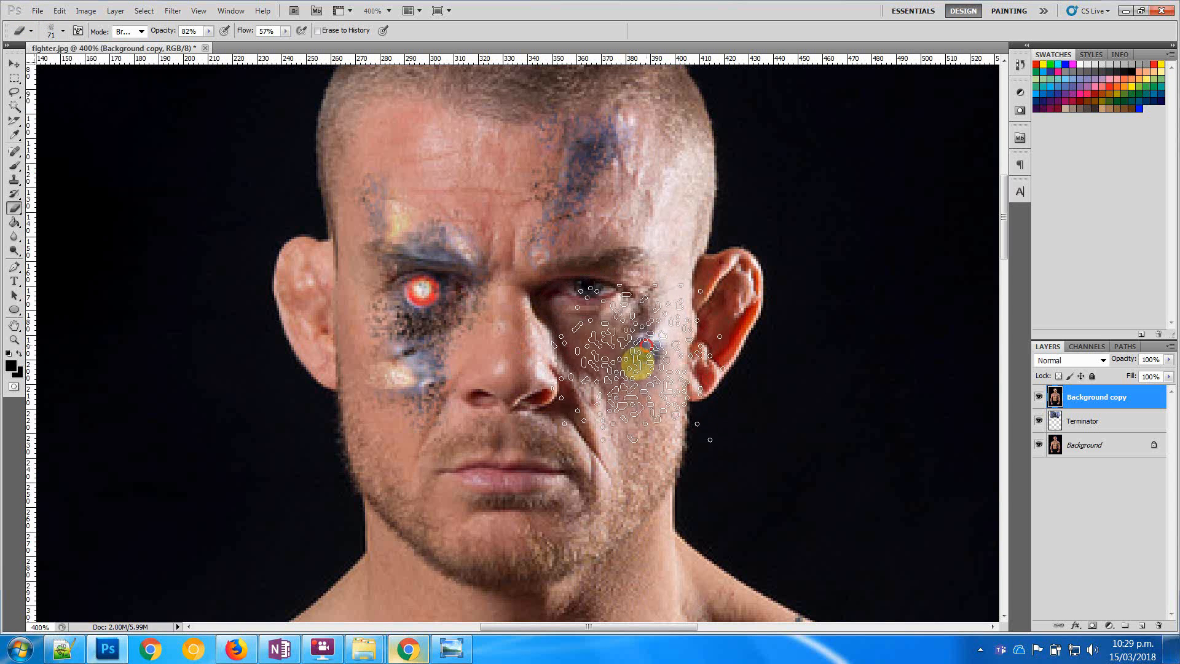
left_click(630, 359)
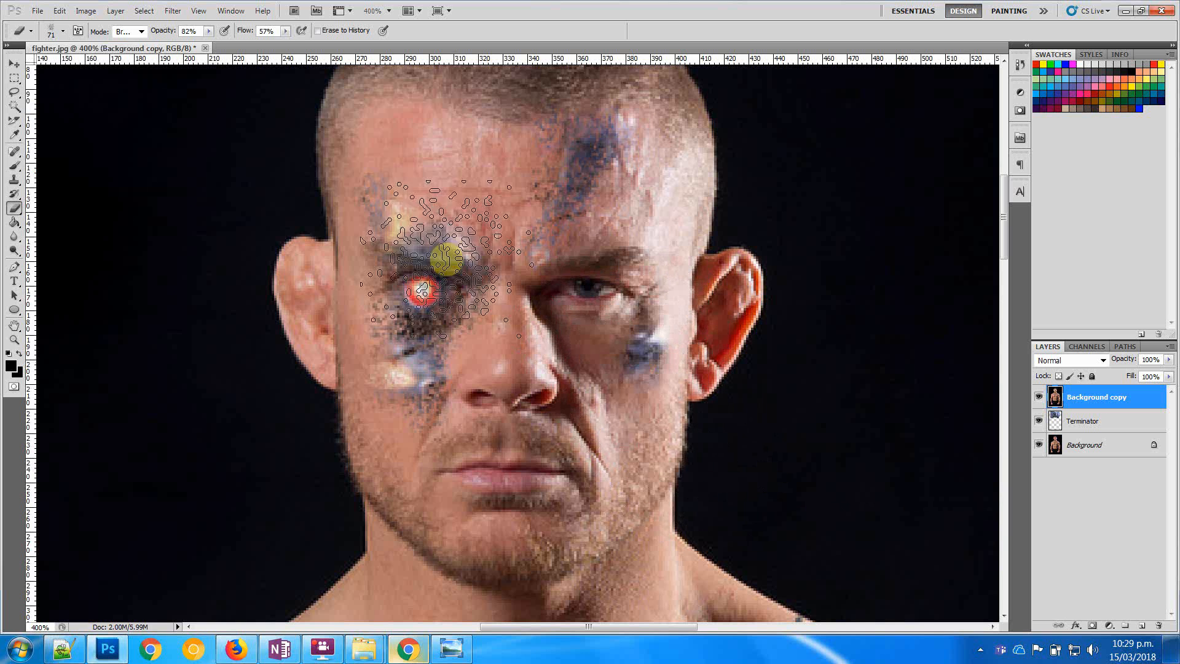
Raise the eraser's flow and opacity to 100% and intensify the erased areas around the glowing eye, its brow and the opposite cheek
left_click_drag(290, 45, 414, 286)
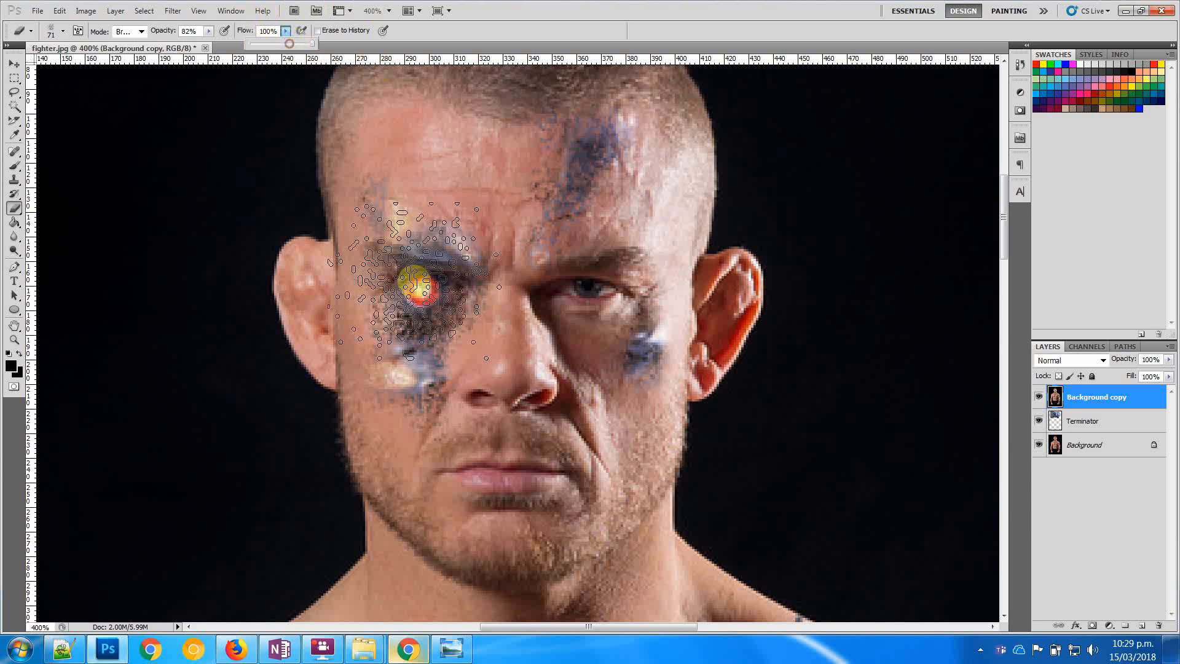
left_click(636, 411)
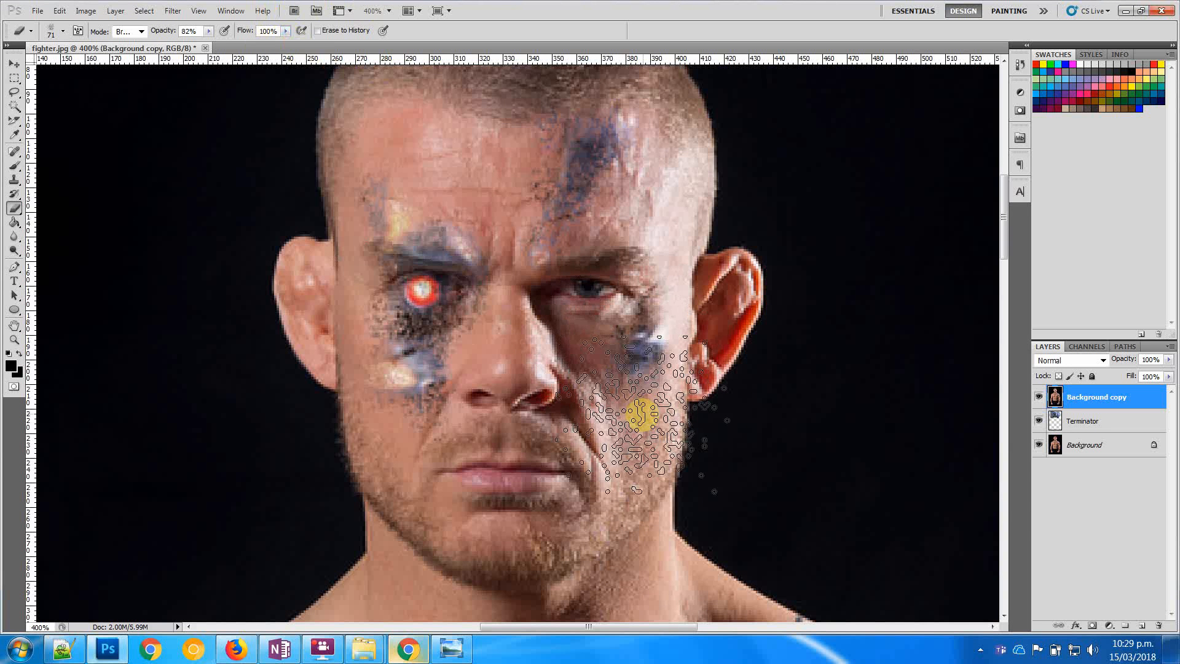
mouse_move(420, 292)
left_mouse_down()
mouse_move(392, 256)
mouse_move(404, 257)
mouse_move(430, 305)
mouse_move(431, 333)
mouse_move(400, 231)
left_mouse_up()
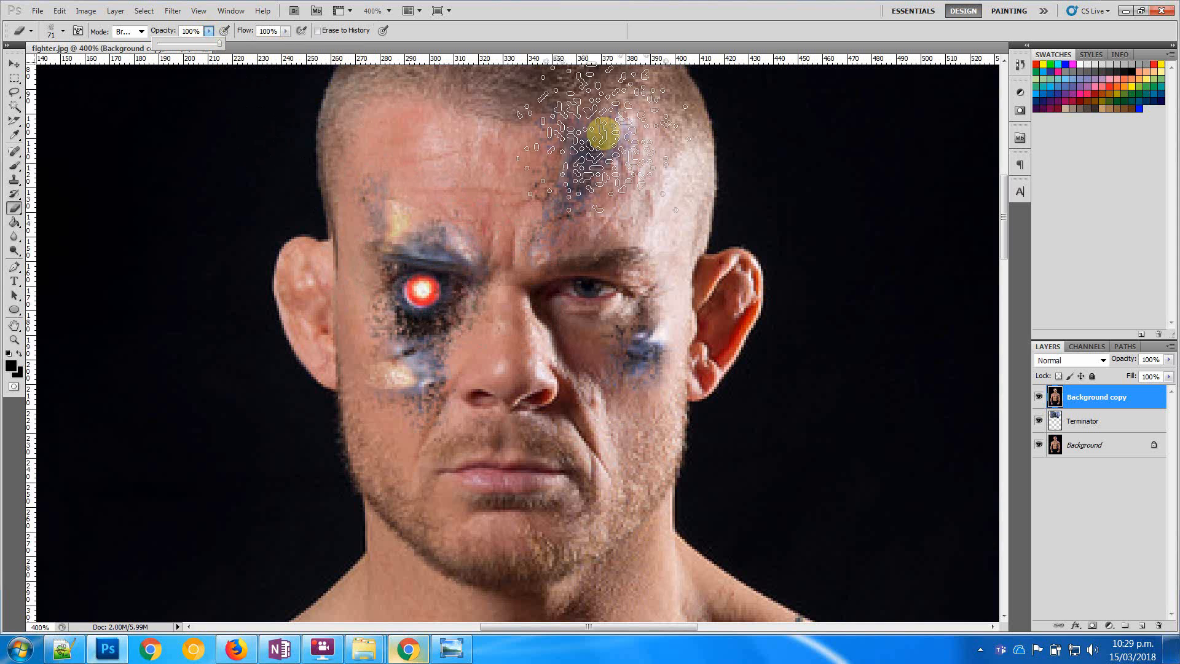
left_click(599, 165)
mouse_move(553, 267)
left_mouse_down()
mouse_move(482, 311)
mouse_move(442, 320)
mouse_move(444, 299)
mouse_move(422, 284)
mouse_move(370, 192)
mouse_move(434, 283)
mouse_move(410, 391)
mouse_move(468, 266)
mouse_move(402, 357)
mouse_move(404, 260)
left_mouse_up()
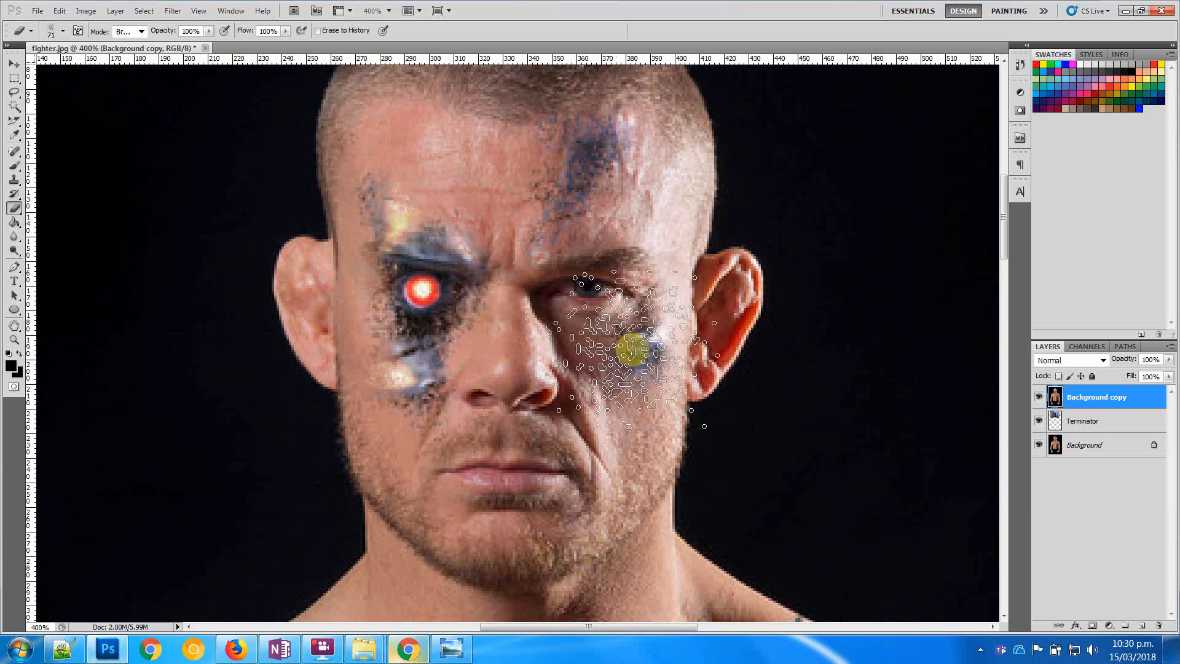
mouse_move(635, 348)
left_mouse_down()
mouse_move(648, 326)
mouse_move(635, 384)
left_mouse_up()
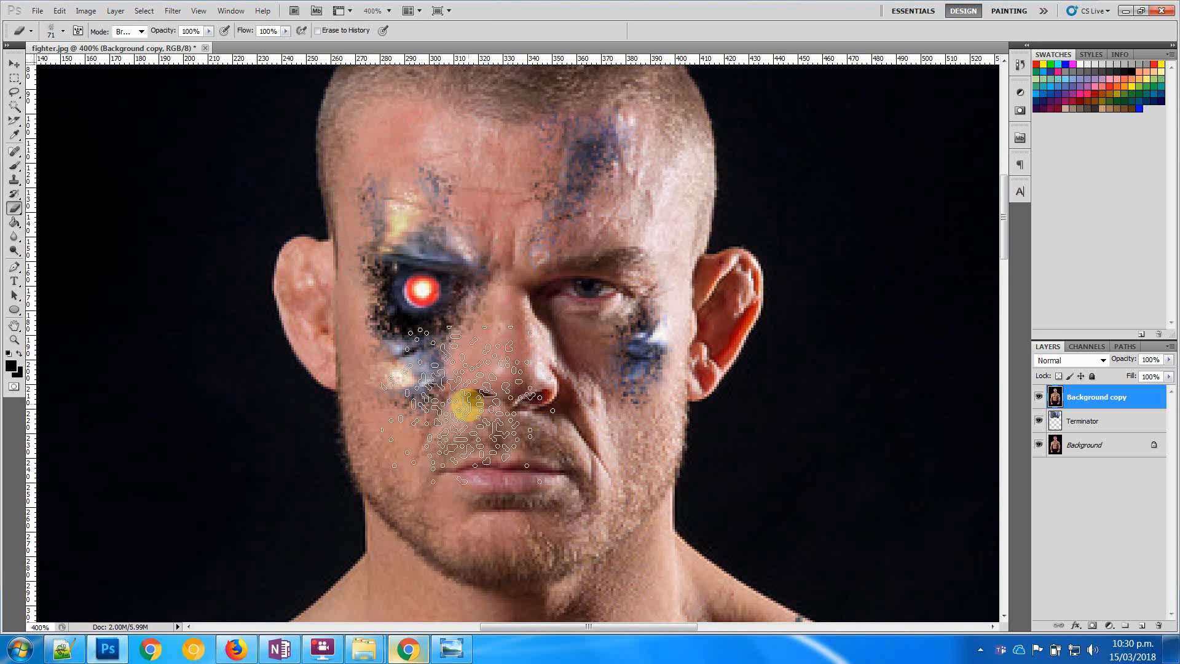
Review the battle damage on the whole portrait at 100% and the face and upper body at 200%
key("z")
left_click(468, 406, "alt")
left_click(468, 407, "alt")
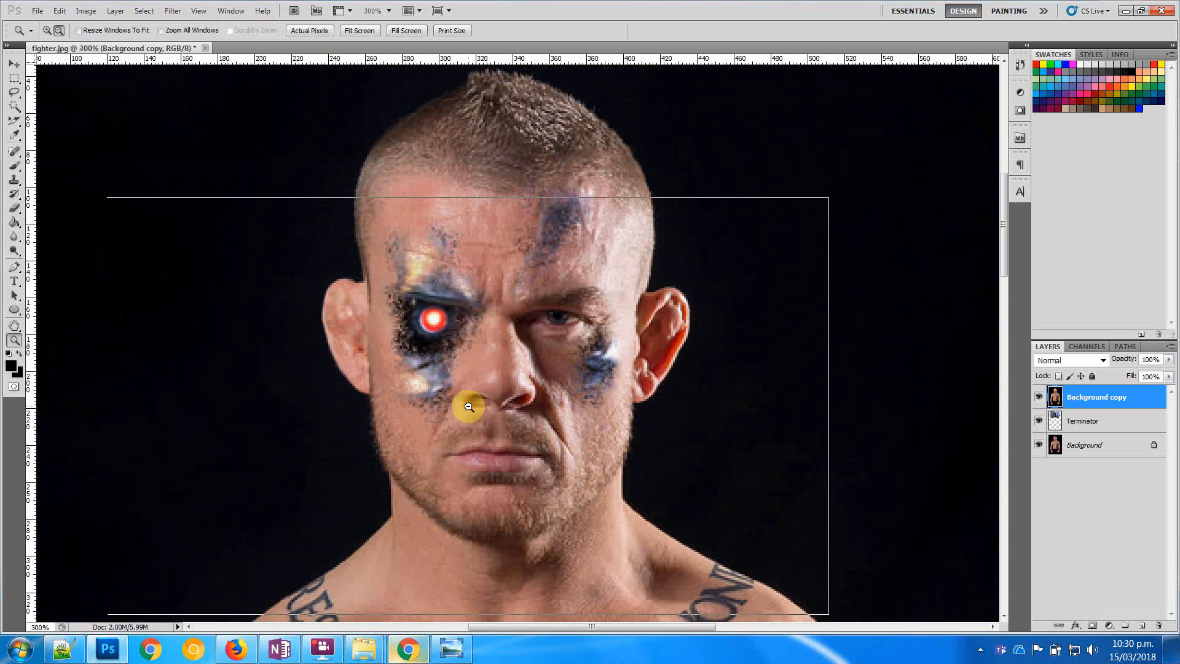
left_click(468, 407, "alt")
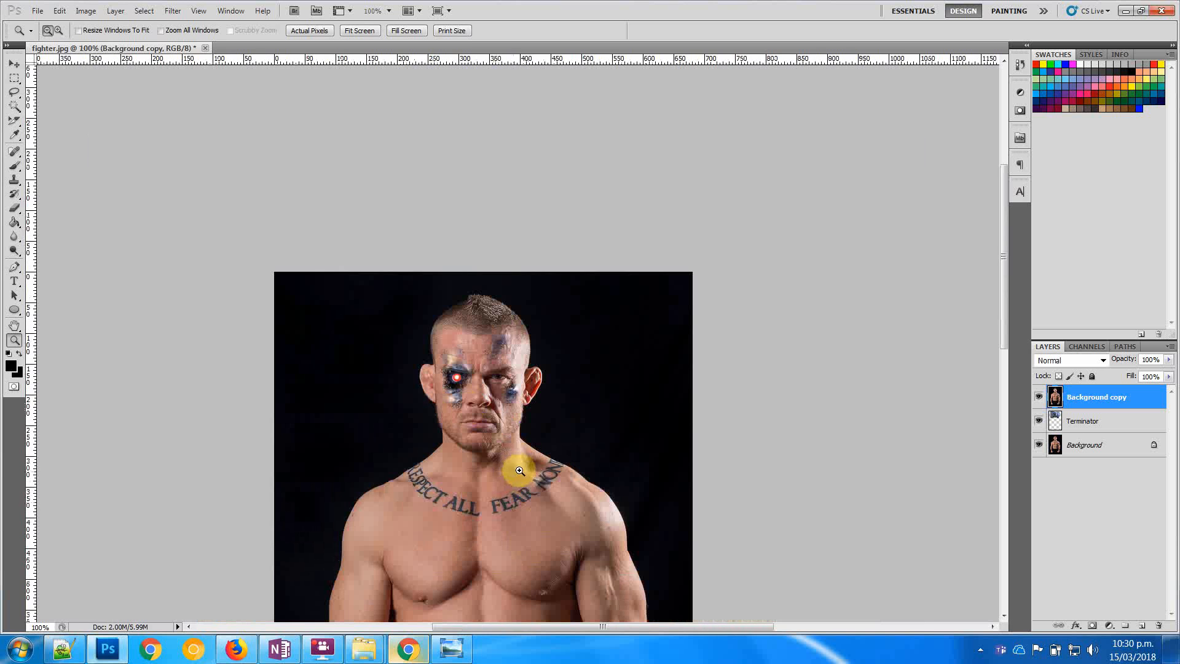
left_click_drag(1003, 263, 1002, 298)
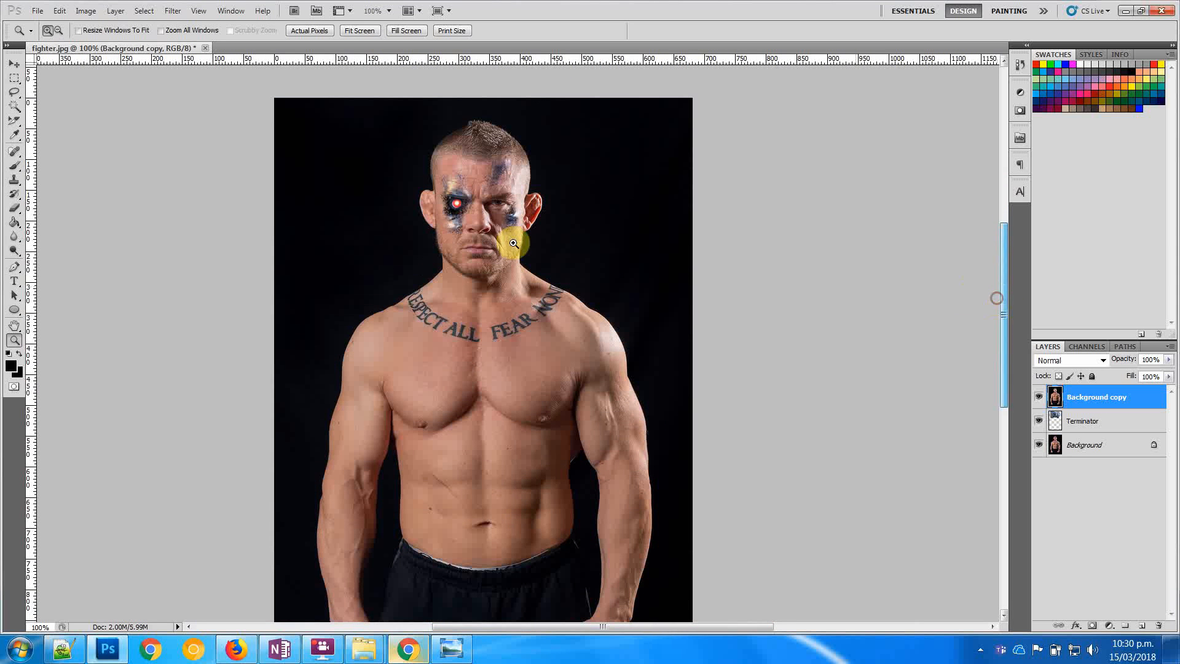
left_click(484, 228)
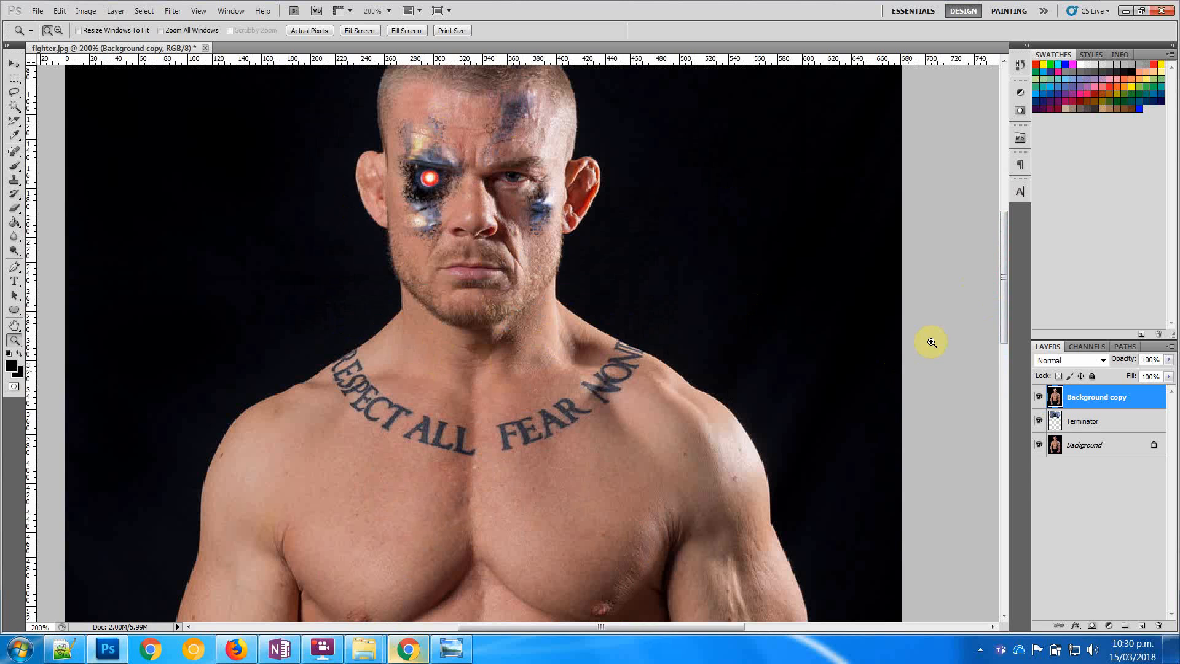
left_click_drag(1006, 290, 1005, 285)
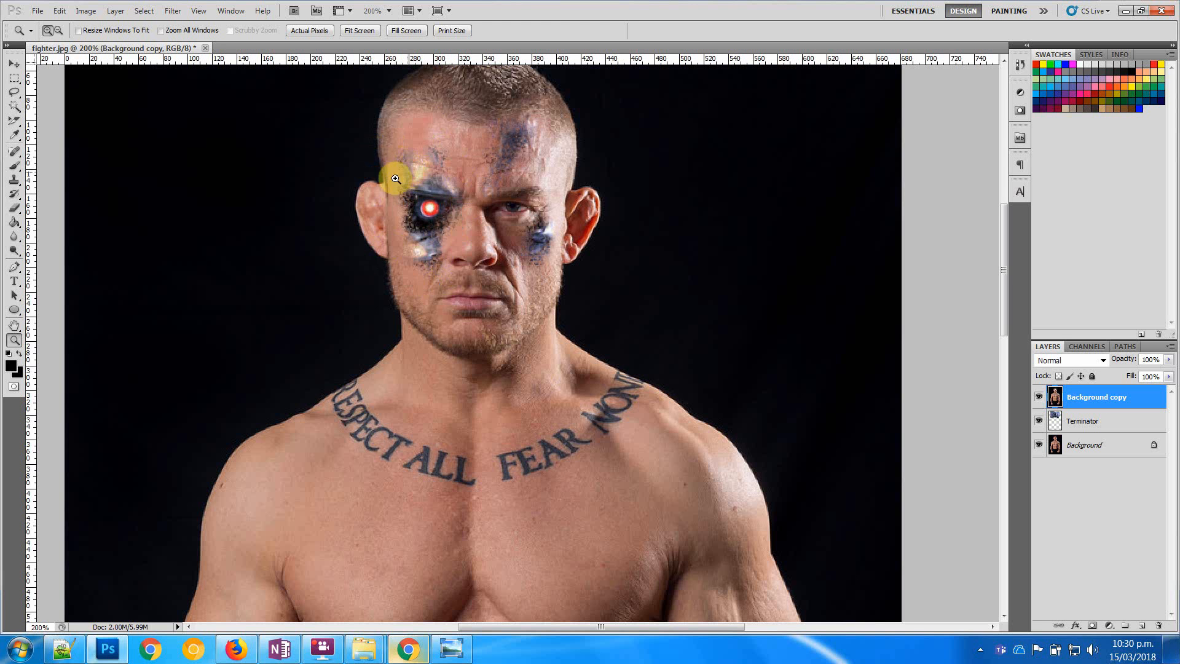
left_click(11, 370)
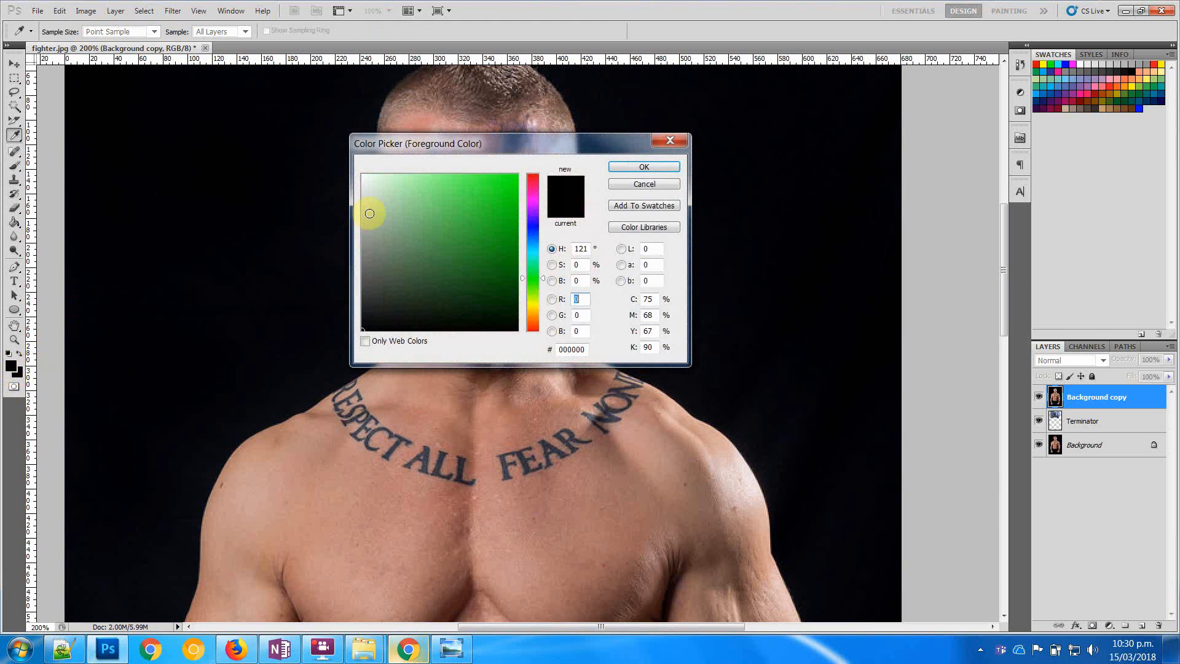
left_click(532, 182)
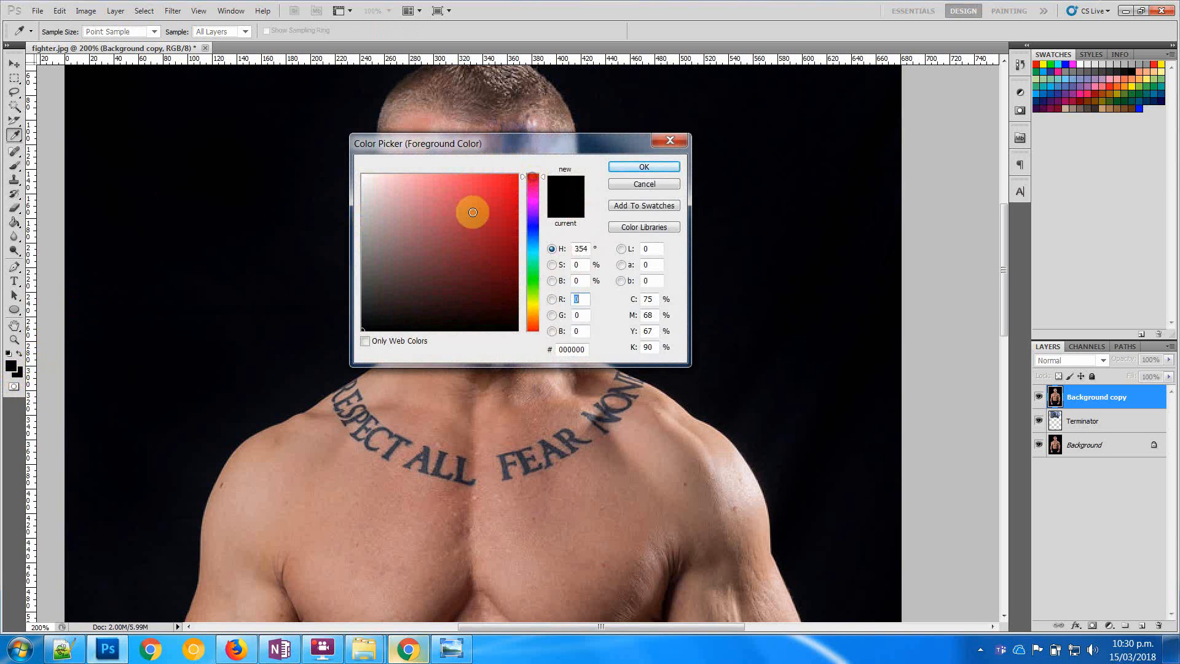
left_click_drag(491, 262, 522, 242)
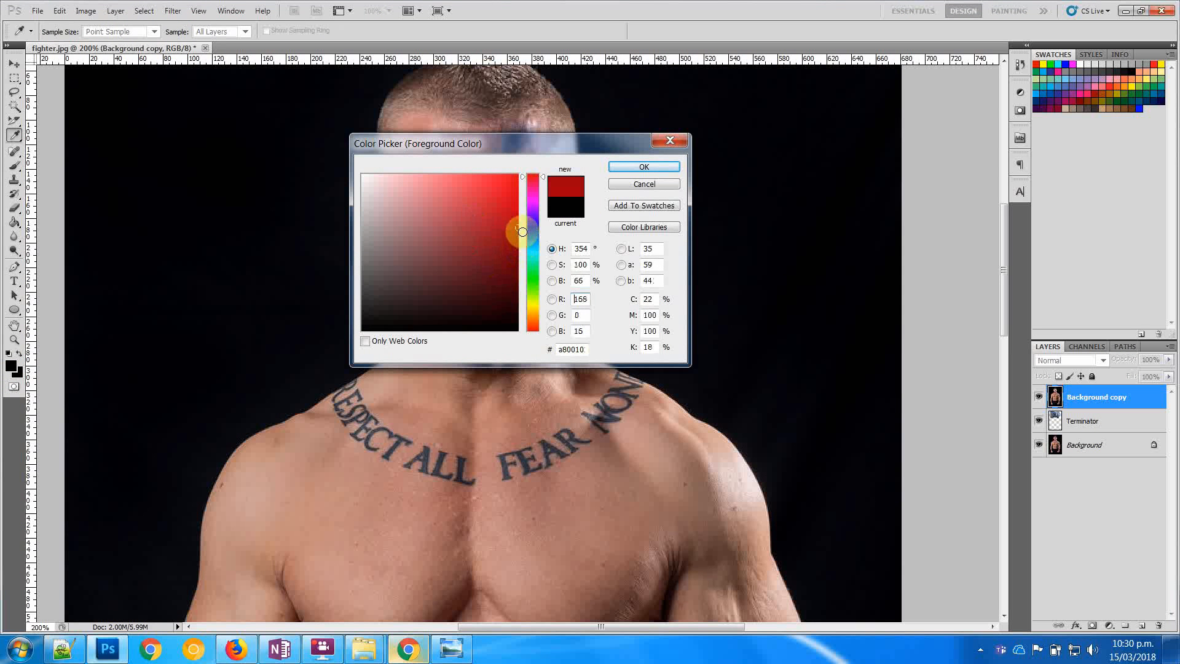
Set the background colour to dark red #810000 and the foreground colour to very dark red #200000 for use with the Brush tool
left_click(19, 371)
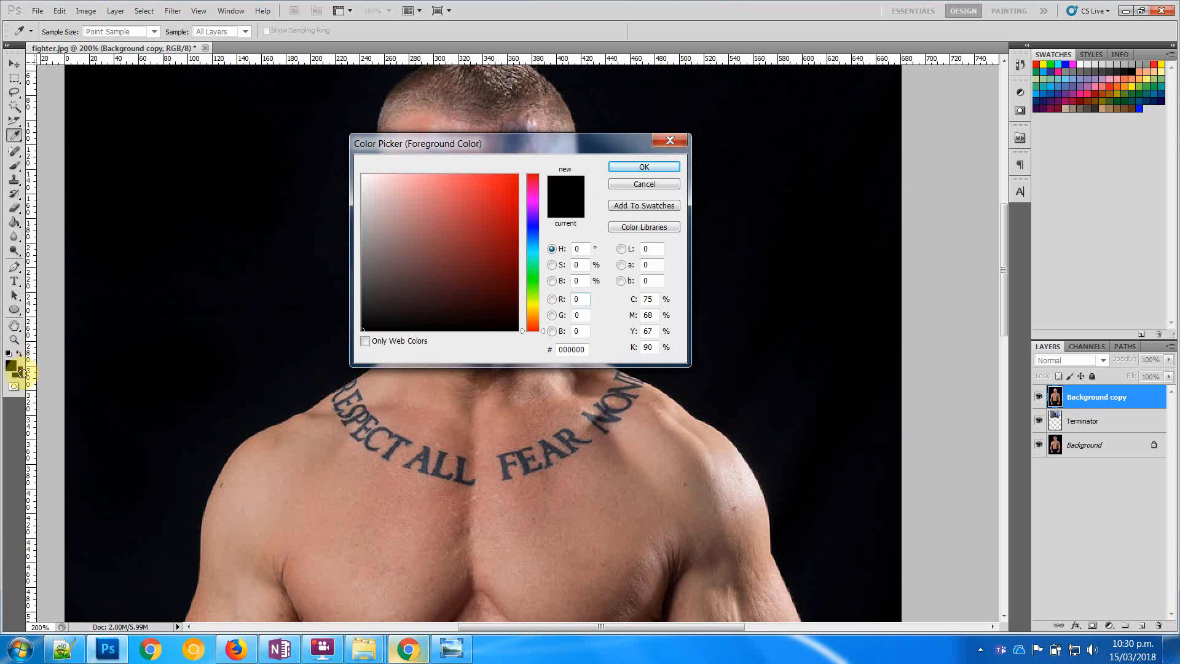
left_click(533, 278)
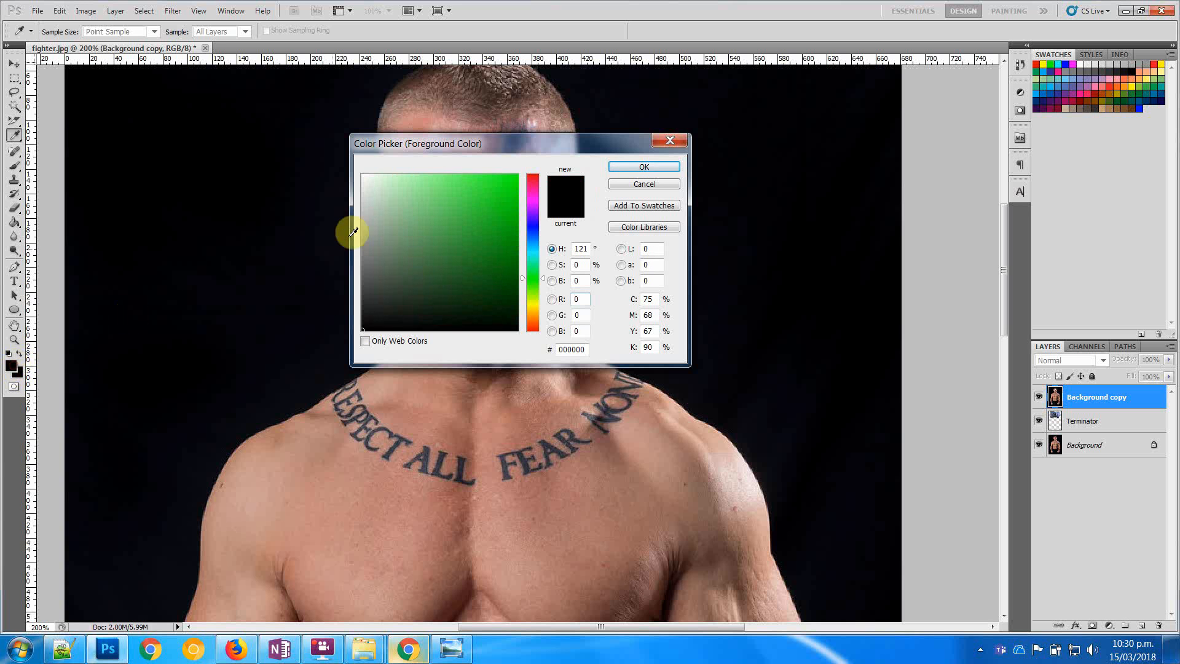
left_click(532, 175)
left_click_drag(480, 239, 534, 251)
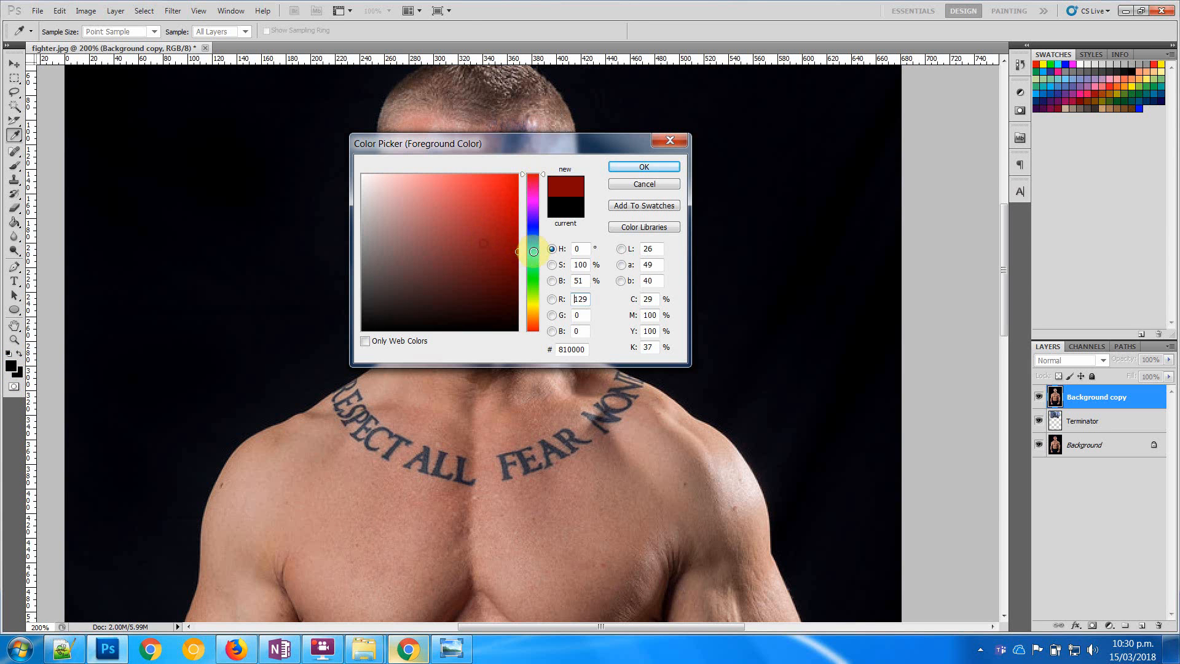
left_click(651, 168)
left_click(11, 364)
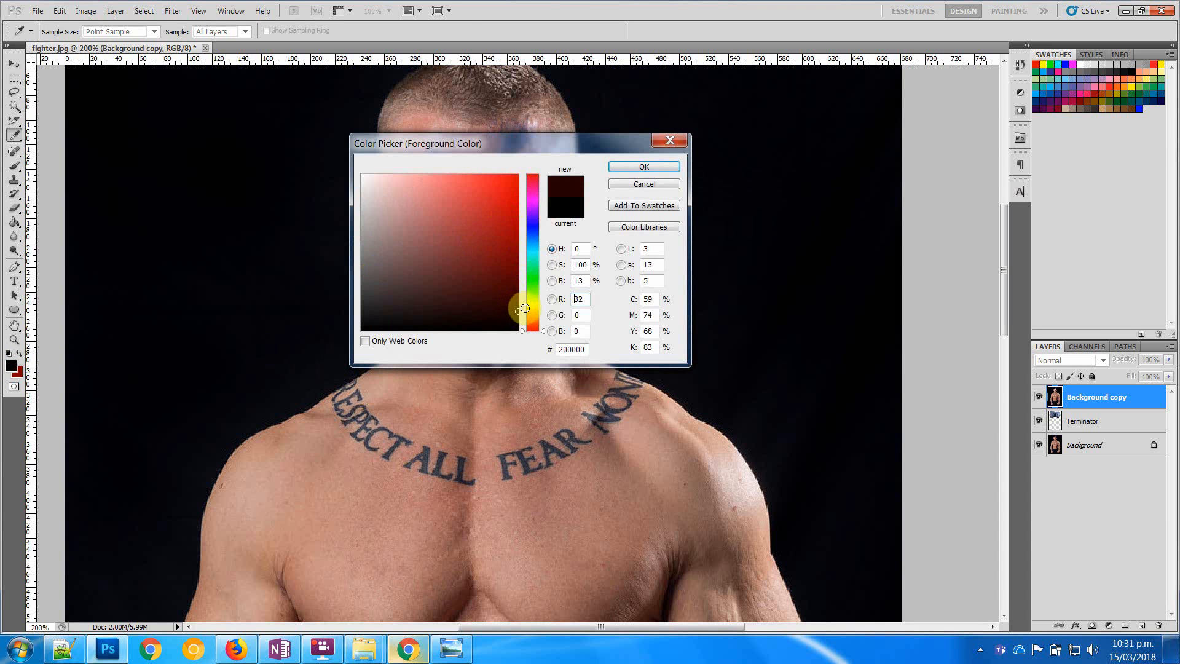
left_click(644, 167)
key("z")
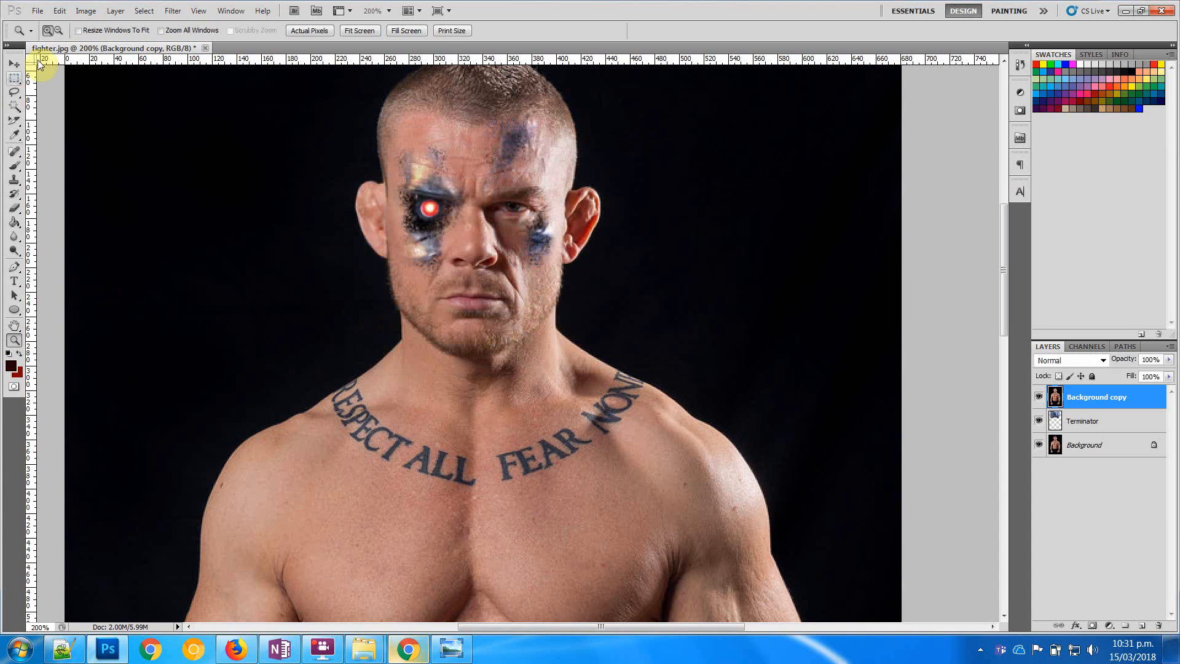
key("b")
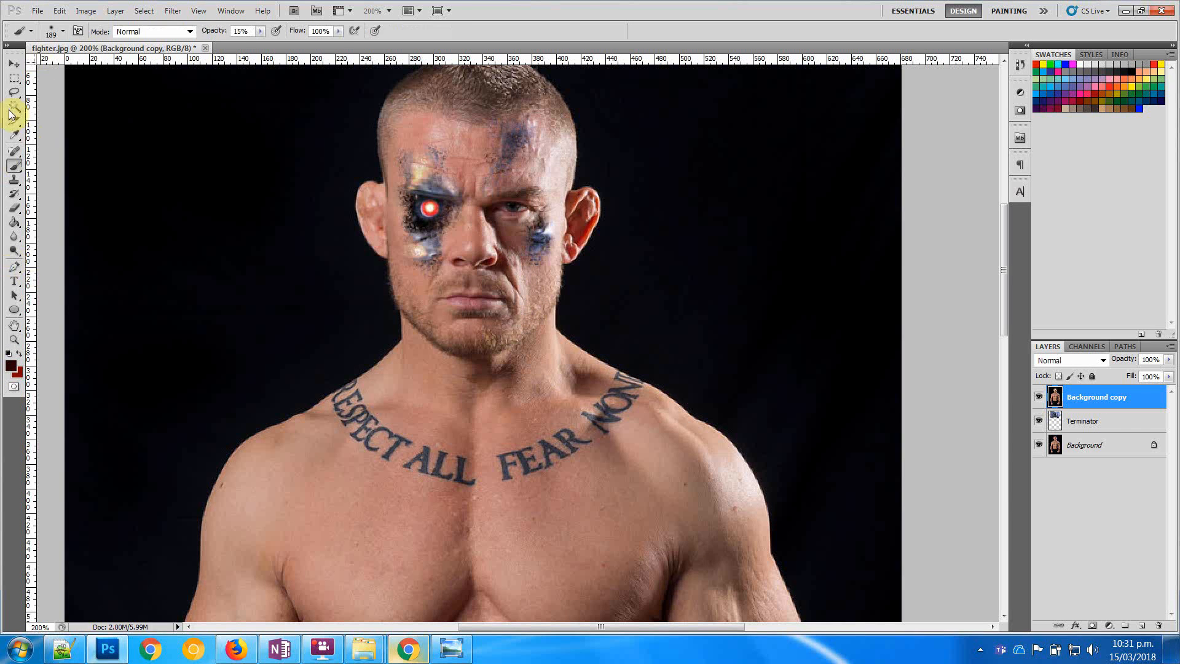
Try a stroke over the glowing eye and cheek with the soft 189 px brush at 100% opacity, and undo it
left_click(62, 31)
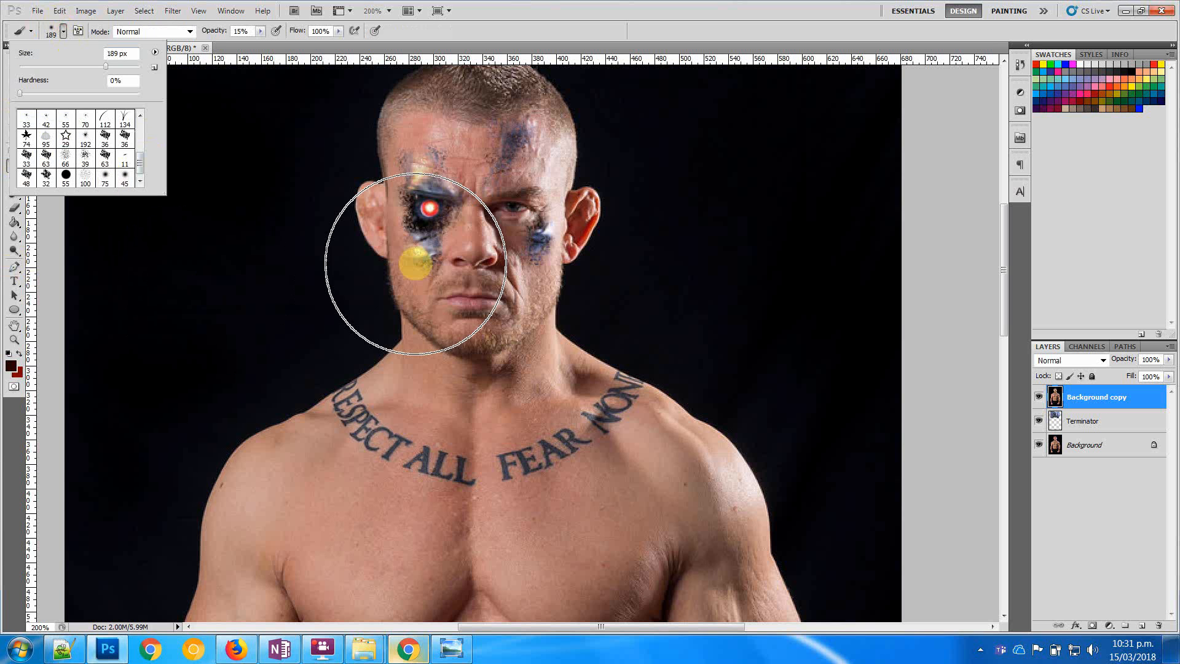
left_click(314, 296)
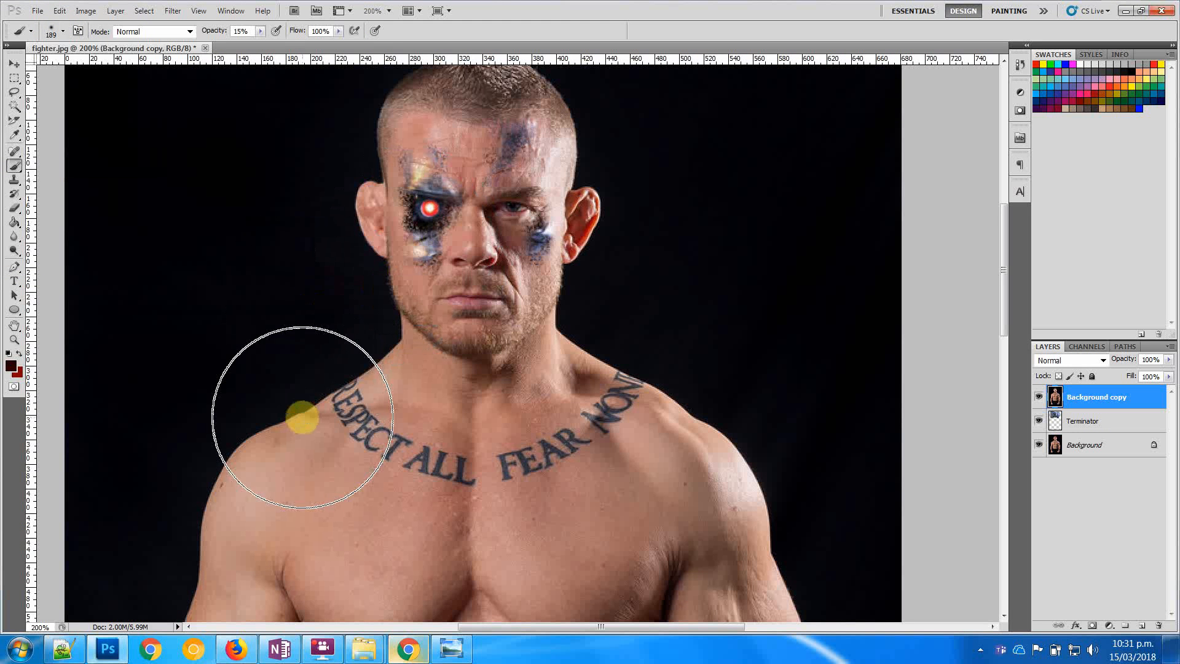
left_click_drag(263, 43, 318, 50)
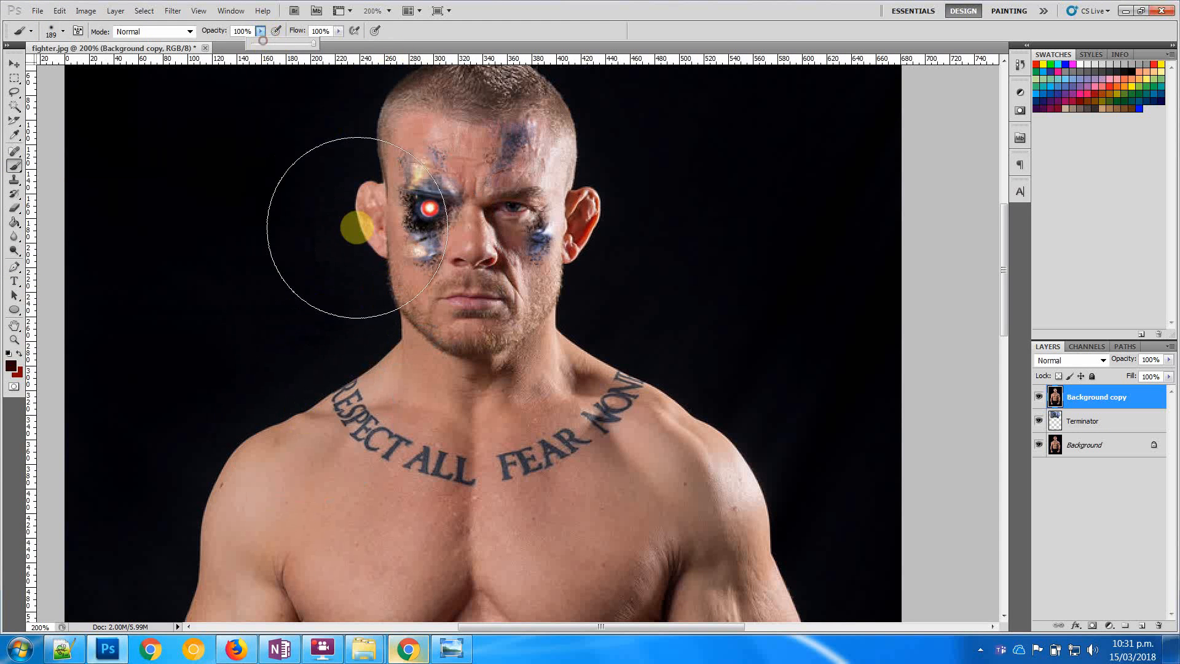
left_click_drag(428, 229, 372, 284)
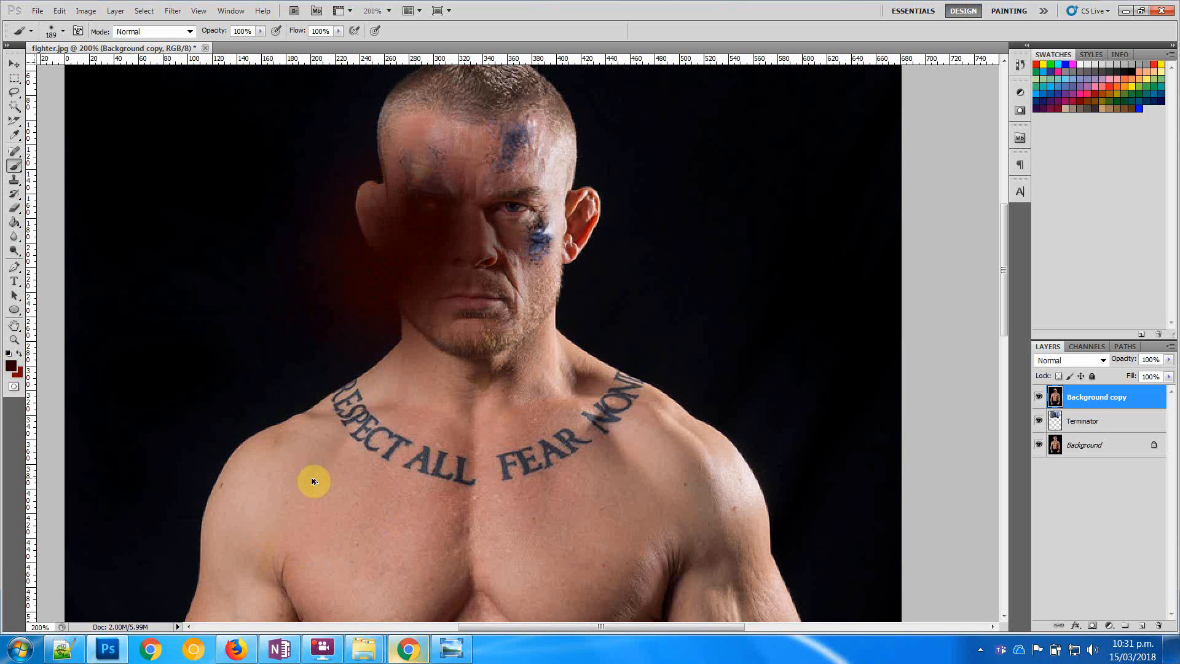
key("ctrl+z")
Set the brush to the 66 px spatter tip with Color Burn mode and 44% opacity for painting around the glowing eye
left_click(64, 31)
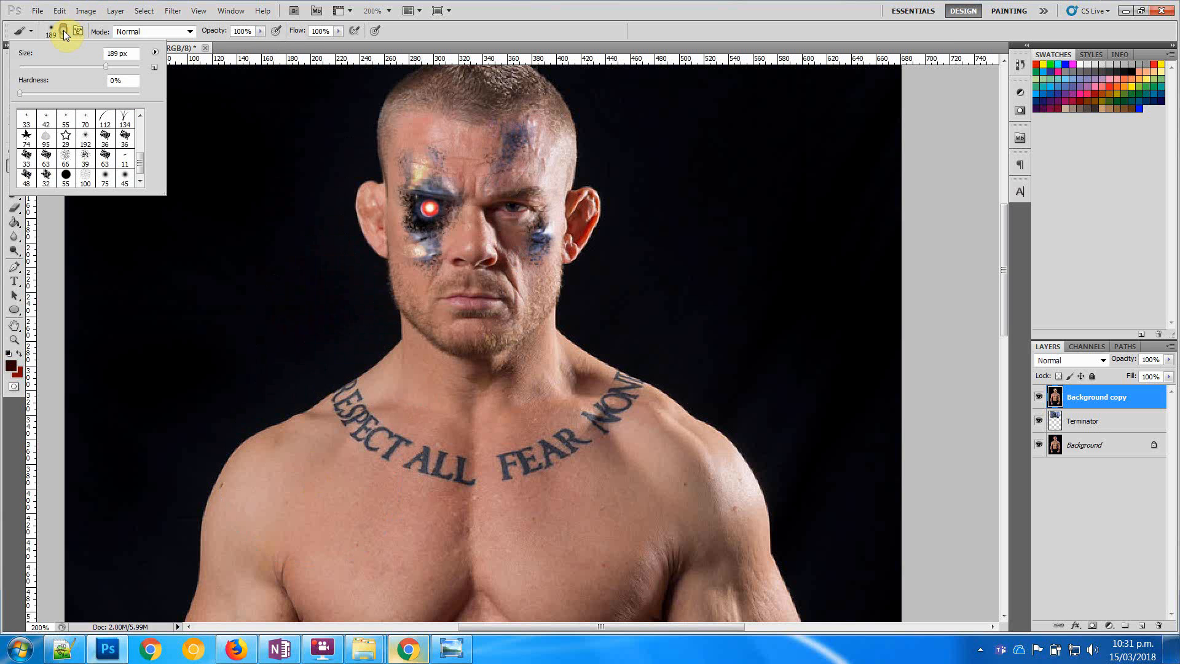
left_click(75, 163)
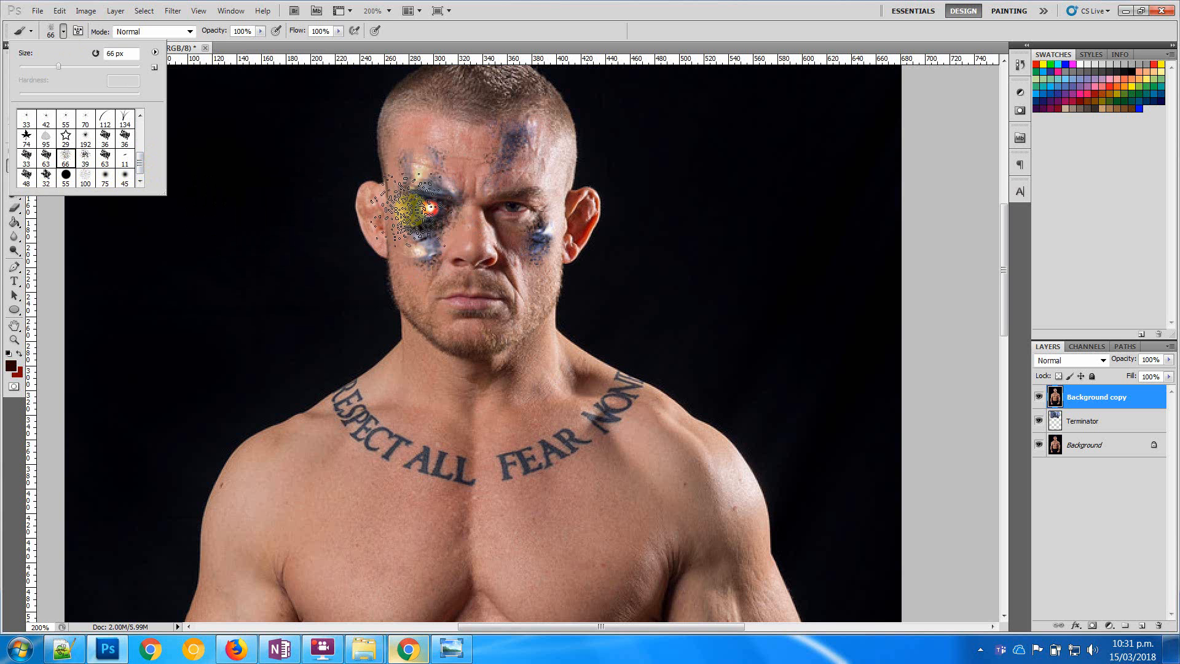
left_click(190, 31)
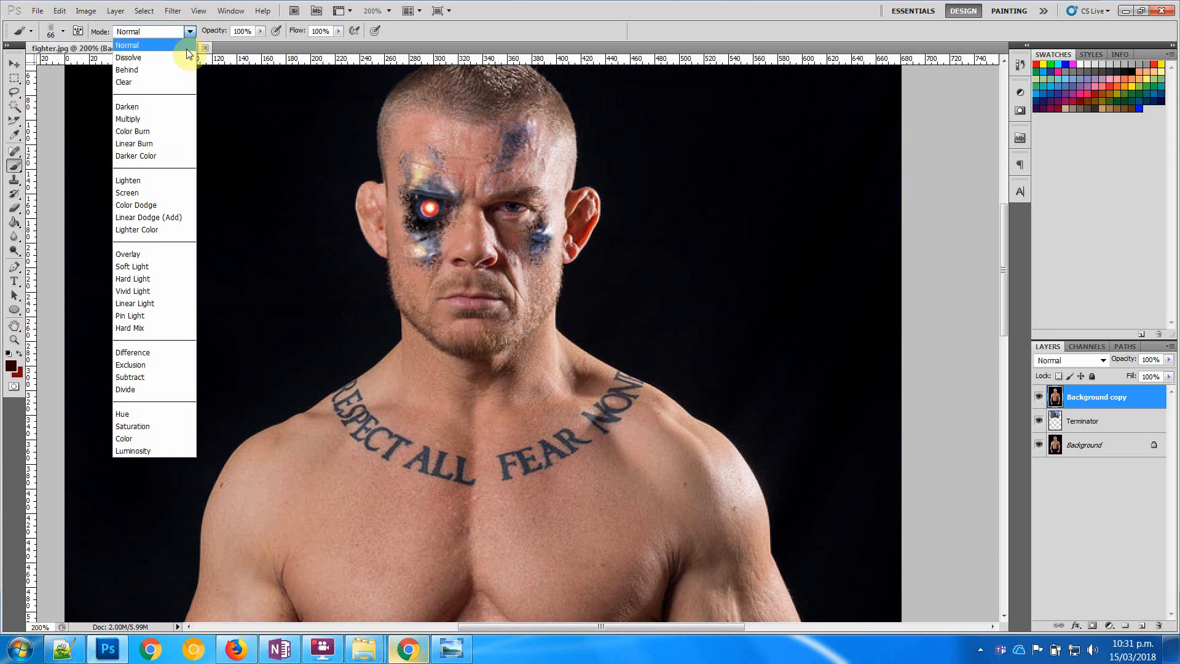
left_click(172, 131)
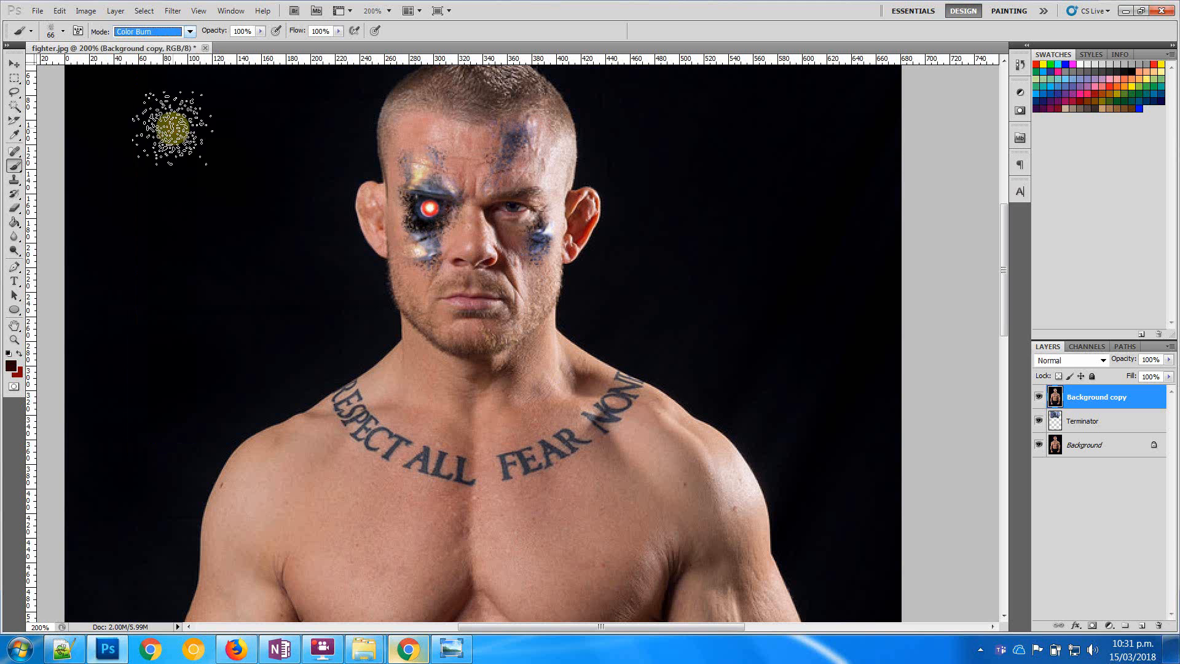
left_click(262, 32)
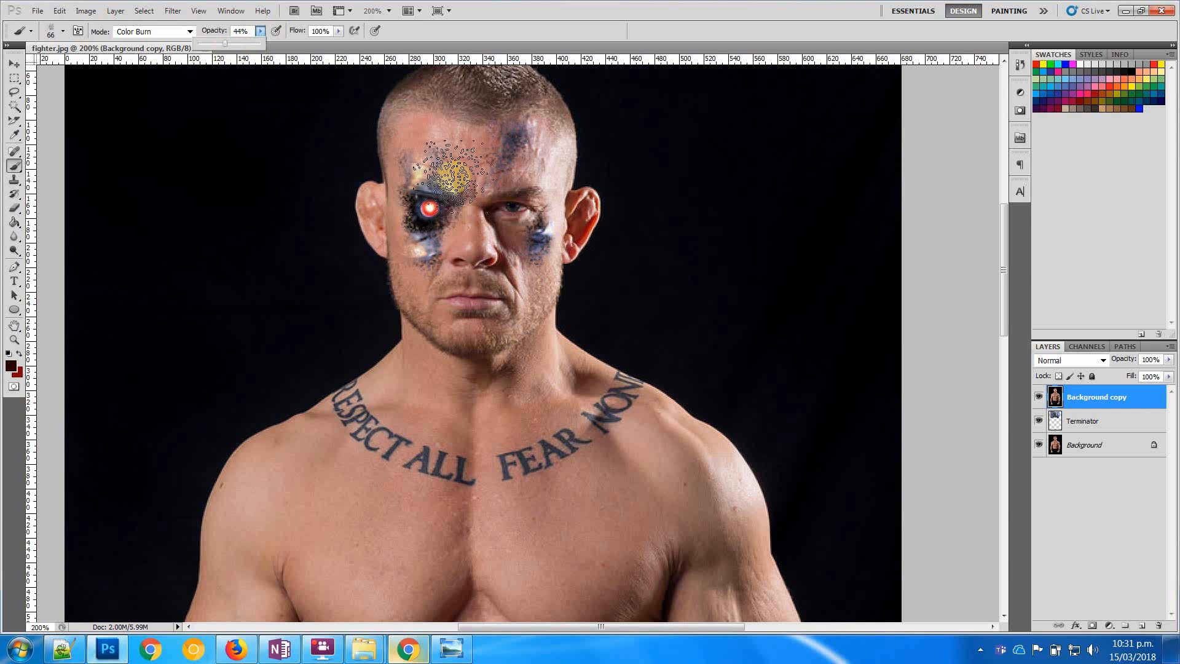
key("z")
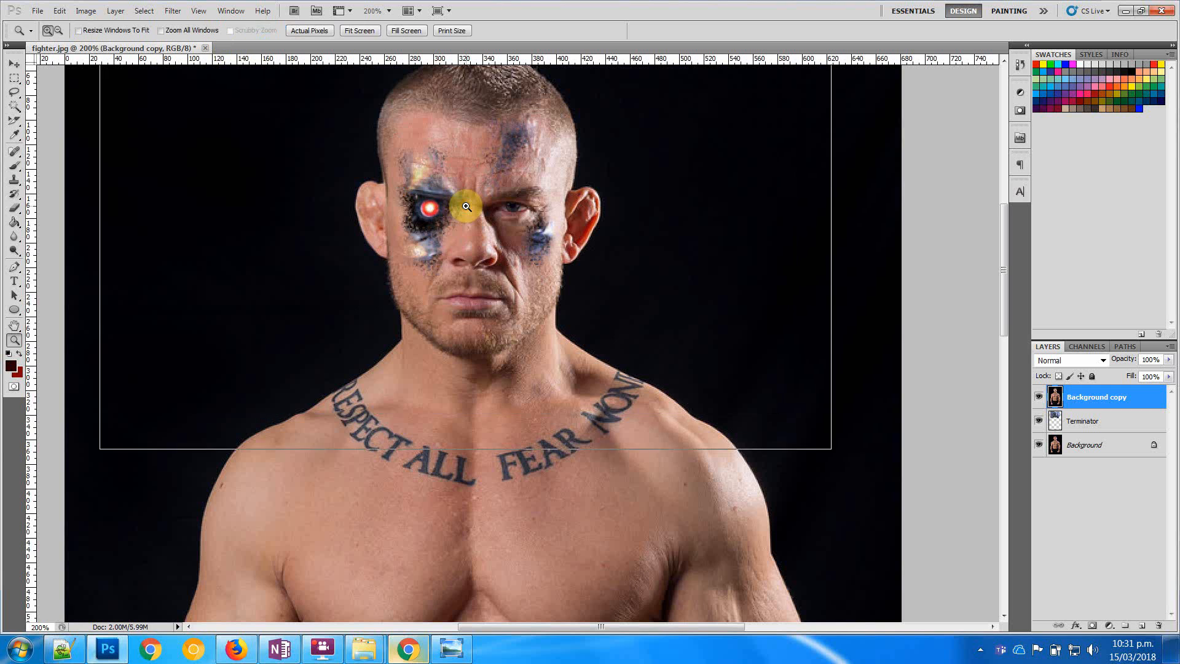
Paint dark red spatter on the forehead above the glowing eye and beside the eye socket with the 44% Color Burn brush
left_click(466, 207)
left_click(467, 207)
key("b")
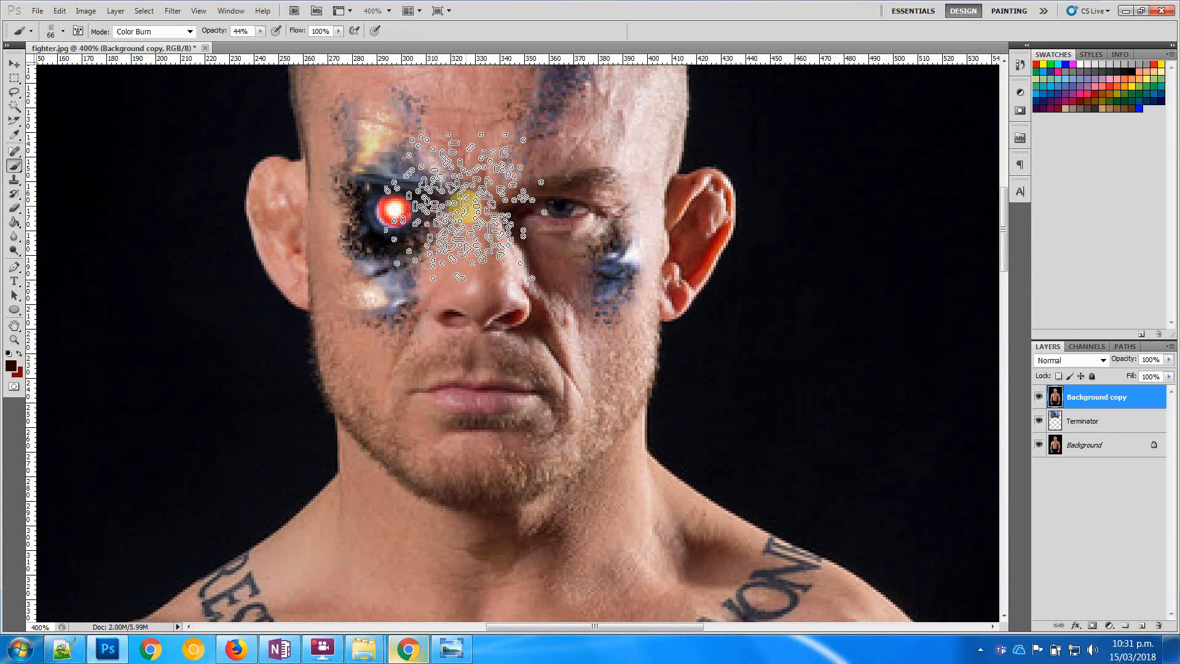
scroll(1002, 250, "up", 3)
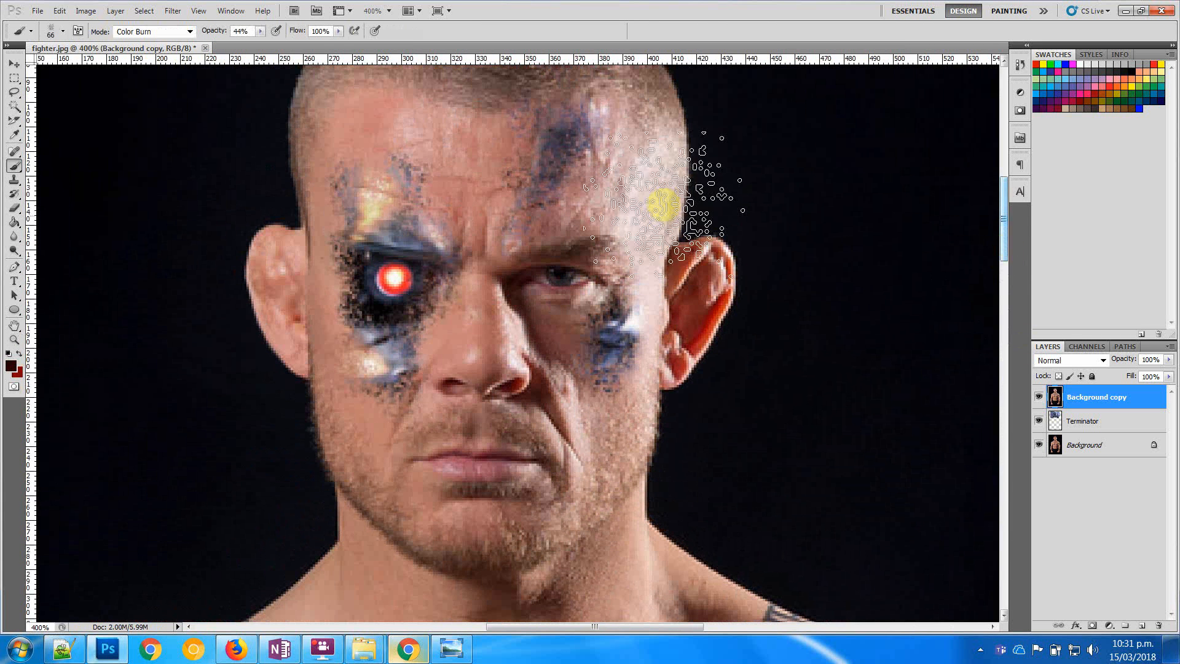
left_click_drag(399, 164, 420, 200)
left_click_drag(442, 248, 424, 258)
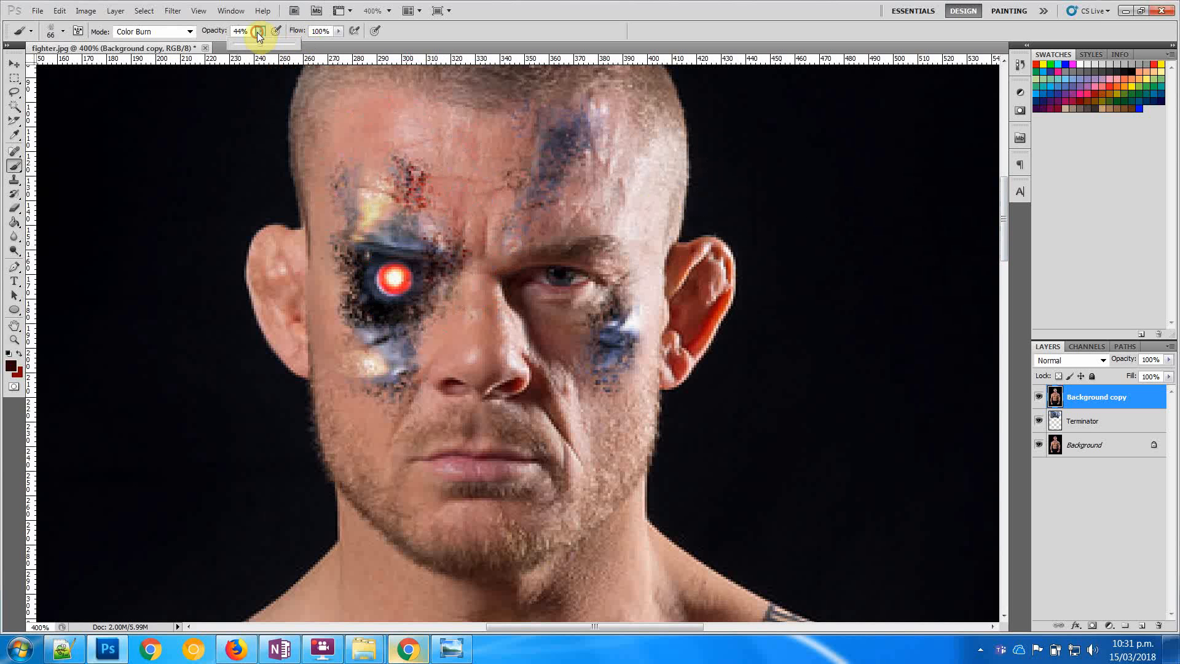
Set the brush to 21% opacity and 50% flow and paint red spatter over the forehead, temple and cheek around the glowing eye
left_click_drag(335, 36, 307, 44)
mouse_move(409, 176)
left_mouse_down()
mouse_move(416, 211)
mouse_move(380, 163)
mouse_move(348, 191)
mouse_move(373, 217)
mouse_move(332, 208)
mouse_move(377, 194)
mouse_move(358, 301)
mouse_move(364, 321)
mouse_move(374, 301)
mouse_move(403, 334)
mouse_move(399, 362)
mouse_move(431, 351)
mouse_move(425, 277)
mouse_move(444, 259)
mouse_move(364, 395)
mouse_move(348, 154)
mouse_move(340, 168)
mouse_move(328, 146)
mouse_move(344, 340)
mouse_move(377, 108)
mouse_move(371, 261)
mouse_move(348, 321)
mouse_move(394, 428)
mouse_move(434, 226)
mouse_move(394, 116)
mouse_move(391, 137)
mouse_move(429, 129)
mouse_move(452, 238)
mouse_move(452, 627)
left_mouse_up()
mouse_move(461, 584)
left_mouse_down()
mouse_move(471, 406)
mouse_move(428, 170)
mouse_move(471, 285)
mouse_move(356, 240)
mouse_move(303, 197)
left_mouse_up()
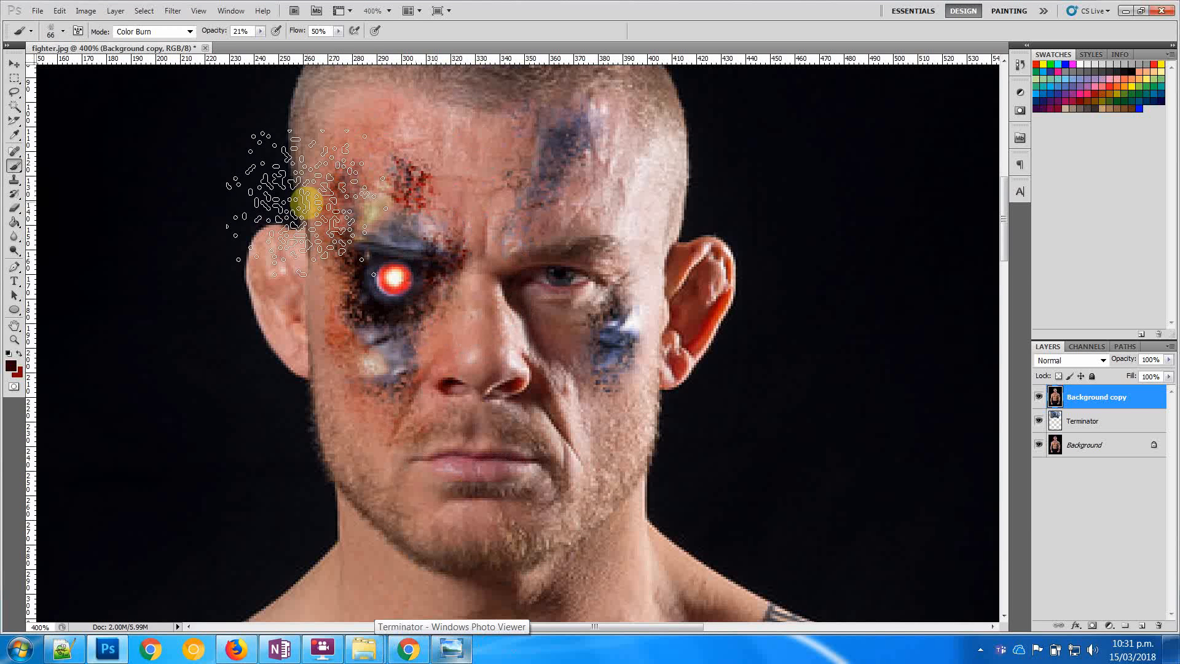
key("v")
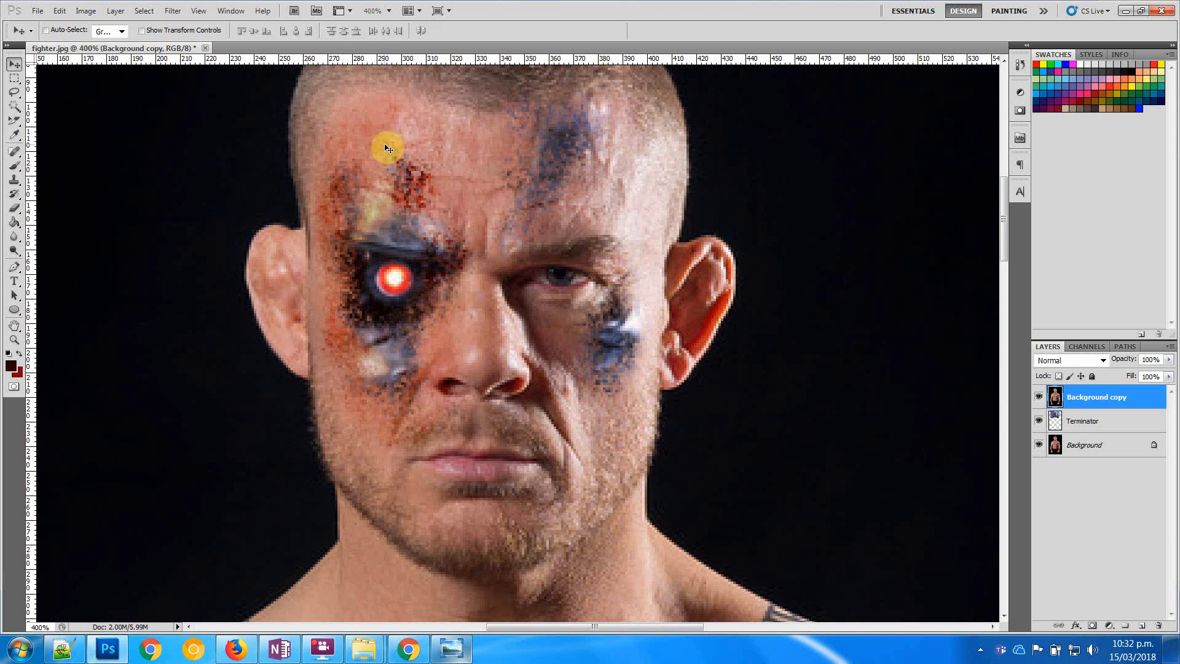
Paint red spatter around the forehead wound above the normal eye and the wound on the cheek below it
key("b")
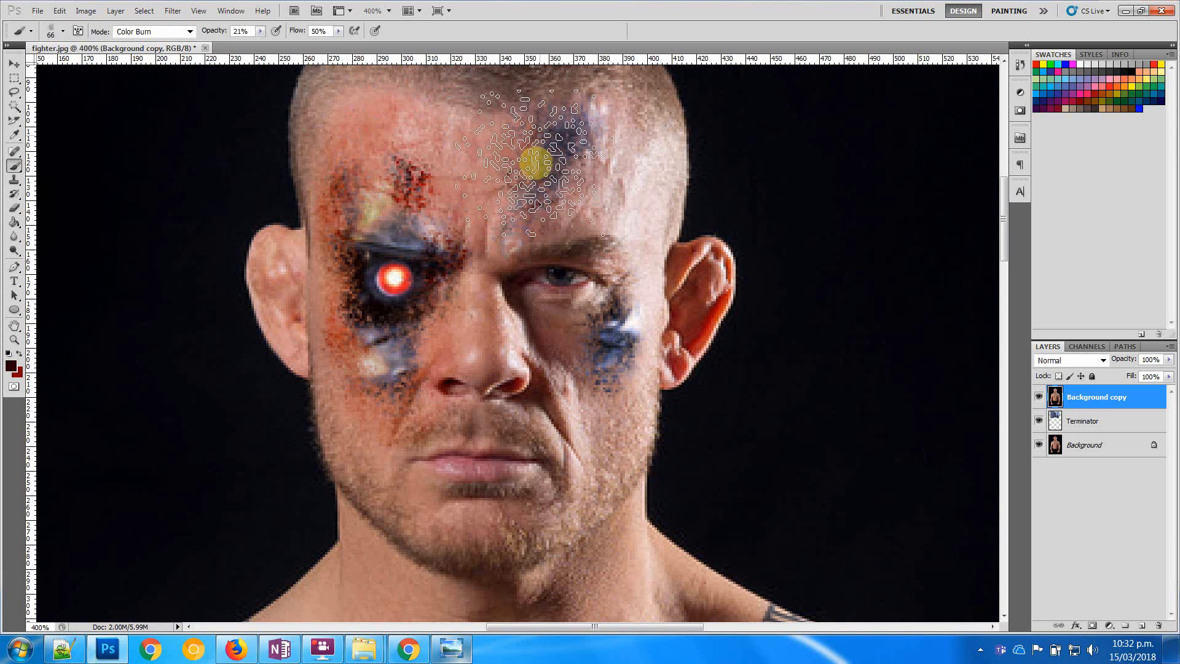
mouse_move(534, 161)
left_mouse_down()
mouse_move(550, 209)
mouse_move(540, 218)
mouse_move(529, 198)
mouse_move(548, 224)
mouse_move(605, 116)
mouse_move(570, 209)
mouse_move(539, 226)
mouse_move(567, 117)
mouse_move(582, 177)
mouse_move(546, 181)
mouse_move(512, 215)
mouse_move(607, 189)
mouse_move(587, 280)
mouse_move(525, 242)
mouse_move(550, 157)
mouse_move(495, 251)
mouse_move(550, 298)
left_mouse_up()
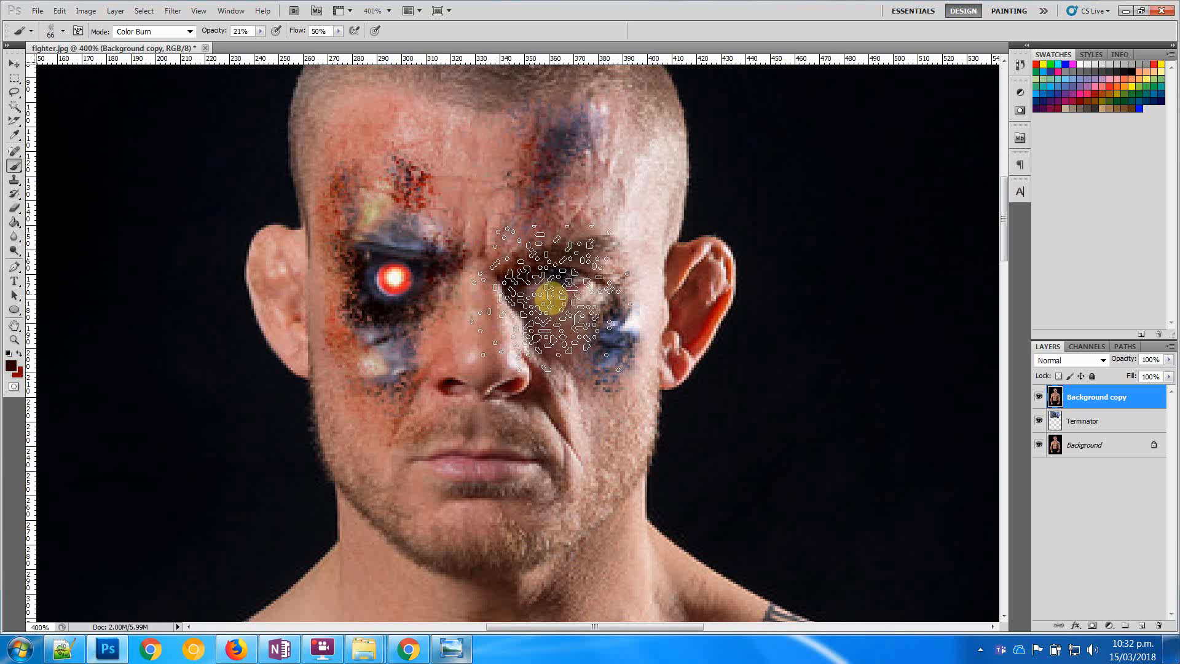
Hide the Background layer and deepen the red spatter on Background copy around the upper forehead wound and the glowing eye
left_click(1041, 431)
left_click(1040, 448)
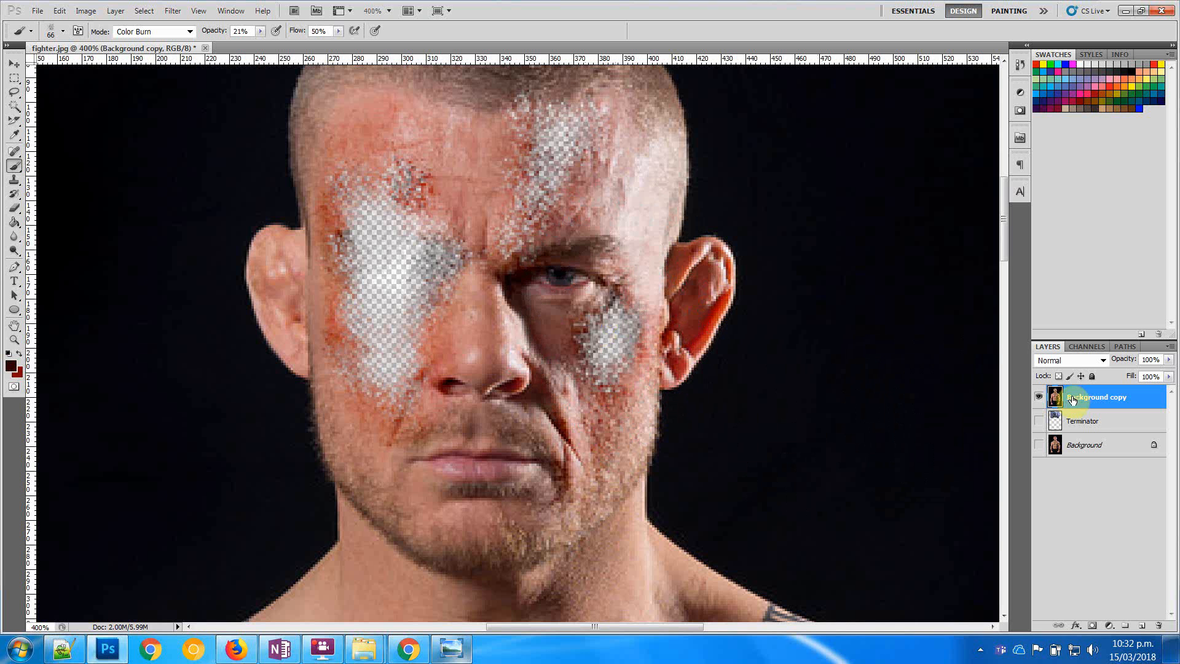
left_click(1039, 420)
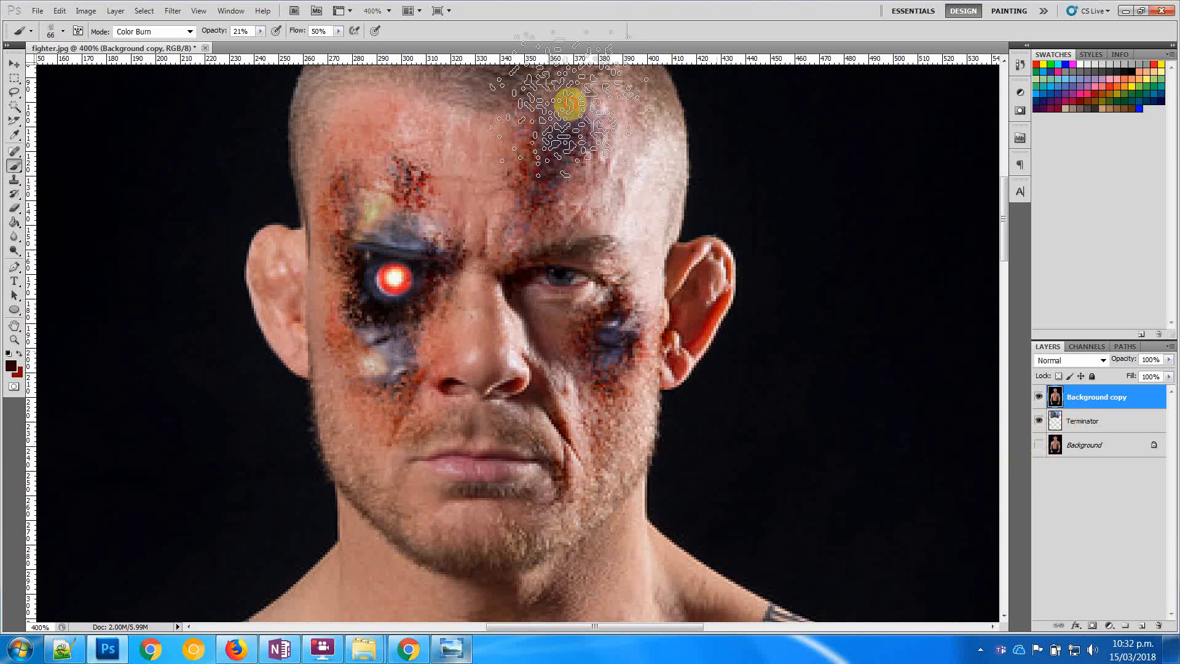
mouse_move(580, 92)
left_mouse_down()
mouse_move(598, 120)
mouse_move(614, 103)
mouse_move(604, 153)
mouse_move(539, 233)
mouse_move(582, 155)
mouse_move(562, 234)
mouse_move(567, 203)
mouse_move(602, 159)
mouse_move(525, 287)
mouse_move(524, 239)
mouse_move(435, 239)
mouse_move(397, 168)
mouse_move(365, 157)
mouse_move(374, 292)
mouse_move(361, 316)
mouse_move(336, 120)
mouse_move(352, 406)
mouse_move(384, 403)
mouse_move(361, 422)
mouse_move(406, 425)
mouse_move(452, 329)
mouse_move(412, 378)
mouse_move(419, 333)
mouse_move(405, 289)
mouse_move(423, 214)
mouse_move(444, 249)
mouse_move(419, 242)
mouse_move(451, 278)
mouse_move(647, 345)
mouse_move(557, 318)
mouse_move(438, 193)
mouse_move(432, 228)
mouse_move(431, 191)
mouse_move(430, 234)
mouse_move(434, 178)
mouse_move(395, 184)
mouse_move(526, 362)
mouse_move(581, 325)
mouse_move(559, 308)
mouse_move(667, 421)
mouse_move(600, 271)
mouse_move(592, 303)
mouse_move(508, 179)
mouse_move(566, 138)
mouse_move(526, 127)
mouse_move(530, 313)
mouse_move(363, 158)
mouse_move(334, 219)
mouse_move(342, 276)
mouse_move(321, 310)
mouse_move(395, 378)
mouse_move(366, 371)
mouse_move(390, 408)
mouse_move(434, 304)
left_mouse_up()
Check the whole portrait at 100%, and add more red spatter to the forehead above the glowing eye
key("z")
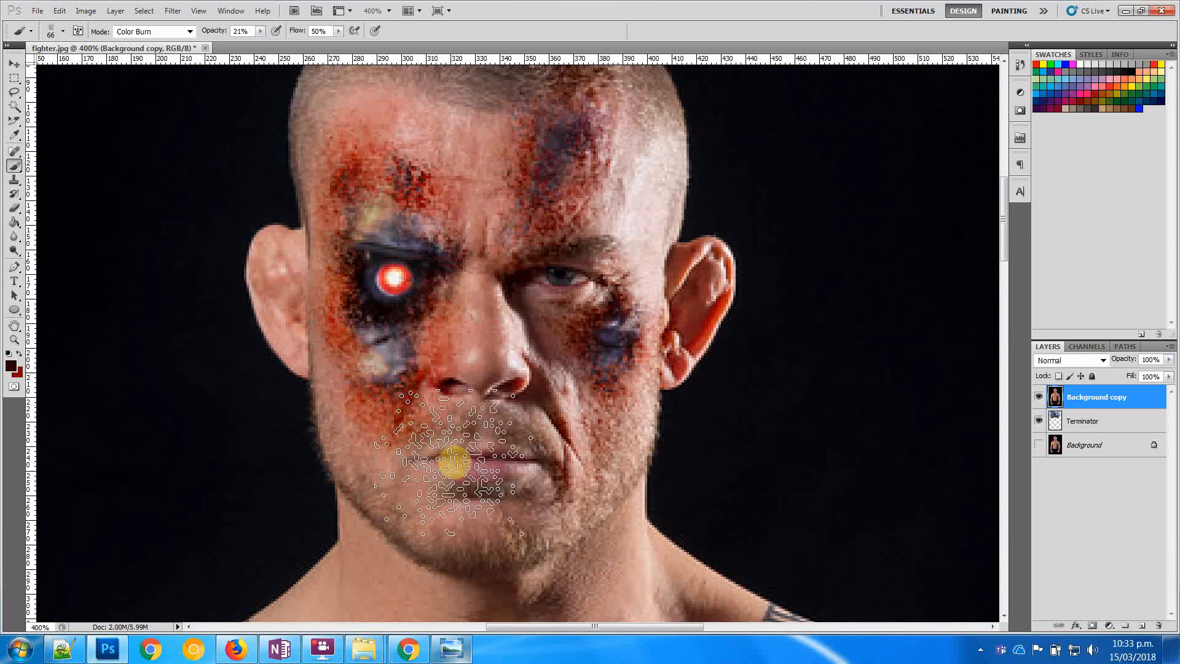
left_click(529, 426, "alt")
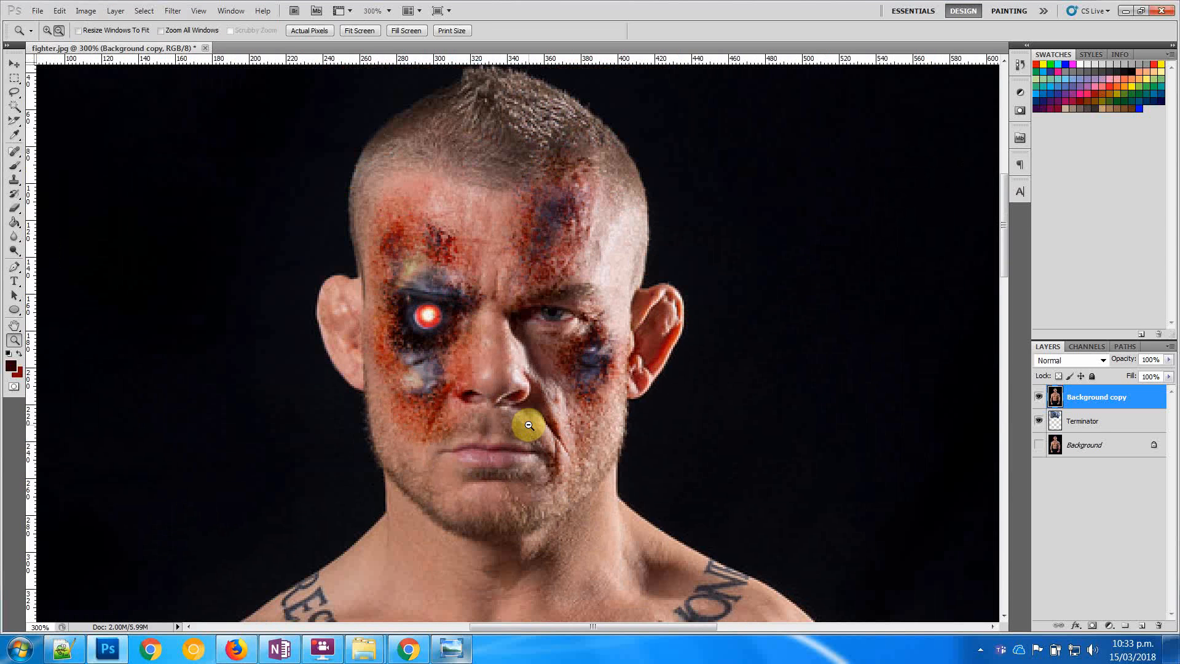
left_click(544, 315, "alt")
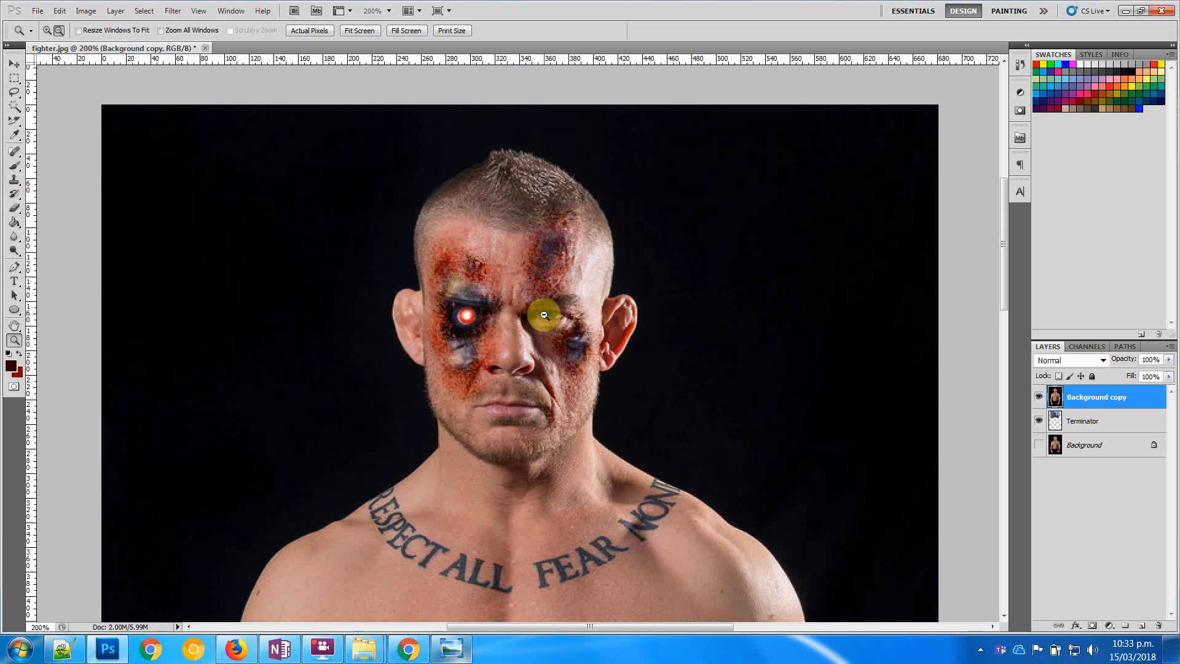
left_click(531, 326, "alt")
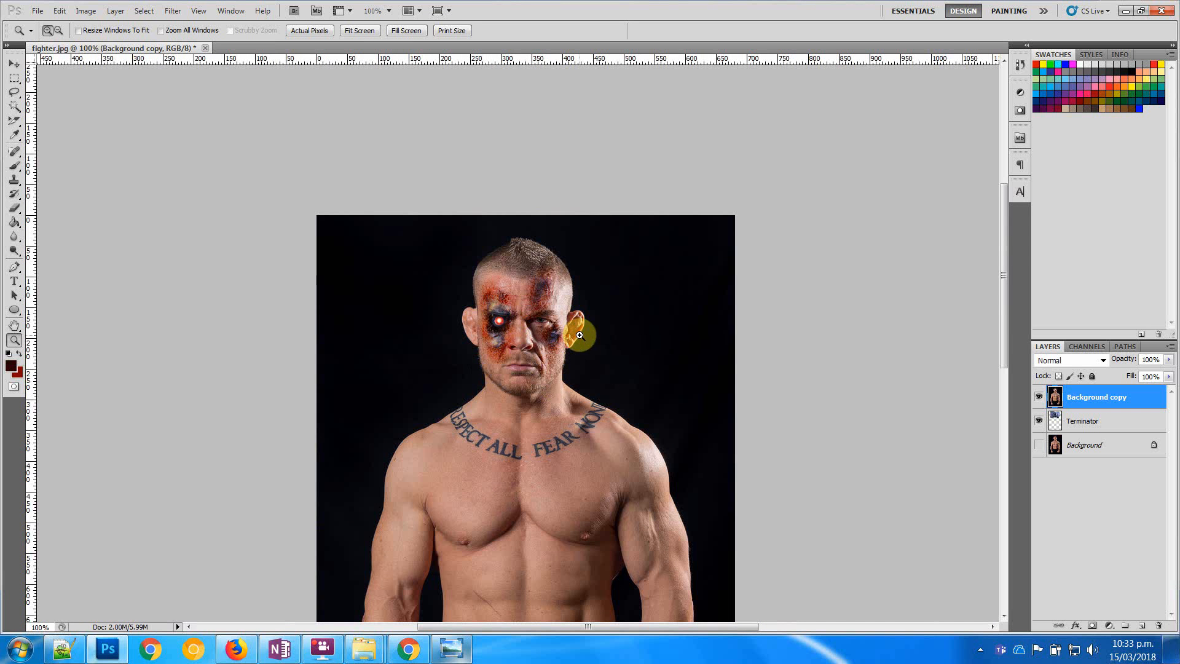
left_click(507, 300)
left_click(507, 300)
left_click(507, 300)
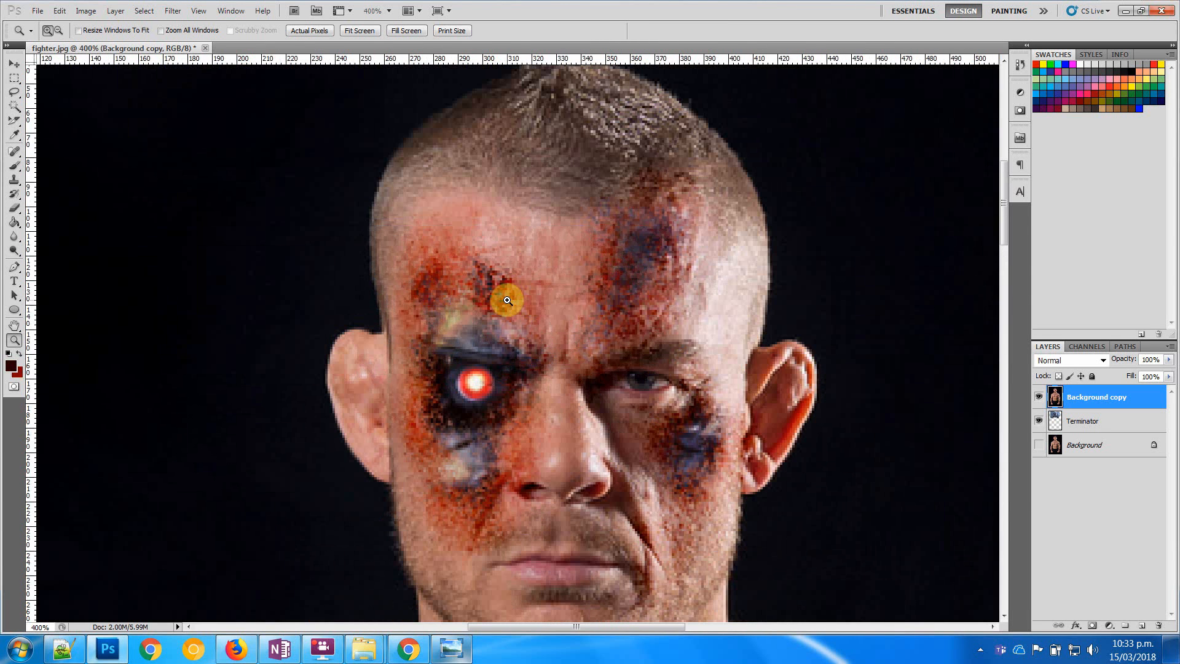
key("b")
mouse_move(500, 295)
left_mouse_down()
mouse_move(499, 232)
mouse_move(484, 227)
mouse_move(473, 244)
mouse_move(498, 250)
left_mouse_up()
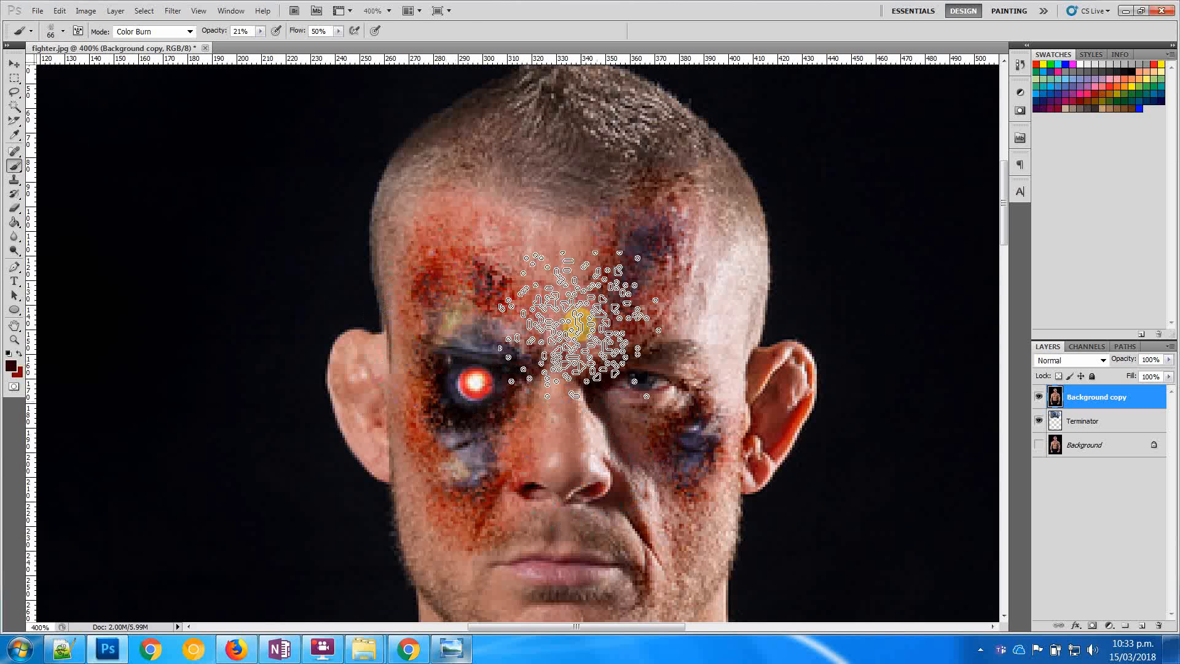
Darken the spatter around the forehead wound above the normal eye and extend it up into the hairline
key("z")
left_click(581, 316, "alt")
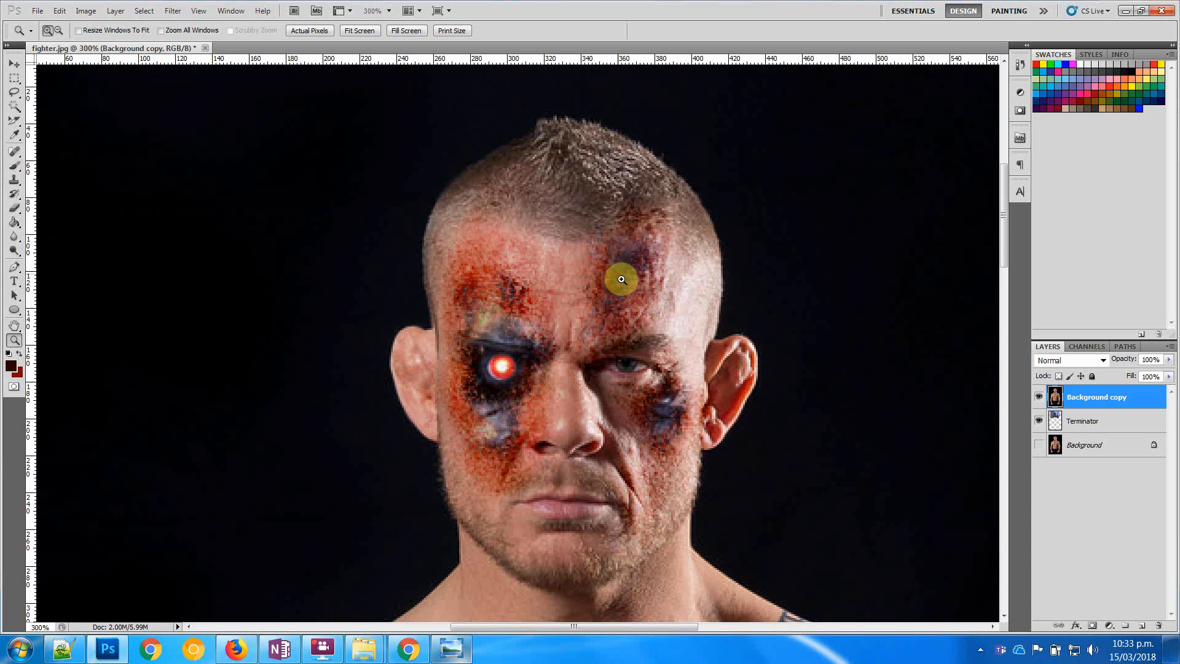
key("b")
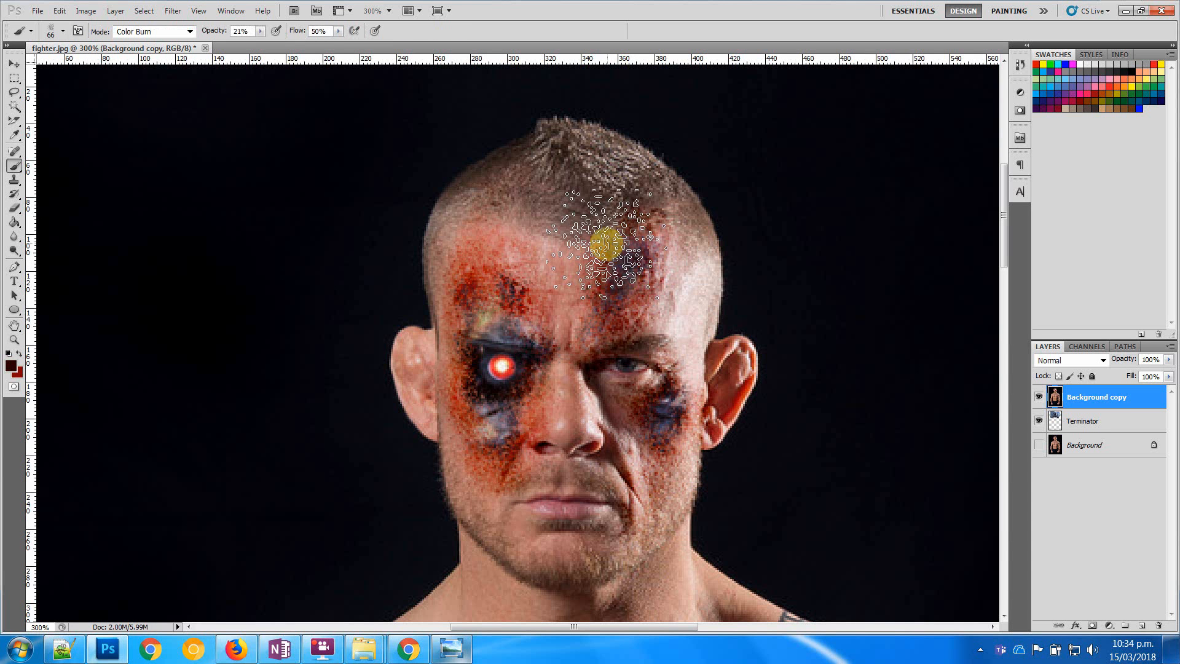
mouse_move(655, 280)
left_mouse_down()
mouse_move(578, 222)
mouse_move(561, 287)
mouse_move(594, 236)
mouse_move(694, 249)
mouse_move(649, 301)
mouse_move(658, 215)
mouse_move(632, 216)
mouse_move(658, 328)
mouse_move(665, 220)
mouse_move(633, 198)
mouse_move(661, 341)
left_mouse_up()
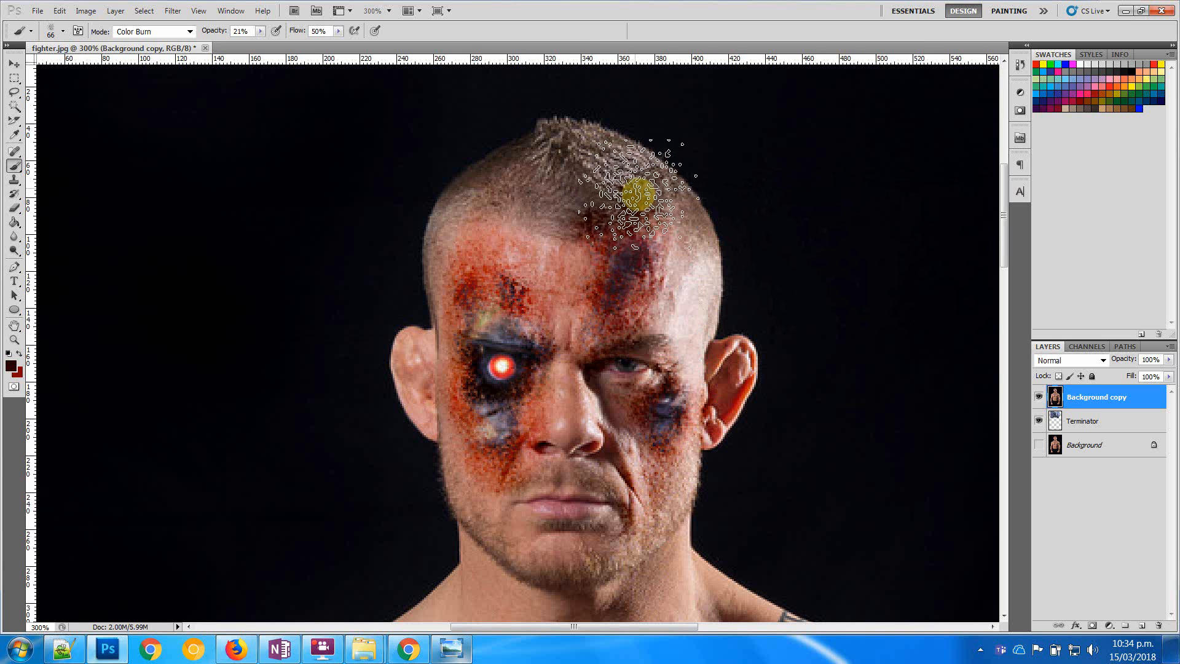
mouse_move(661, 225)
left_mouse_down()
mouse_move(724, 342)
mouse_move(633, 185)
left_mouse_up()
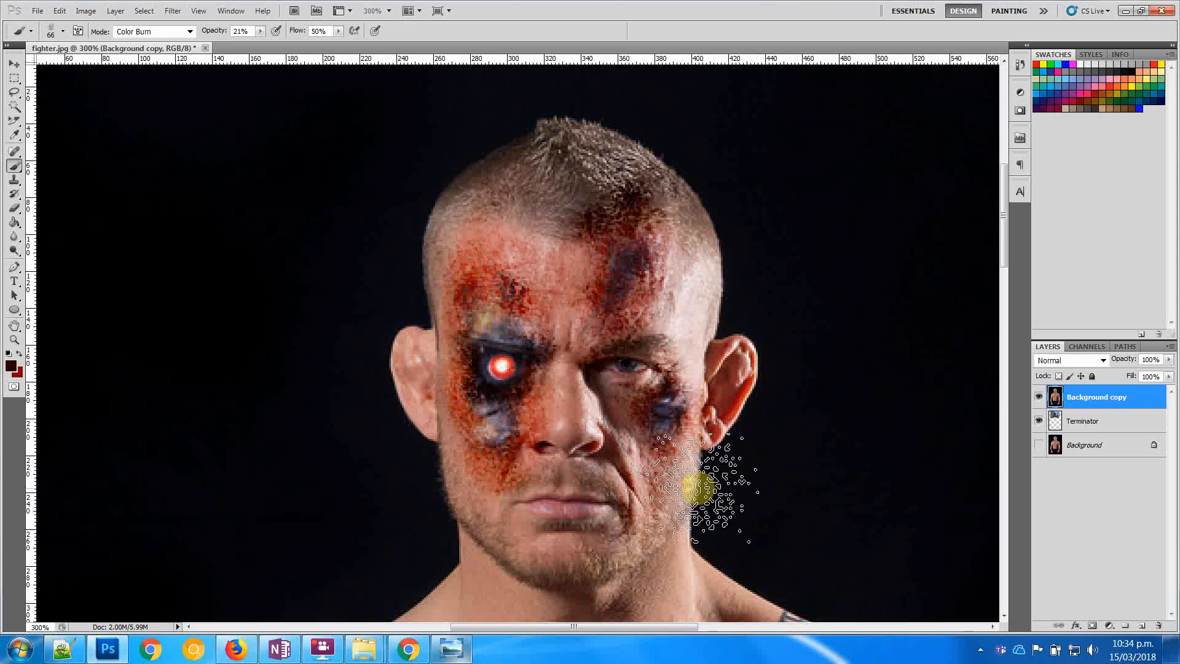
Examine the painted damage on the portrait at 200% and the glowing eye in extreme close-up
key("z")
left_click(699, 487, "alt")
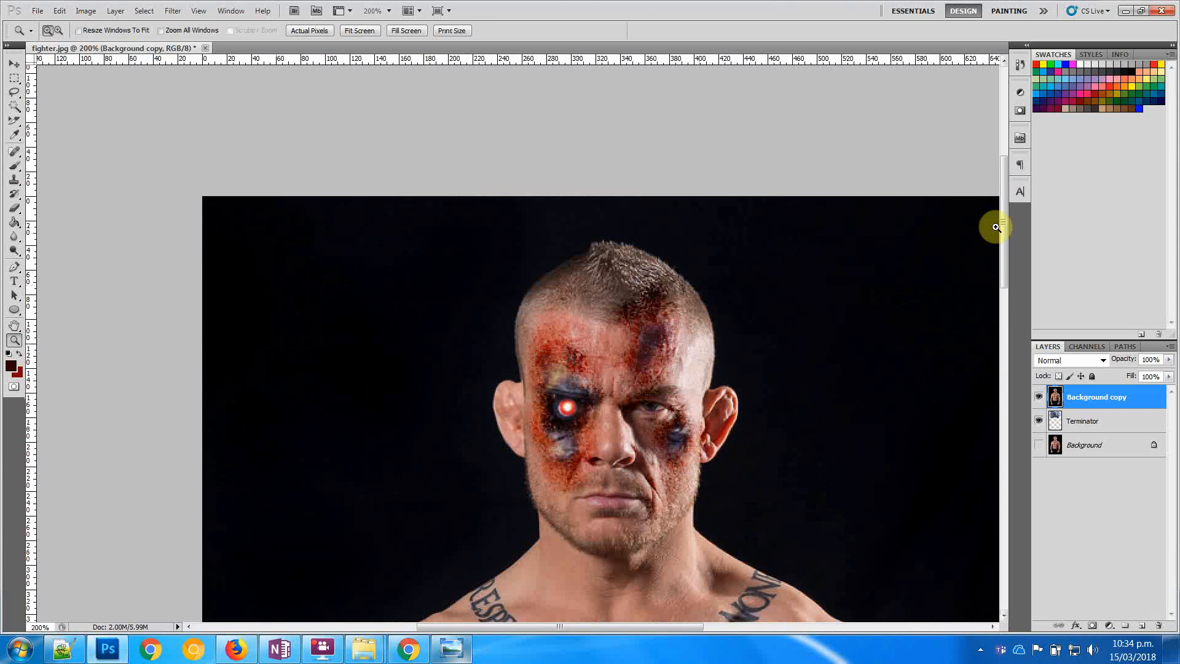
left_click_drag(1004, 228, 998, 265)
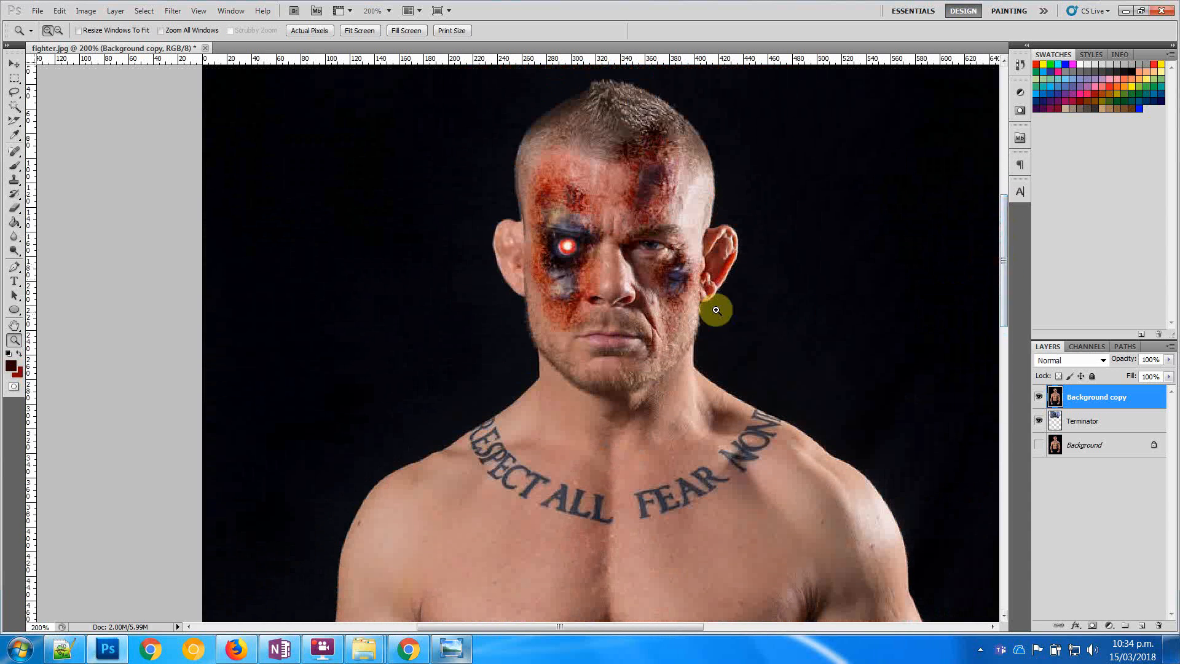
left_click(560, 261)
left_click_drag(572, 252, 585, 239)
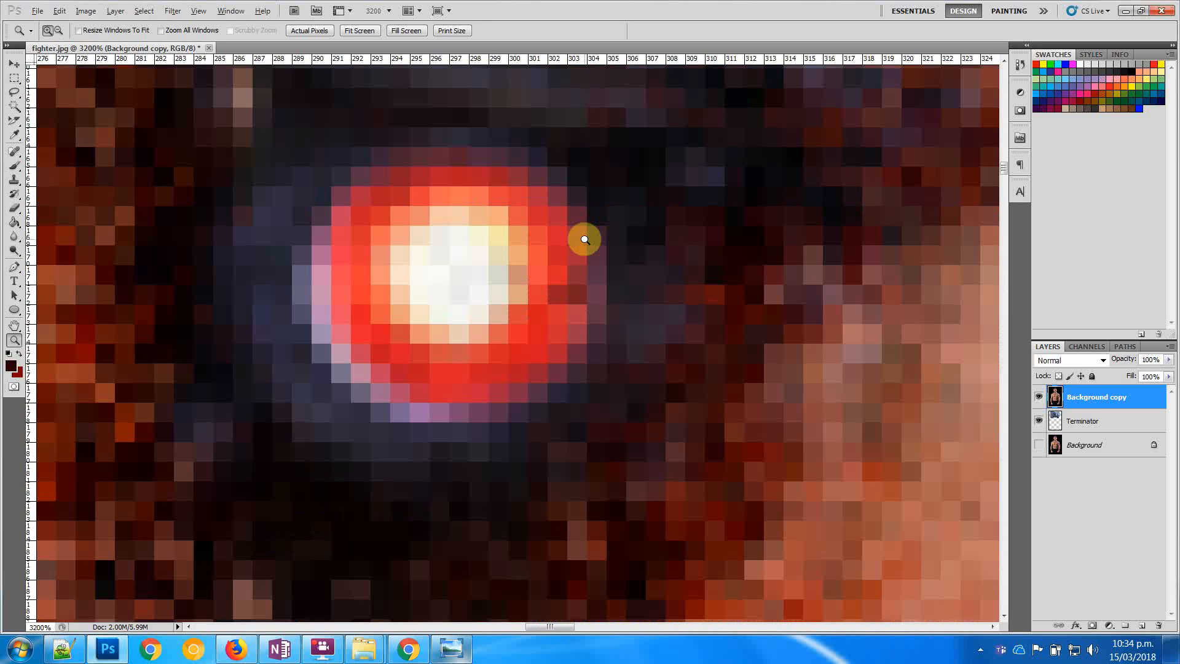
left_click(584, 239, "alt")
left_click(584, 239, "alt")
left_click(584, 239, "alt")
left_click(585, 239, "alt")
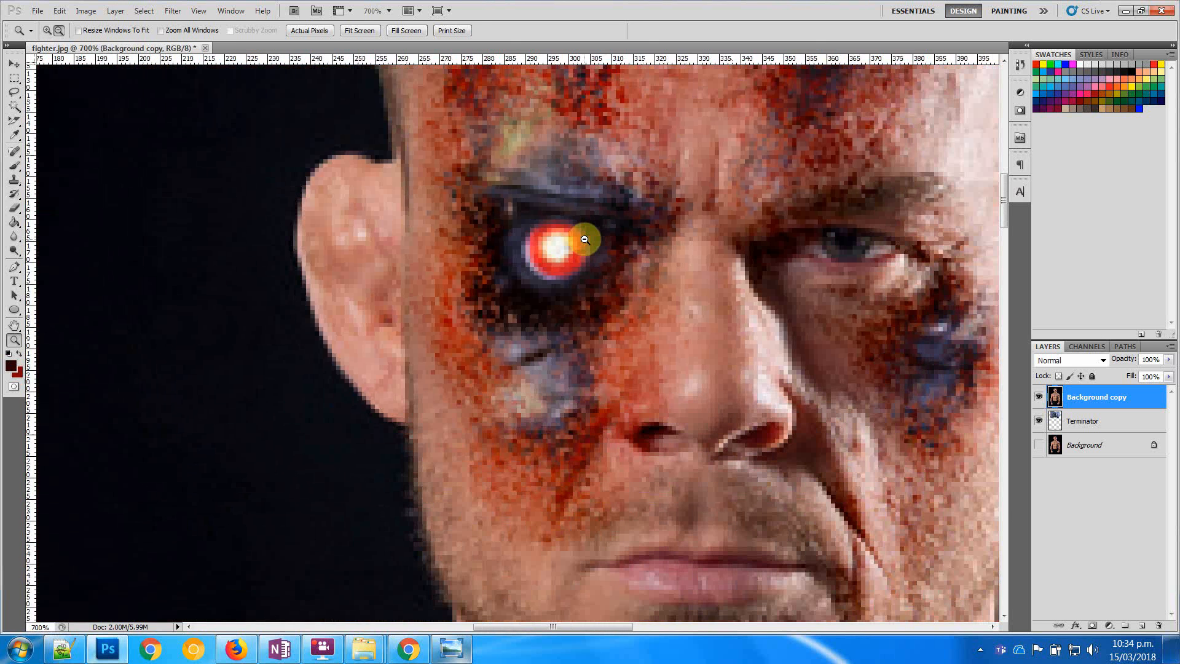
left_click(585, 239, "alt")
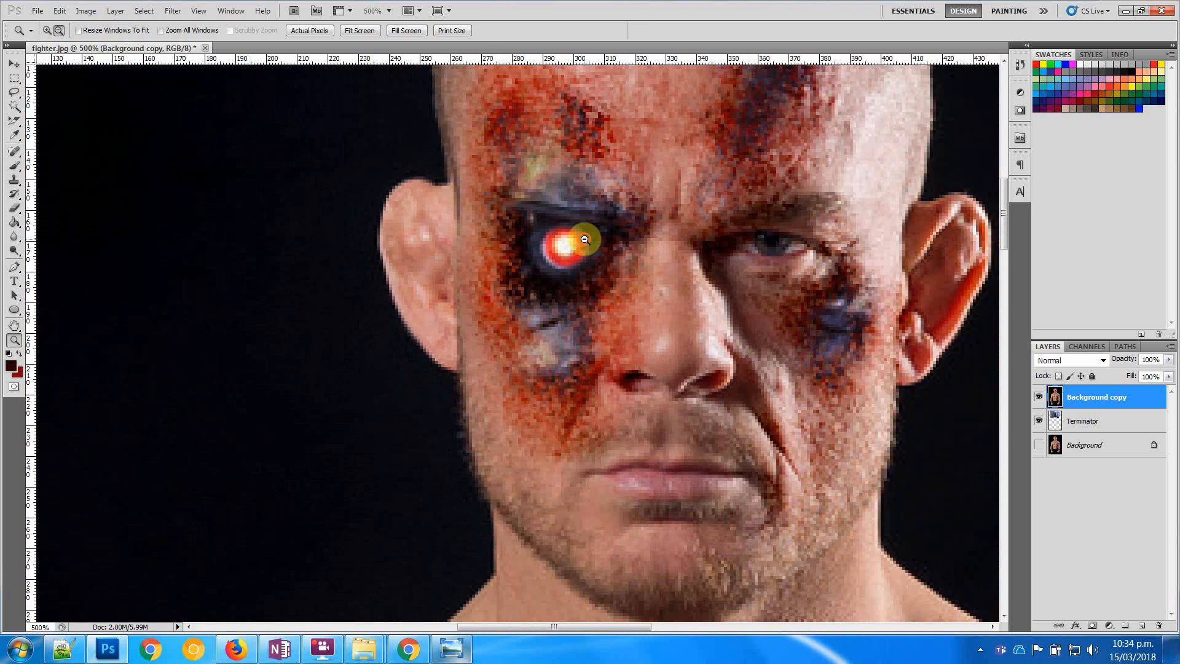
left_click(585, 239, "alt")
Set the Eraser to a hard round 10 px tip and erase the skin layer just above and below the glowing eye
key("b")
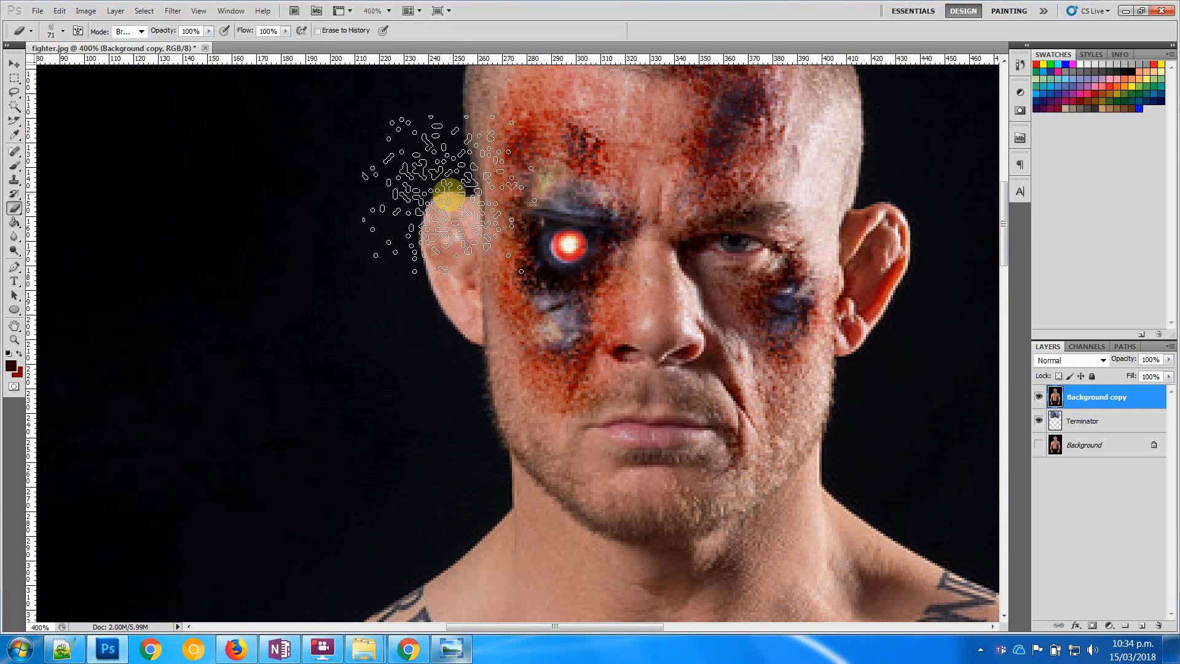
left_click(64, 34)
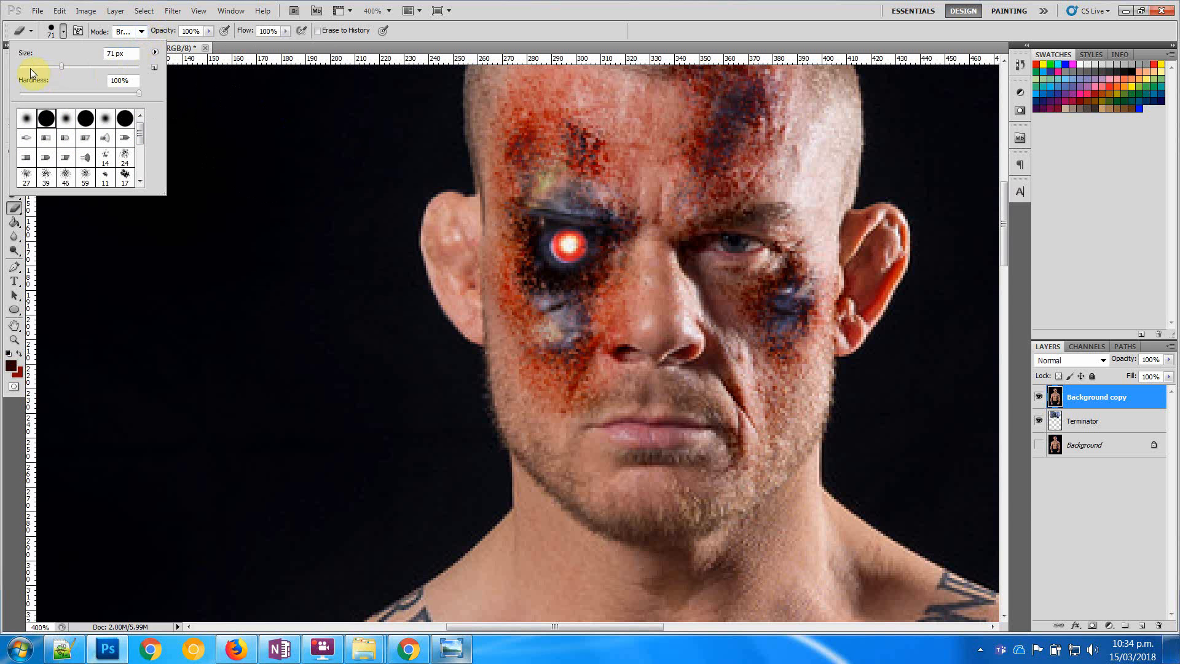
left_click(581, 232)
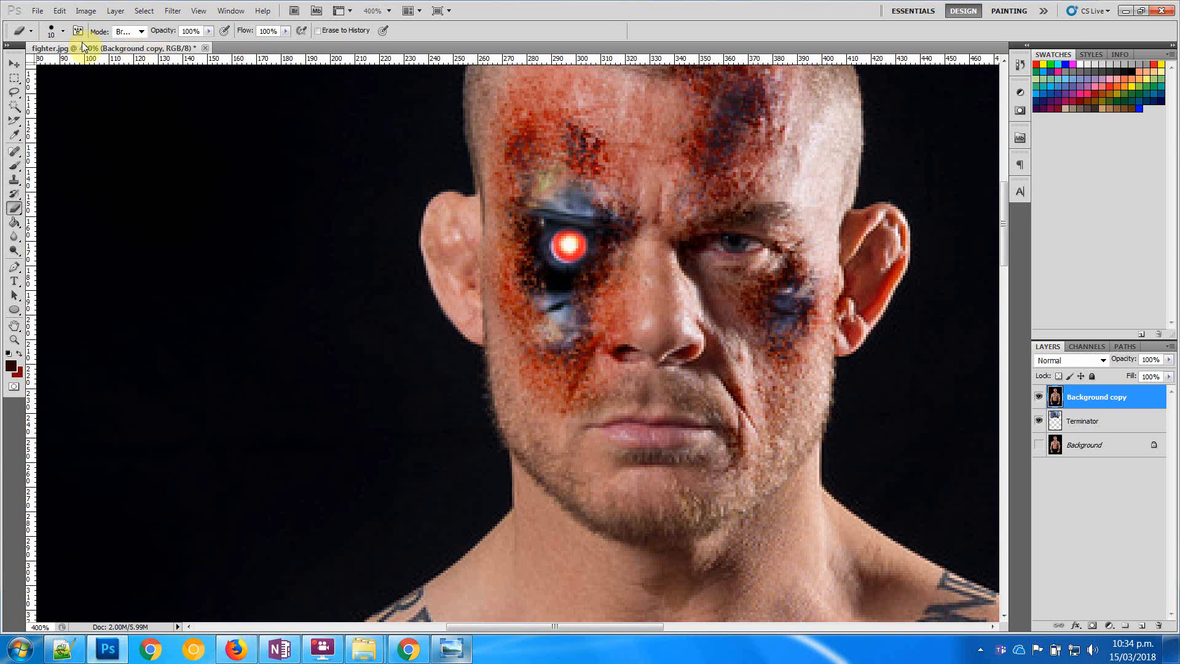
Reduce the Eraser to 6 px and clear more of the skin layer over the forehead wound and the glowing eye's socket
left_click(64, 32)
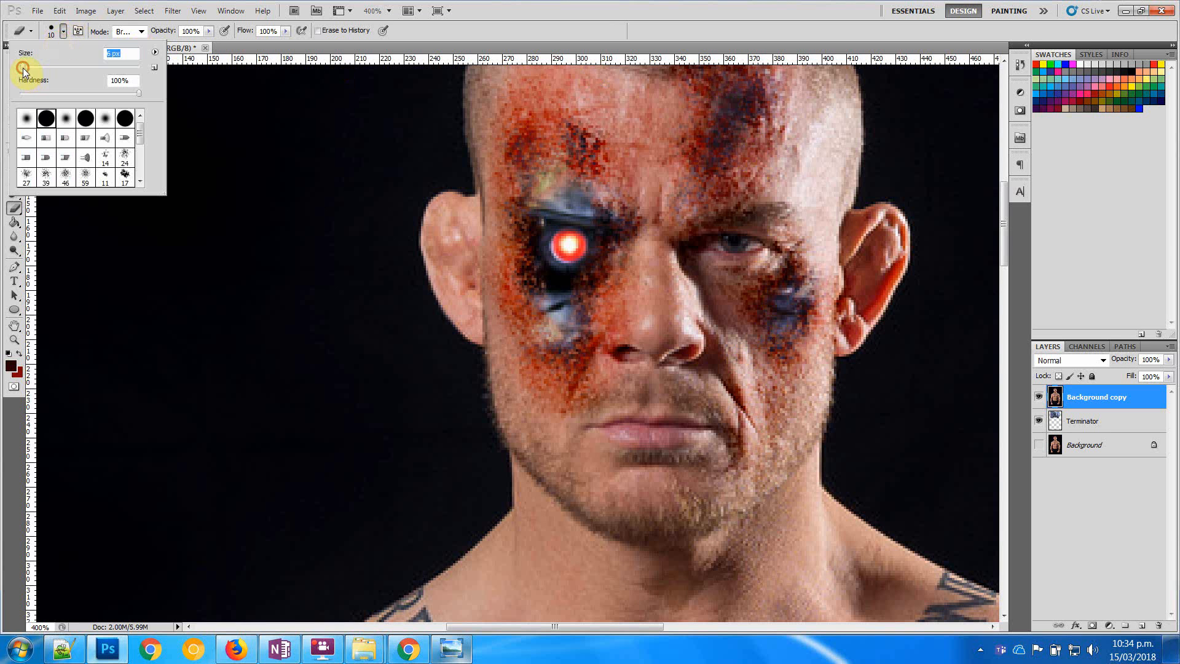
left_click(737, 101)
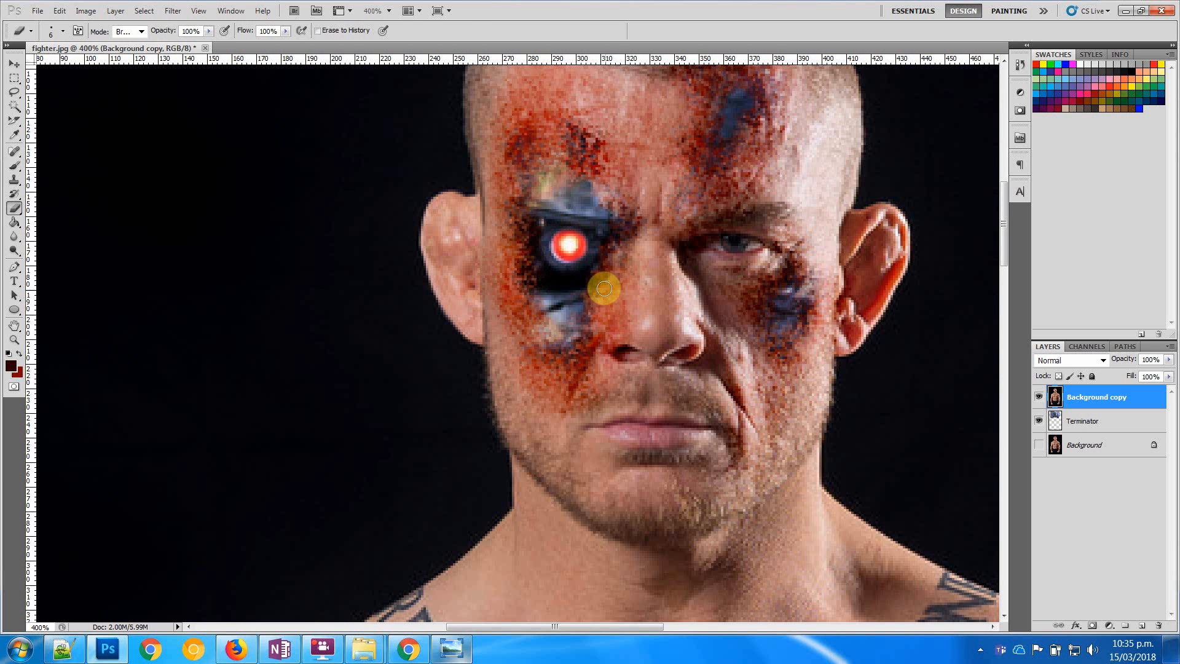
key("z")
left_click(602, 287, "alt")
left_click(604, 287, "alt")
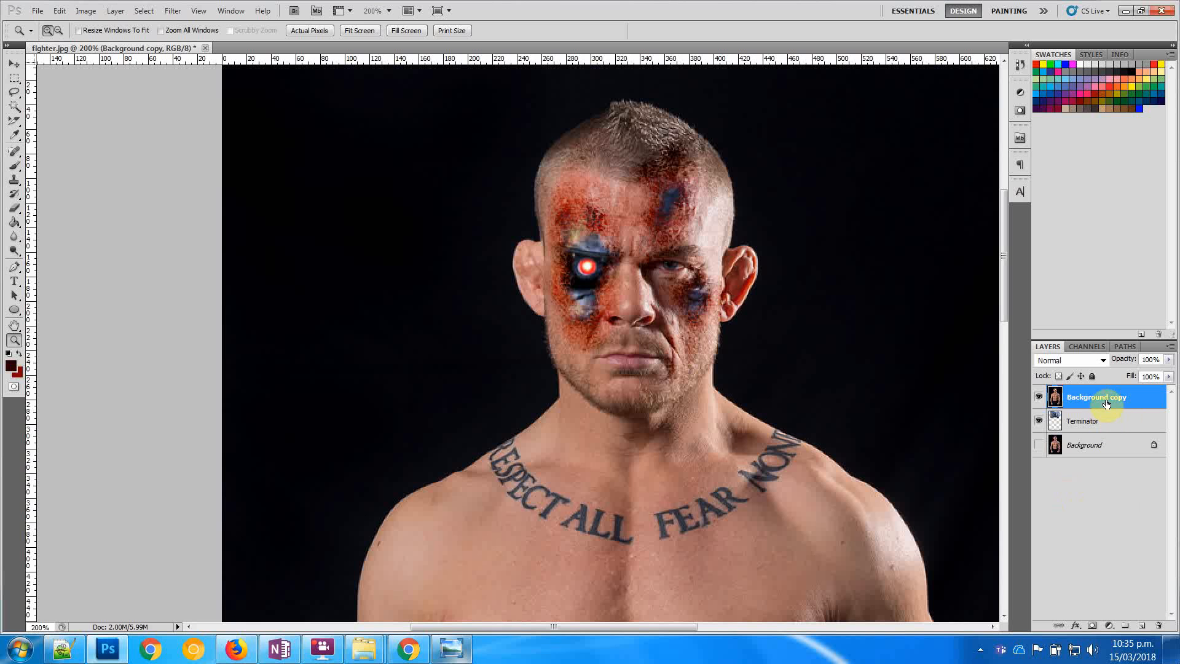
Add a new layer above Background copy and set the Brush tool's blending mode to Normal
left_click(1145, 625)
key("b")
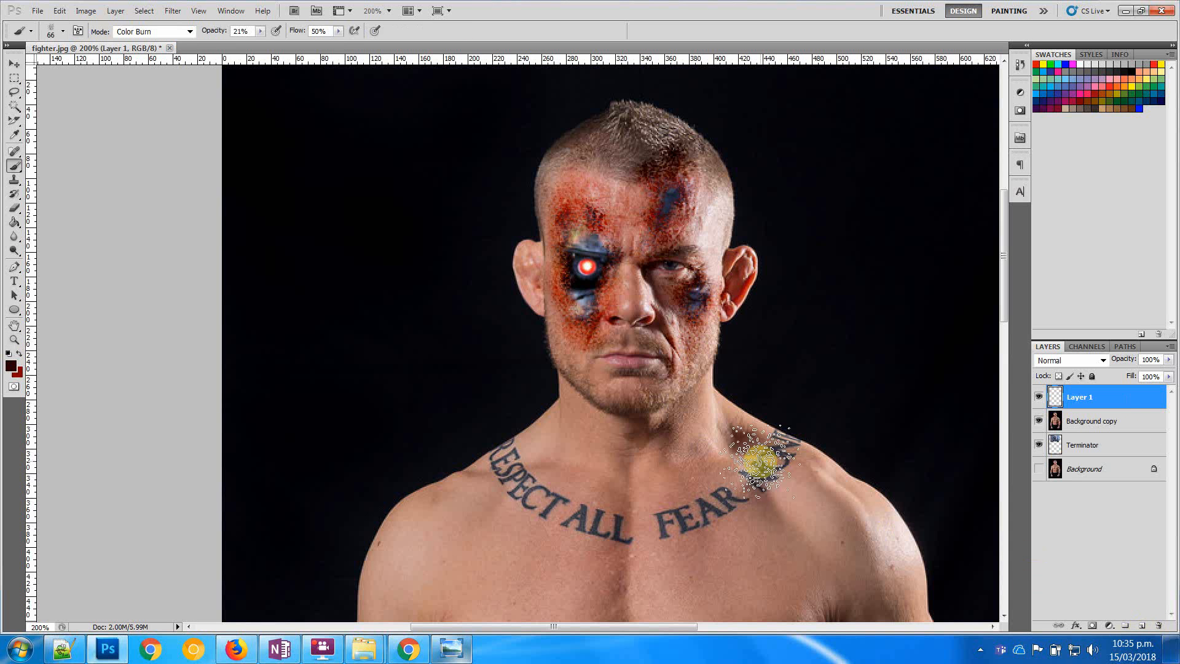
left_click(181, 32)
left_click(167, 45)
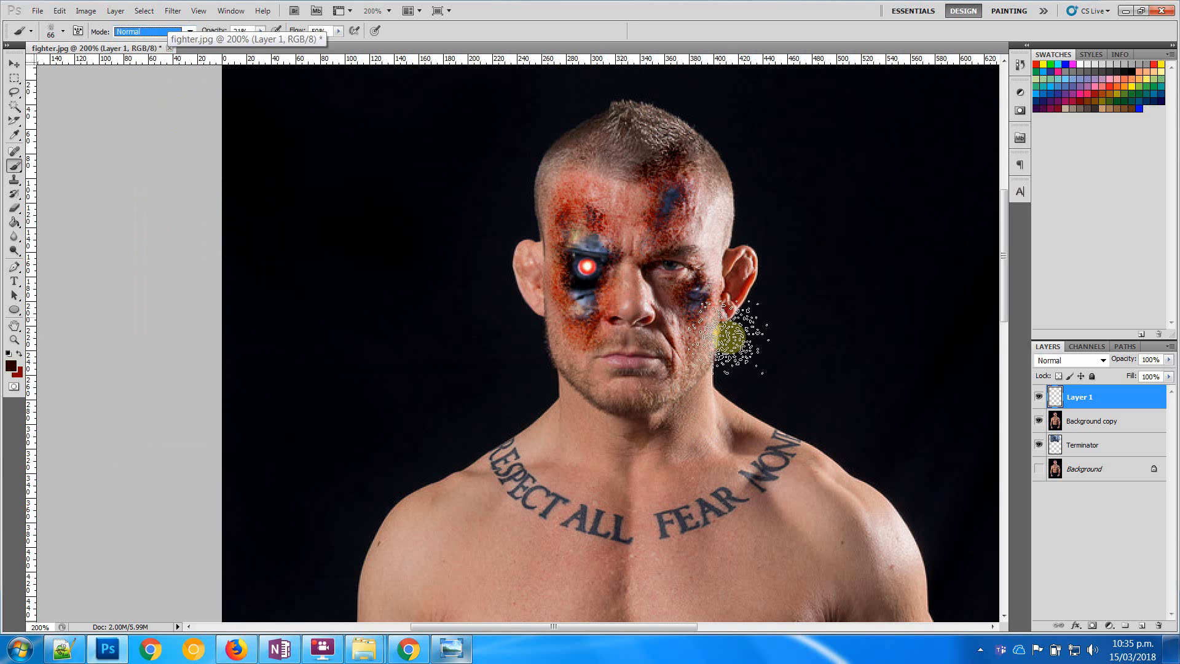
Sample the orange-red of the glowing eye as the foreground colour for painting on the new layer
left_click(588, 268, "alt")
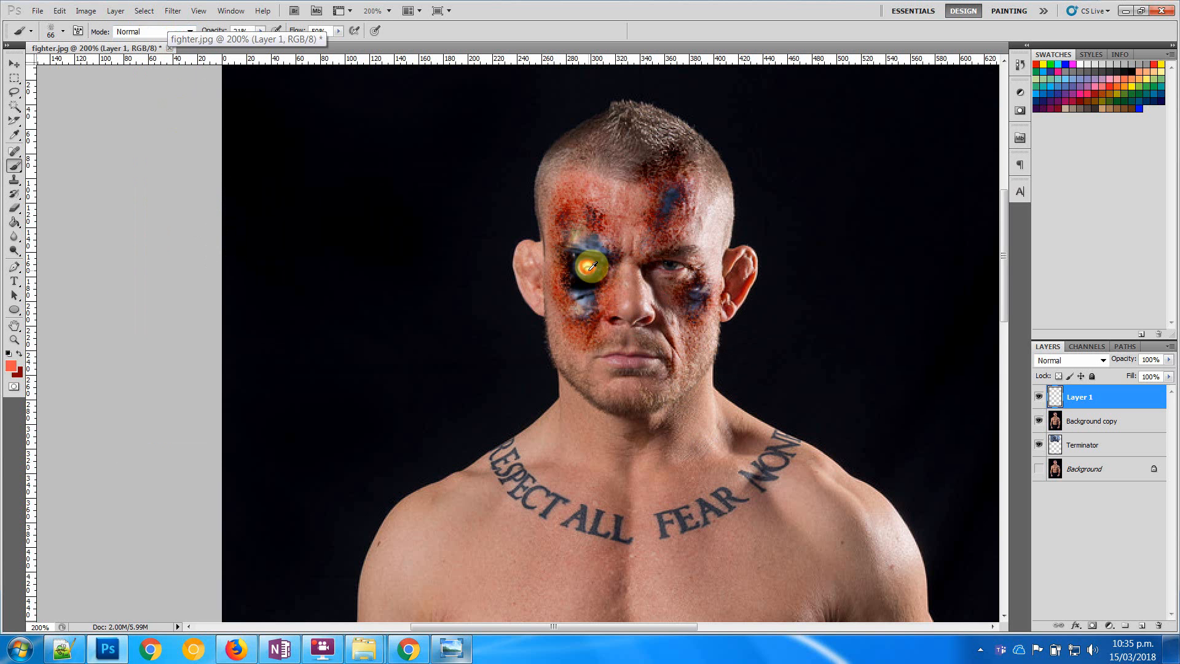
key("z")
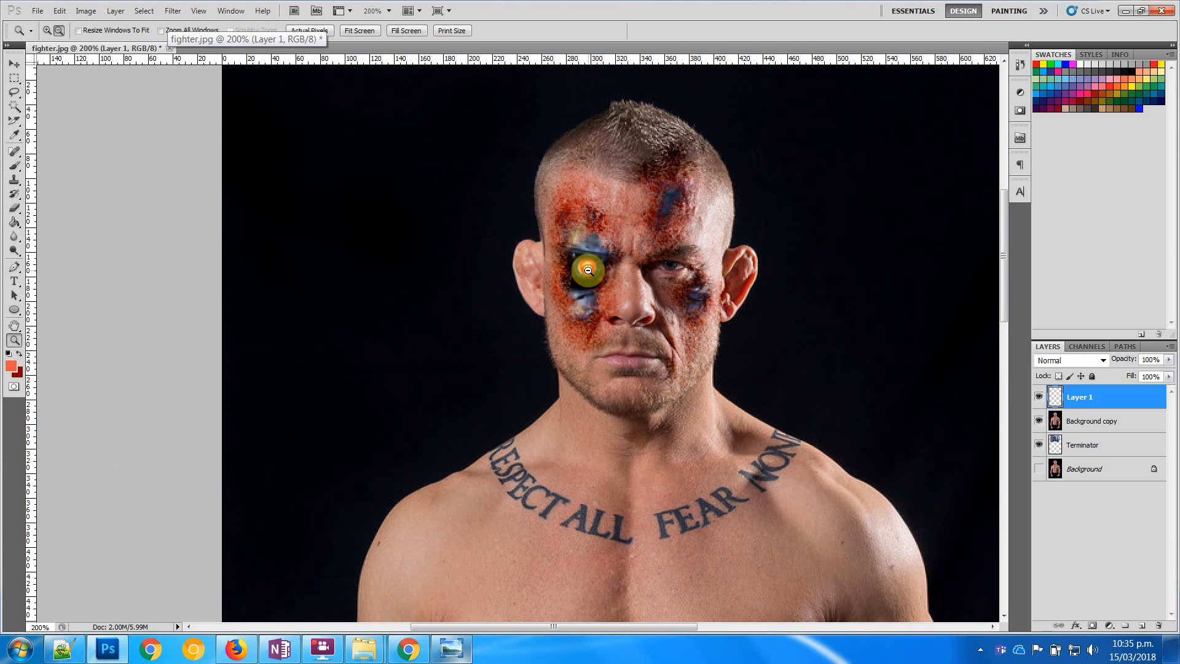
left_click(588, 270, "alt")
left_click(588, 271)
left_click(589, 271)
left_click(588, 270)
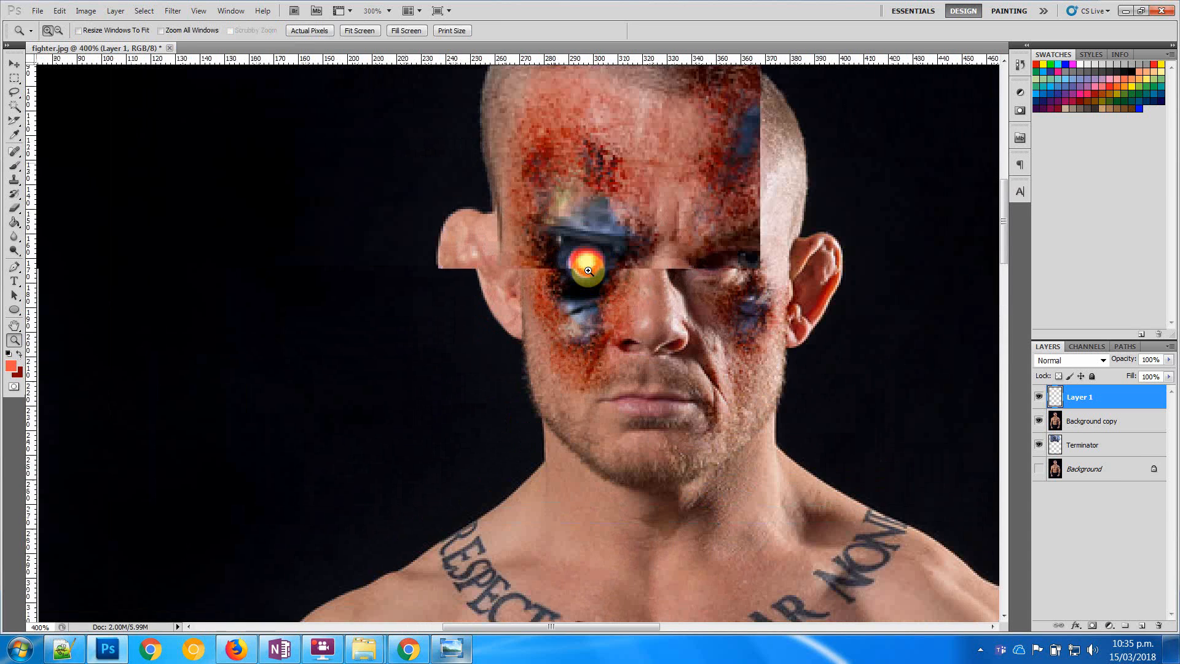
Set the Brush tool's foreground colour to black
left_click(589, 270)
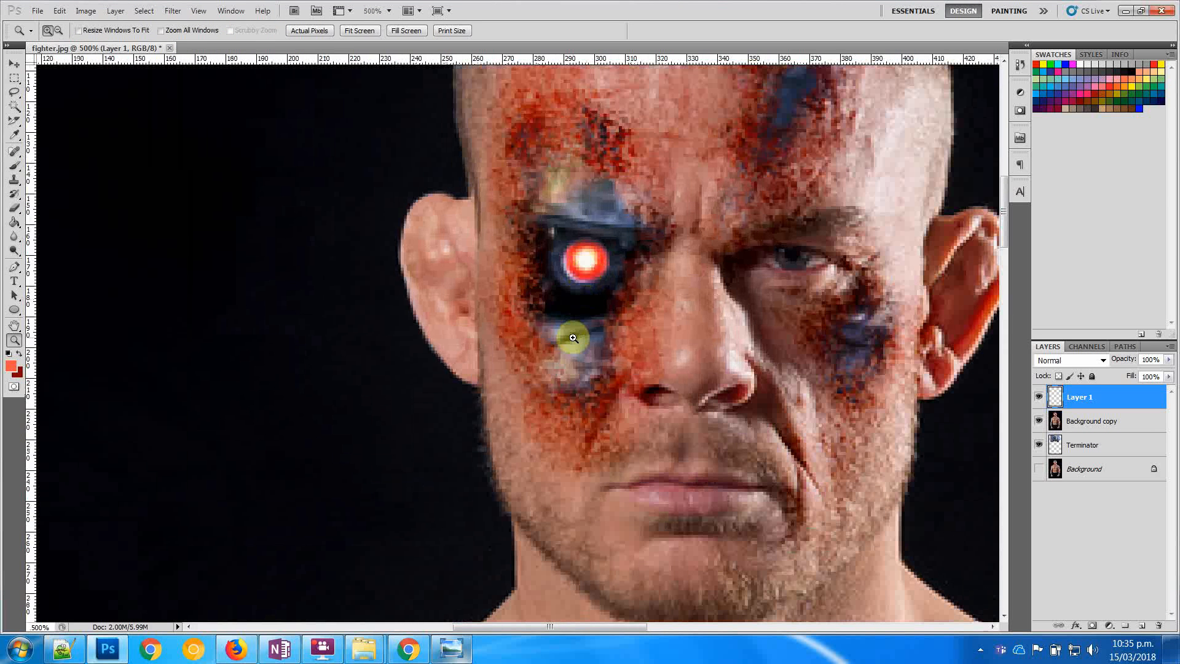
key("b")
left_click(10, 369)
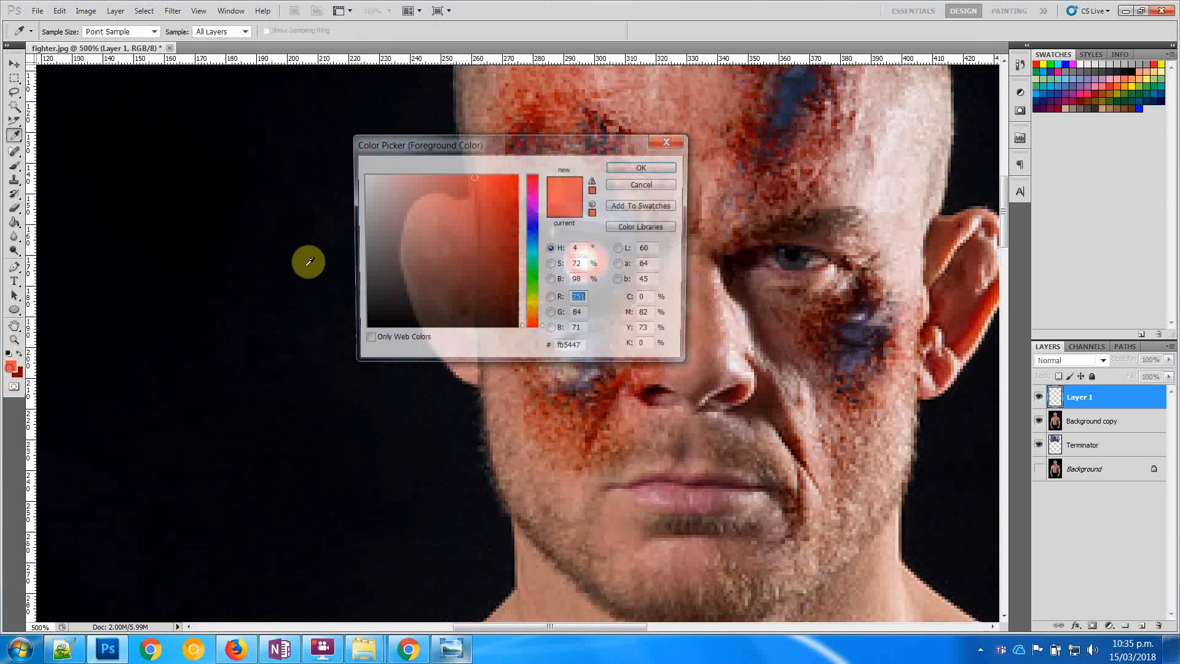
left_click(678, 167)
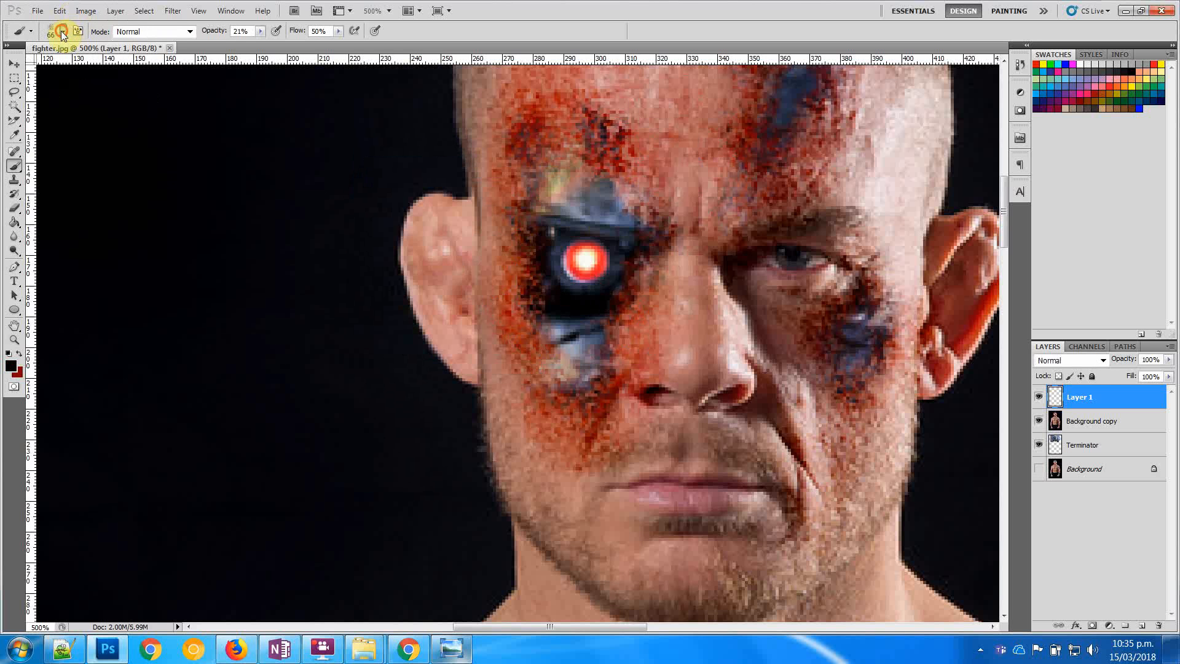
Reduce the spatter brush to 15 px and paint a light black stroke just above the glowing eye on Layer 1
left_click(62, 31)
left_click_drag(33, 66, 29, 66)
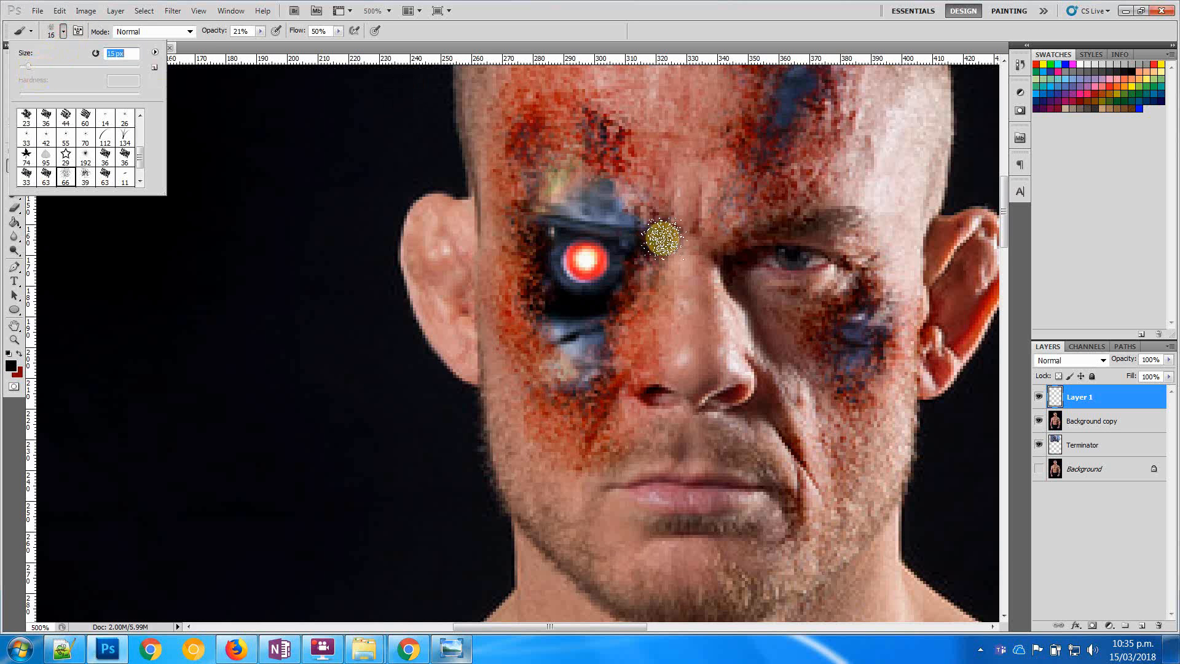
left_click(616, 190)
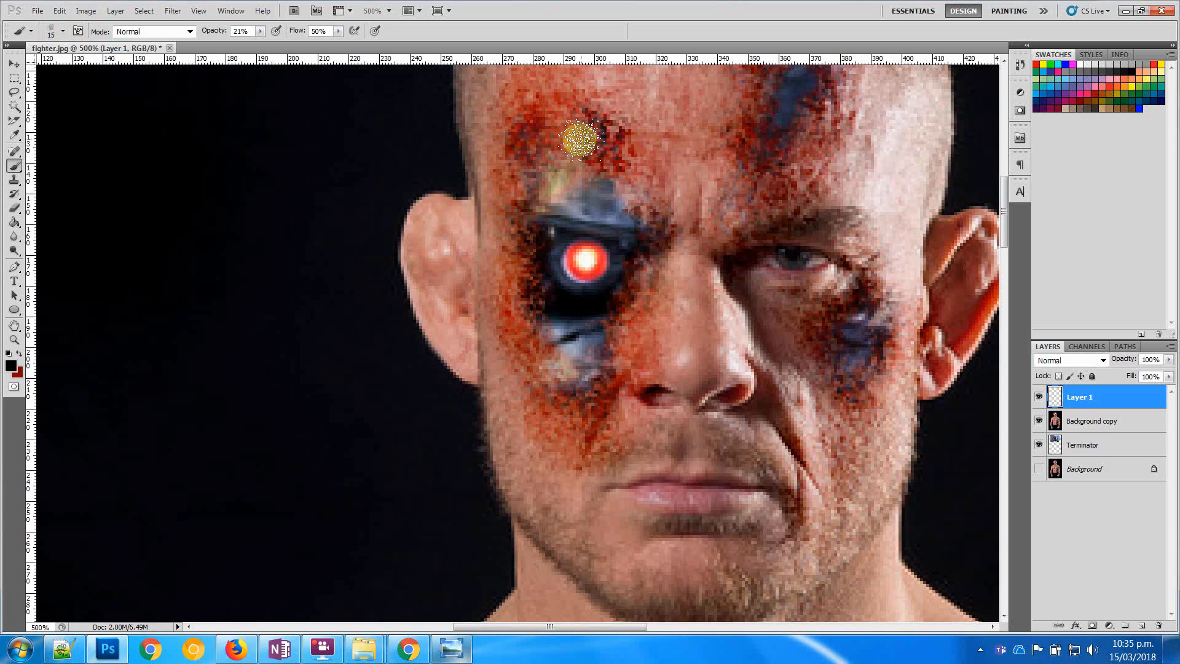
Raise the brush opacity to 52% and the flow to 100%, painting more black over the blue metal above the glowing eye
left_click_drag(263, 36, 279, 43)
left_click(620, 190)
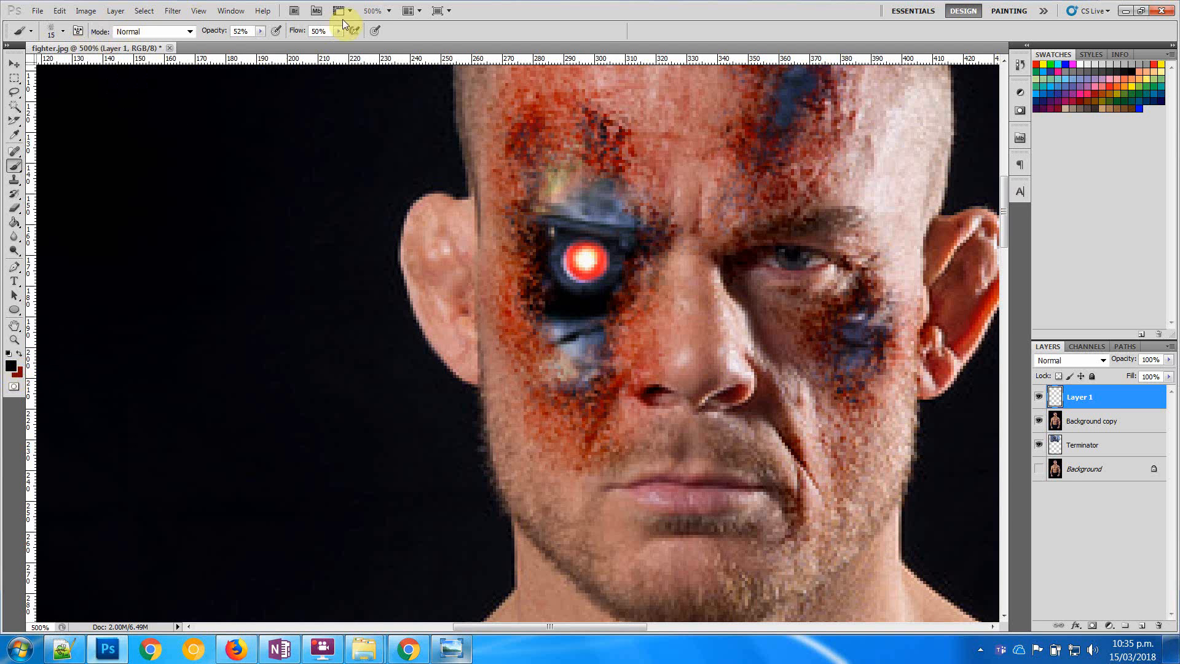
left_click_drag(366, 43, 370, 43)
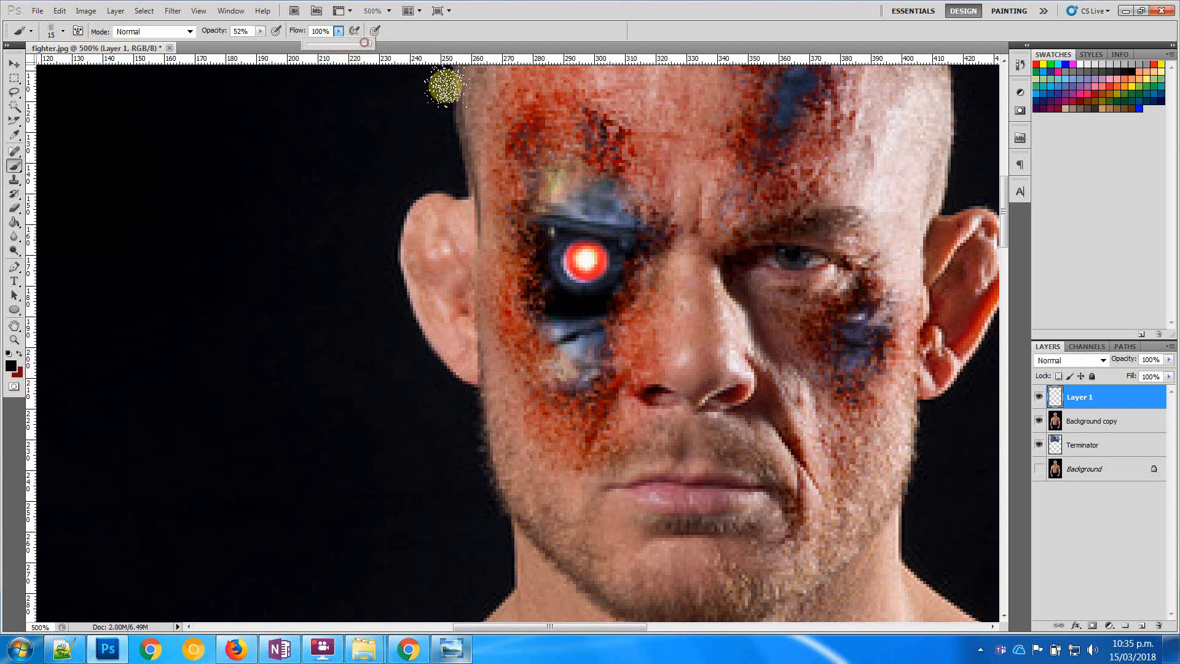
left_click(619, 176)
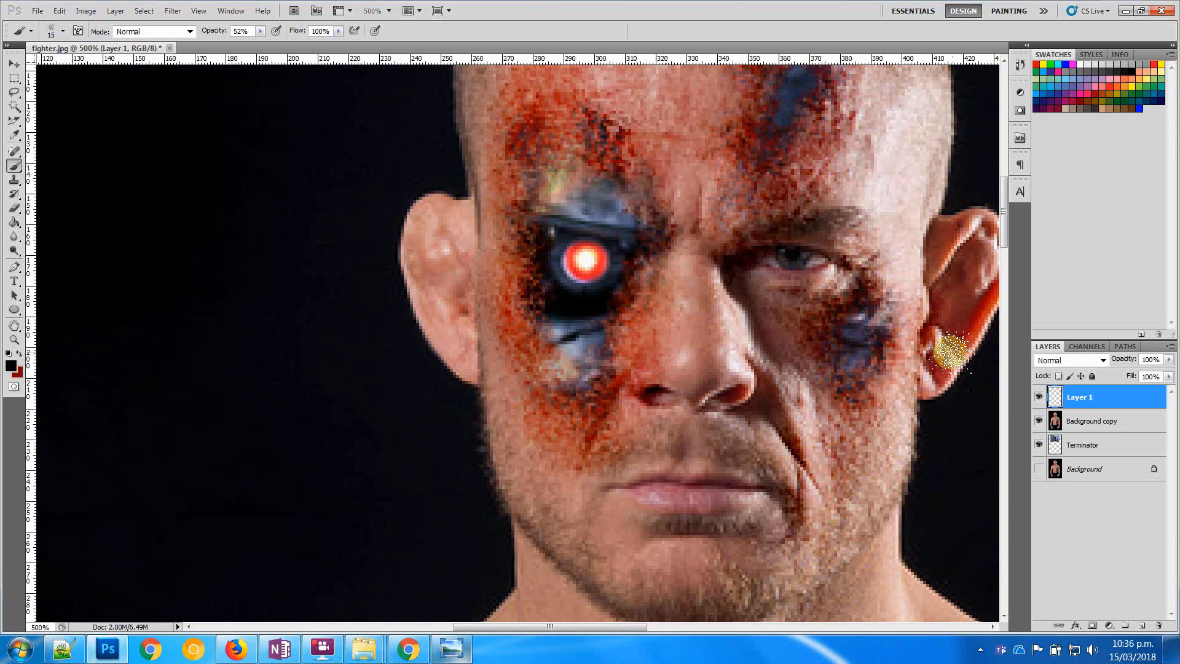
Check Layer 1's strokes with Background copy and Terminator hidden, and make those two layers and Background visible
left_click(1039, 421)
left_click(1039, 444)
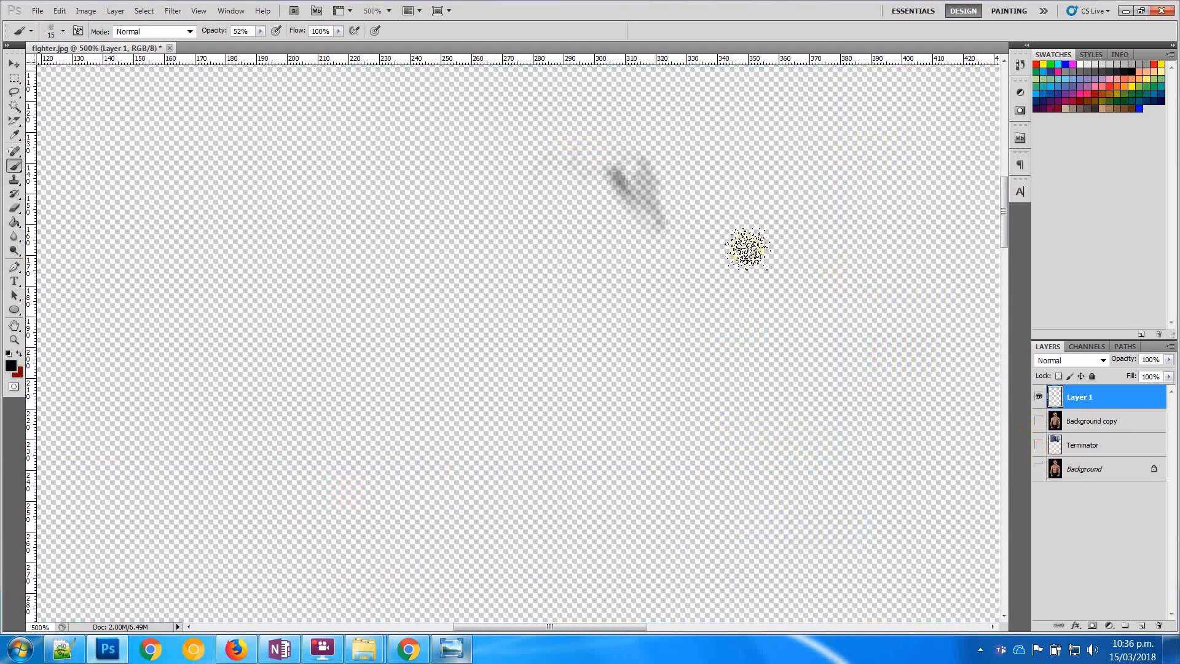
left_click(1041, 424)
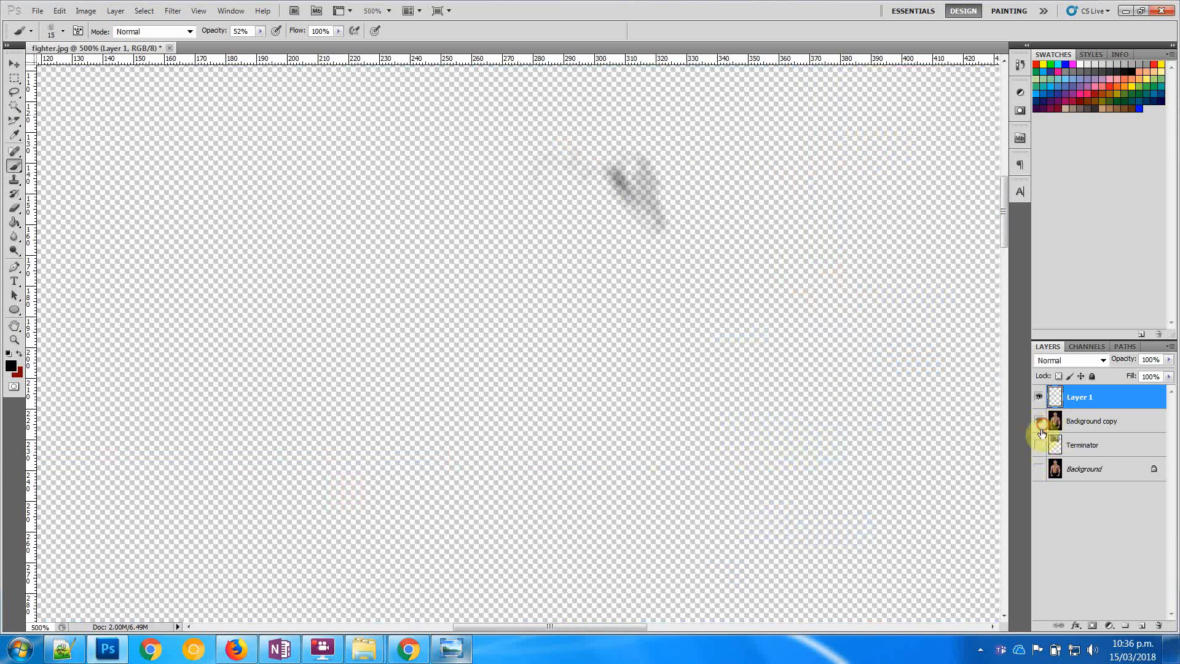
left_click(1039, 444)
left_click(1037, 471)
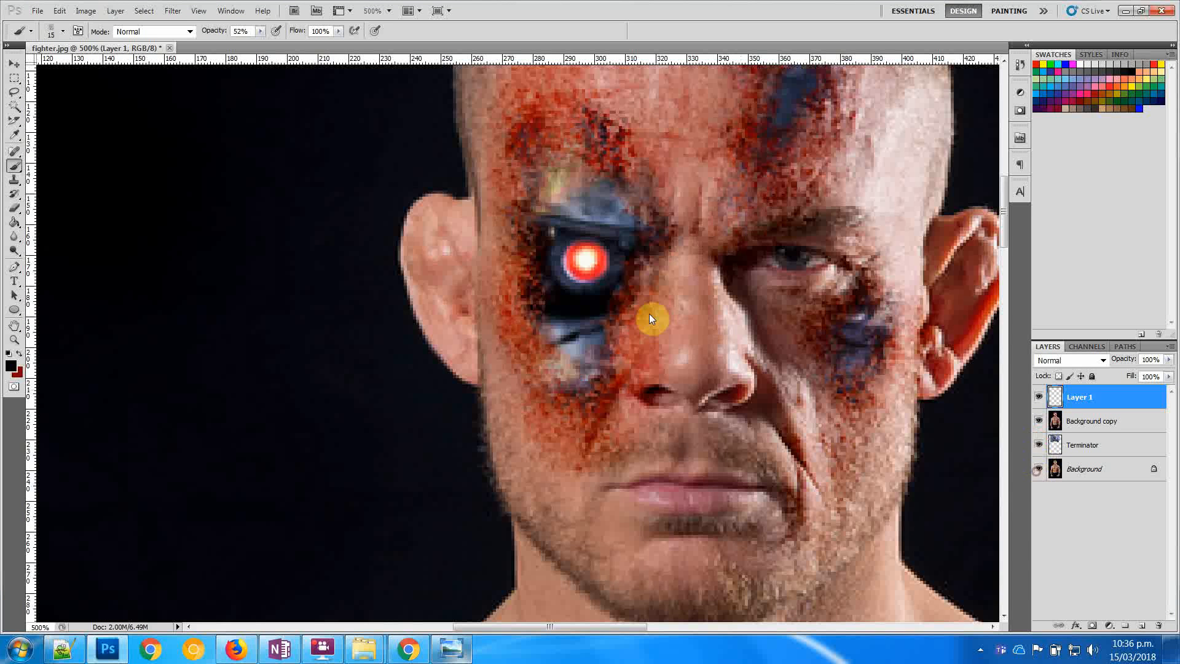
Enlarge the spatter brush to 63 px and speckle black over the brow and forehead above the glowing eye
left_click(62, 32)
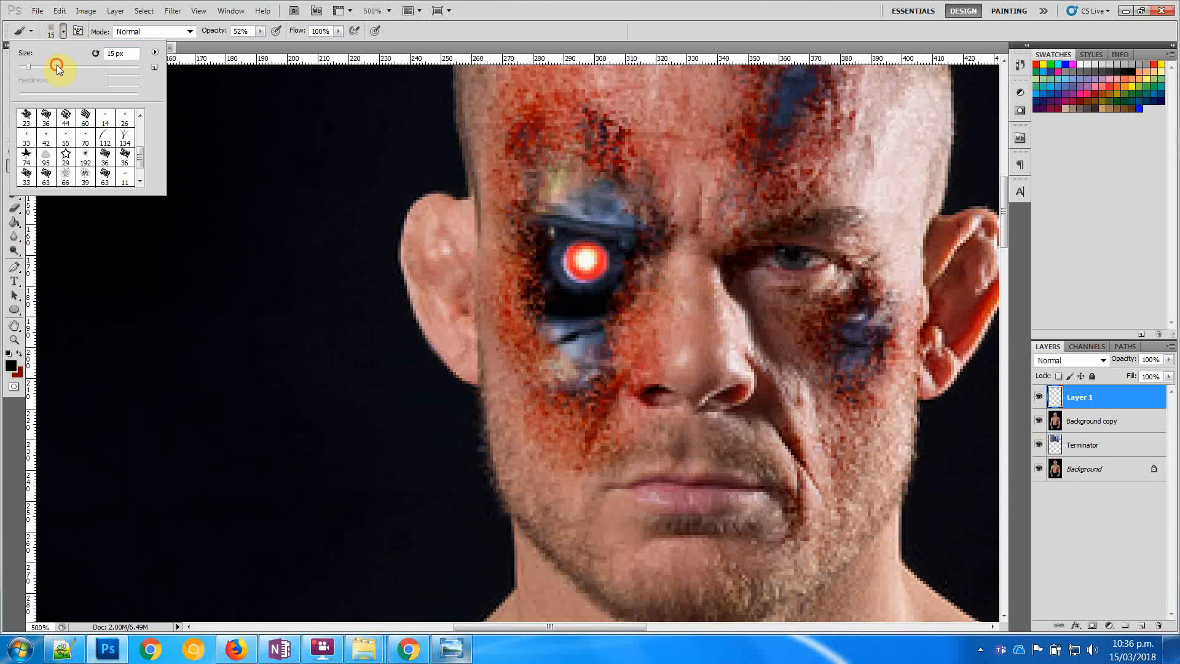
left_click(57, 66)
key("Return")
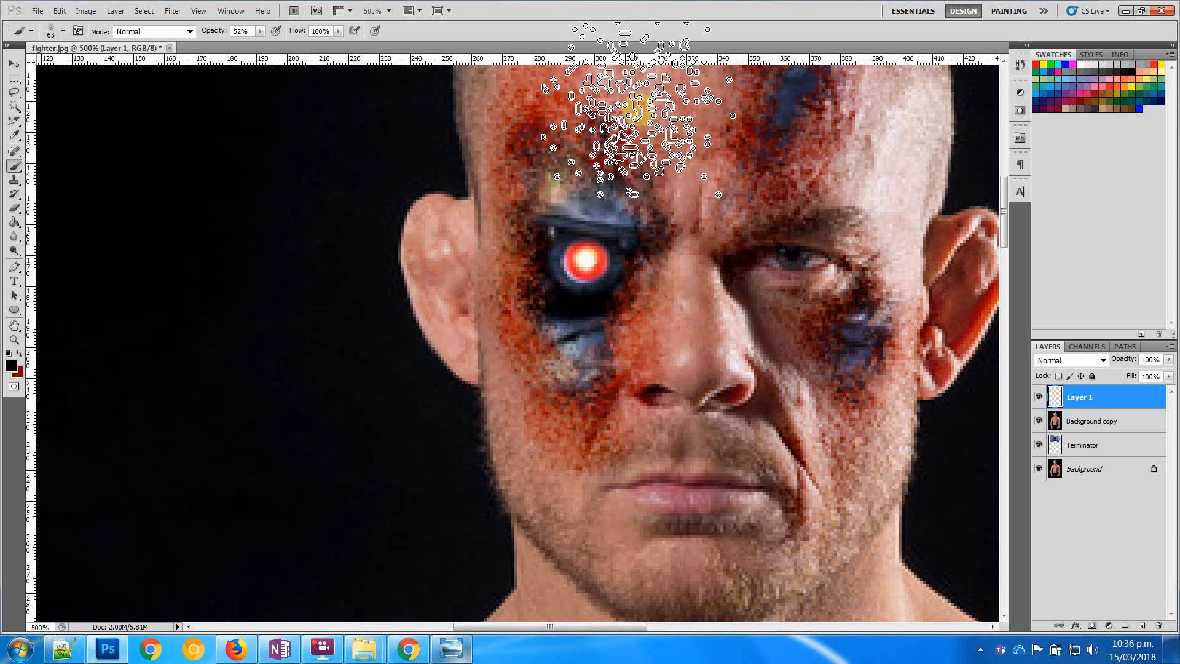
left_click(636, 110)
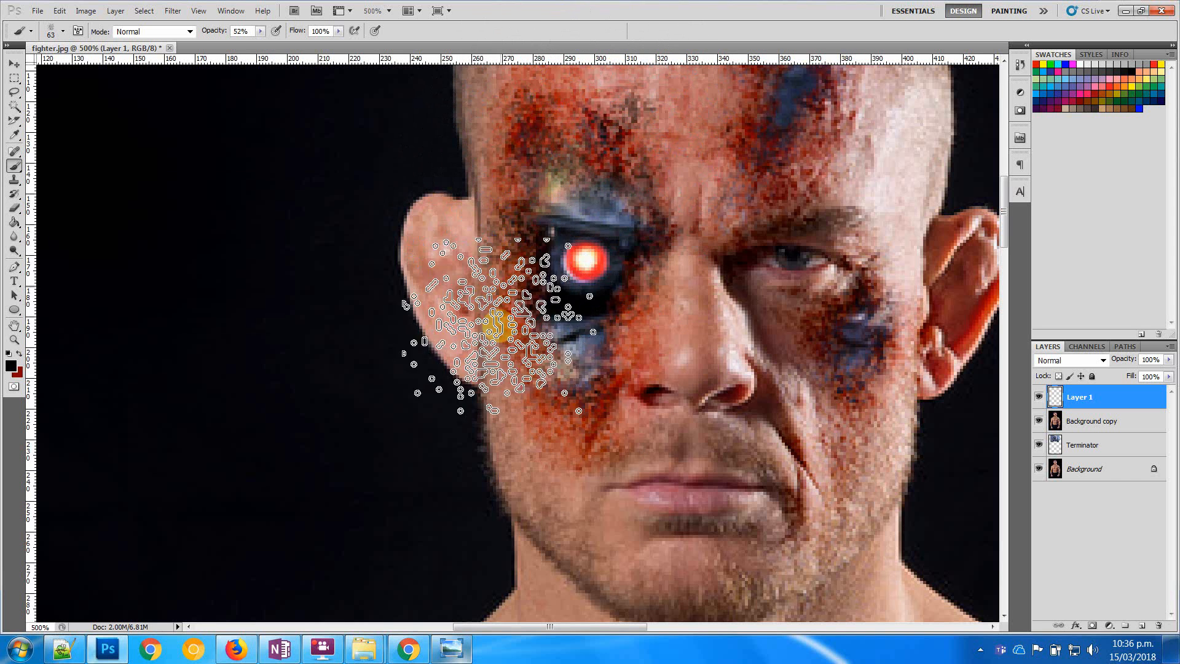
Spatter black over the lower cheek and jaw beside the mouth, and undo the last stroke
mouse_move(527, 488)
left_mouse_down()
mouse_move(764, 261)
mouse_move(760, 343)
mouse_move(787, 405)
left_mouse_up()
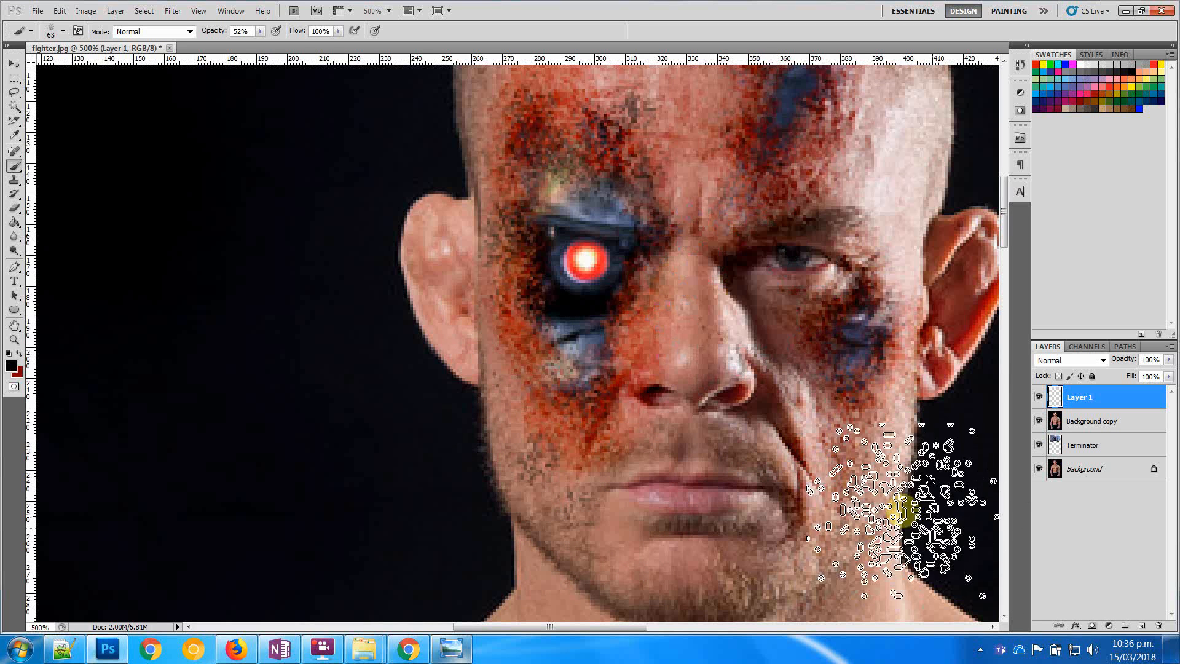
mouse_move(707, 473)
left_mouse_down()
mouse_move(607, 525)
mouse_move(619, 530)
mouse_move(578, 447)
mouse_move(629, 490)
left_mouse_up()
key("ctrl+z")
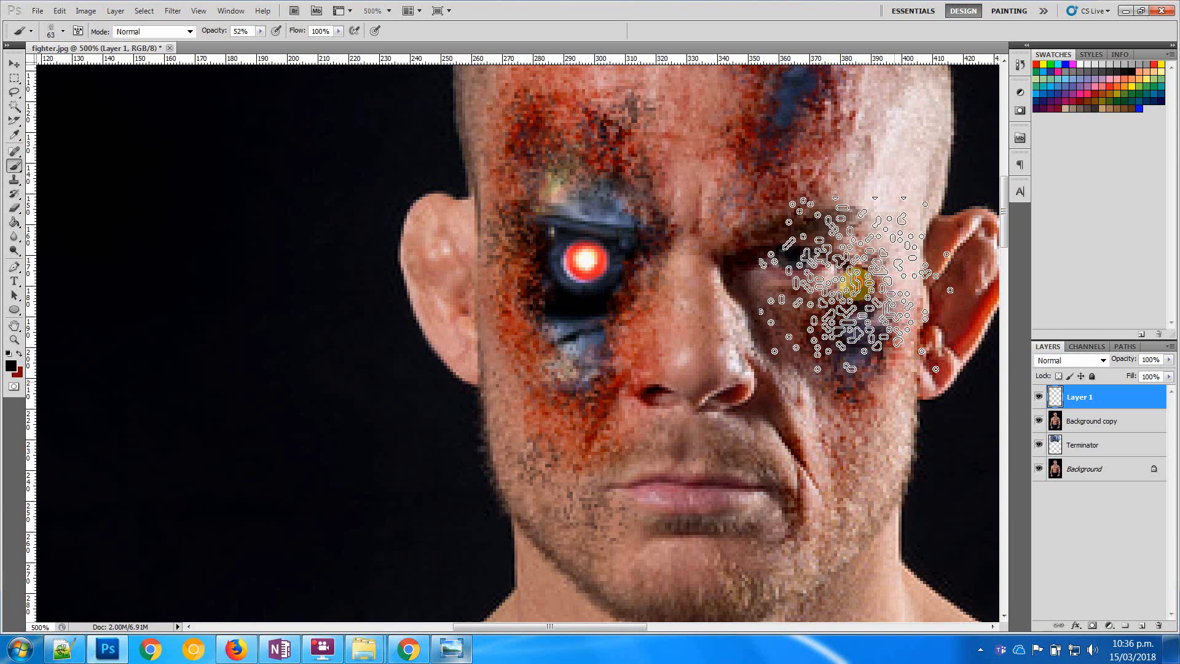
Add a new layer directly above the Terminator layer
left_click_drag(1007, 234, 1003, 209)
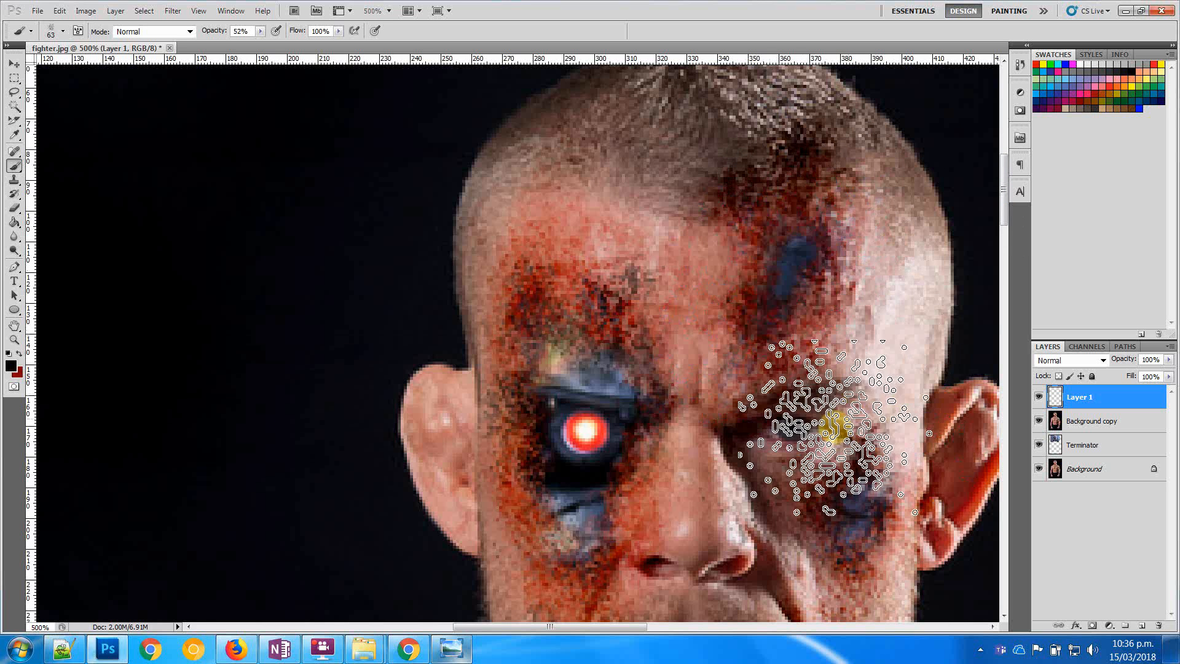
key("z")
left_click(834, 428, "alt")
left_click(835, 428, "alt")
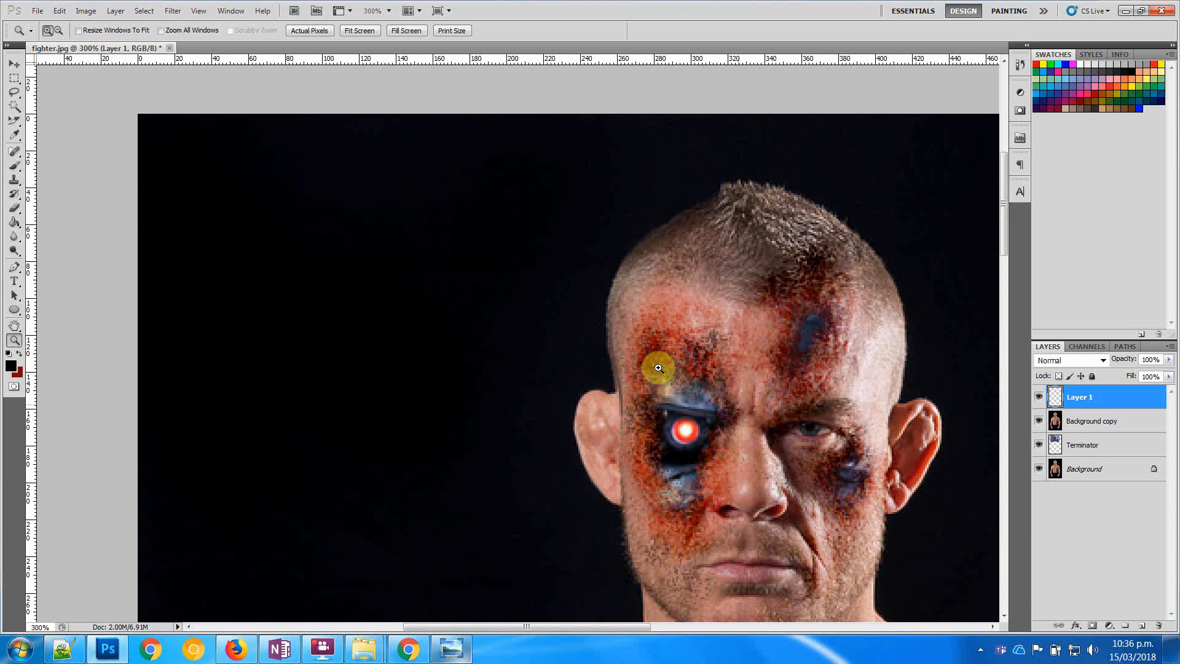
left_click(1109, 446)
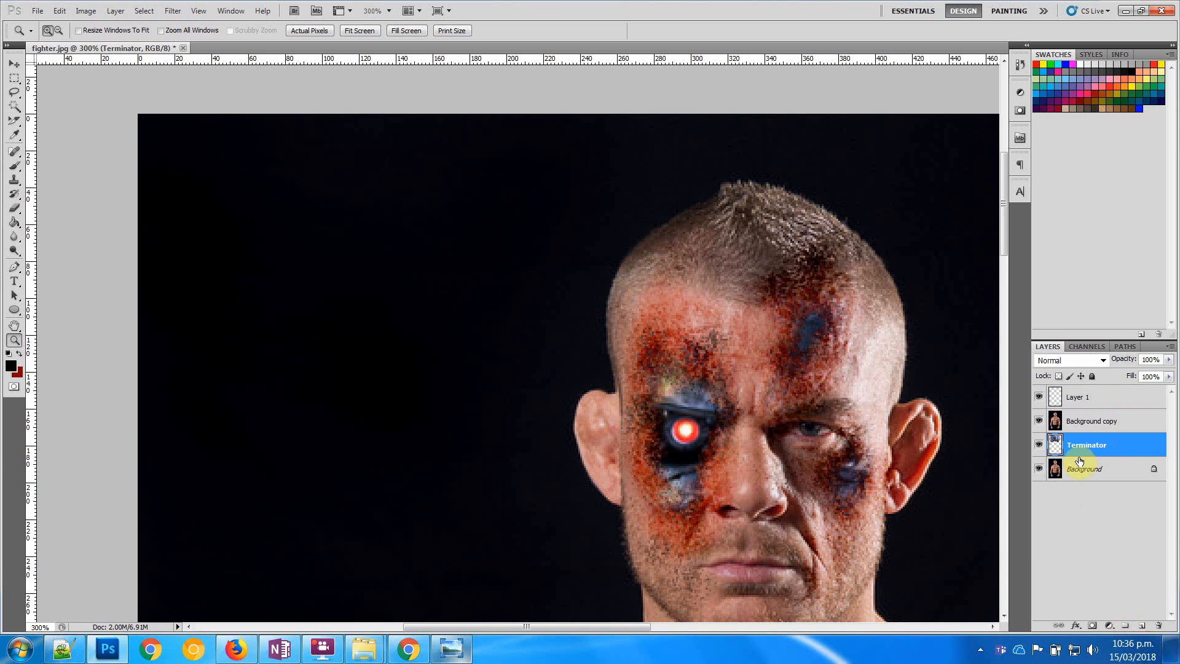
left_click(1141, 625)
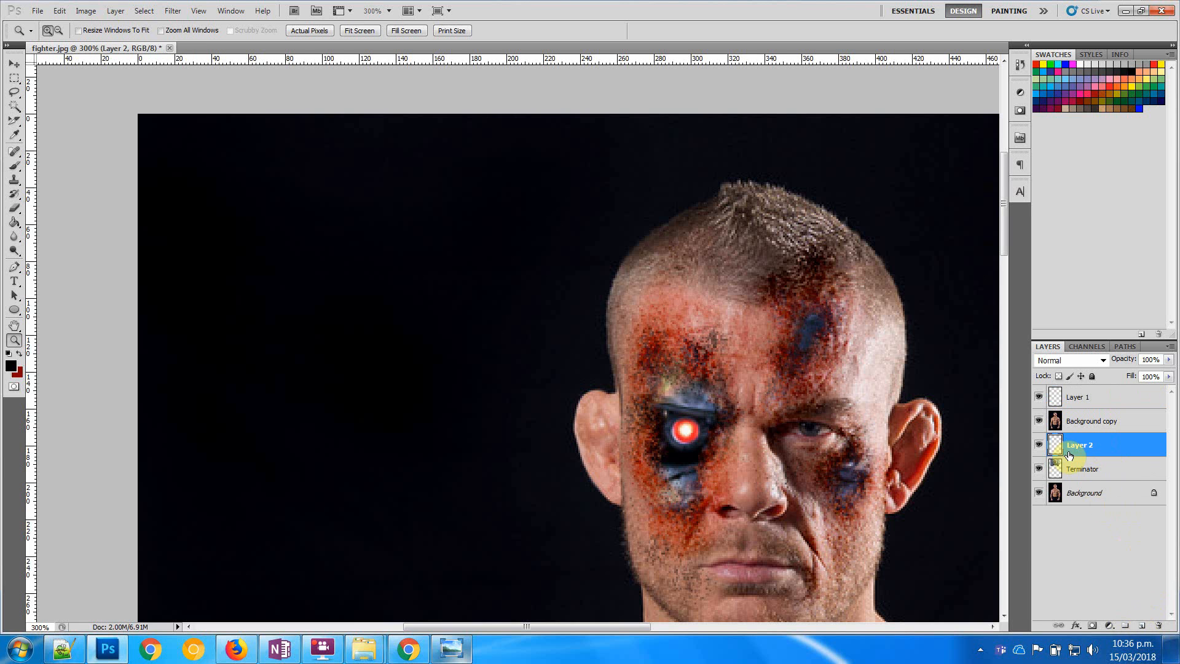
Spatter black with the 63 px brush over the metal around the glowing eye on Layer 2
left_click(654, 436)
key("b")
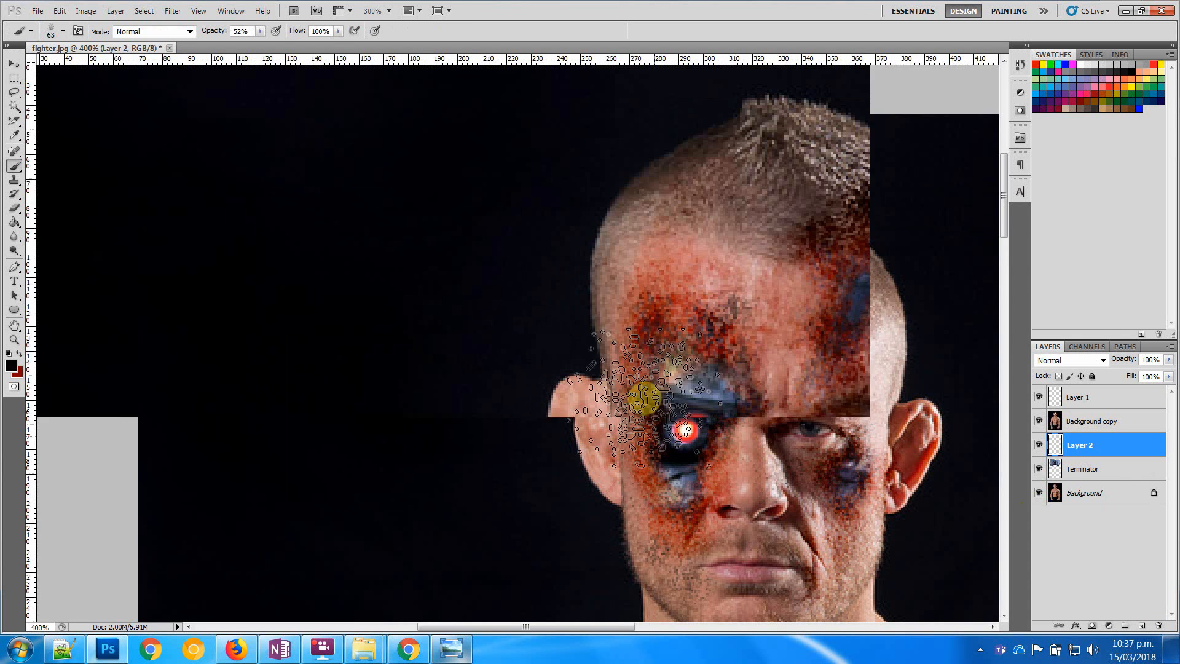
mouse_move(674, 381)
left_mouse_down()
mouse_move(673, 409)
mouse_move(739, 462)
mouse_move(725, 388)
mouse_move(736, 379)
mouse_move(725, 400)
mouse_move(738, 367)
mouse_move(749, 391)
mouse_move(696, 512)
mouse_move(721, 454)
left_mouse_up()
mouse_move(771, 353)
left_mouse_down()
mouse_move(837, 285)
mouse_move(806, 337)
mouse_move(838, 521)
mouse_move(897, 467)
mouse_move(699, 421)
mouse_move(633, 364)
mouse_move(641, 375)
mouse_move(653, 358)
mouse_move(648, 350)
mouse_move(679, 453)
mouse_move(713, 352)
mouse_move(703, 360)
mouse_move(735, 382)
mouse_move(747, 424)
left_mouse_up()
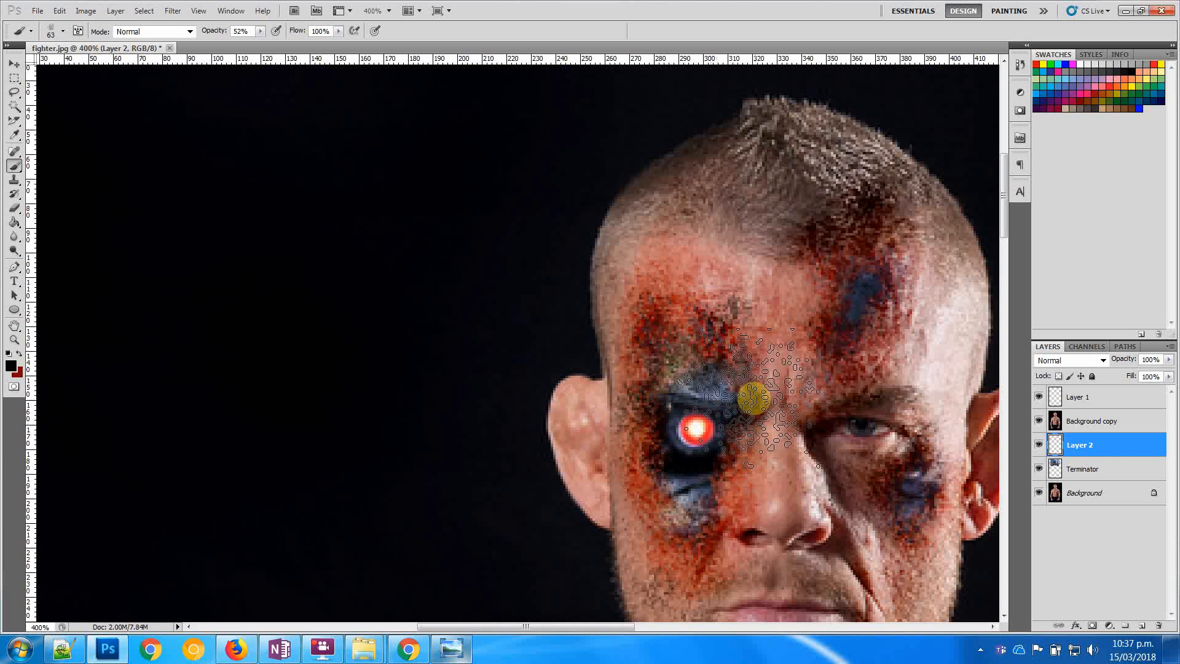
Reduce the spatter brush to 14 px and darken the metal just above and below the glowing eye
left_click(63, 32)
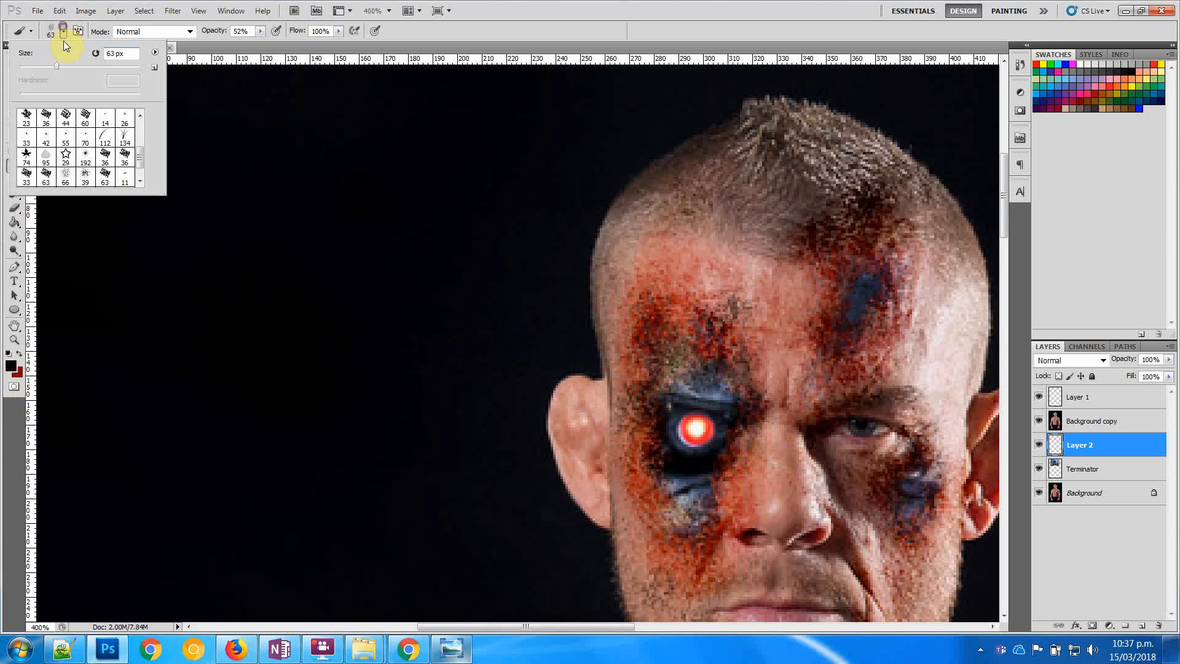
left_click_drag(31, 69, 29, 86)
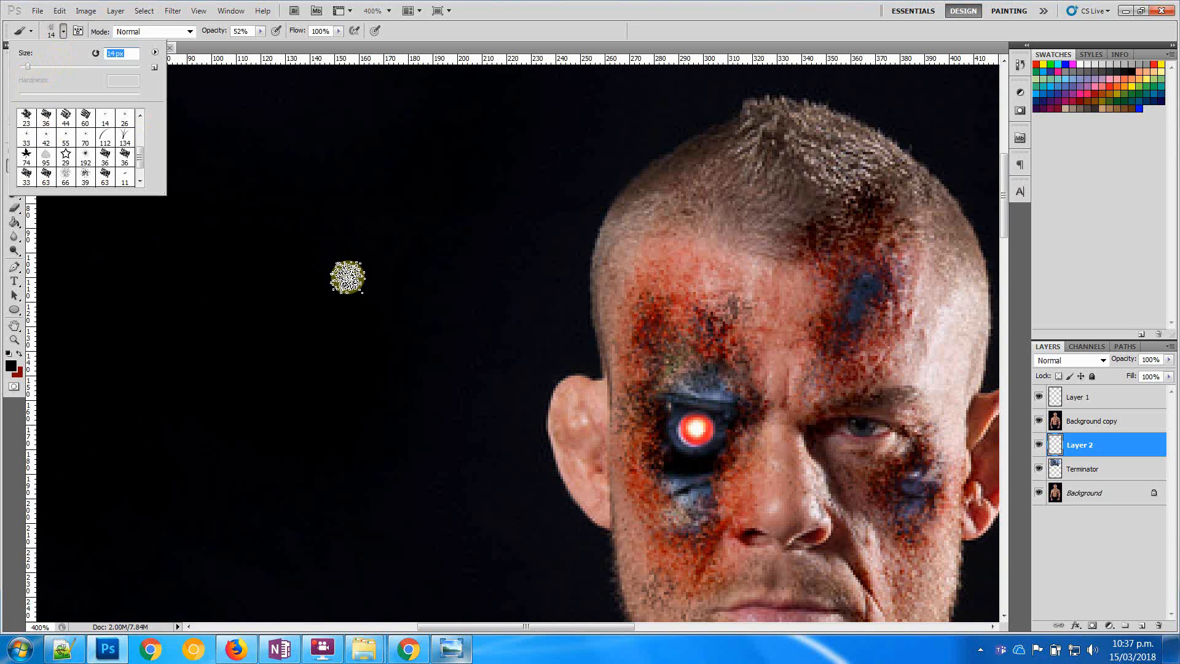
left_click(727, 369)
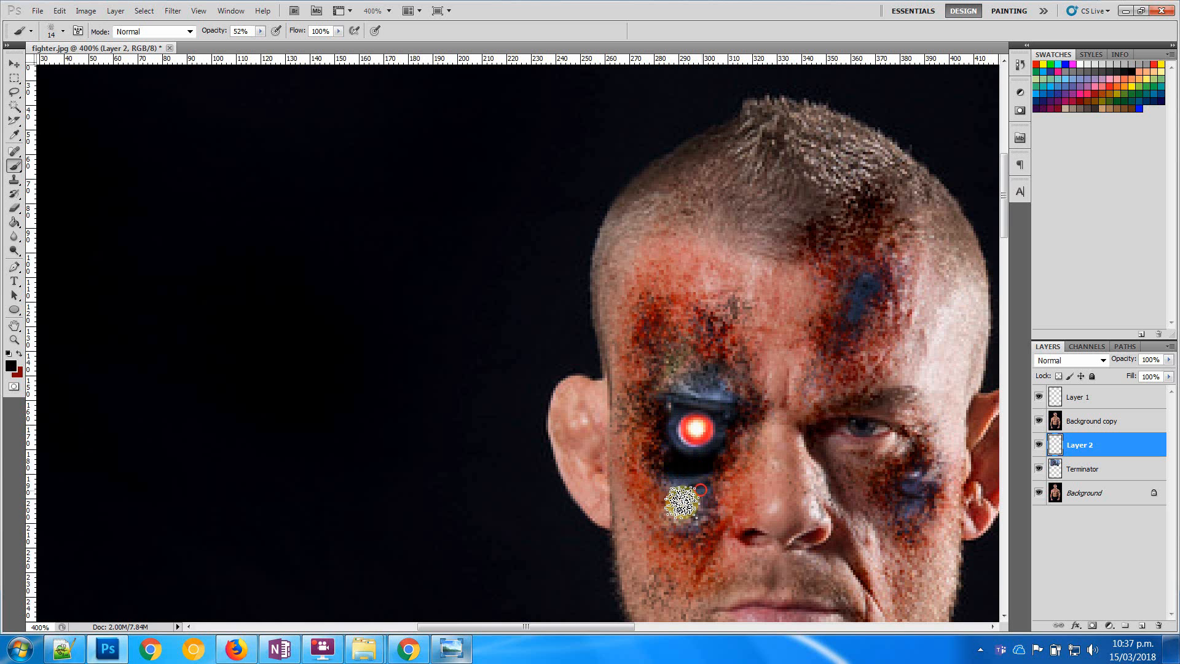
mouse_move(659, 482)
left_mouse_down()
mouse_move(689, 482)
mouse_move(685, 509)
mouse_move(671, 485)
mouse_move(664, 498)
mouse_move(666, 462)
mouse_move(678, 513)
mouse_move(671, 484)
left_mouse_up()
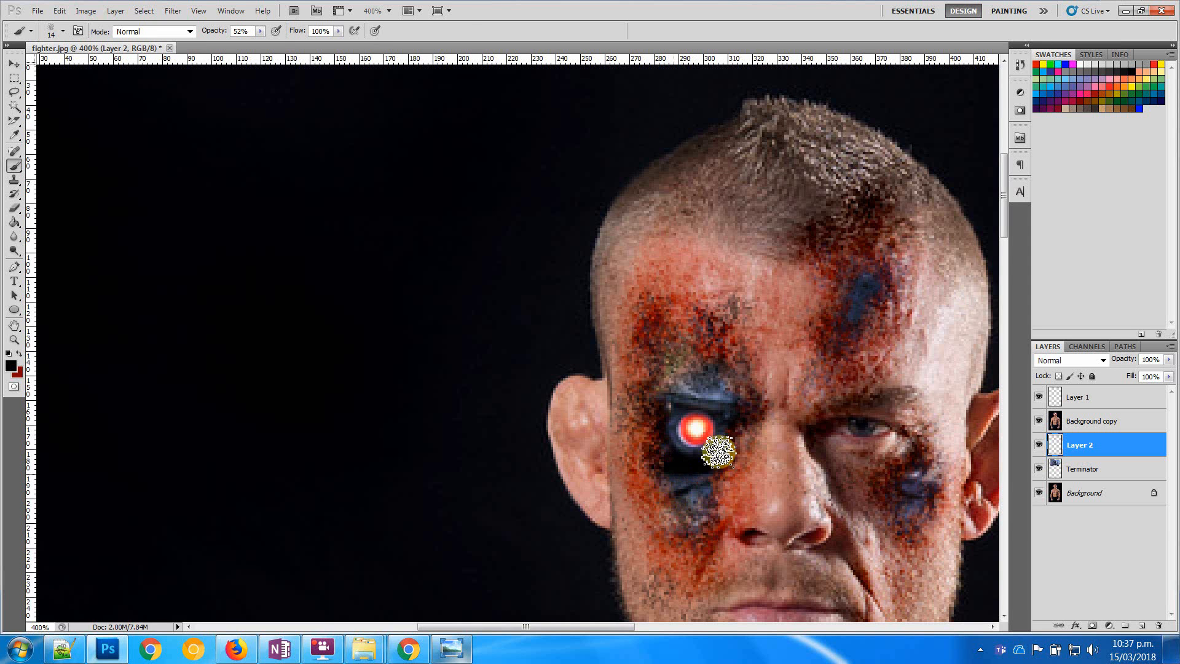
Set the spatter brush size to 42 px for work on the whole face at 200% zoom
key("z")
left_click(815, 429, "alt")
left_click(816, 431, "alt")
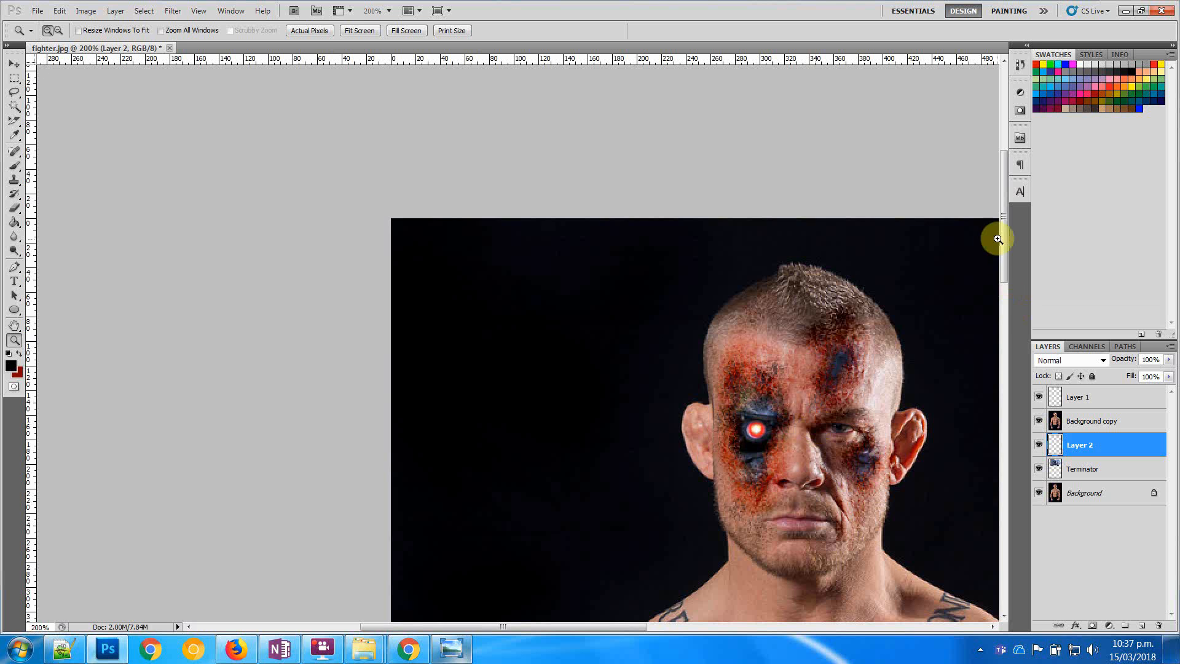
left_click_drag(1004, 239, 1005, 284)
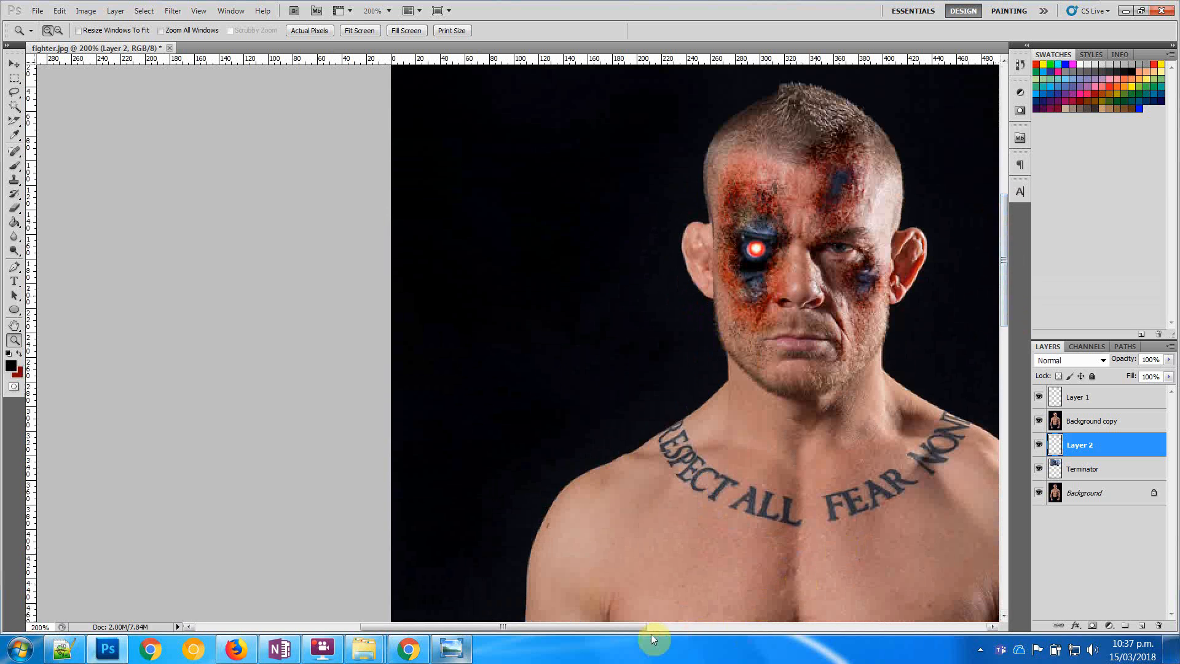
left_click_drag(629, 627, 673, 627)
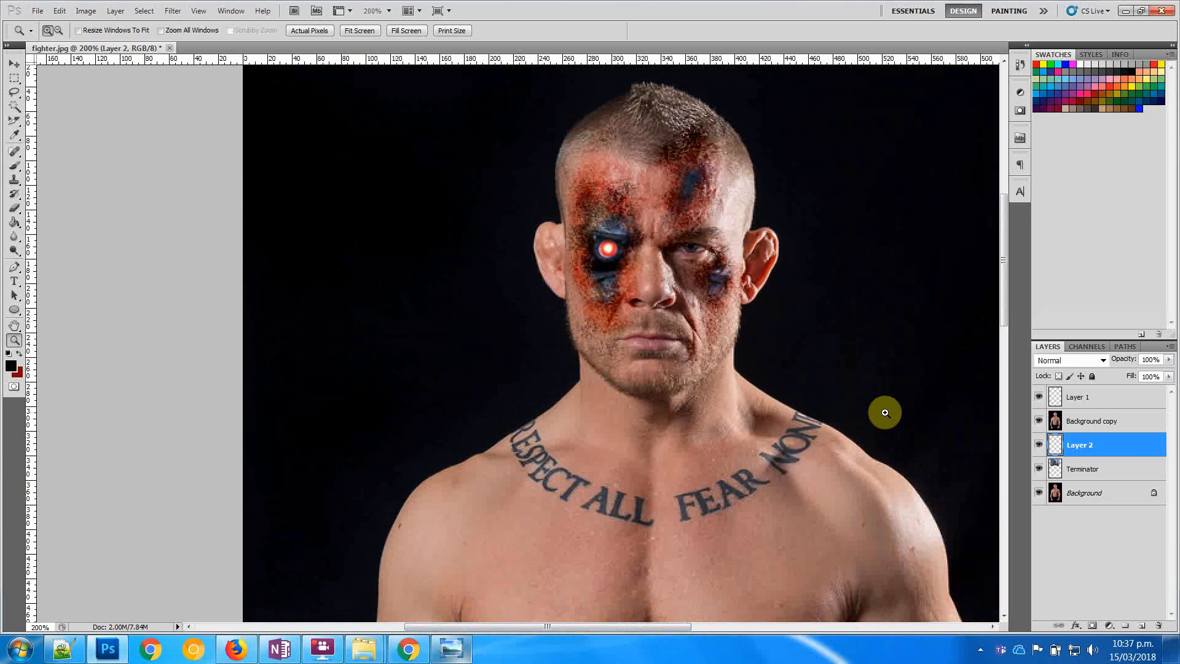
key("b")
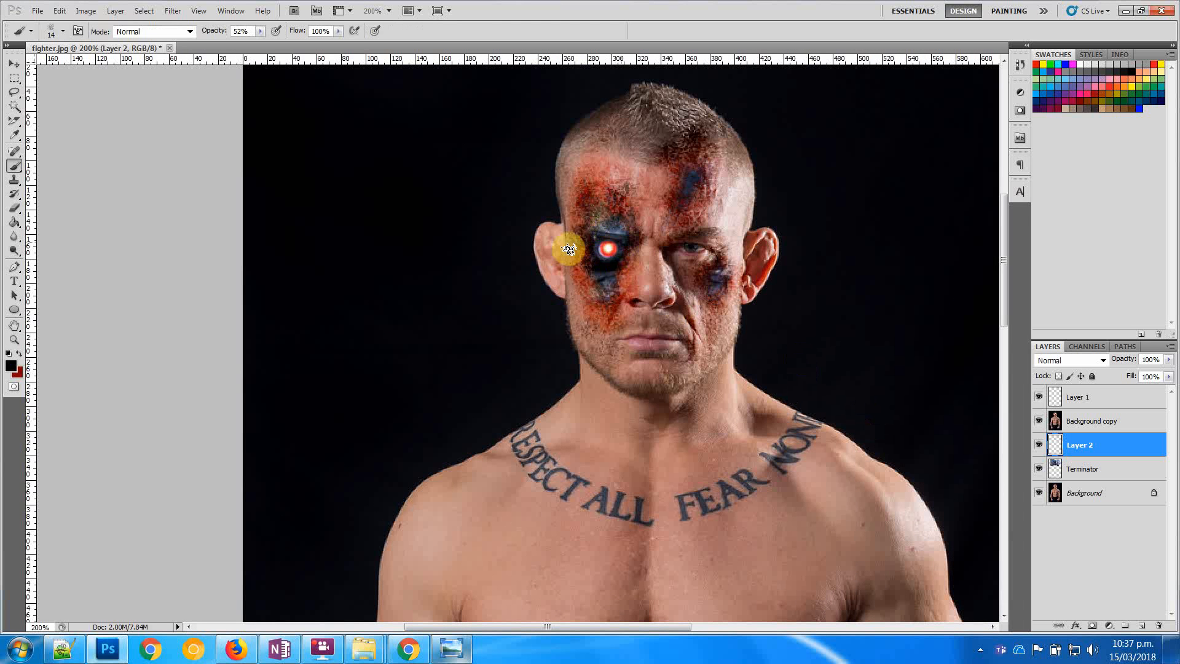
left_click(61, 28)
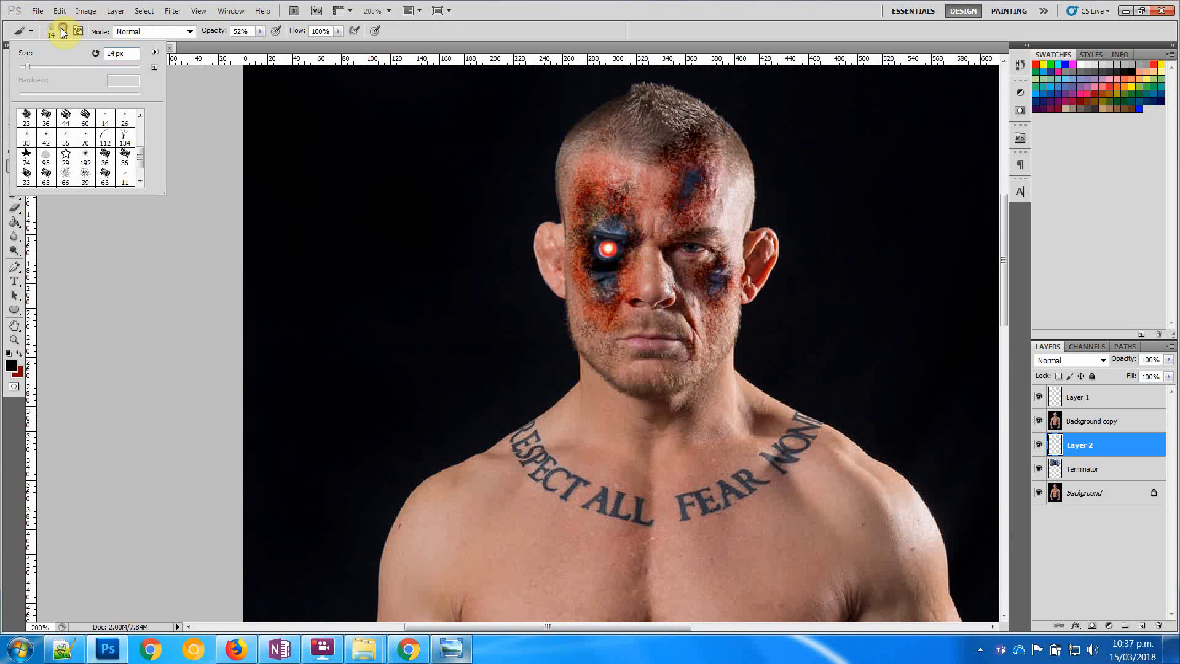
left_click(44, 66)
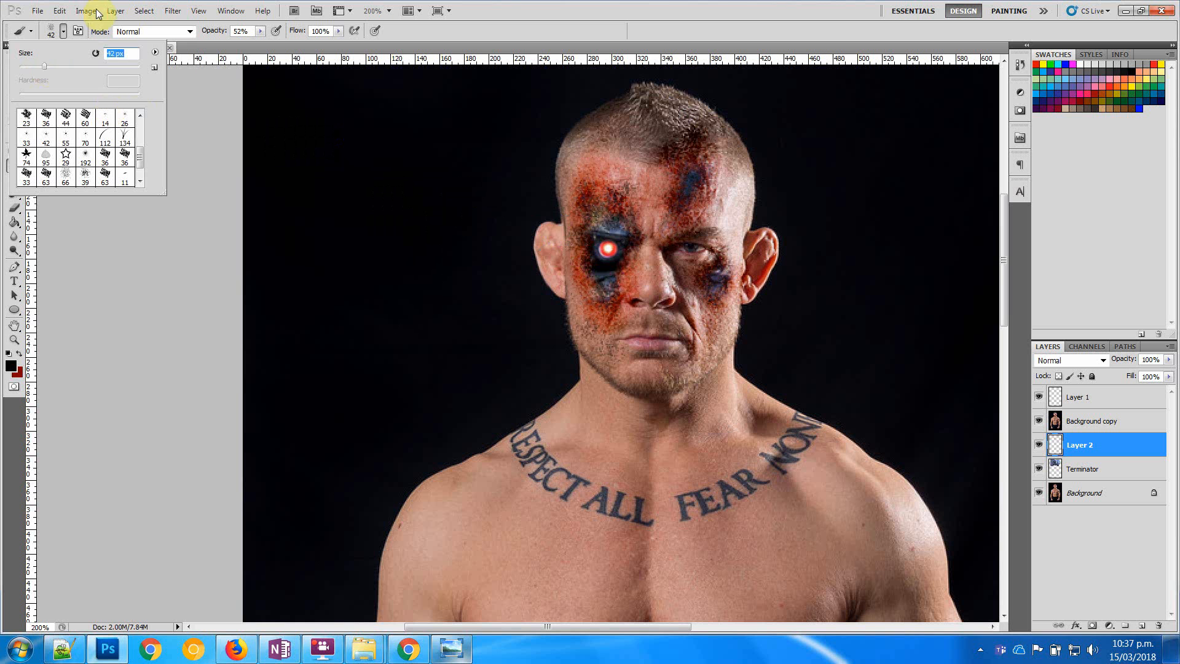
Make the Terminator layer active and set the Brush tool's blending mode to Color Burn
left_click(1140, 474)
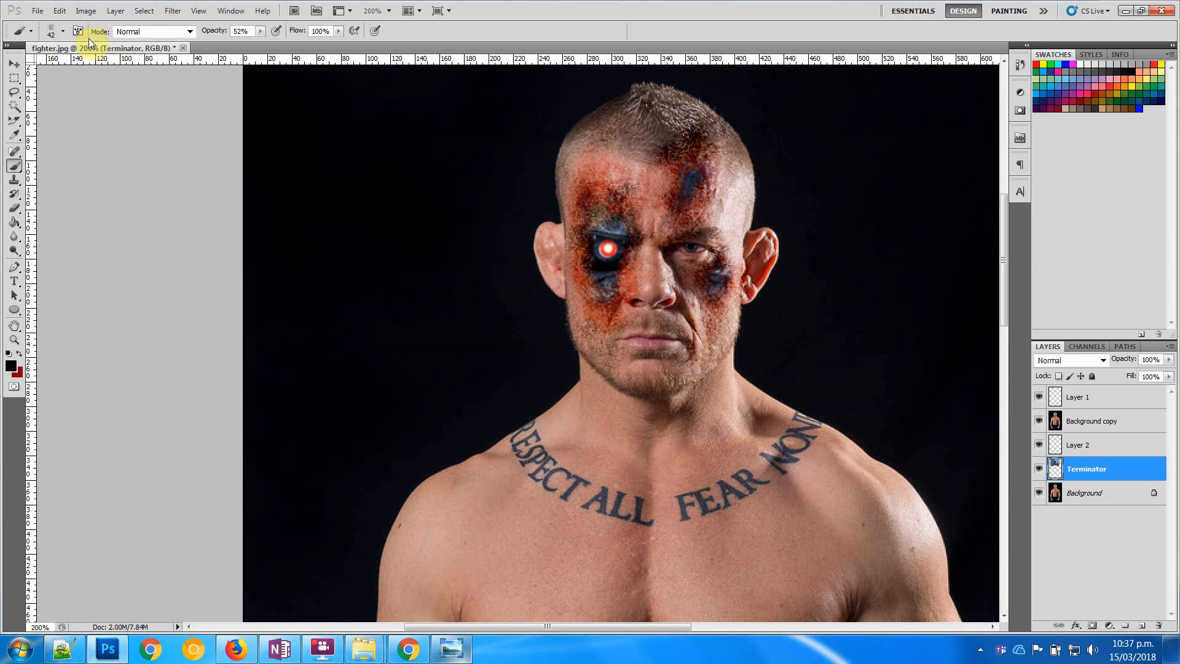
left_click(190, 32)
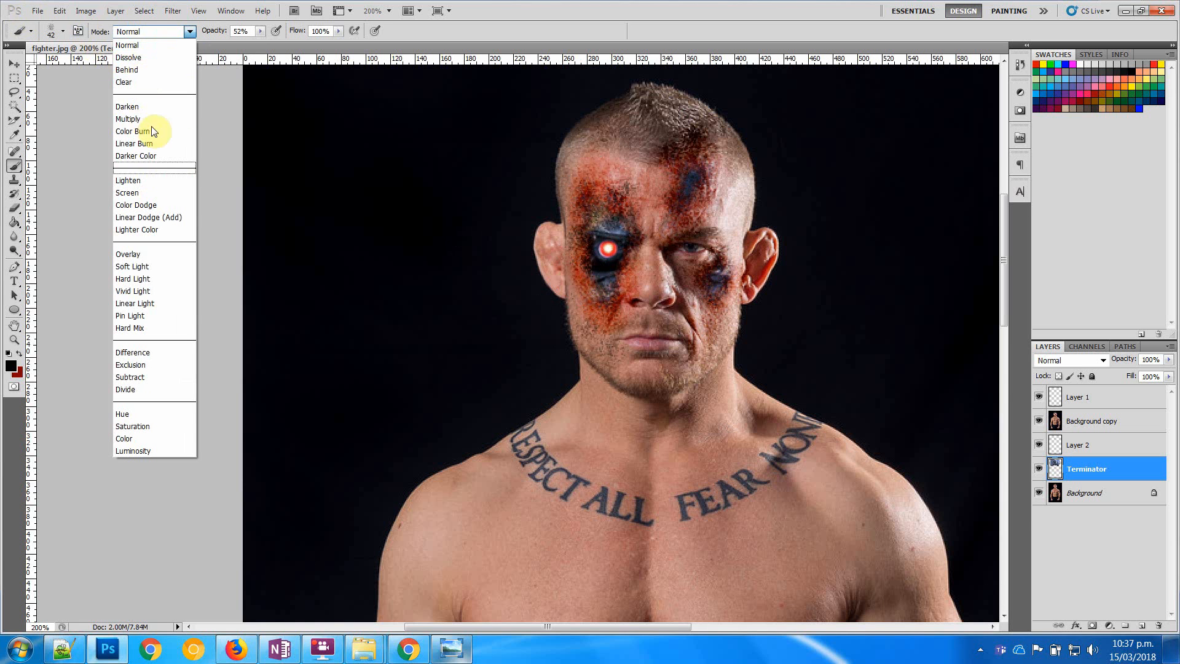
left_click(148, 131)
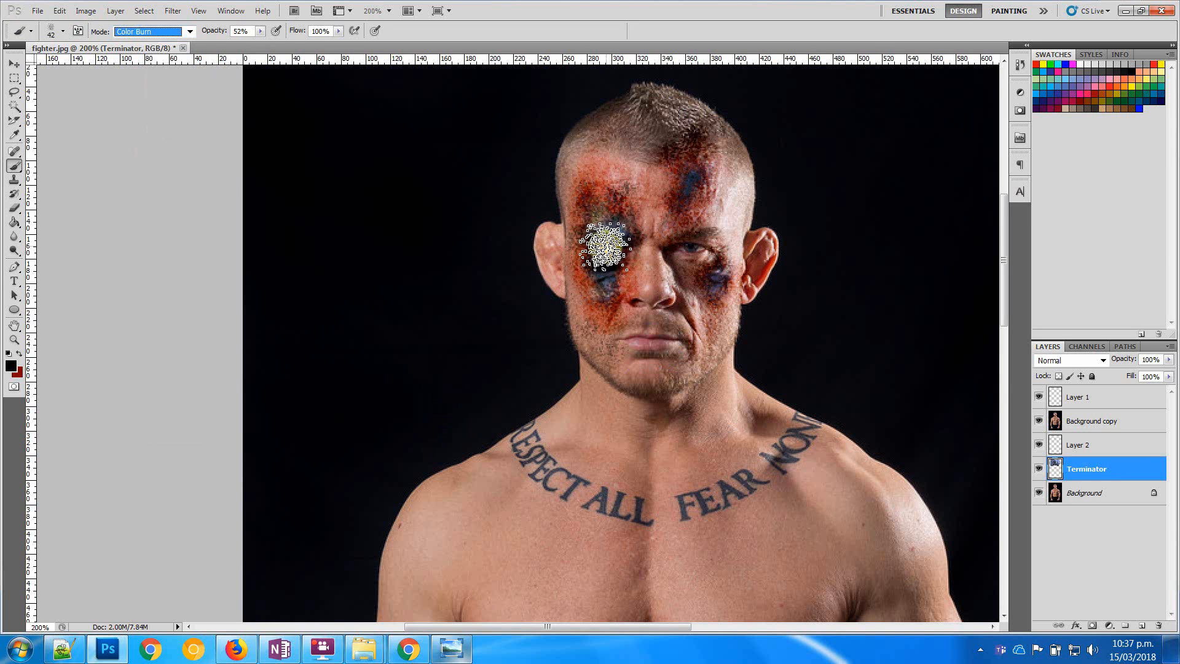
Darken the metal around the glowing eye on the Terminator layer with Color Burn, lowering the brush opacity to 26%
left_click_drag(616, 250, 611, 237)
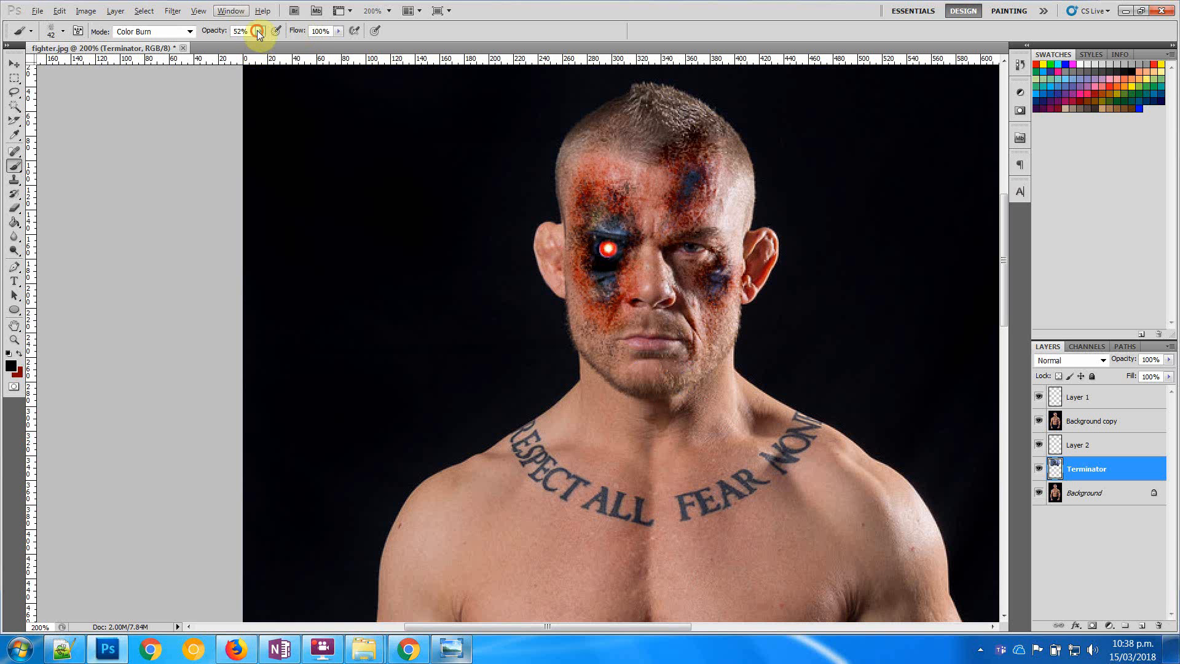
left_click(609, 247)
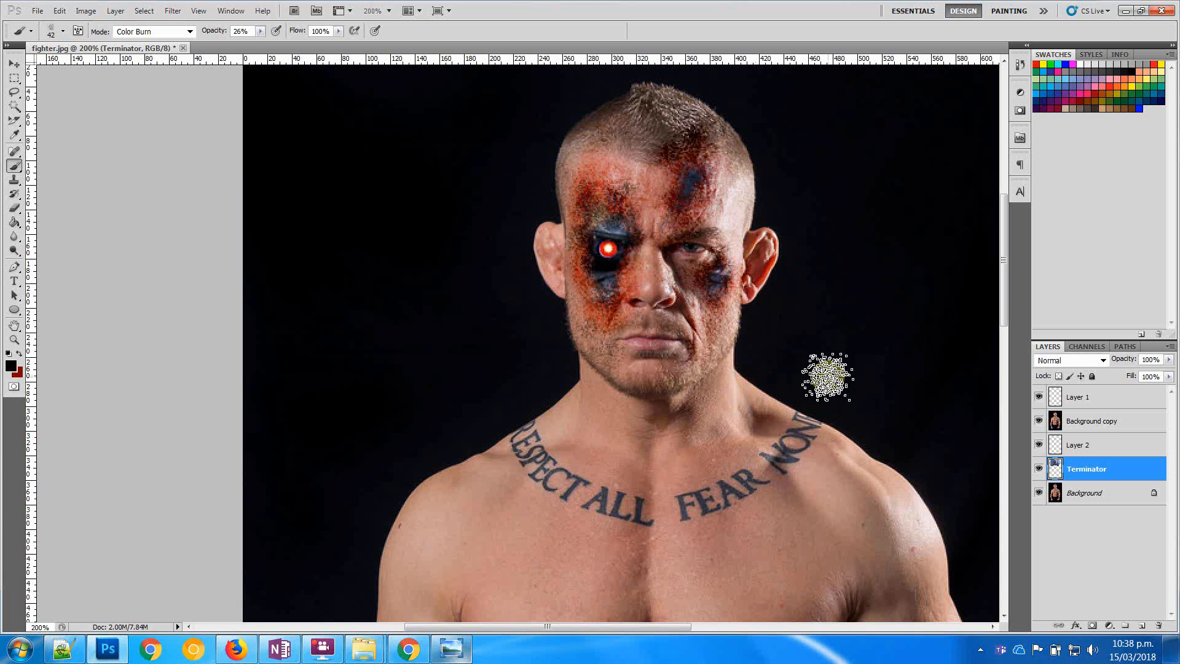
Make the Background copy layer active and choose the Spot Healing Brush for the chest tattoo, viewed at 300%
key("z")
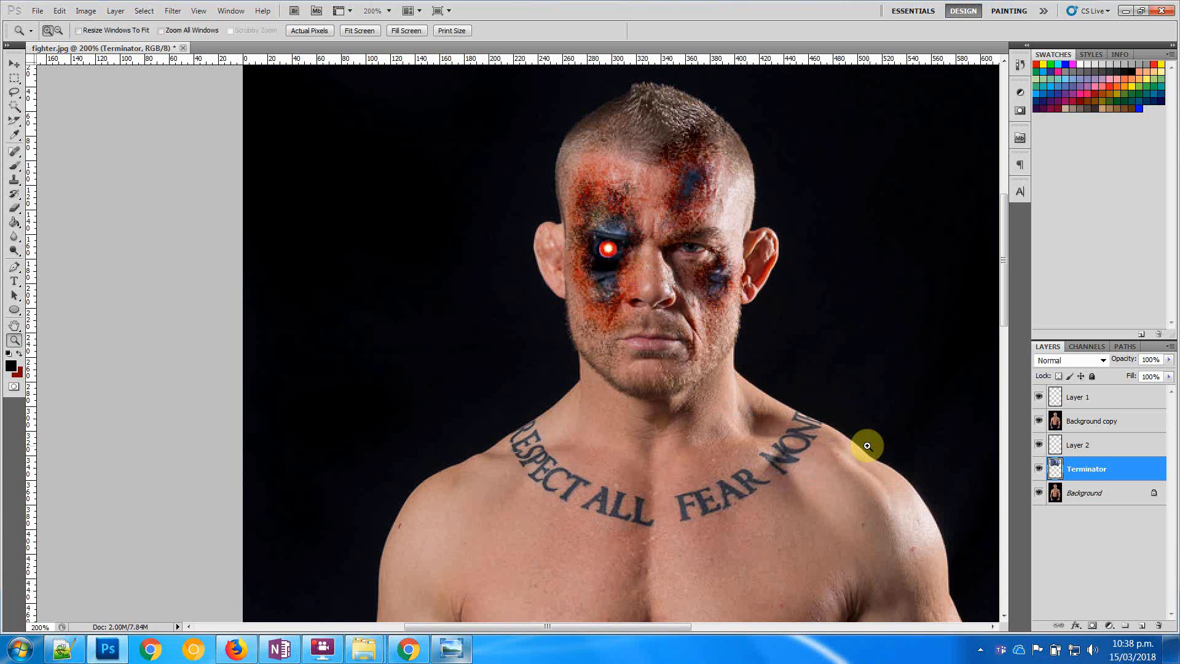
left_click(868, 446, "alt")
left_click_drag(865, 414, 847, 386)
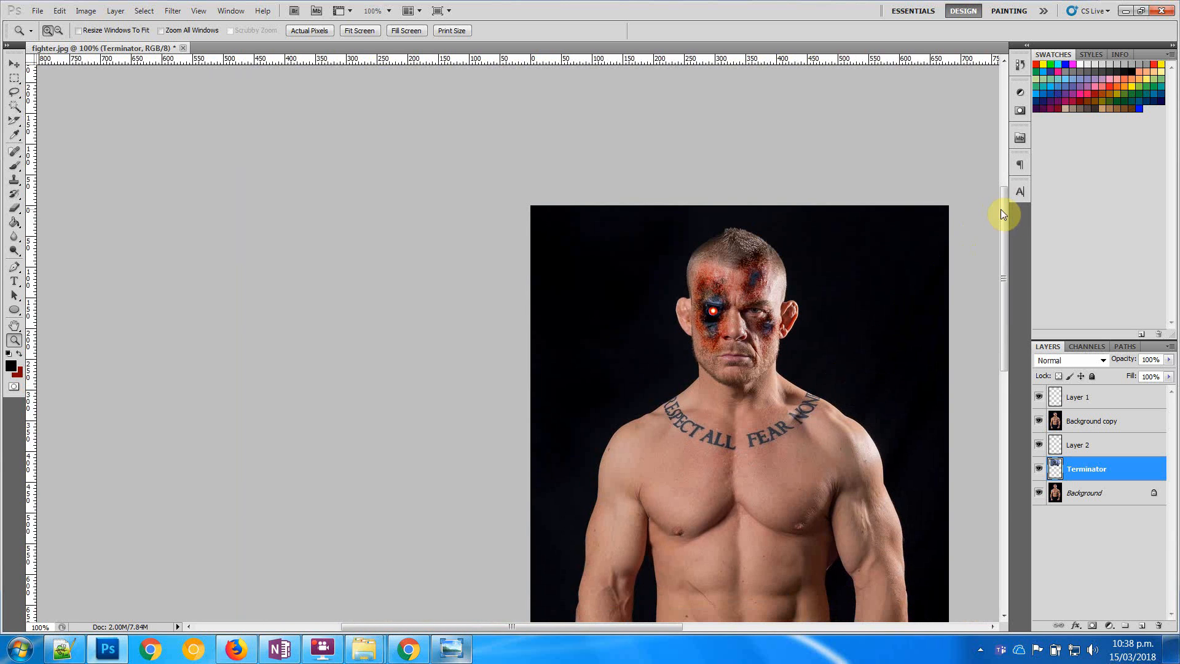
left_click_drag(1002, 209, 1006, 259)
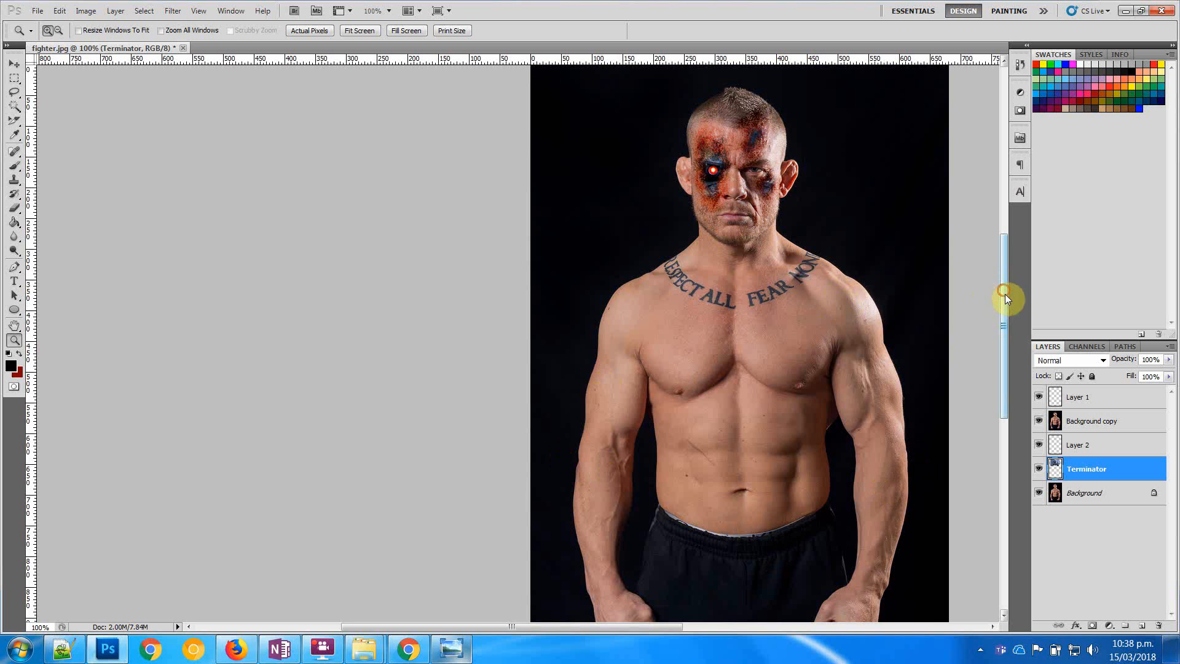
mouse_move(1009, 295)
left_mouse_down()
mouse_move(1008, 326)
mouse_move(1005, 279)
mouse_move(1007, 299)
left_mouse_up()
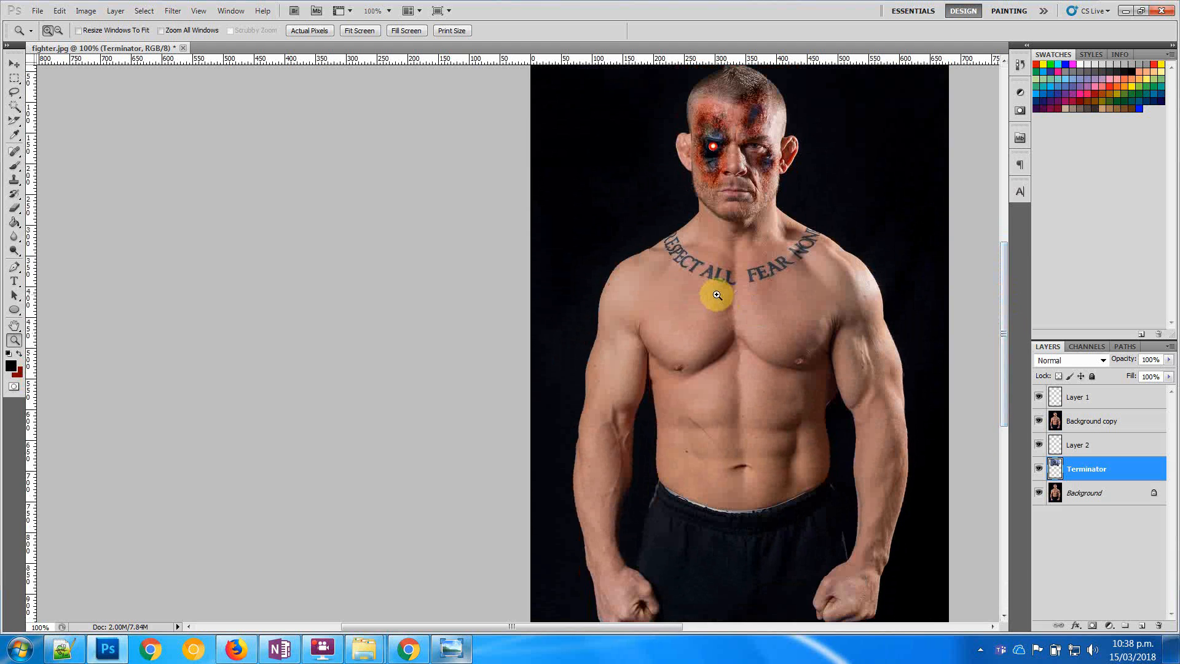
left_click(699, 432)
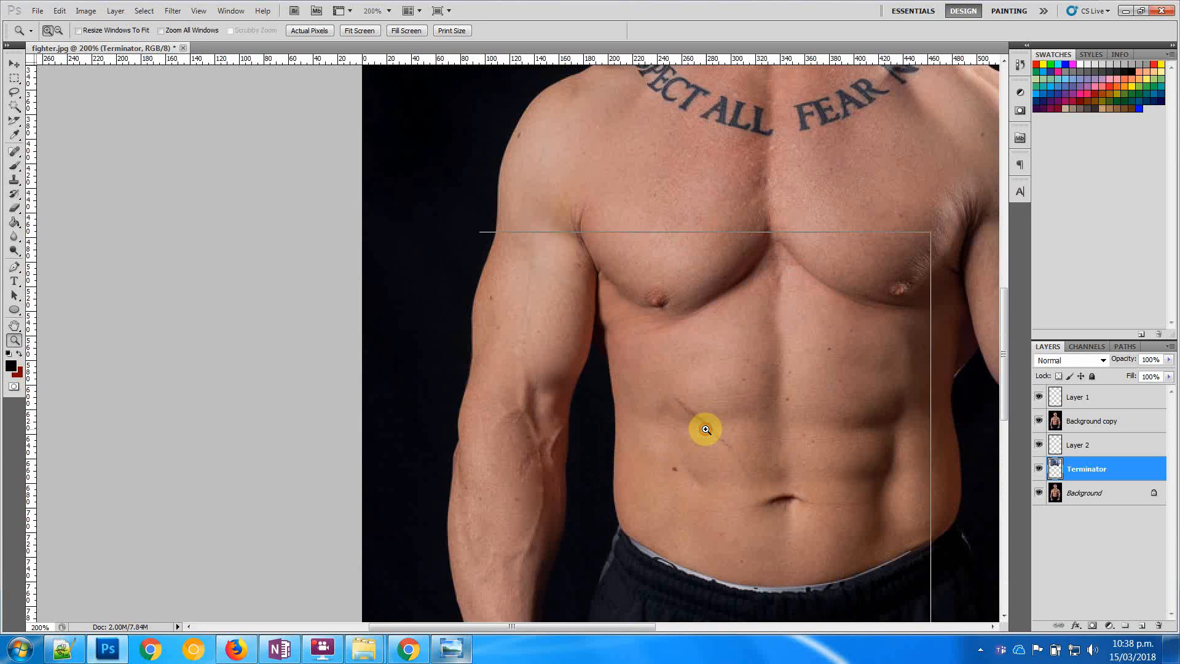
left_click(706, 426)
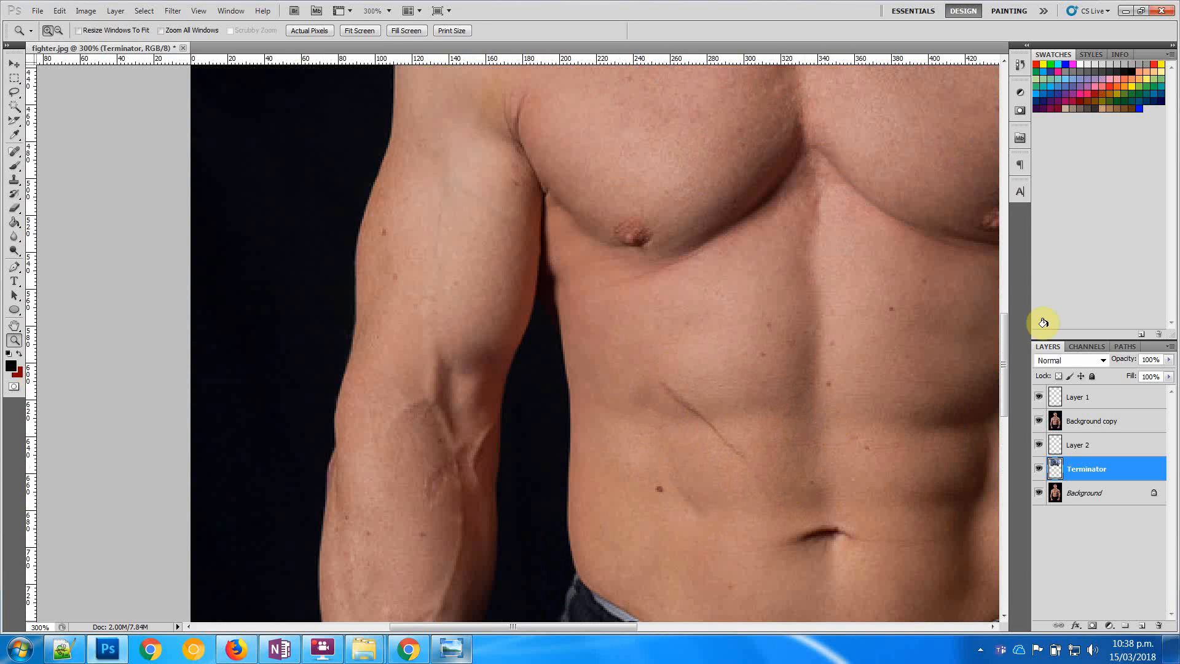
left_click_drag(1003, 358, 1001, 294)
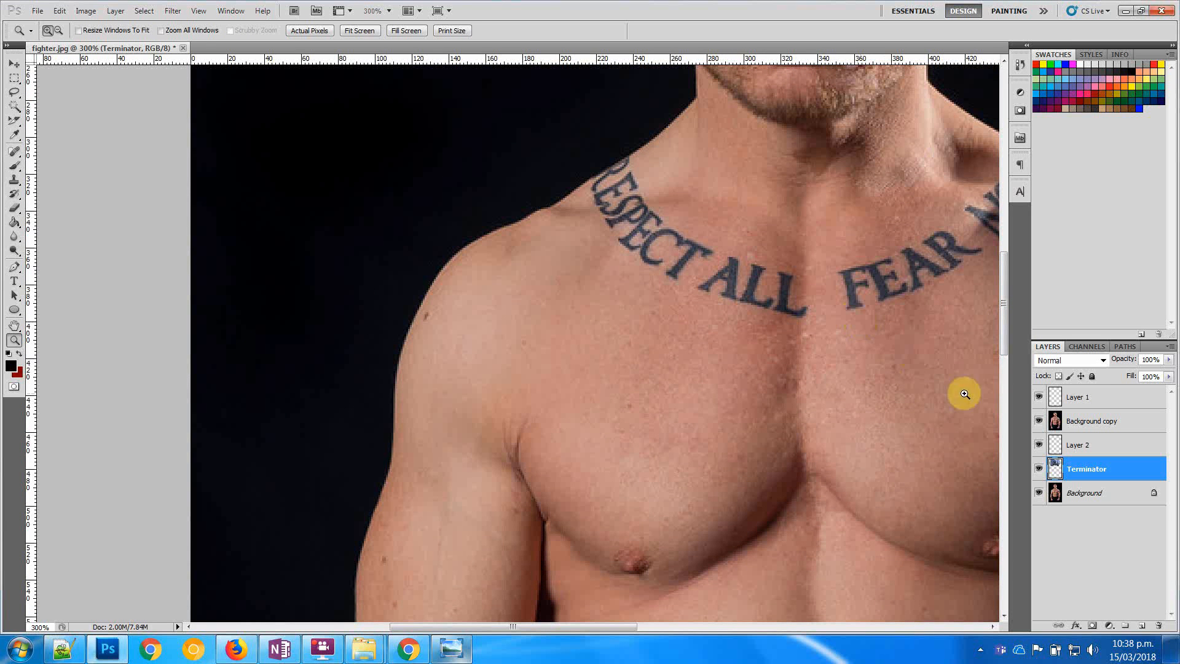
left_click(1091, 424)
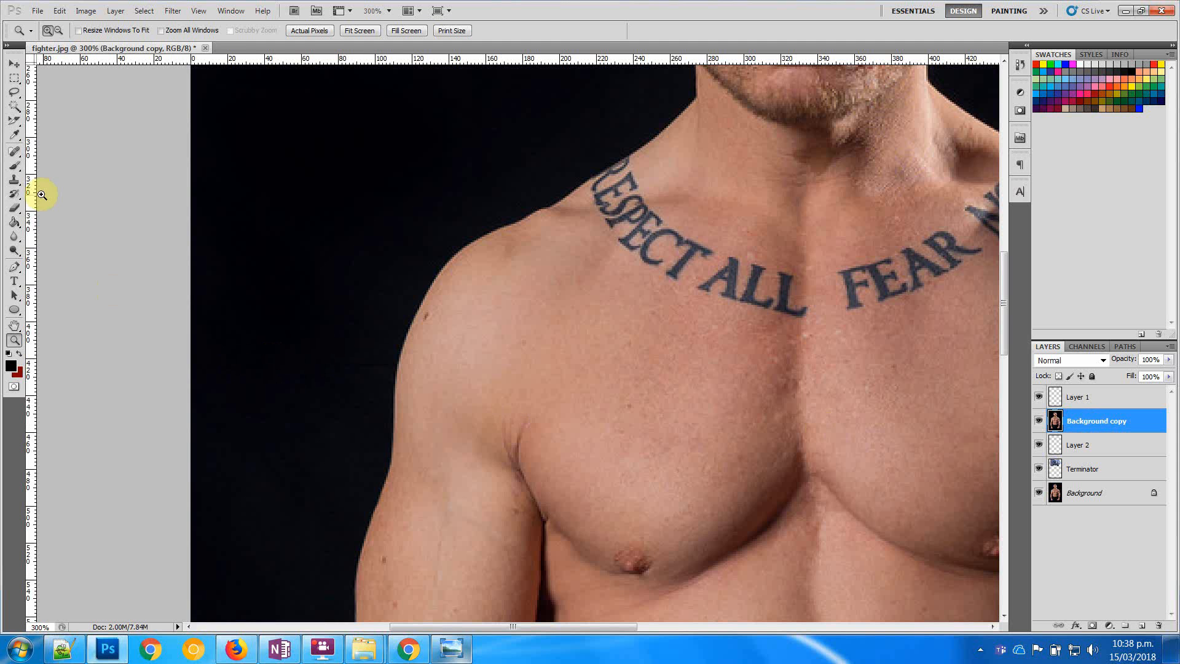
left_click(15, 195)
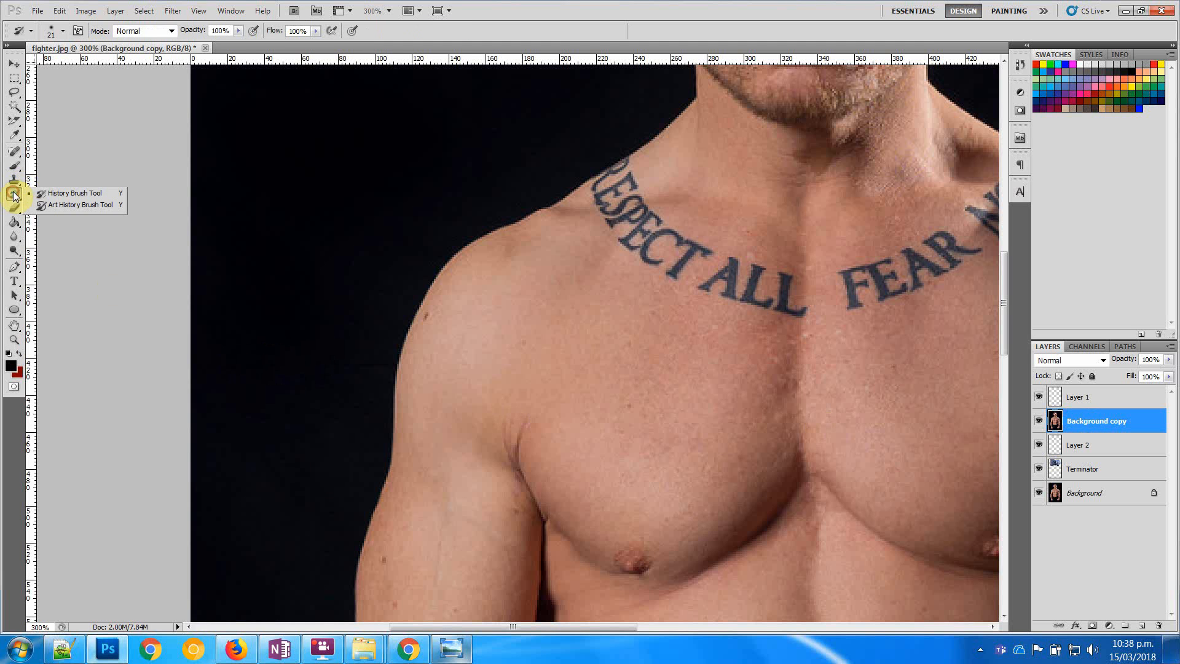
left_click(15, 182)
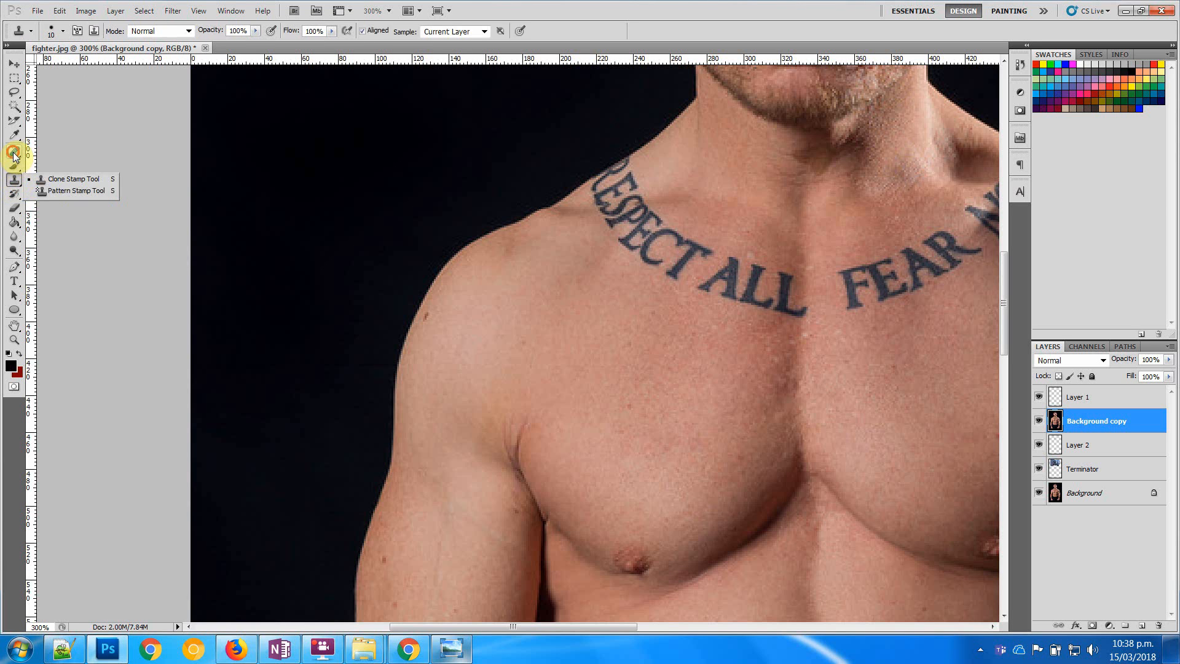
left_click(14, 155)
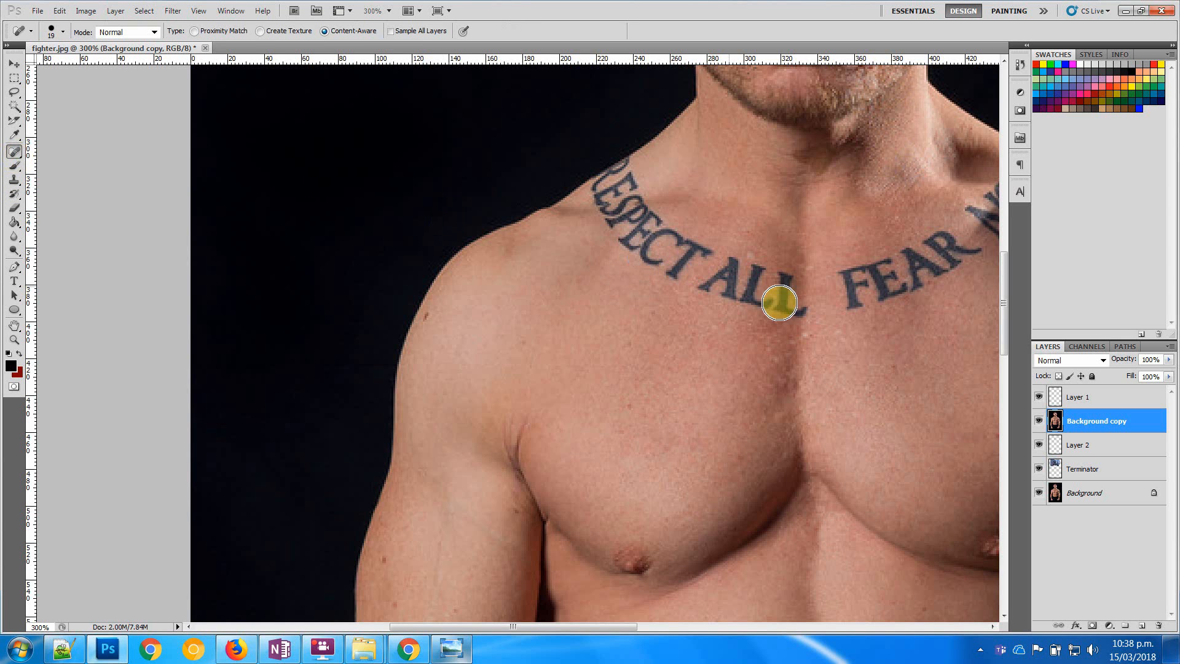
Heal away the end of the word ALL and the whole word FEAR with the 19 px content-aware Spot Healing Brush
left_click_drag(781, 272, 788, 317)
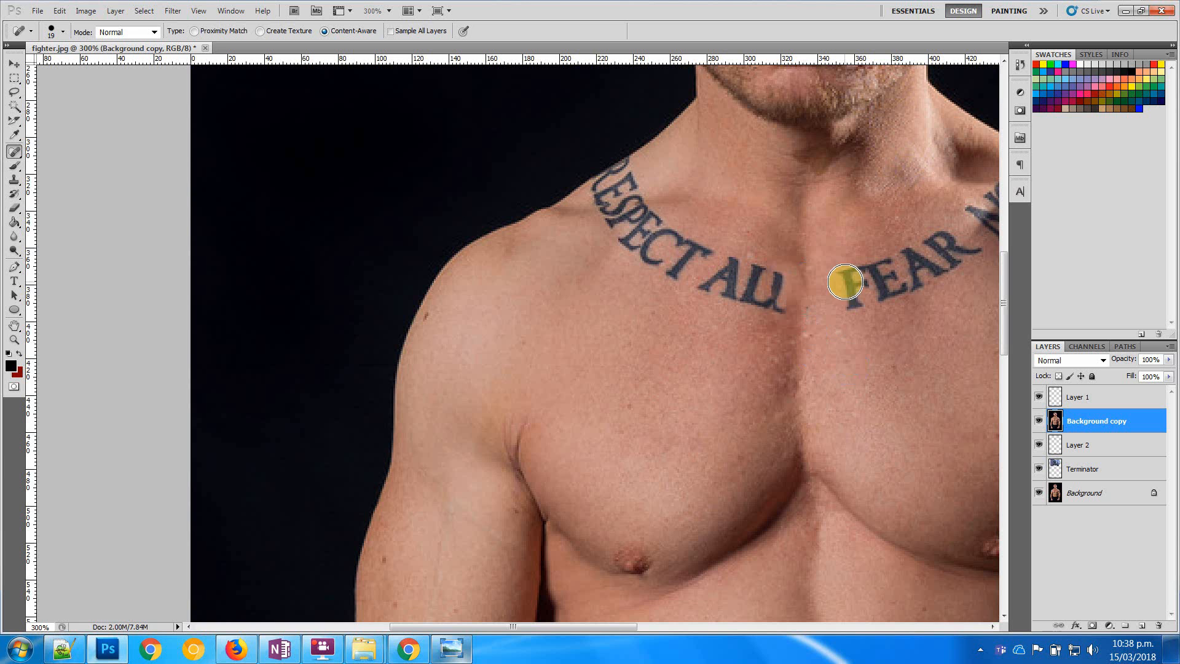
mouse_move(839, 278)
left_mouse_down()
mouse_move(863, 319)
mouse_move(858, 286)
mouse_move(897, 276)
mouse_move(895, 287)
mouse_move(889, 266)
mouse_move(960, 244)
left_mouse_up()
left_click(970, 248)
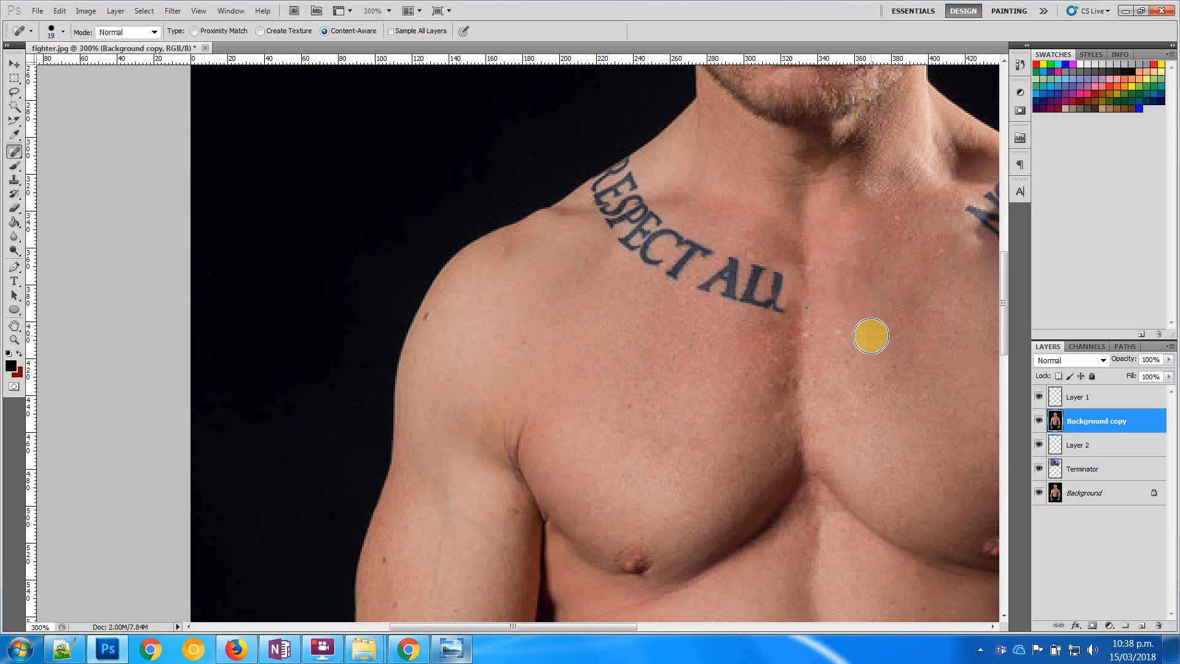
mouse_move(876, 323)
left_mouse_down()
mouse_move(852, 294)
mouse_move(855, 252)
left_mouse_up()
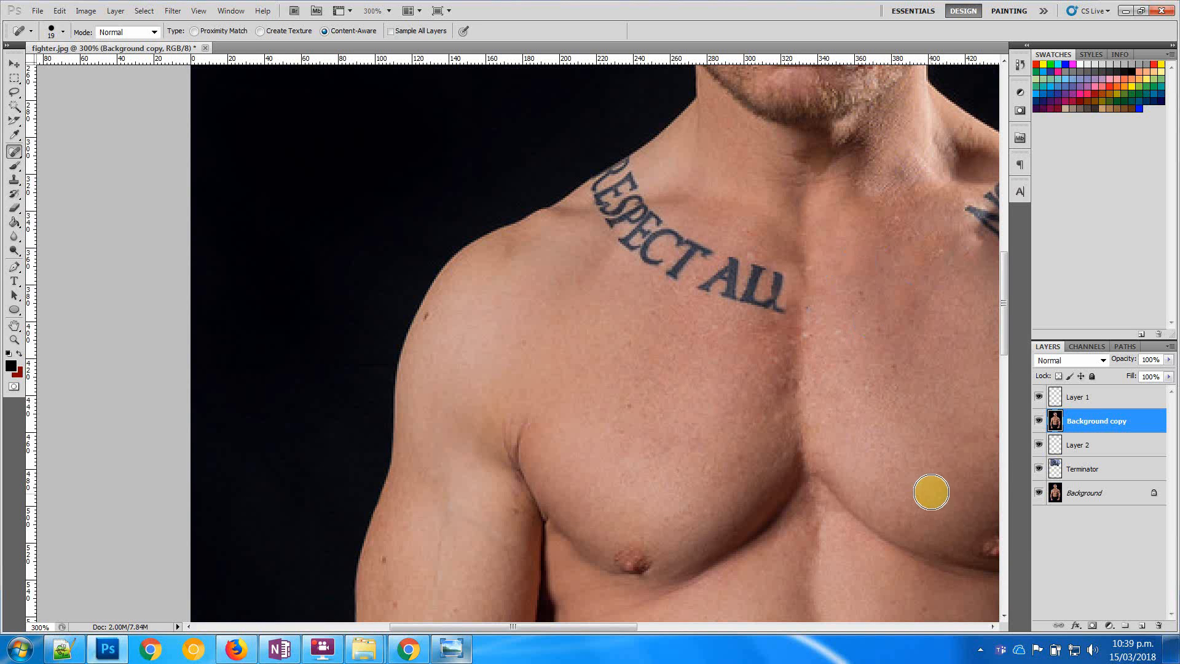
Heal away the RESPECT ALL lettering along the collarbone and smooth the leftover marks on the upper chest
mouse_move(776, 284)
left_mouse_down()
mouse_move(729, 271)
mouse_move(701, 284)
mouse_move(748, 309)
mouse_move(764, 304)
mouse_move(763, 289)
mouse_move(713, 299)
mouse_move(736, 285)
mouse_move(674, 273)
mouse_move(676, 244)
mouse_move(634, 243)
left_mouse_up()
mouse_move(652, 190)
left_mouse_down()
mouse_move(654, 215)
mouse_move(614, 223)
left_mouse_up()
mouse_move(641, 185)
left_mouse_down()
mouse_move(624, 177)
mouse_move(595, 201)
mouse_move(644, 169)
mouse_move(605, 191)
left_mouse_up()
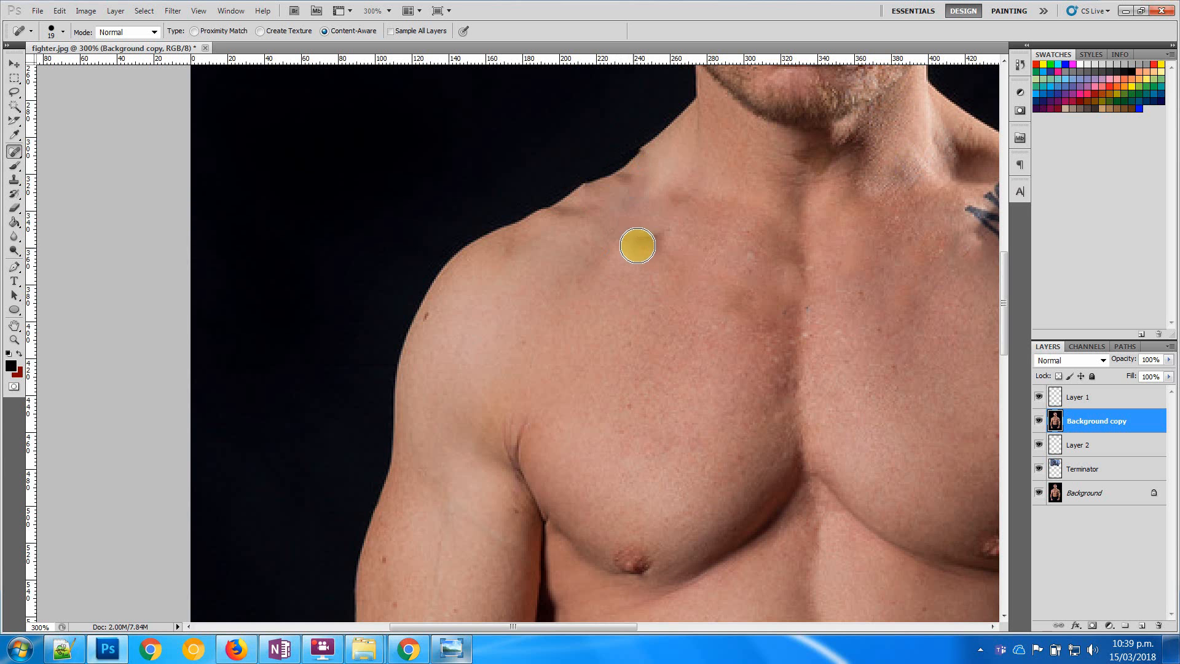
left_click_drag(635, 245, 658, 243)
mouse_move(783, 256)
left_mouse_down()
mouse_move(750, 256)
mouse_move(744, 322)
mouse_move(732, 237)
mouse_move(672, 299)
left_mouse_up()
Retouch the notch where the tattoo met the shoulder outline, using the 10 px Clone Stamp at 400% zoom
key("z")
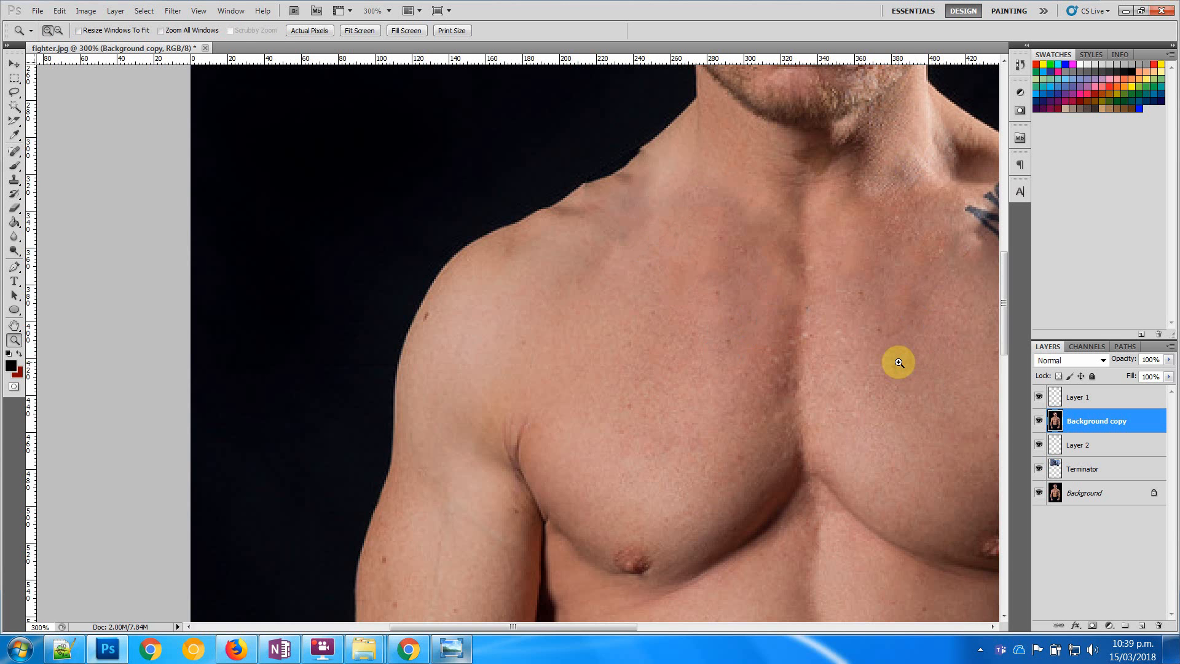
left_click(898, 362)
left_click(899, 363, "alt")
left_click(899, 363, "alt")
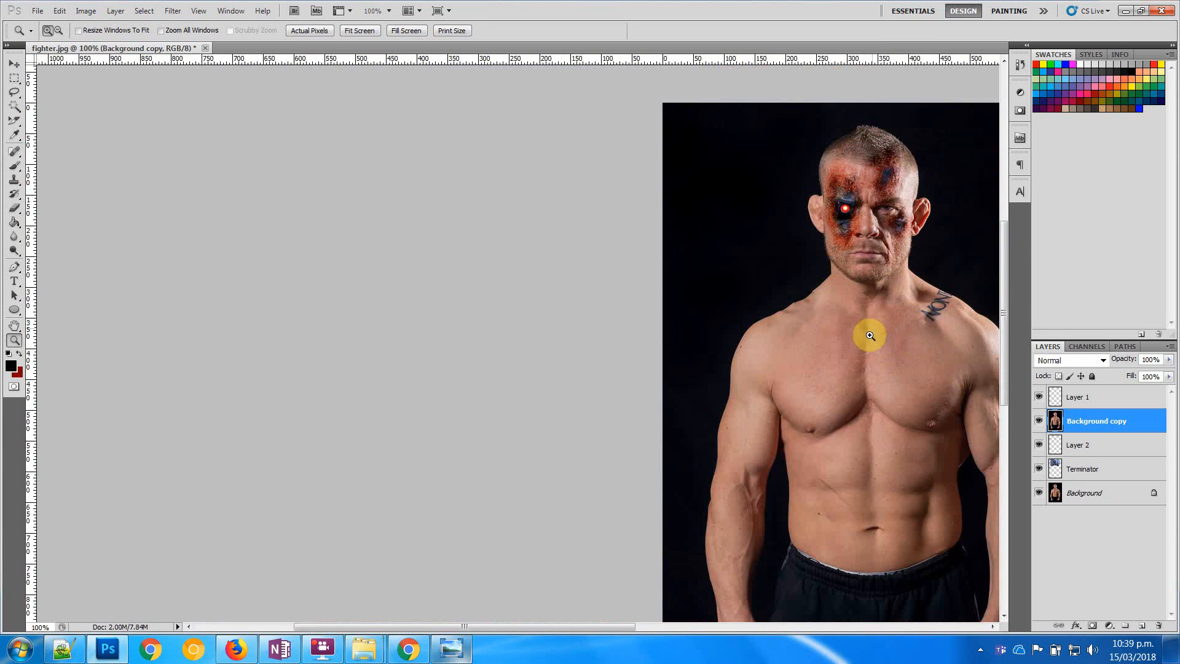
left_click(861, 333)
left_click(912, 353)
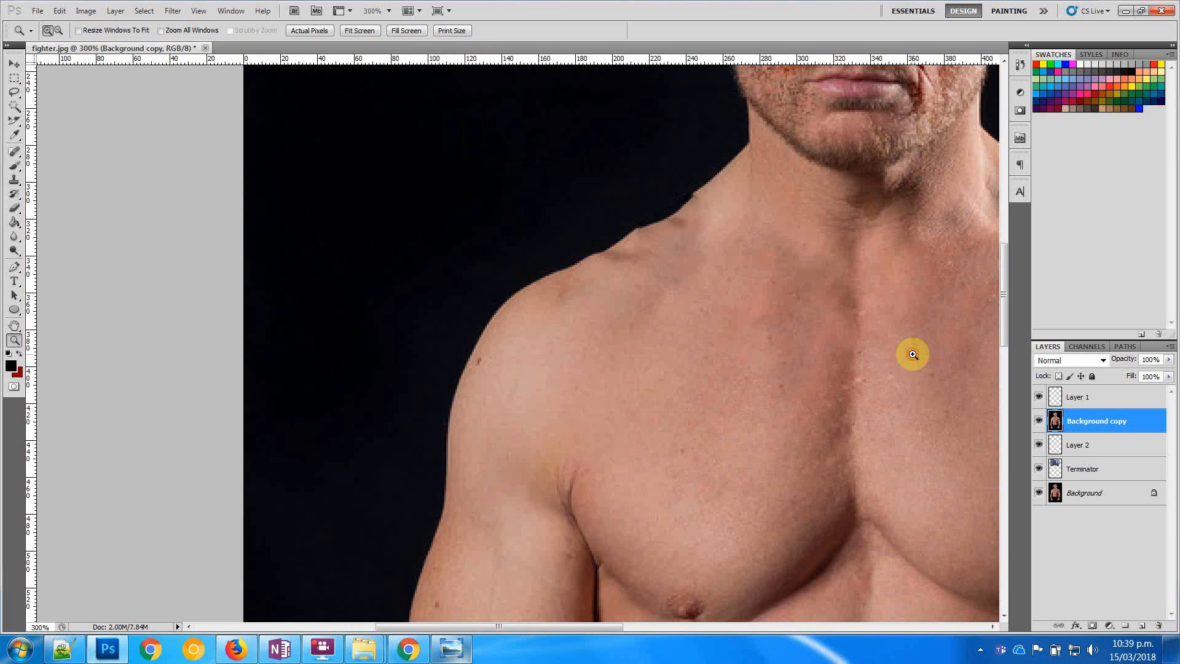
left_click(914, 355)
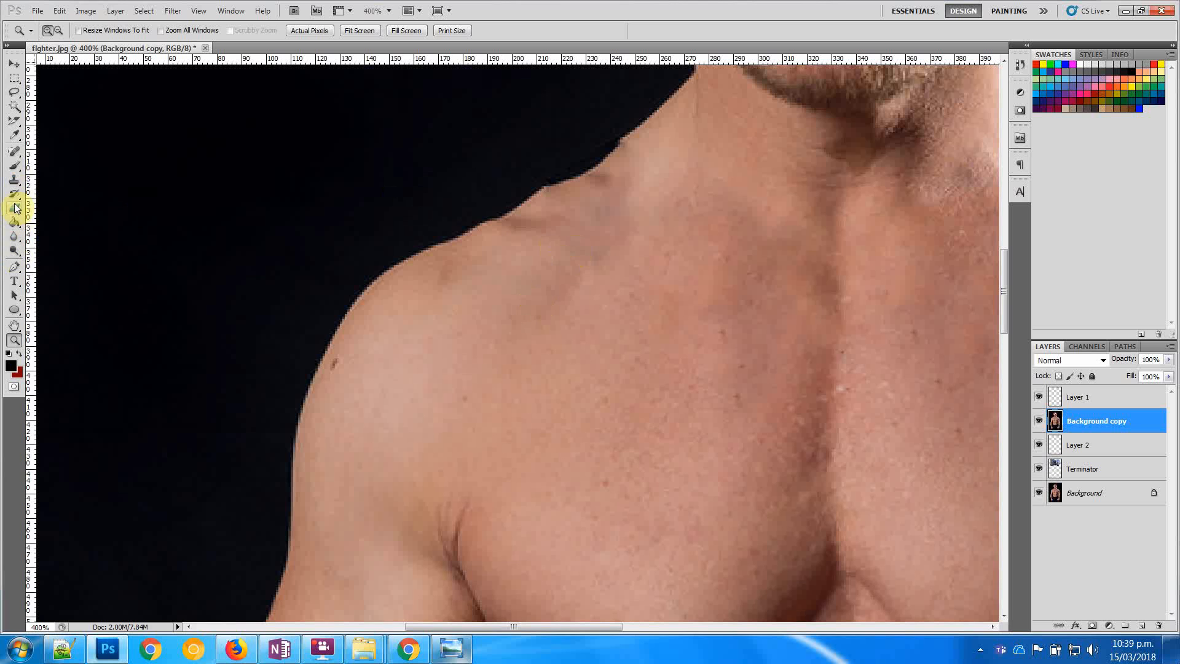
left_click(14, 181)
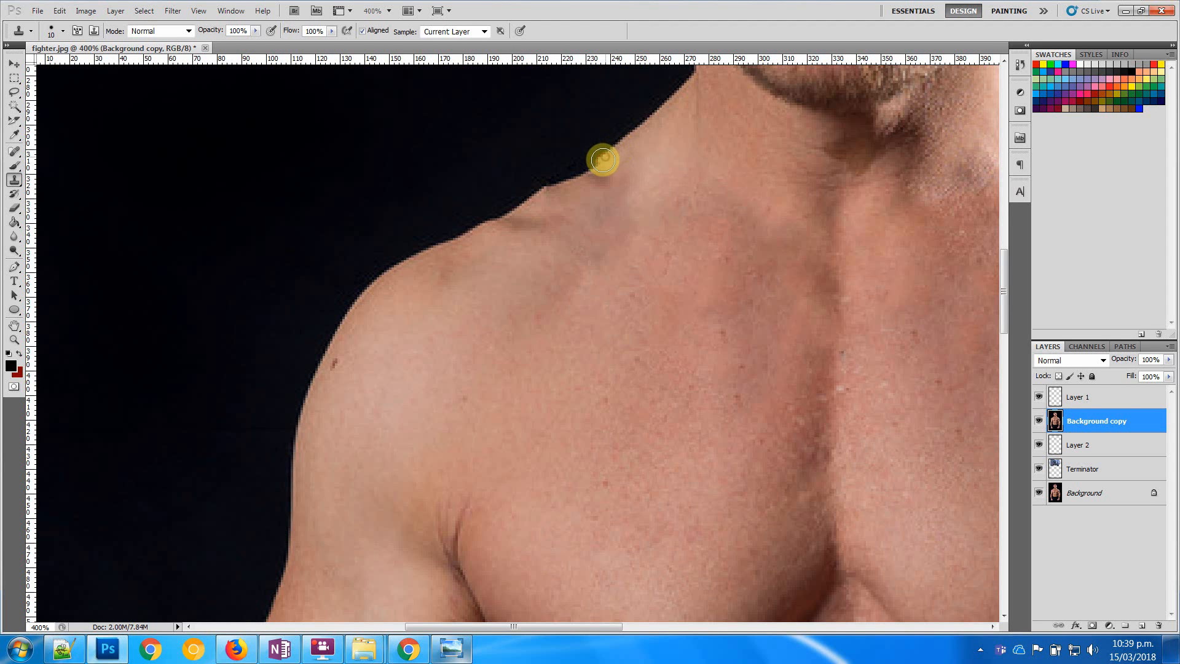
left_click_drag(603, 160, 629, 137)
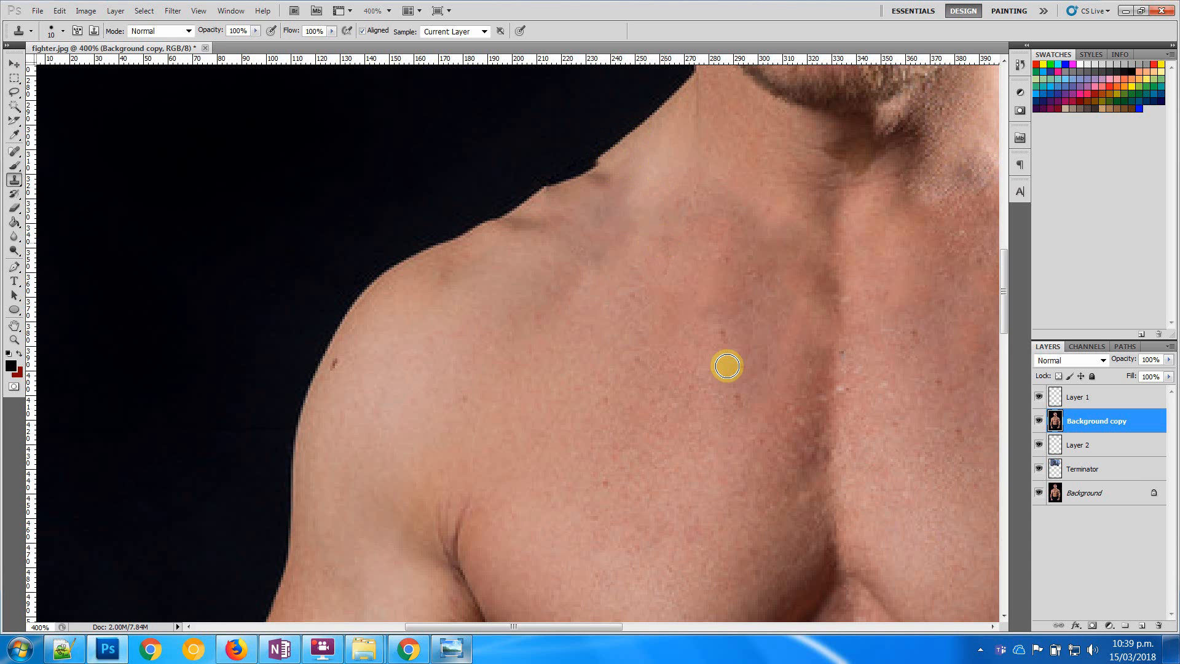
Try cloning the nipple area higher up the chest with the Clone Stamp, and revert the cloned strokes
scroll(731, 375, "down", 8)
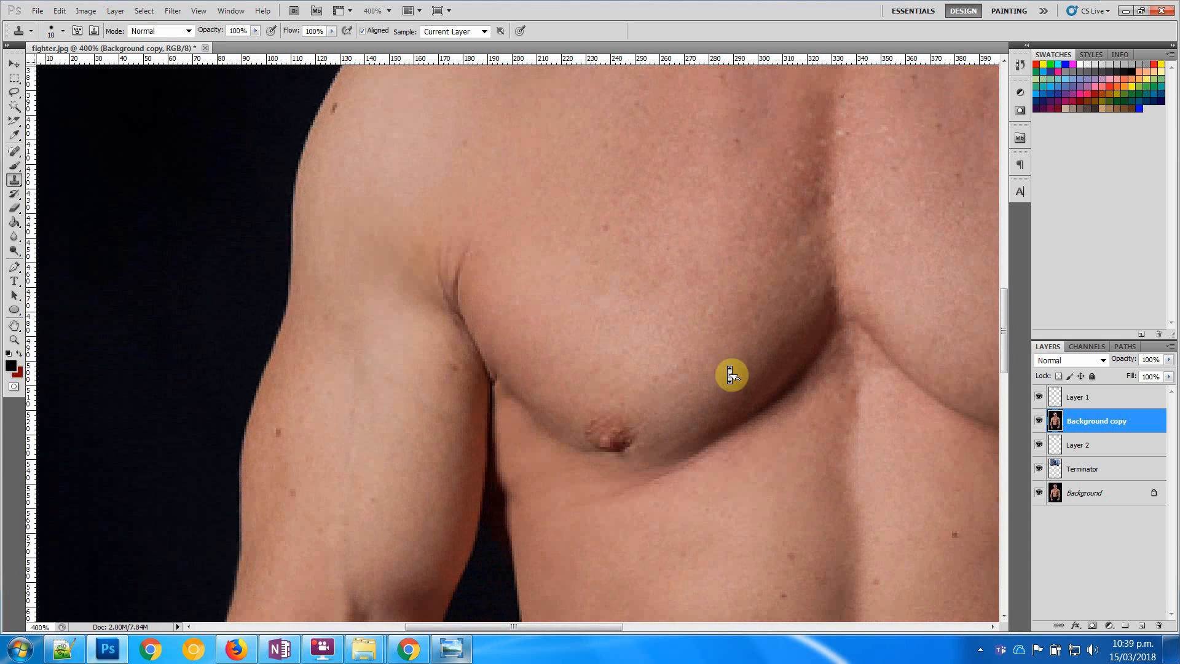
left_click_drag(621, 410, 614, 424)
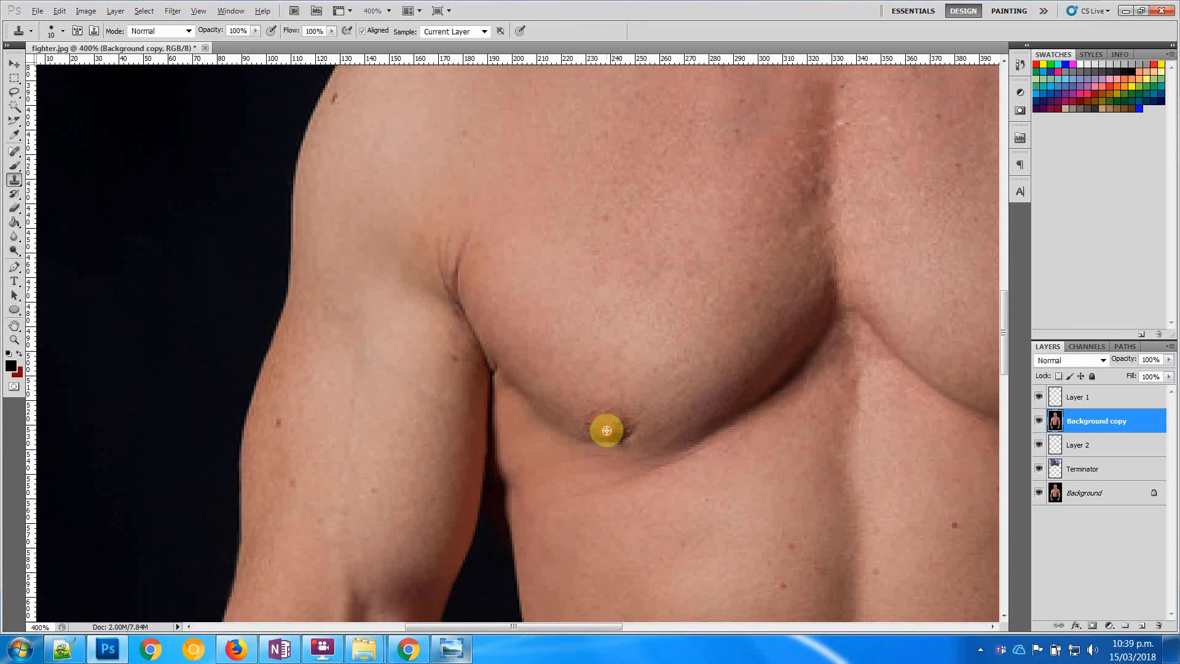
mouse_move(650, 290)
left_mouse_down()
mouse_move(681, 274)
mouse_move(656, 261)
mouse_move(659, 291)
mouse_move(676, 272)
mouse_move(634, 275)
mouse_move(685, 282)
mouse_move(653, 239)
mouse_move(628, 269)
mouse_move(700, 282)
mouse_move(651, 241)
mouse_move(656, 311)
mouse_move(722, 278)
mouse_move(639, 289)
mouse_move(701, 219)
mouse_move(694, 288)
mouse_move(663, 219)
mouse_move(720, 280)
mouse_move(651, 277)
mouse_move(581, 254)
mouse_move(605, 267)
mouse_move(562, 225)
mouse_move(657, 298)
mouse_move(778, 310)
mouse_move(725, 301)
mouse_move(771, 252)
mouse_move(755, 278)
mouse_move(779, 264)
mouse_move(748, 290)
mouse_move(801, 266)
mouse_move(711, 308)
mouse_move(623, 306)
mouse_move(541, 237)
mouse_move(542, 261)
left_mouse_up()
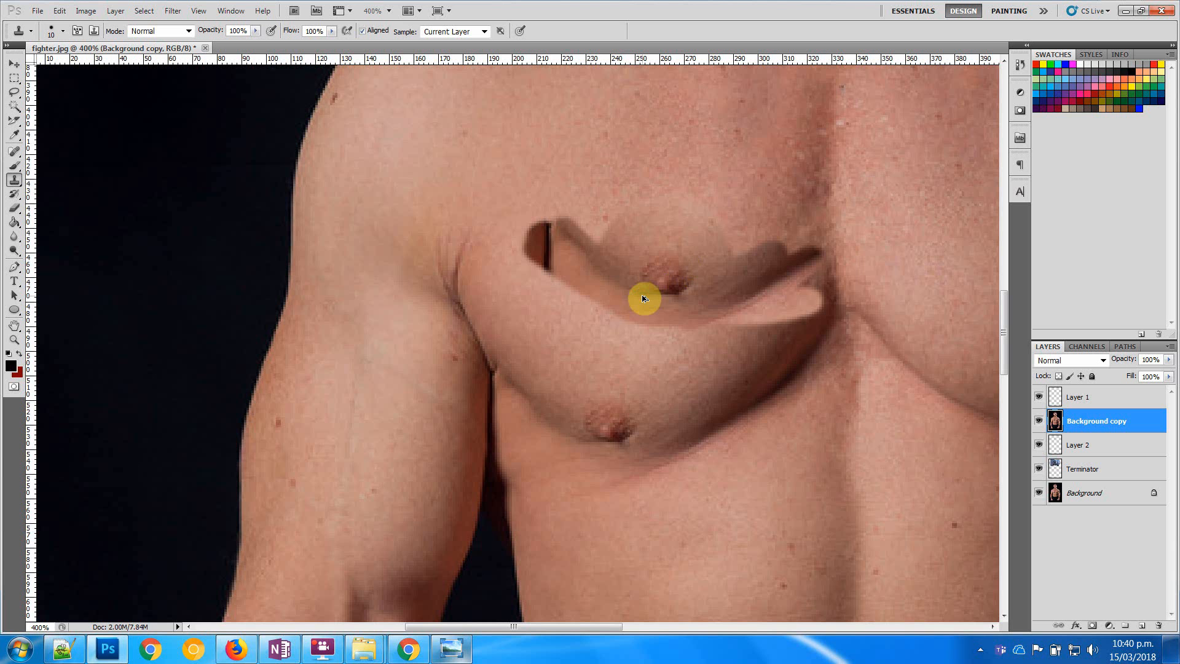
key("ctrl+j")
key("z")
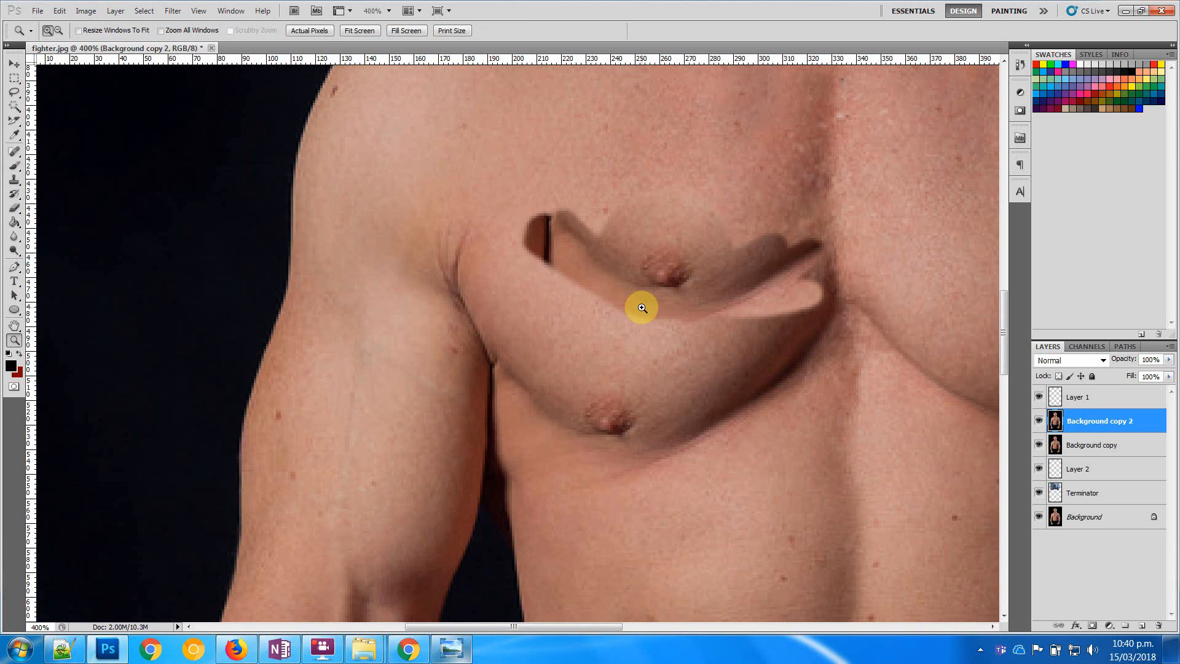
key("ctrl+z")
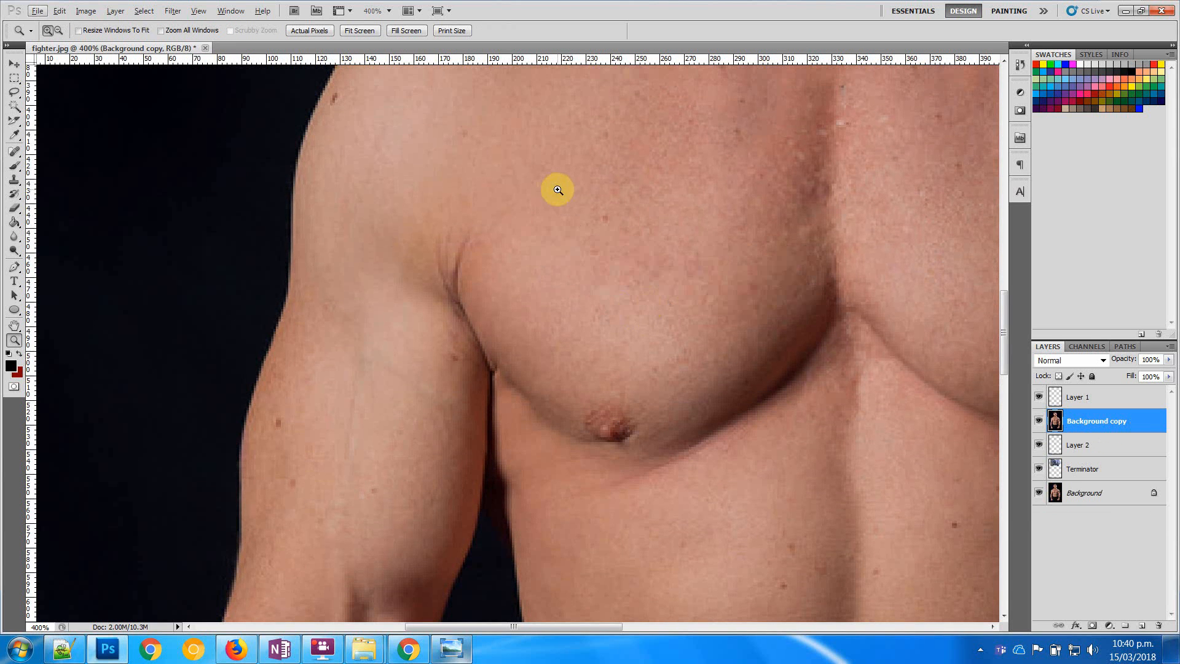
Smooth the dip in the shoulder outline beside the neck with the 10 px Clone Stamp, sampling the clean slope above it
scroll(558, 192, "left", 2)
left_click_drag(1004, 340, 1004, 282)
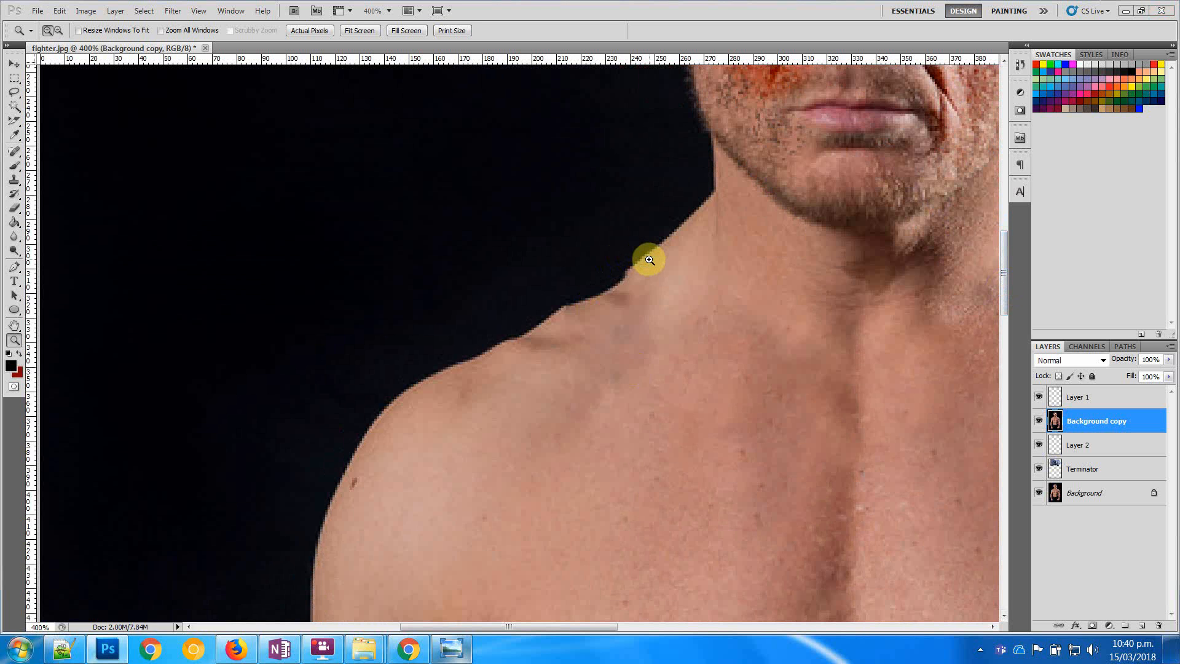
key("super")
key("super")
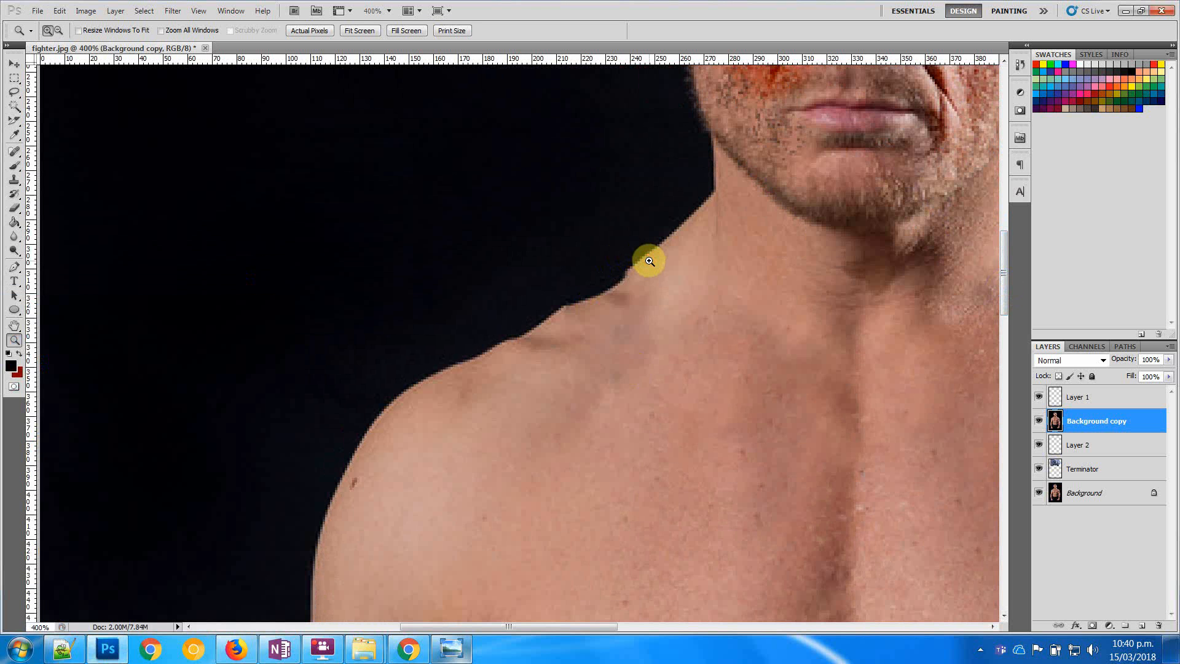
left_click(650, 261)
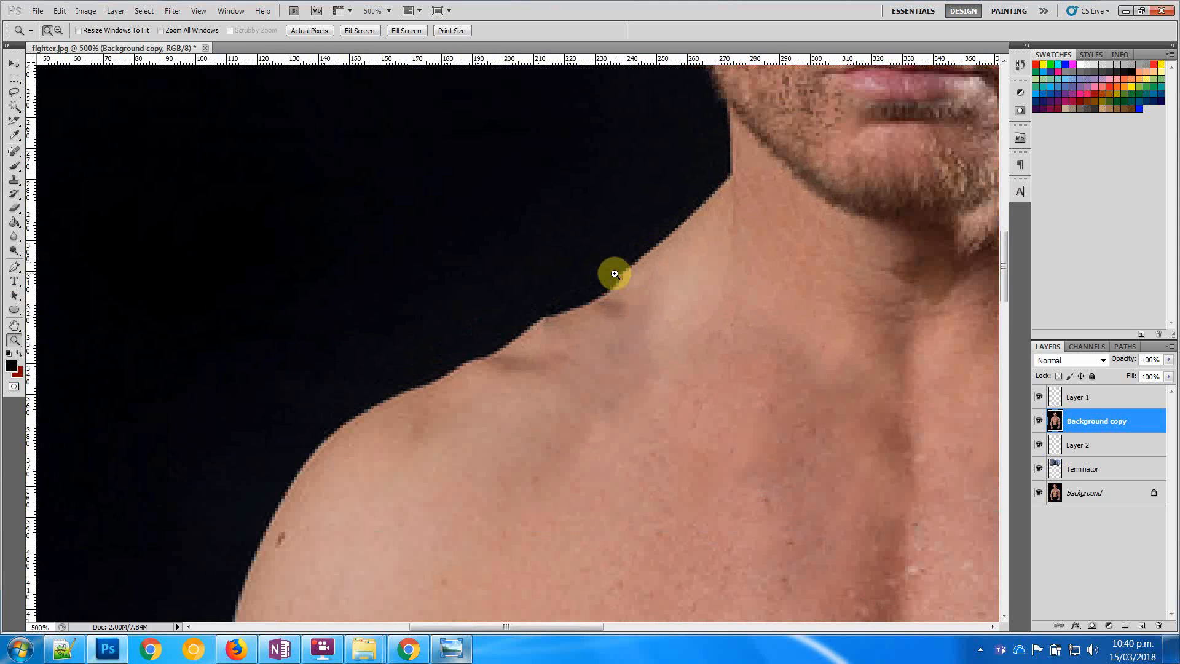
key("s")
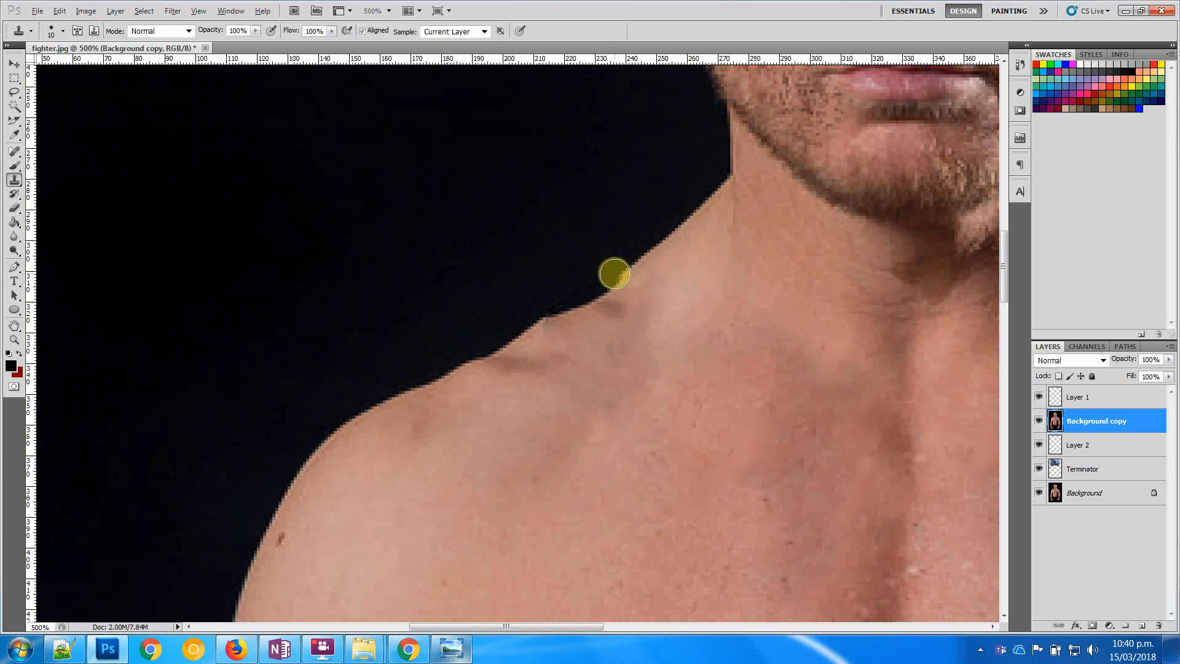
left_click(650, 256, "alt")
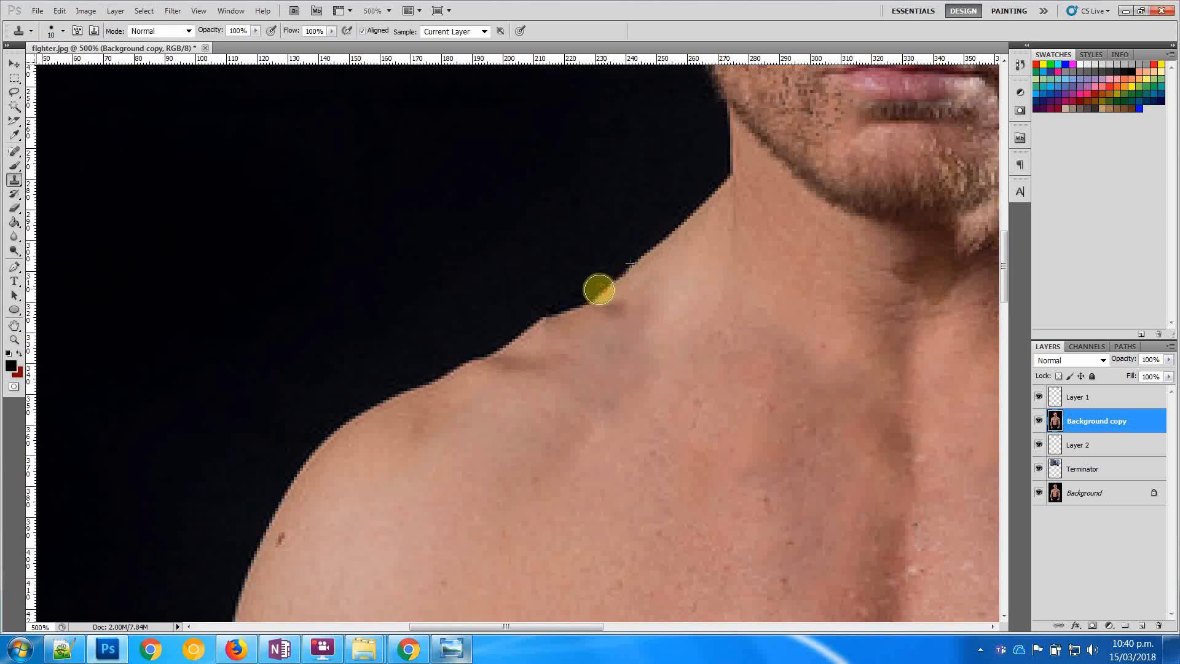
left_click_drag(599, 290, 605, 292)
left_click(677, 241, "alt")
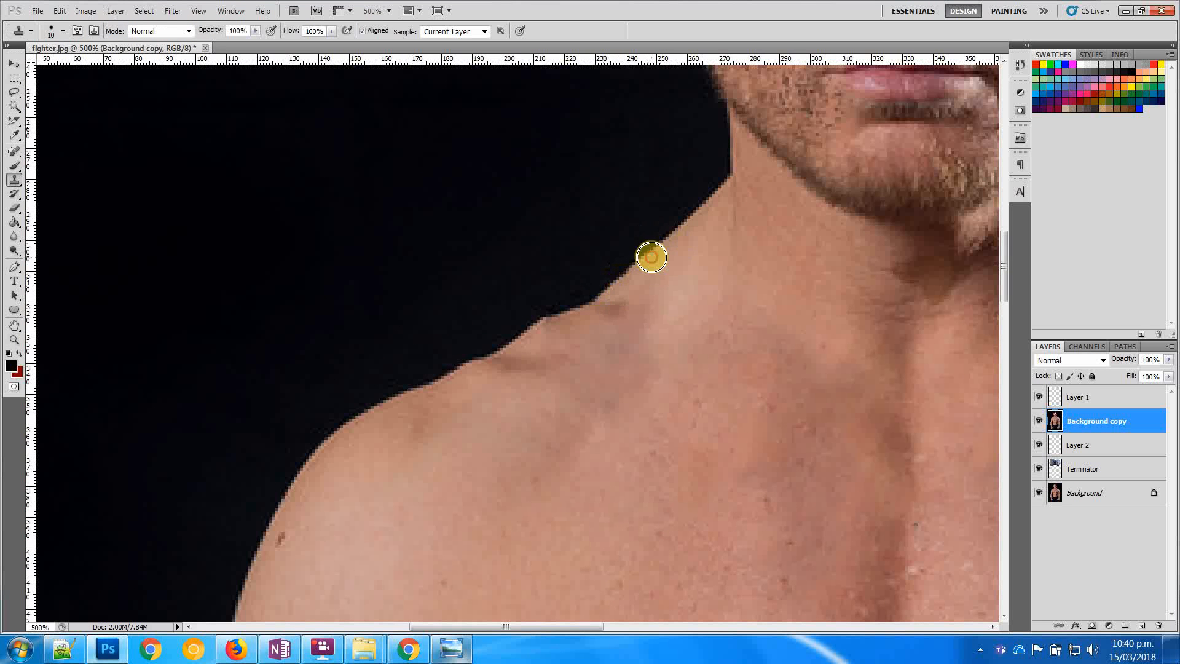
left_click_drag(651, 257, 562, 314)
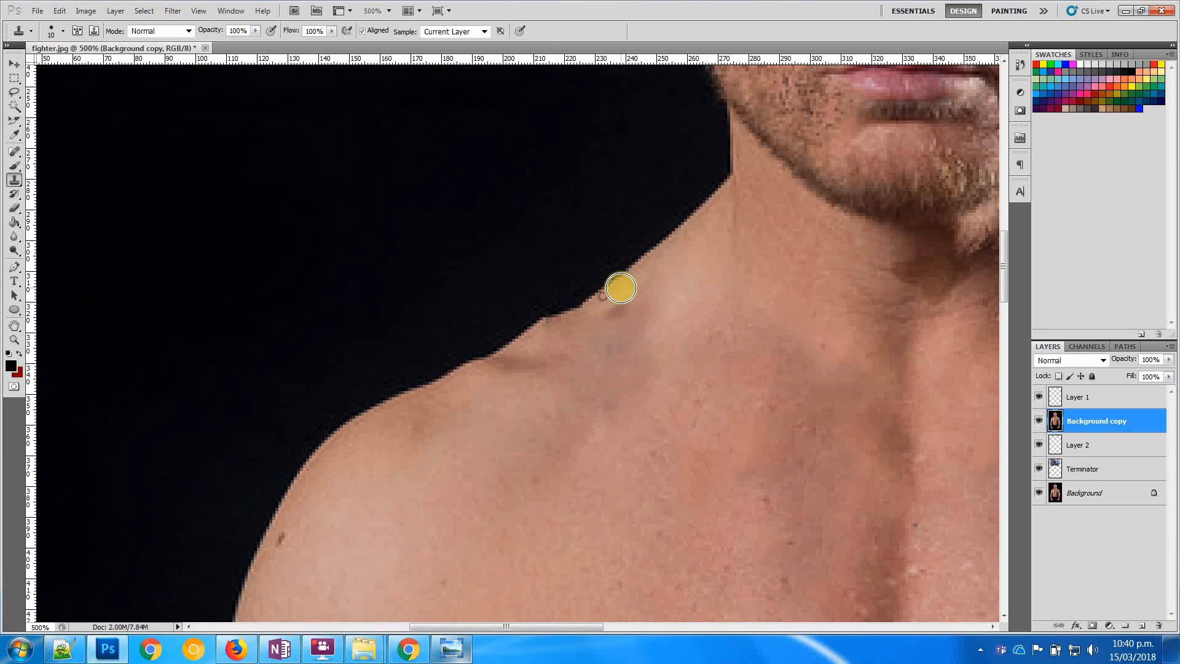
left_click_drag(621, 288, 576, 311)
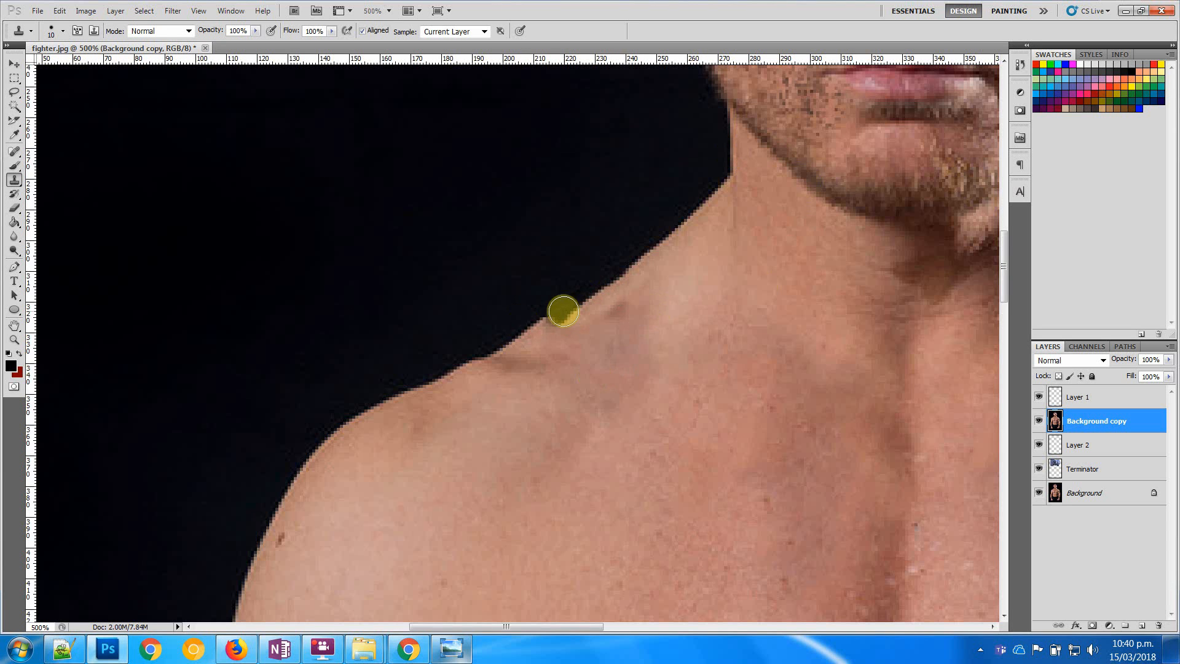
Open the Background copy layer in the Liquify filter and bring up the uneven shoulder outline beside the neck
key("b")
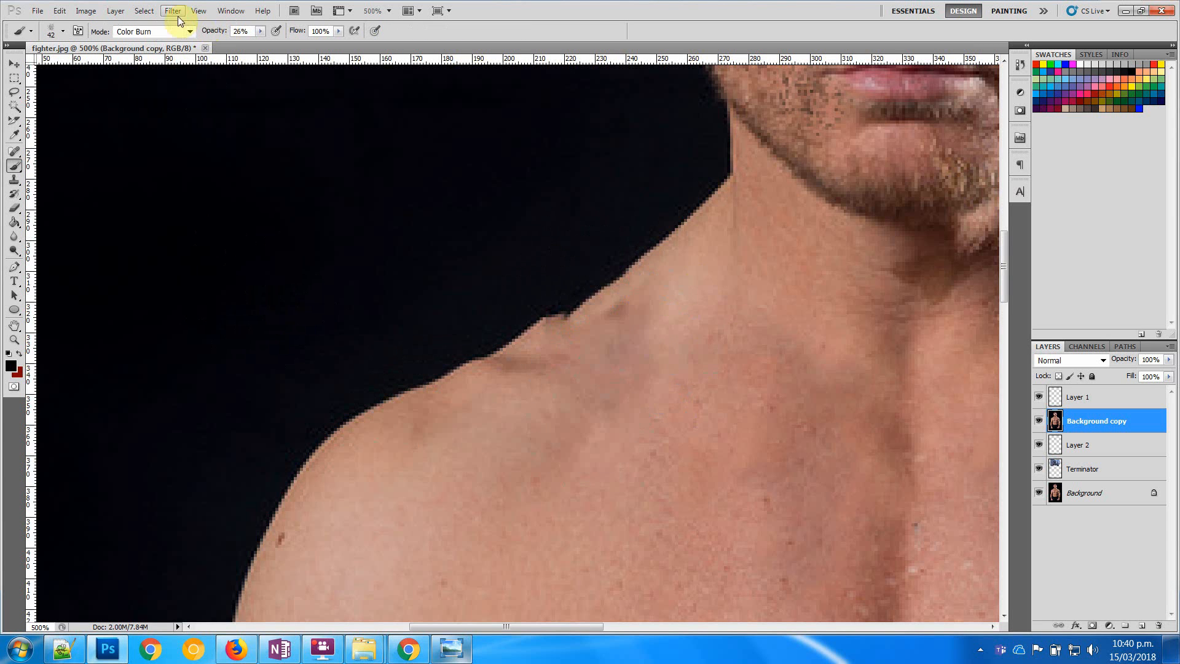
left_click(150, 12)
mouse_move(170, 13)
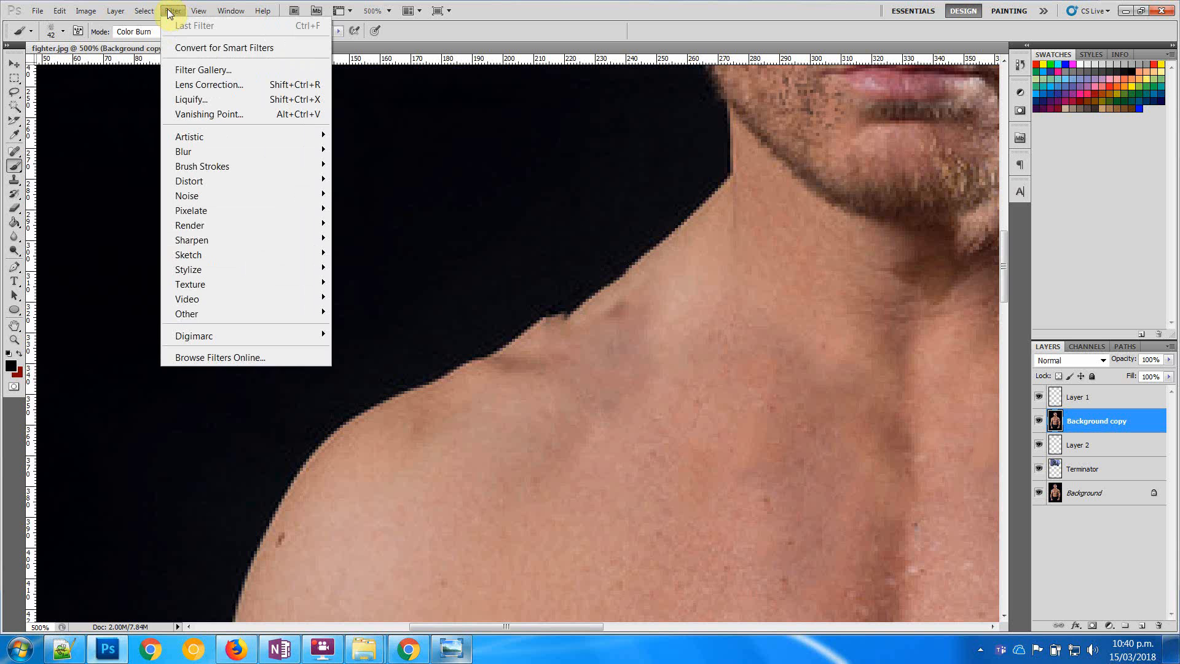
left_click(203, 102)
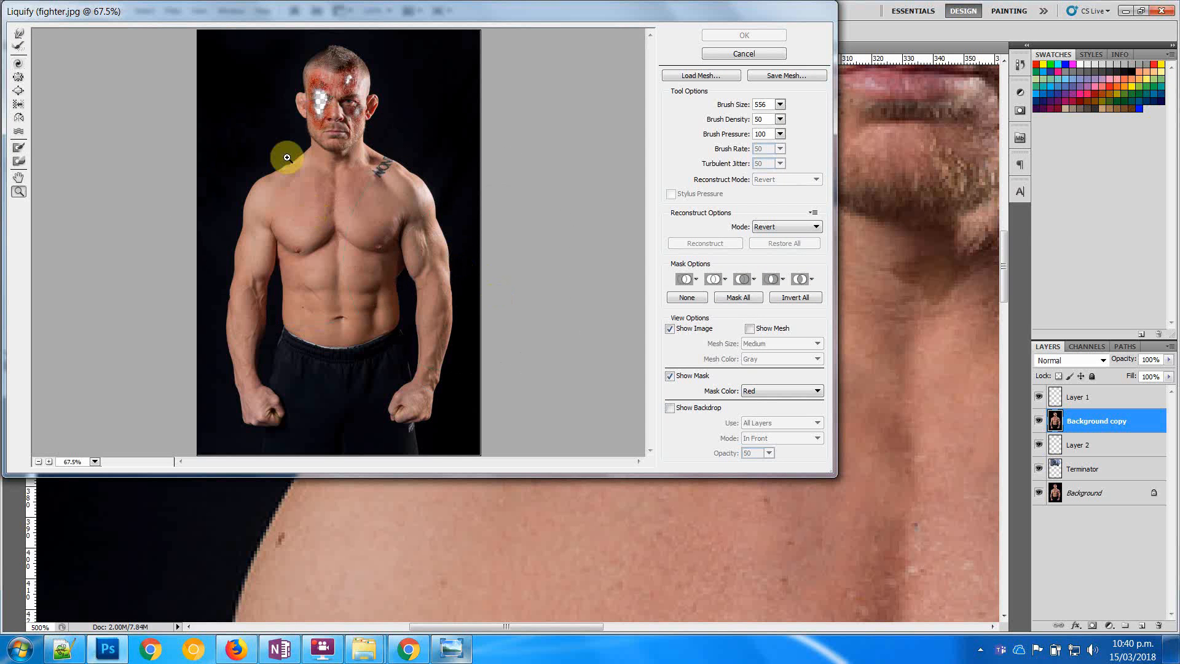
left_click(289, 164)
left_click(289, 164)
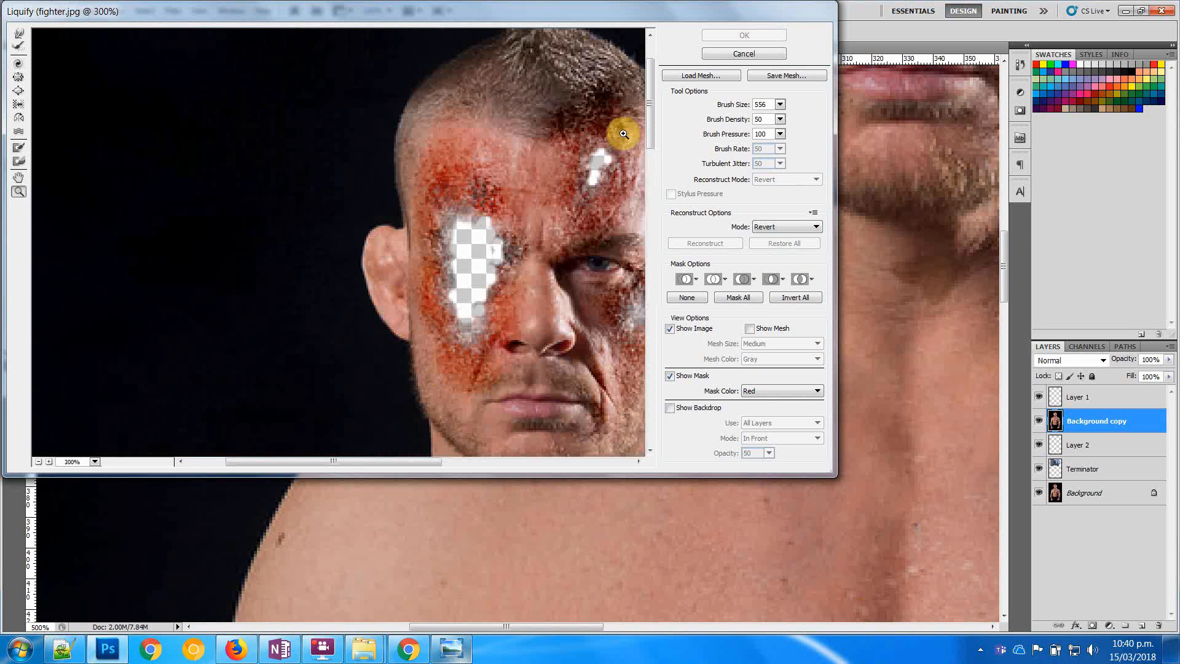
left_click_drag(650, 98, 646, 172)
left_click(350, 167)
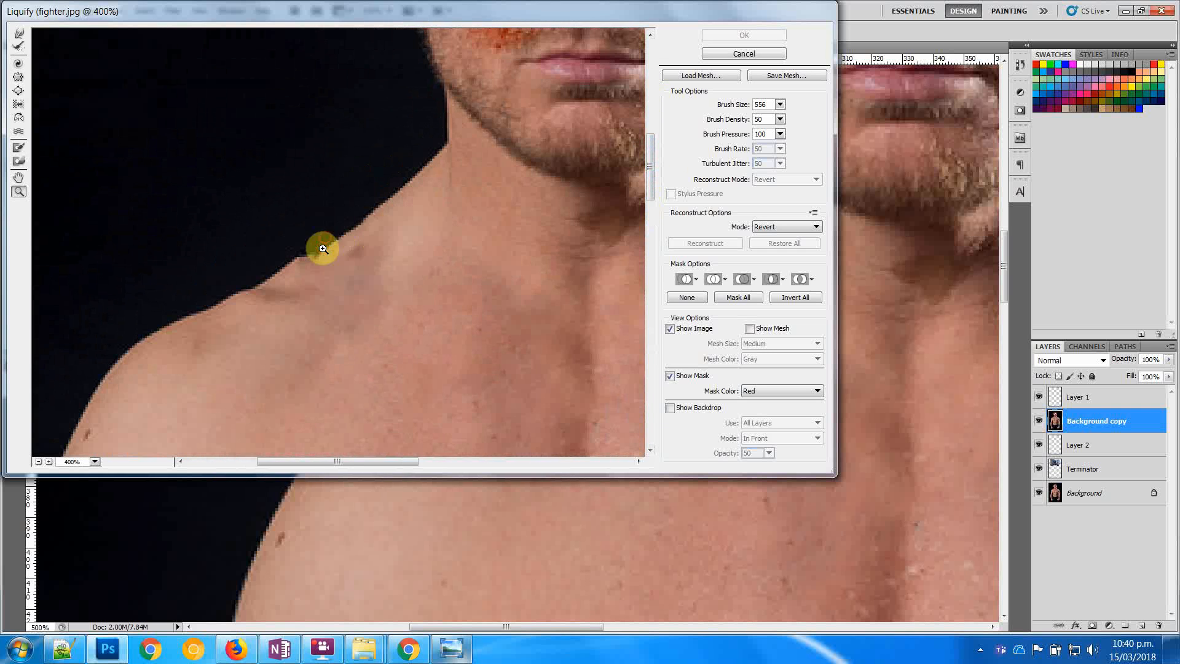
left_click(321, 249)
left_click(370, 271, "alt")
left_click(370, 271, "alt")
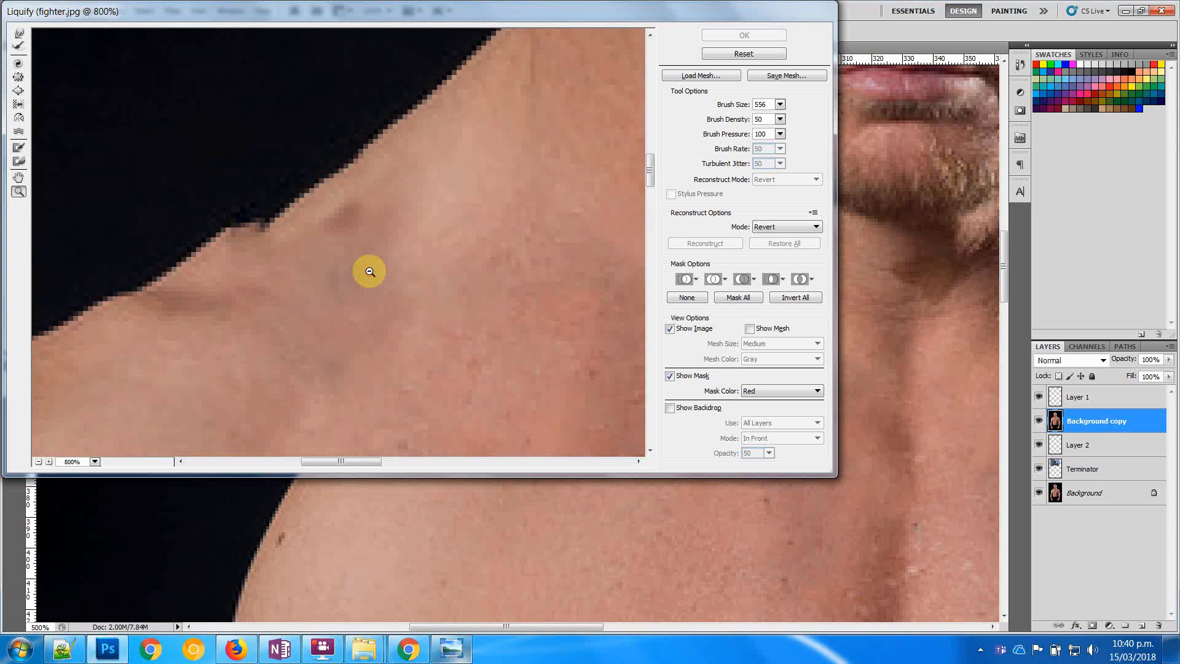
left_click(369, 271, "alt")
left_click(369, 271, "alt")
left_click(369, 272, "alt")
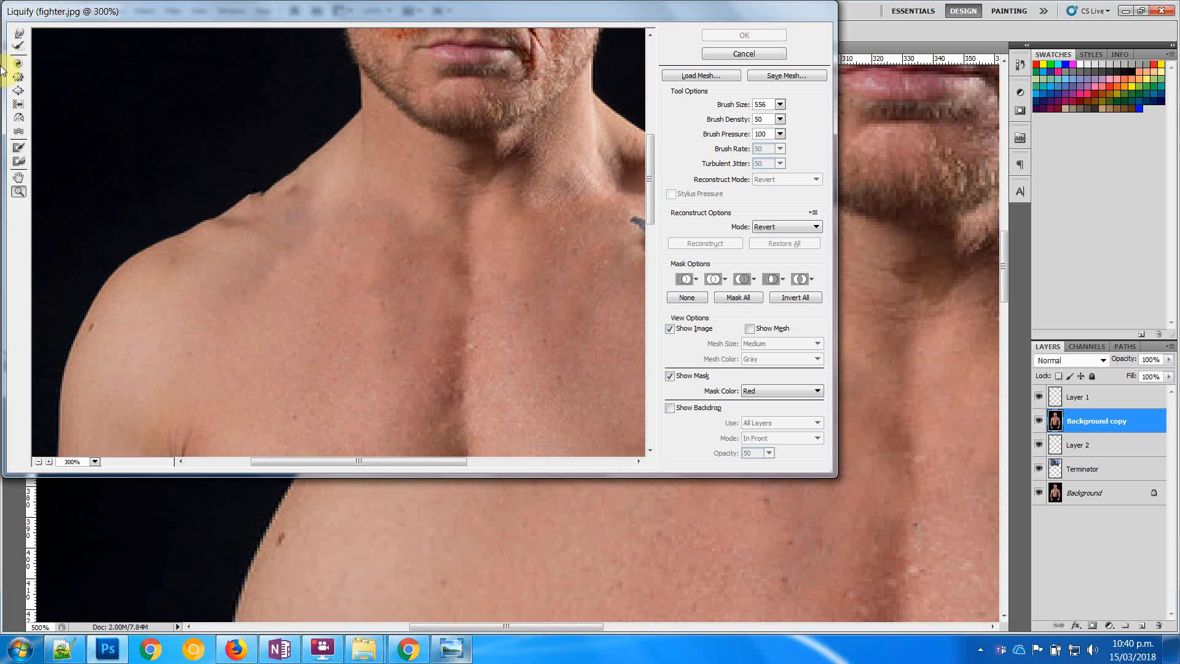
Push the bump on the shoulder outline beside the neck into a smooth slope with Forward Warp at brush size 31
left_click(17, 37)
left_click_drag(277, 197, 254, 184)
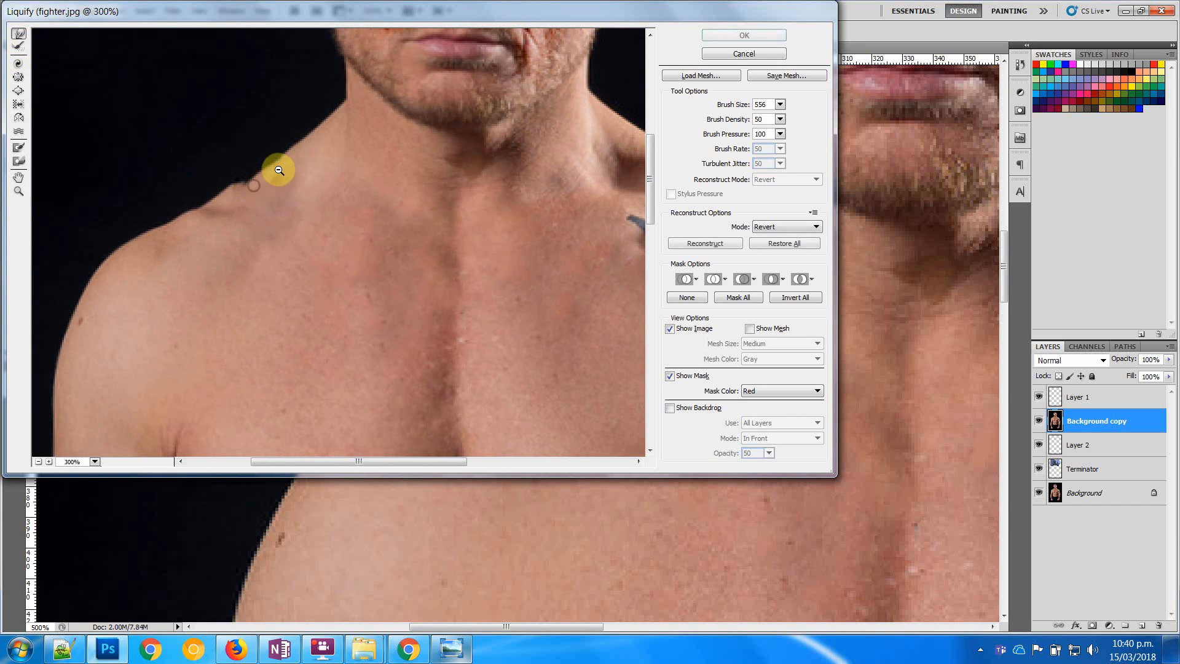
key("ctrl+alt+z")
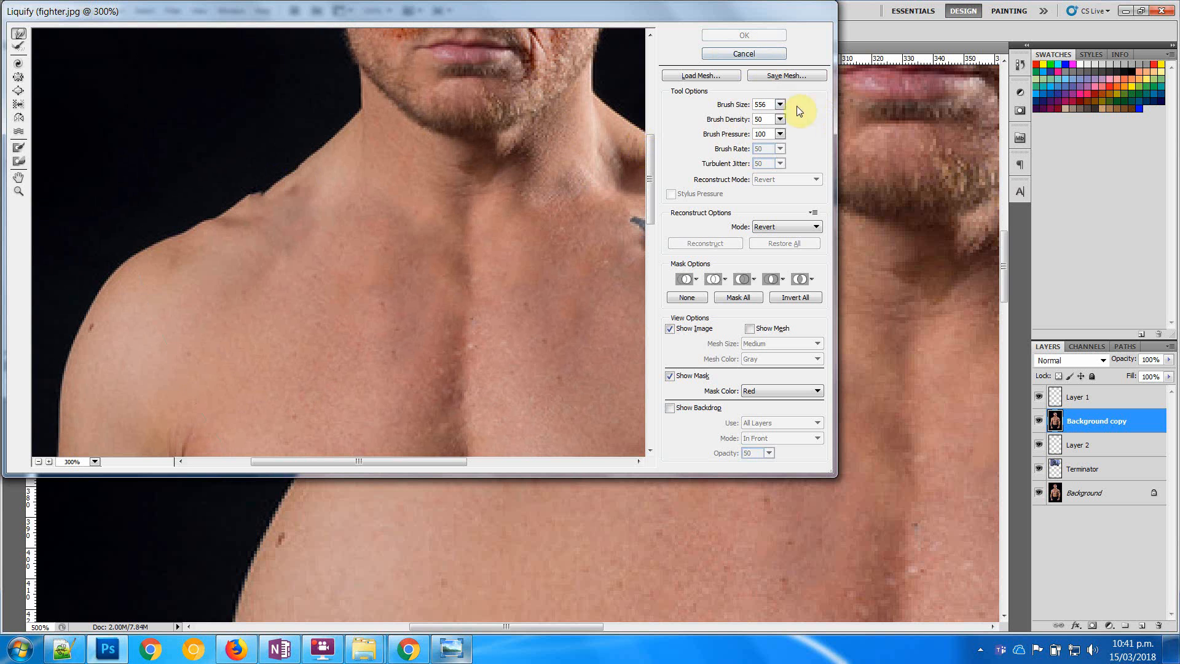
left_click(727, 119)
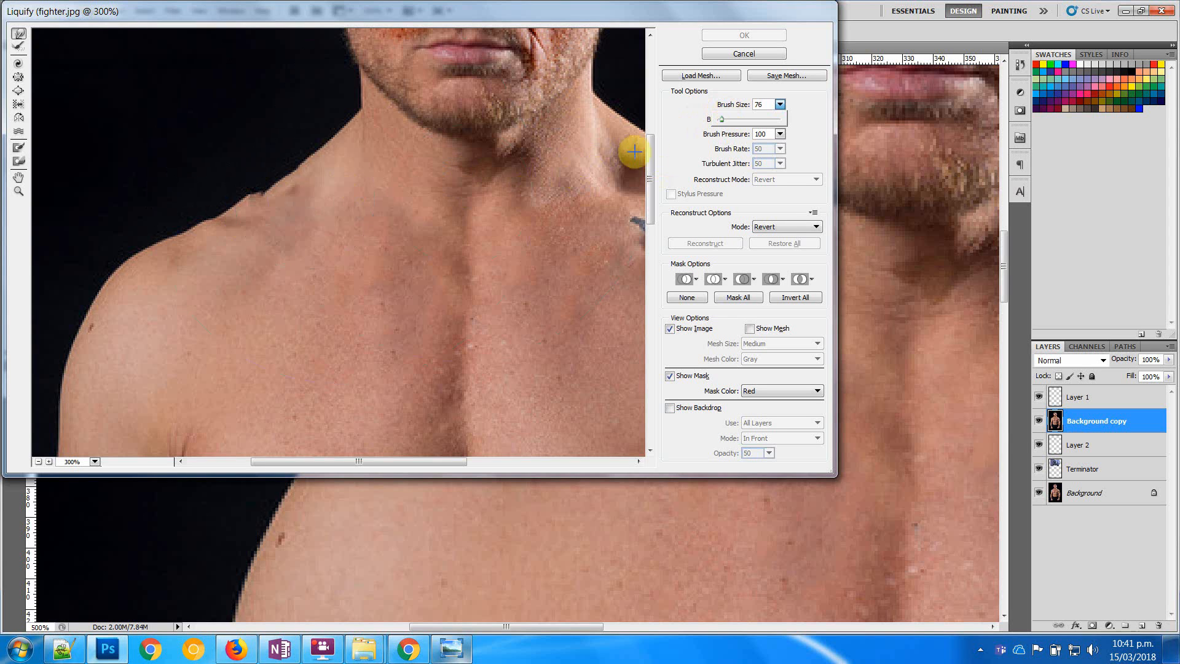
left_click_drag(721, 120, 719, 119)
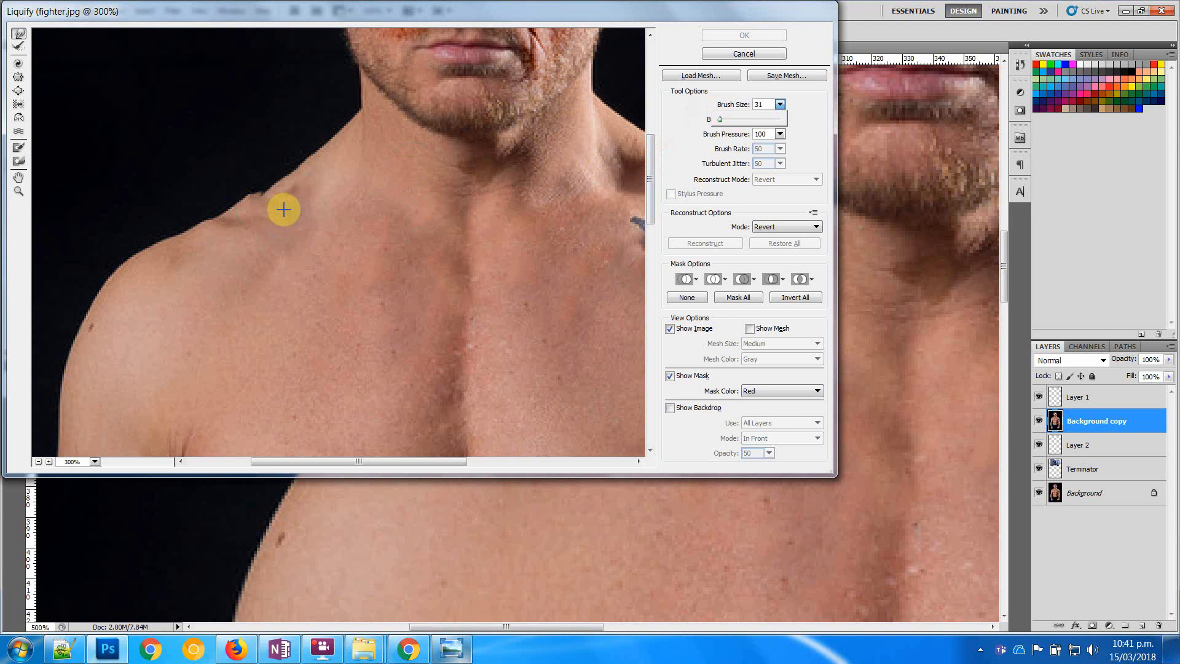
left_click_drag(278, 205, 272, 204)
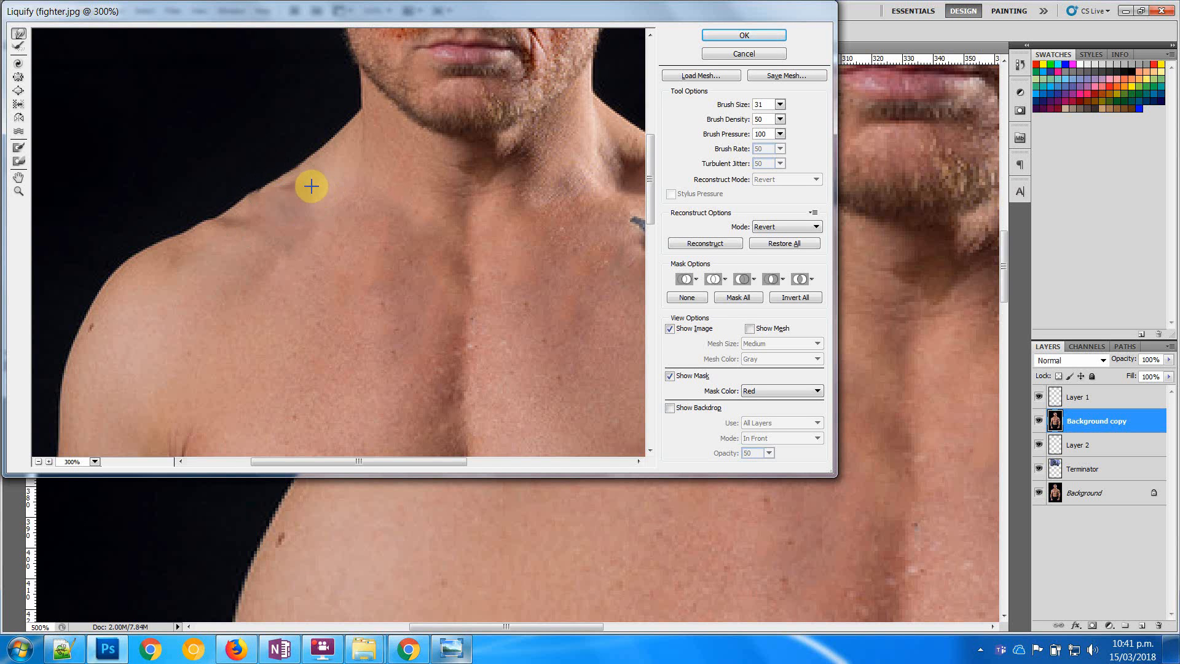
left_click_drag(312, 184, 306, 179)
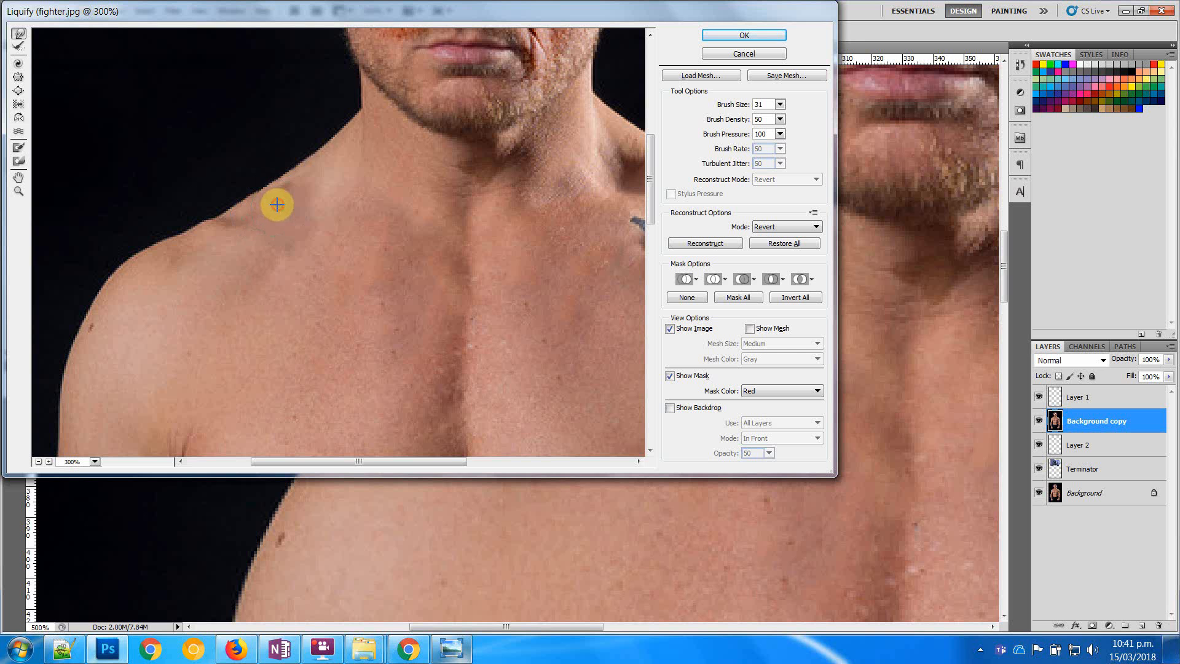
Enlarge the shoulder on the tattoo-free side with the Bloat tool at brush size 121
key("z")
left_click(265, 166, "alt")
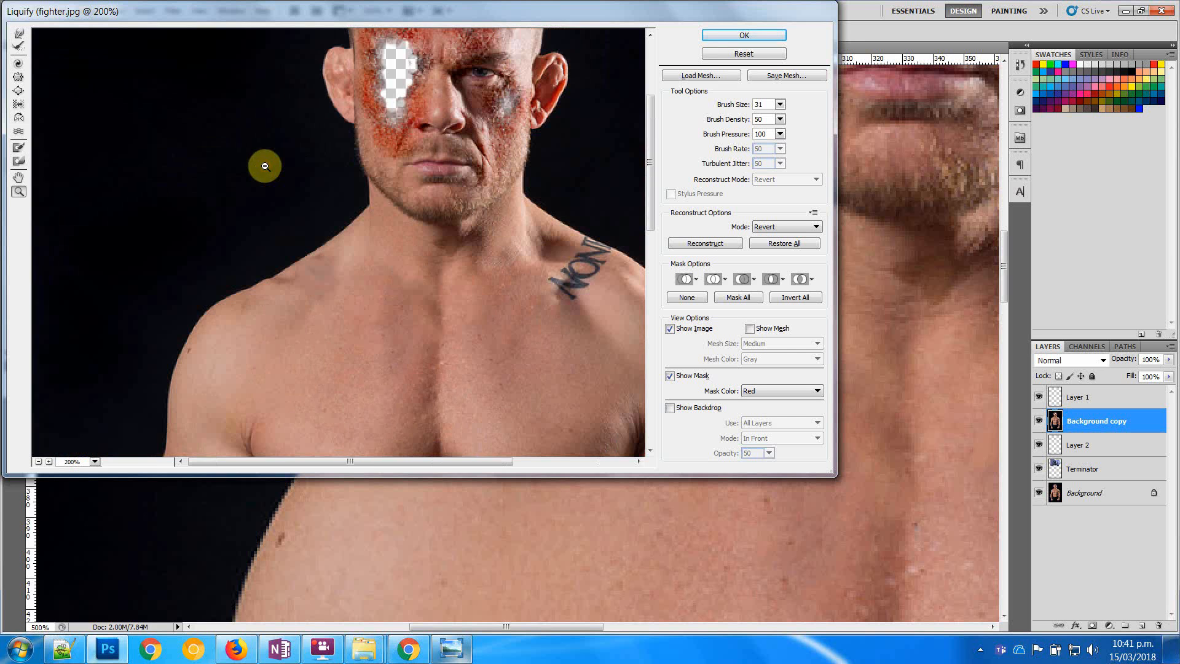
left_click(265, 166, "alt")
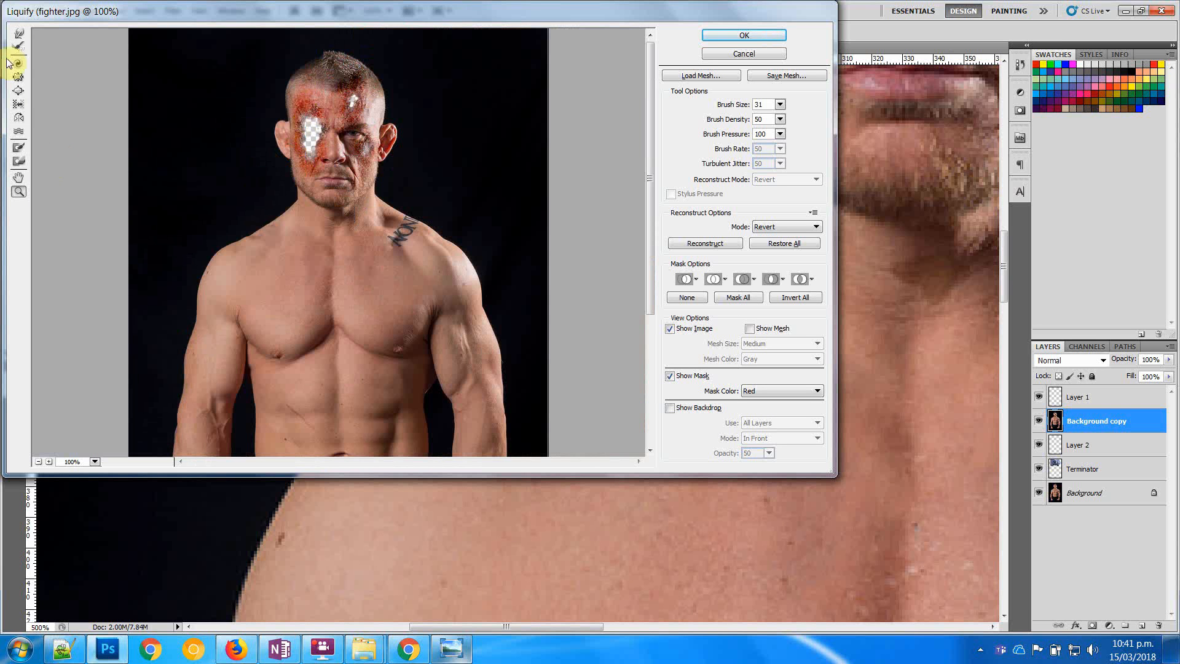
left_click(19, 91)
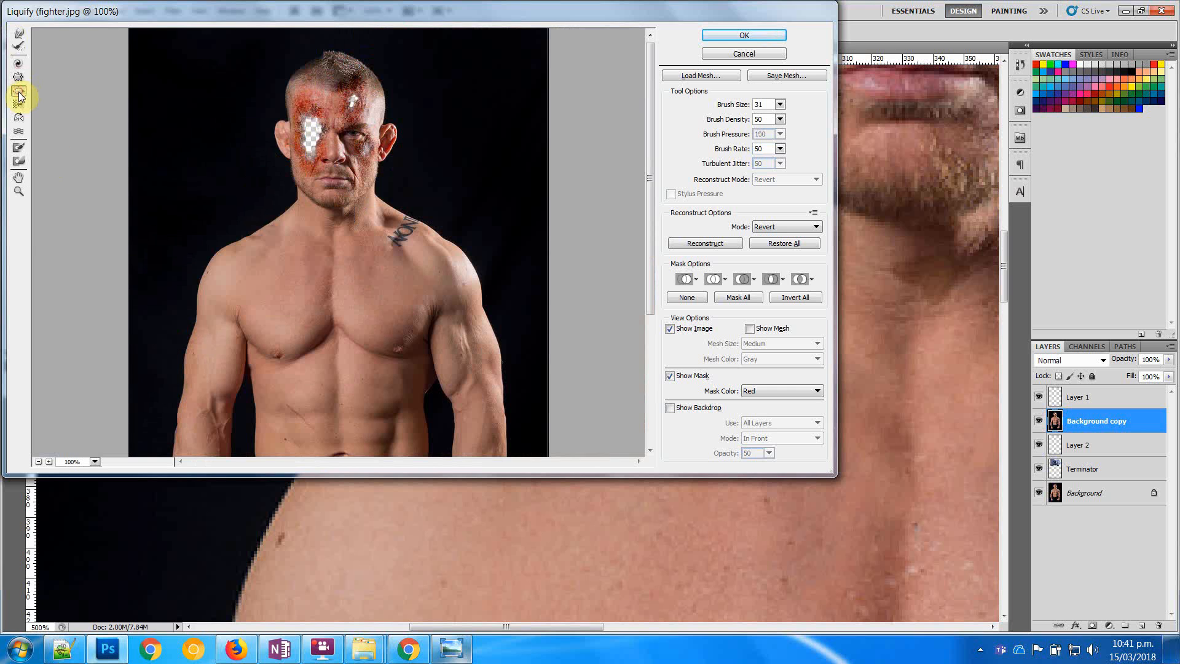
left_click(781, 104)
left_click_drag(720, 119, 734, 120)
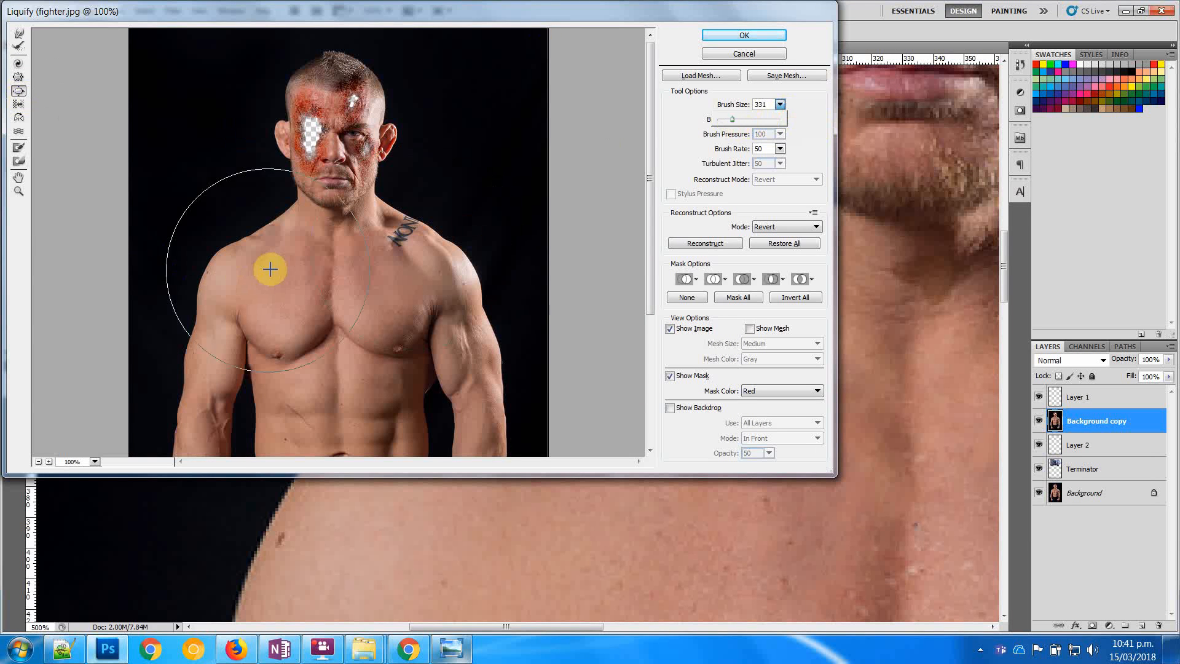
left_click(724, 119)
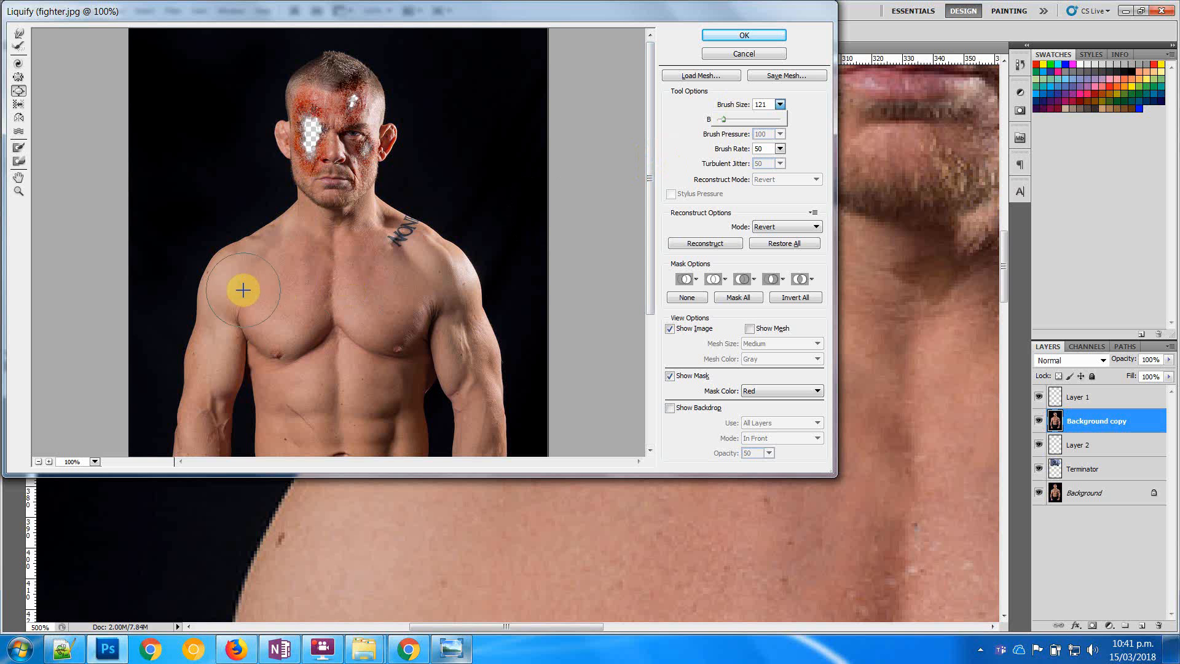
left_click(225, 267)
mouse_move(225, 267)
left_mouse_down()
mouse_move(232, 253)
mouse_move(208, 295)
left_mouse_up()
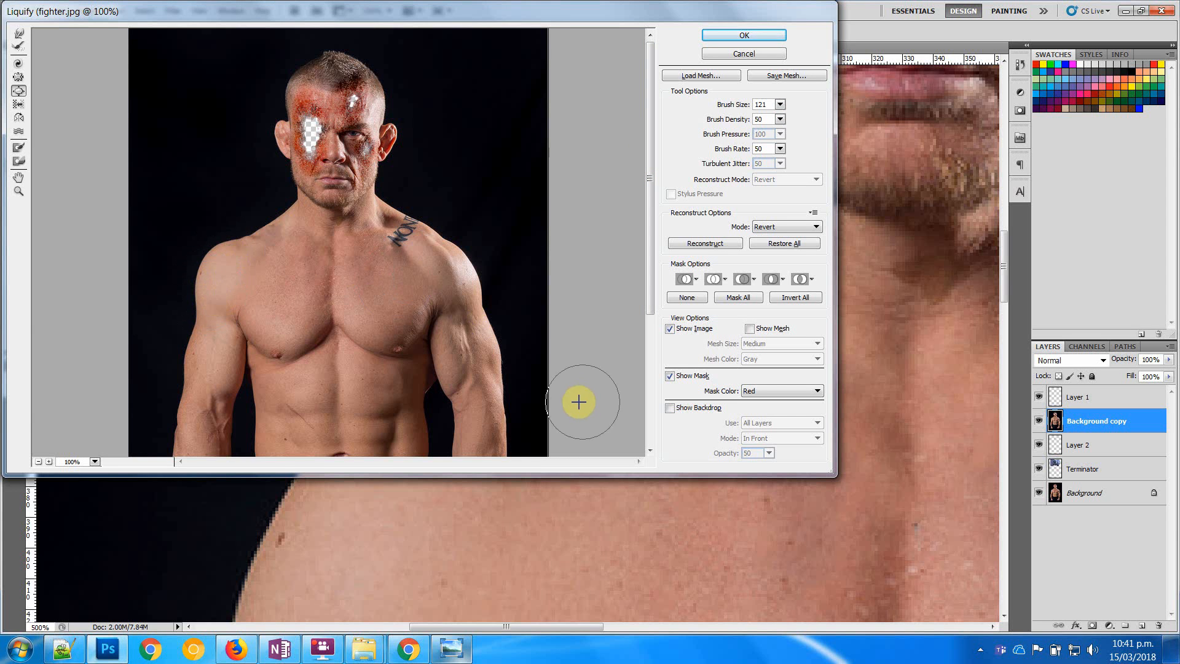
Reshape the waist edge just above the waistband with the Bloat tool, and refine it with Forward Warp at brush size 46
left_click_drag(652, 139, 651, 221)
left_click_drag(416, 347, 420, 322)
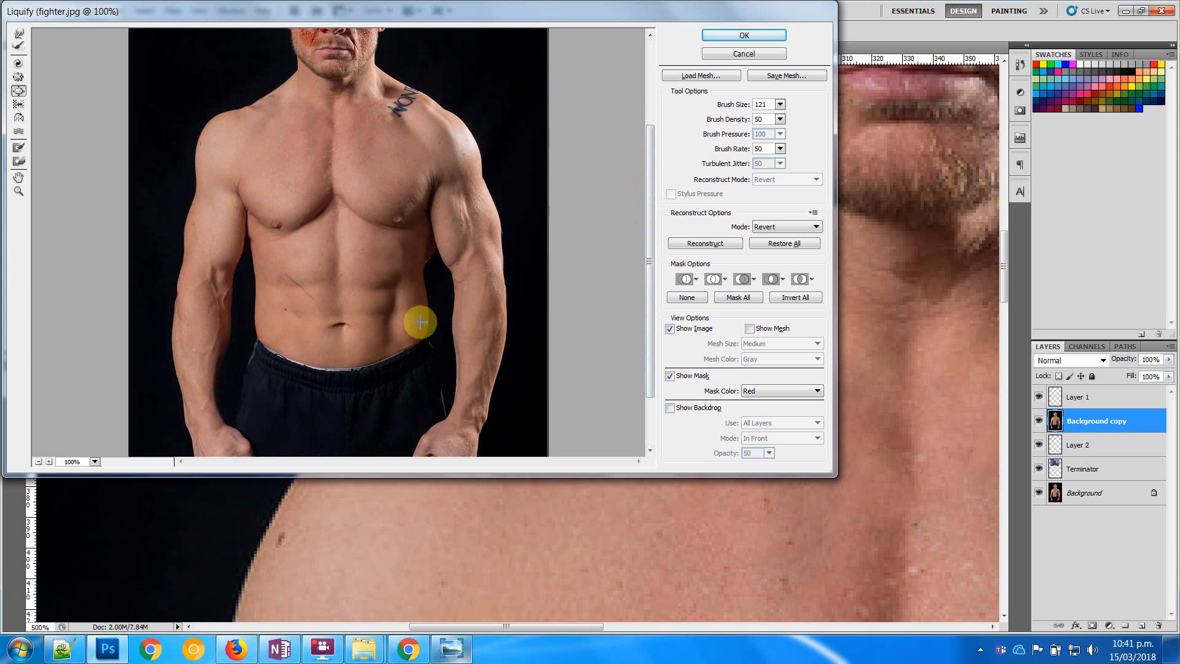
left_click(23, 32)
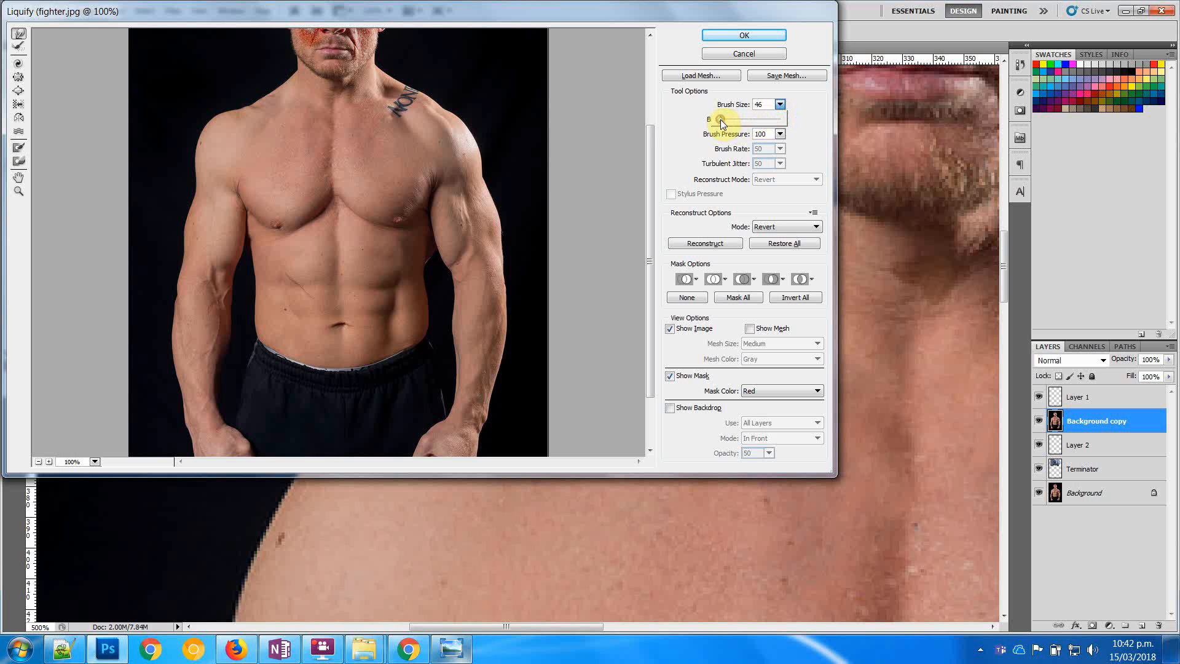
left_click(427, 325)
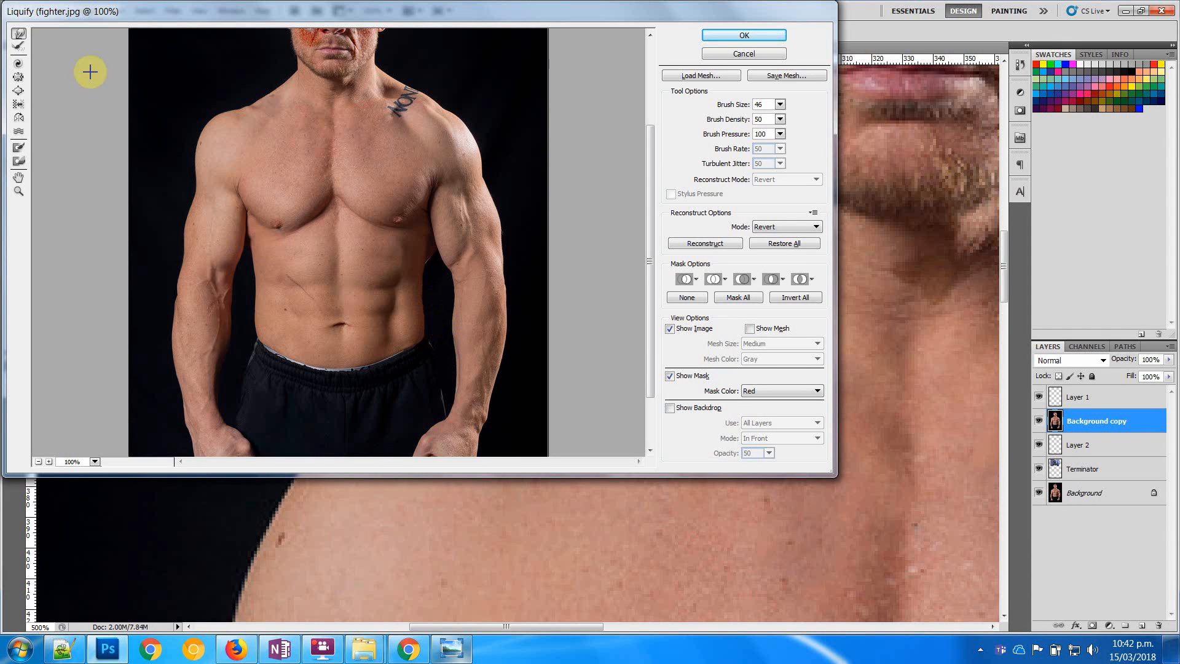
Pinch in the abdomen around the navel with the Pucker tool at brush size 271, and apply the Liquify changes
left_click(18, 77)
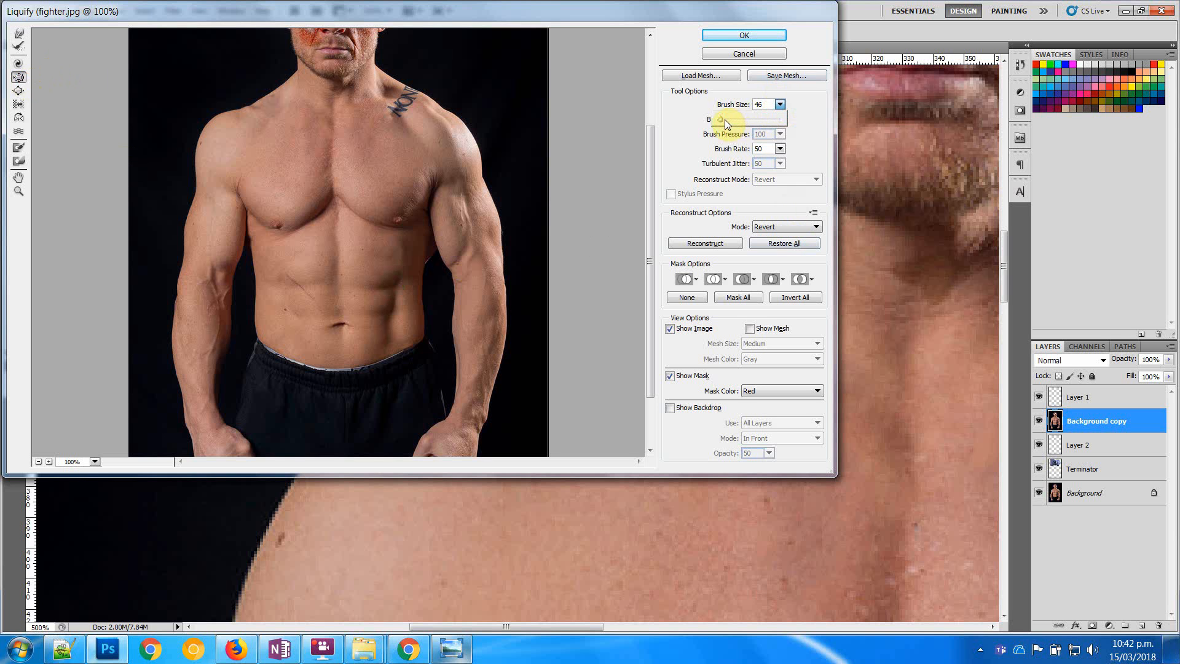
left_click_drag(723, 119, 725, 119)
left_click(338, 331)
mouse_move(338, 331)
left_mouse_down()
mouse_move(277, 338)
mouse_move(397, 327)
mouse_move(345, 338)
mouse_move(284, 326)
mouse_move(337, 332)
mouse_move(366, 302)
left_mouse_up()
key("z")
left_click(510, 330, "alt")
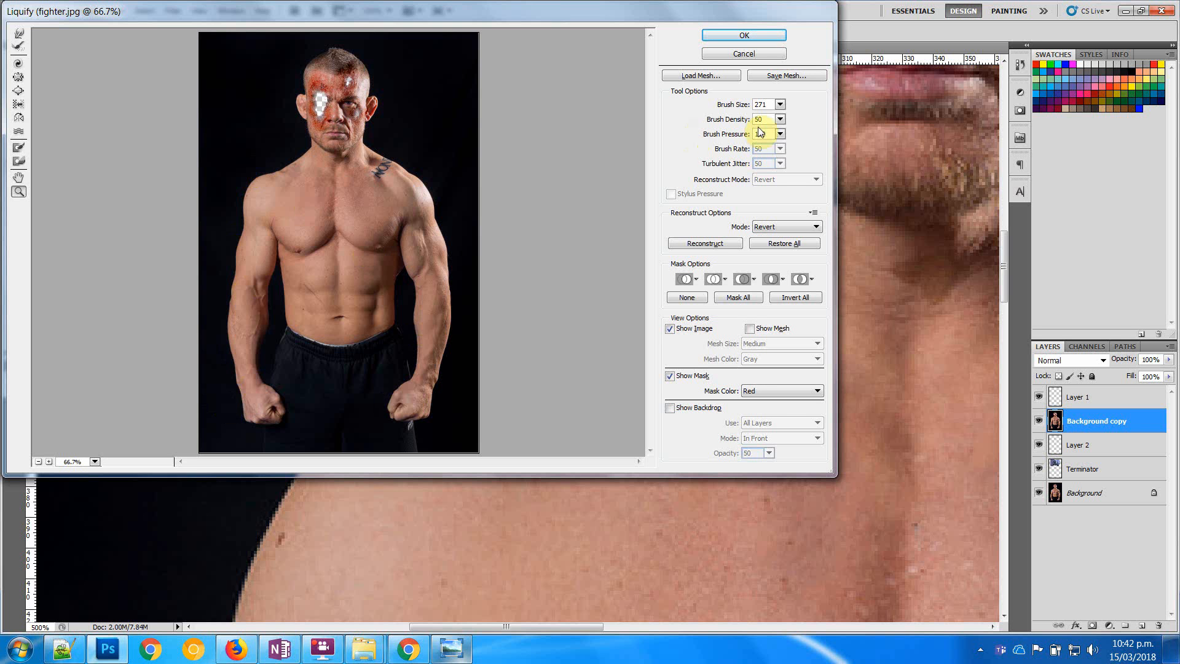
left_click(743, 37)
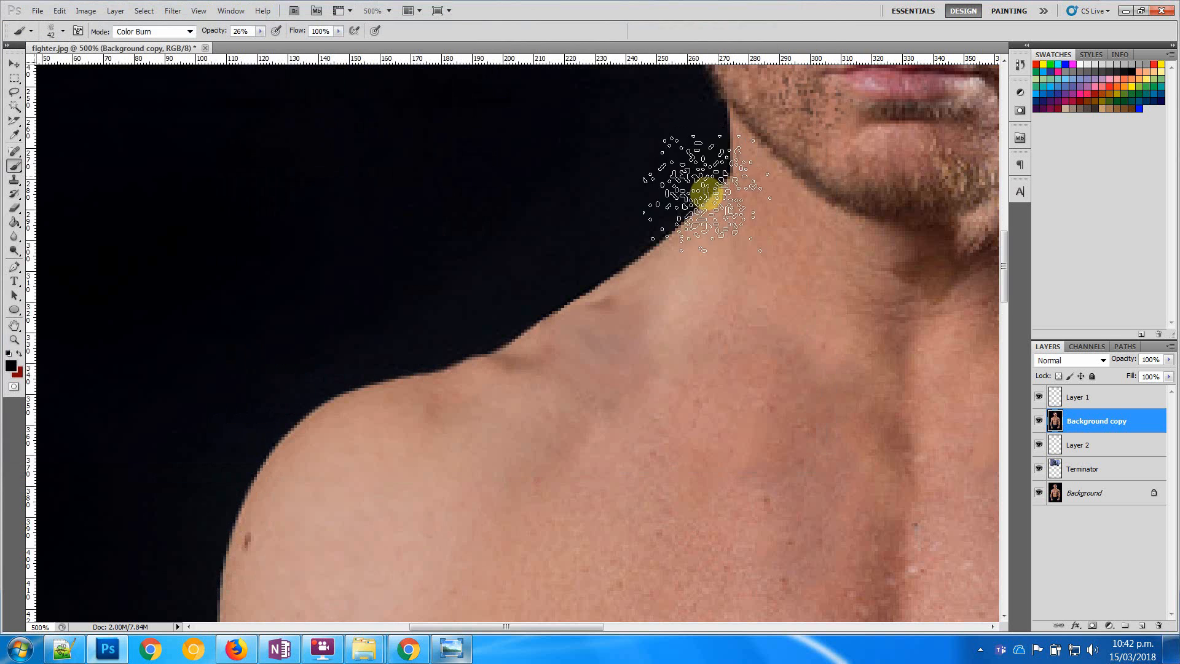
Check the reshaped shoulders, arms and waist on the full figure
key("z")
left_click(640, 337, "alt")
left_click(639, 336, "alt")
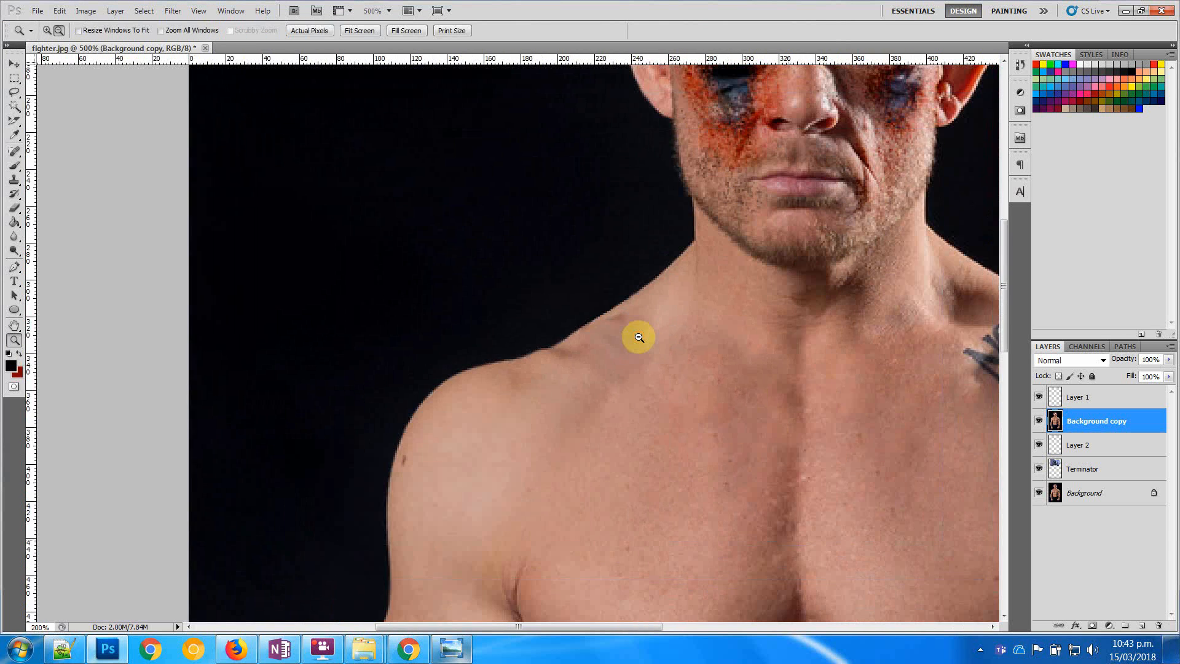
left_click(640, 337, "alt")
left_click(639, 337, "alt")
left_click(639, 337, "alt")
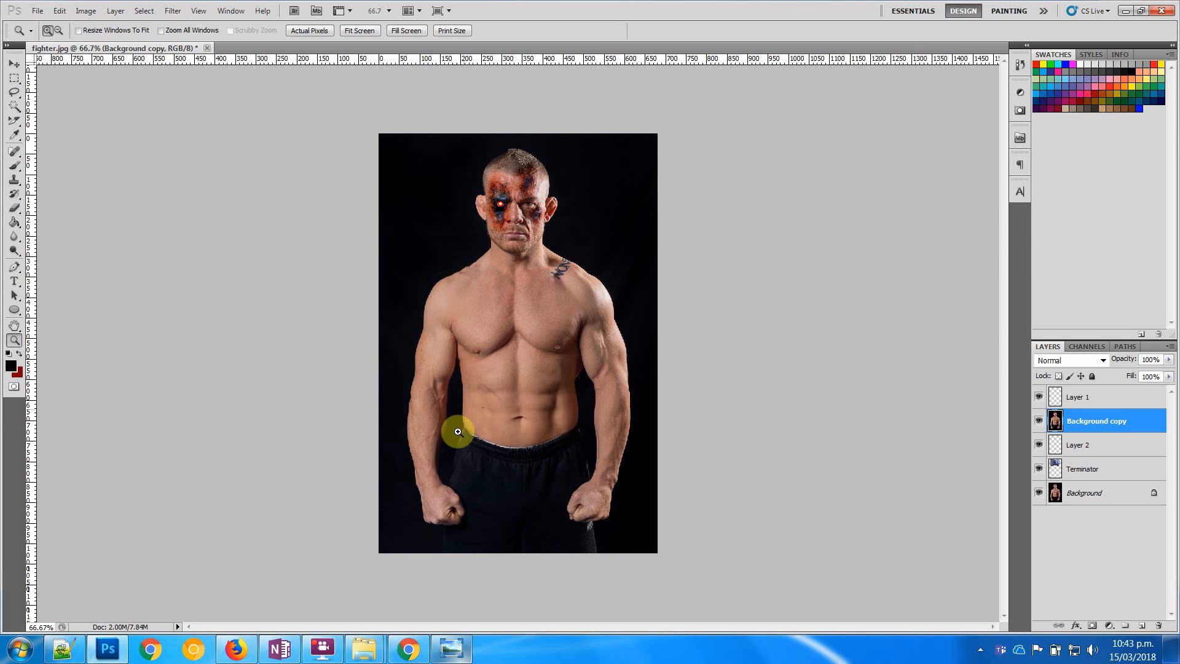
left_click(482, 480)
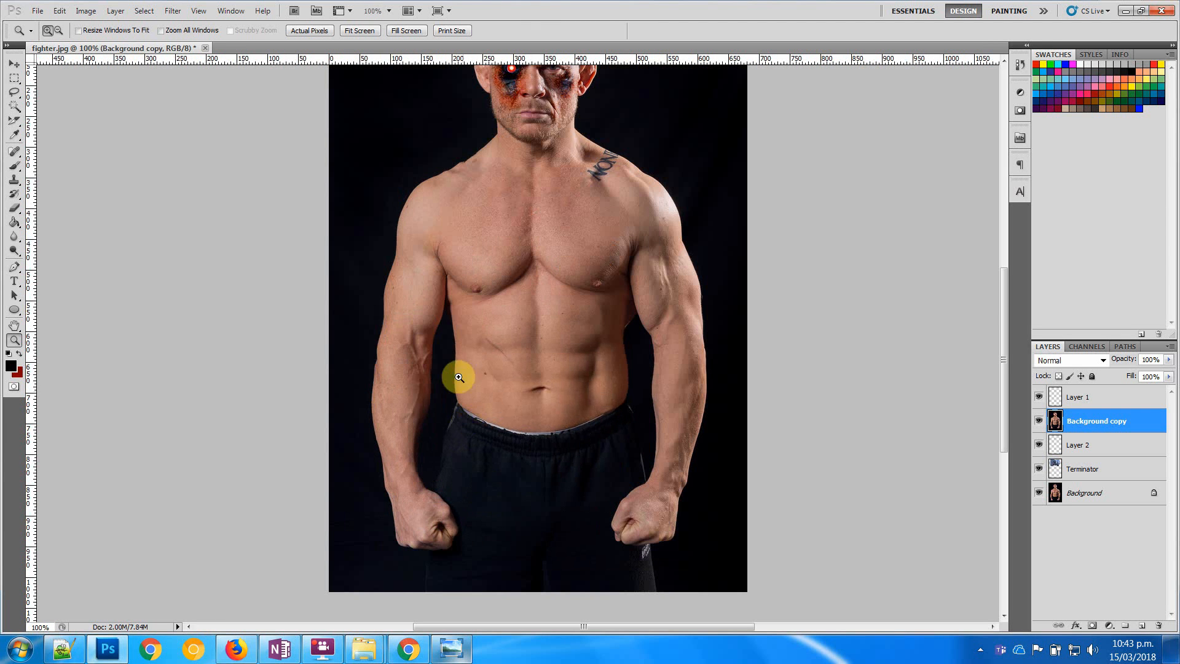